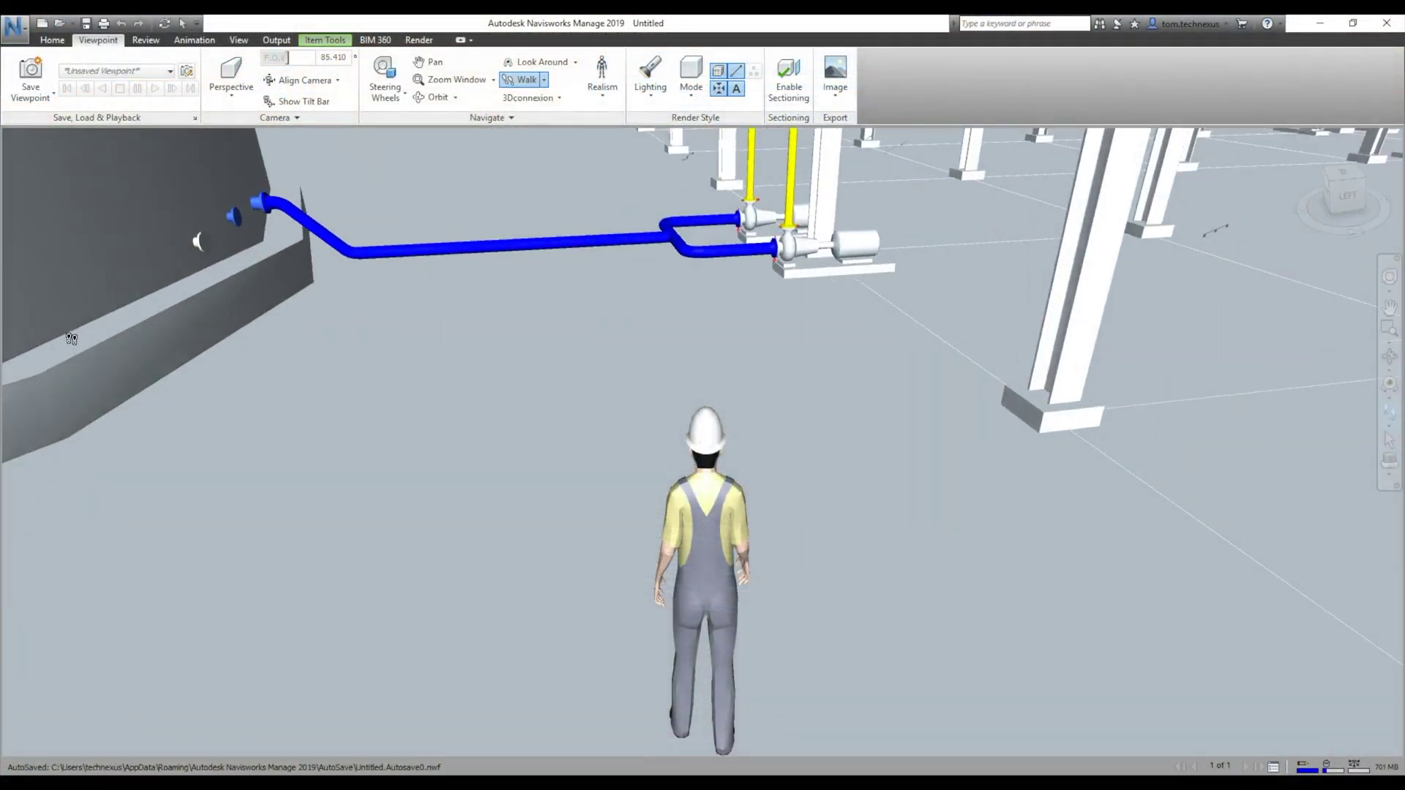
Step: Walk toward the pipes in the plant model and pick the secondary beam for the shear plate
drag(71, 338, 621, 395)
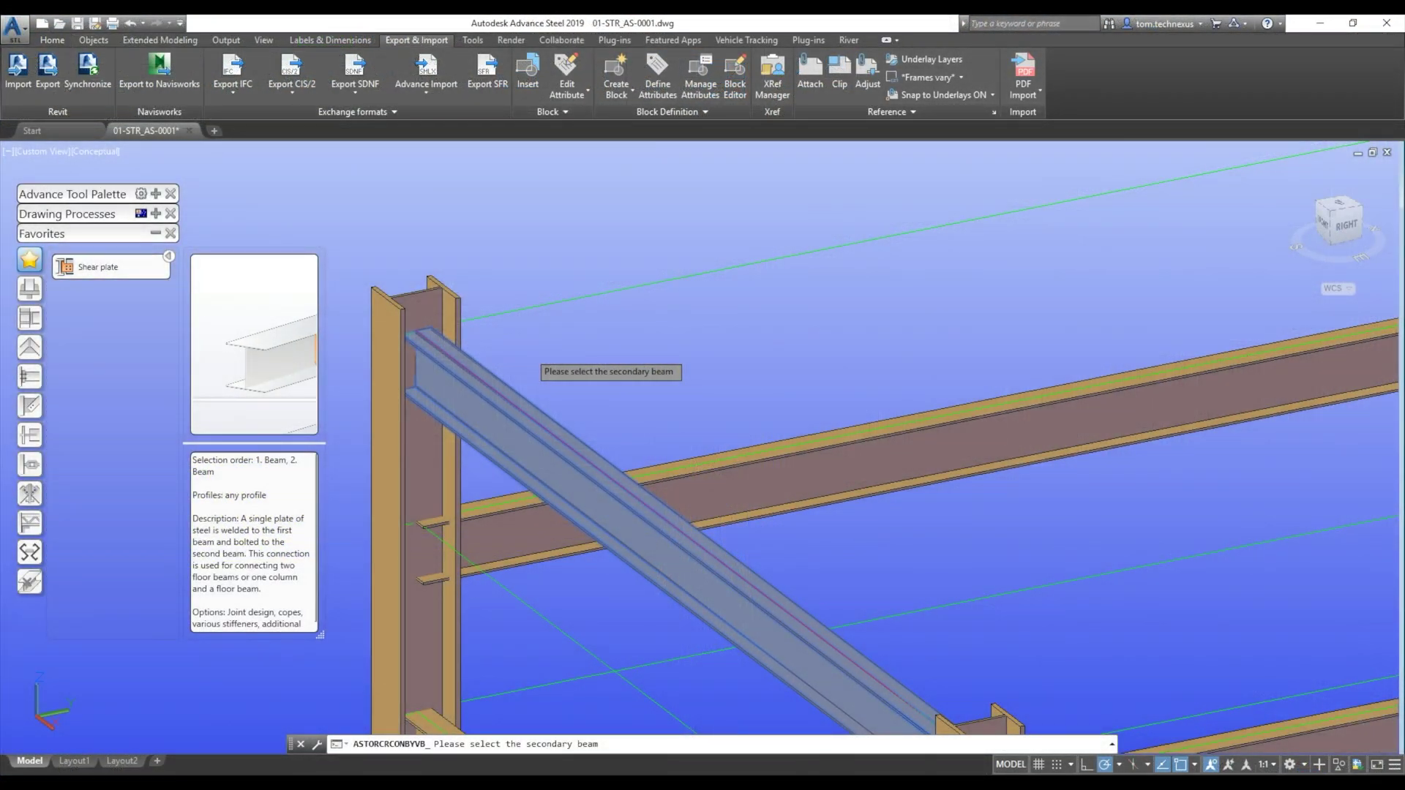
click(541, 410)
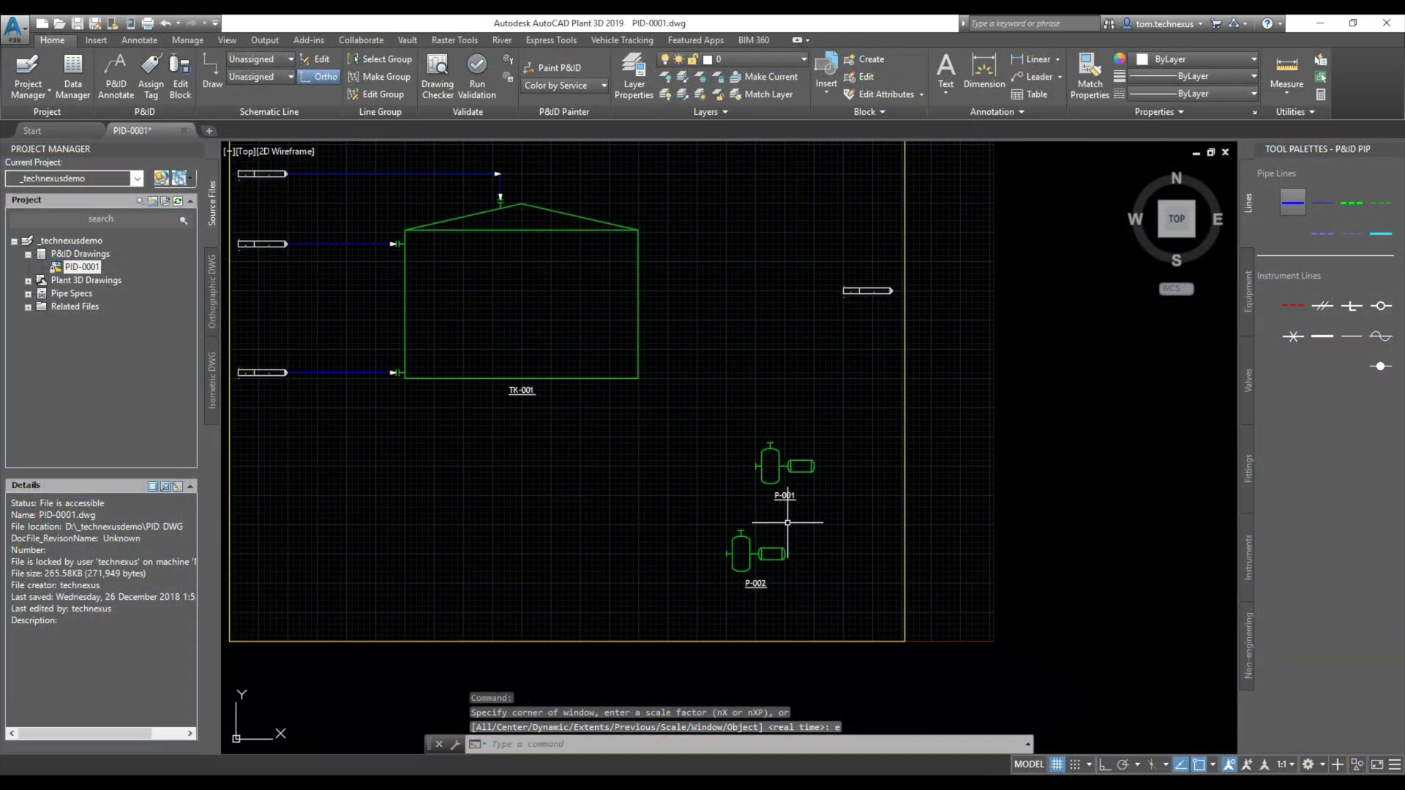
scroll(805, 468, up, 2)
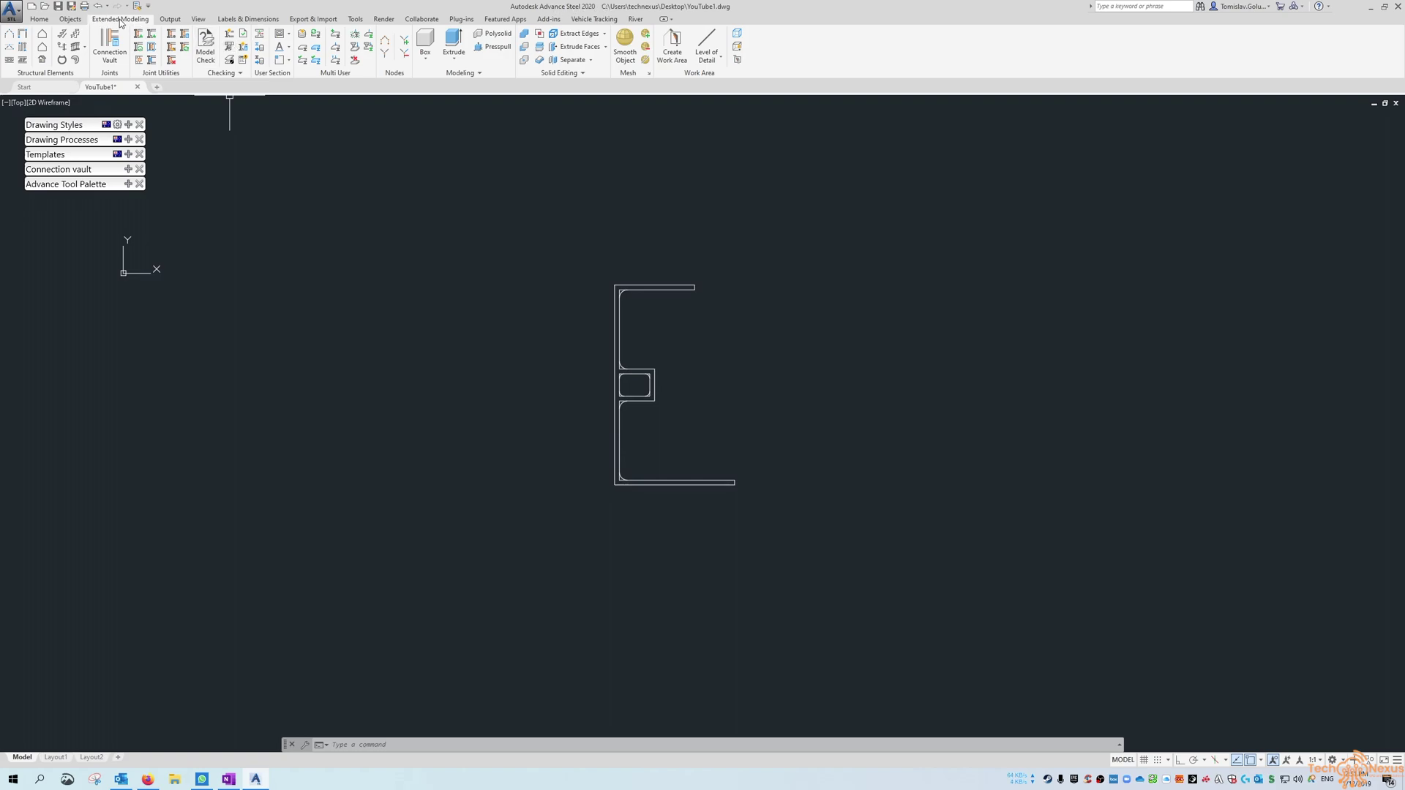
click(288, 36)
click(289, 38)
click(289, 35)
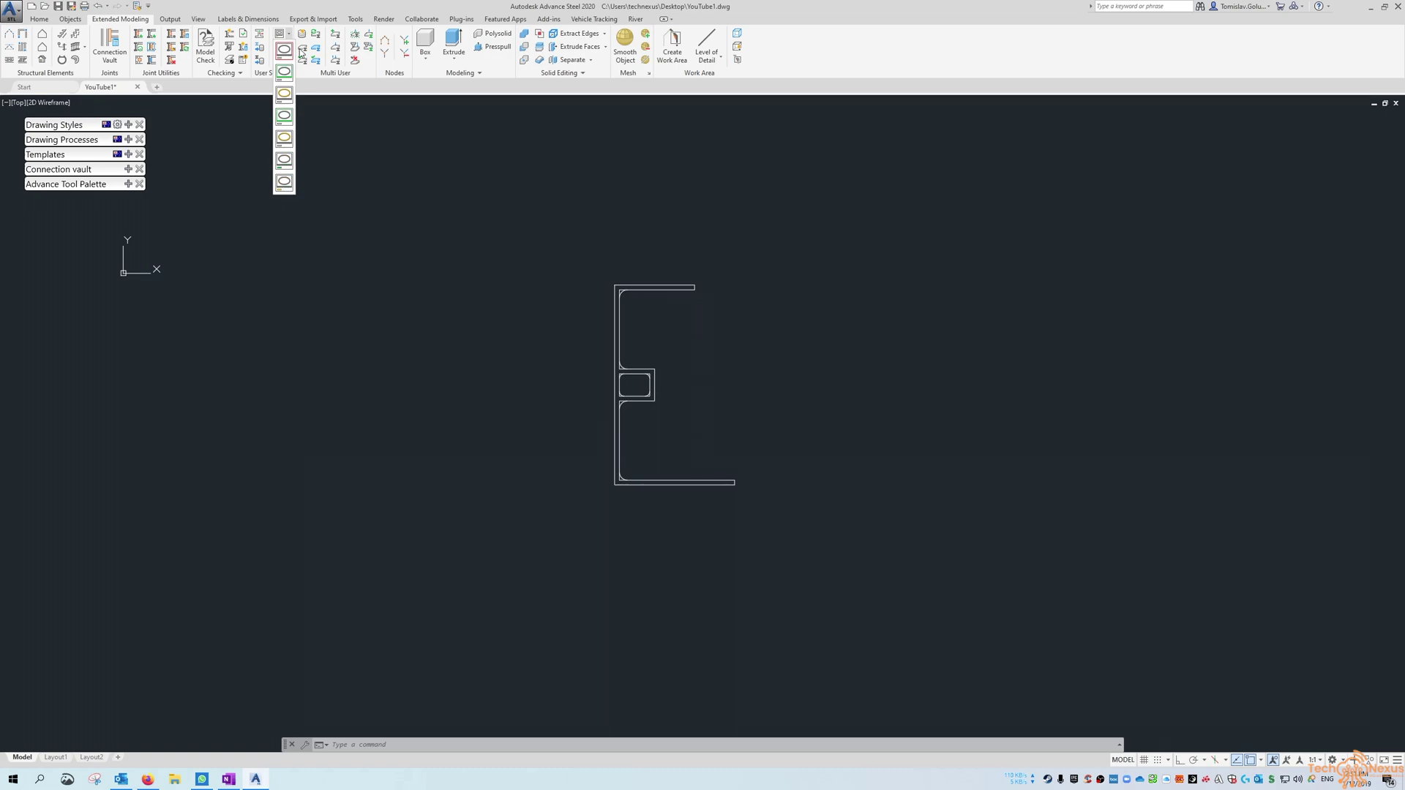
click(306, 7)
click(289, 50)
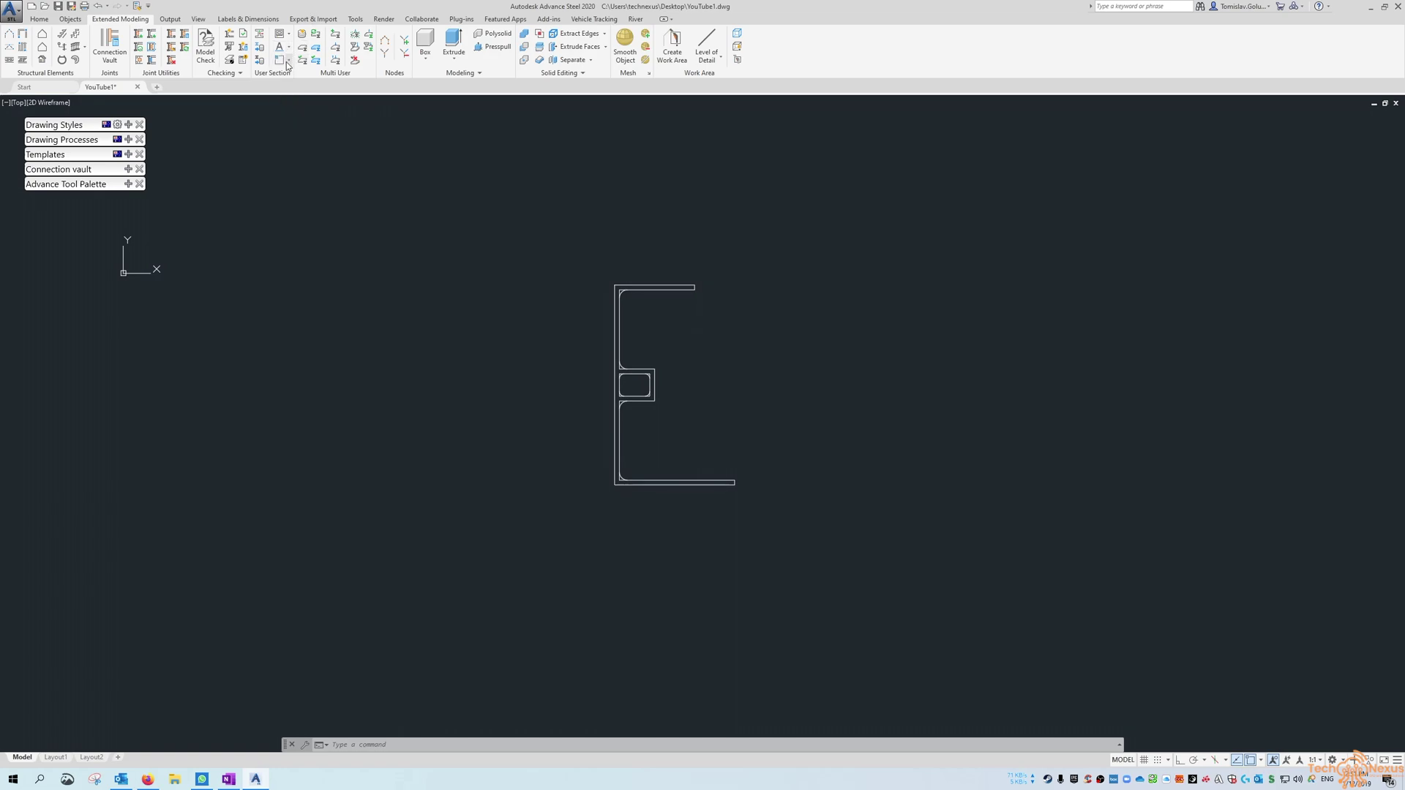
click(289, 64)
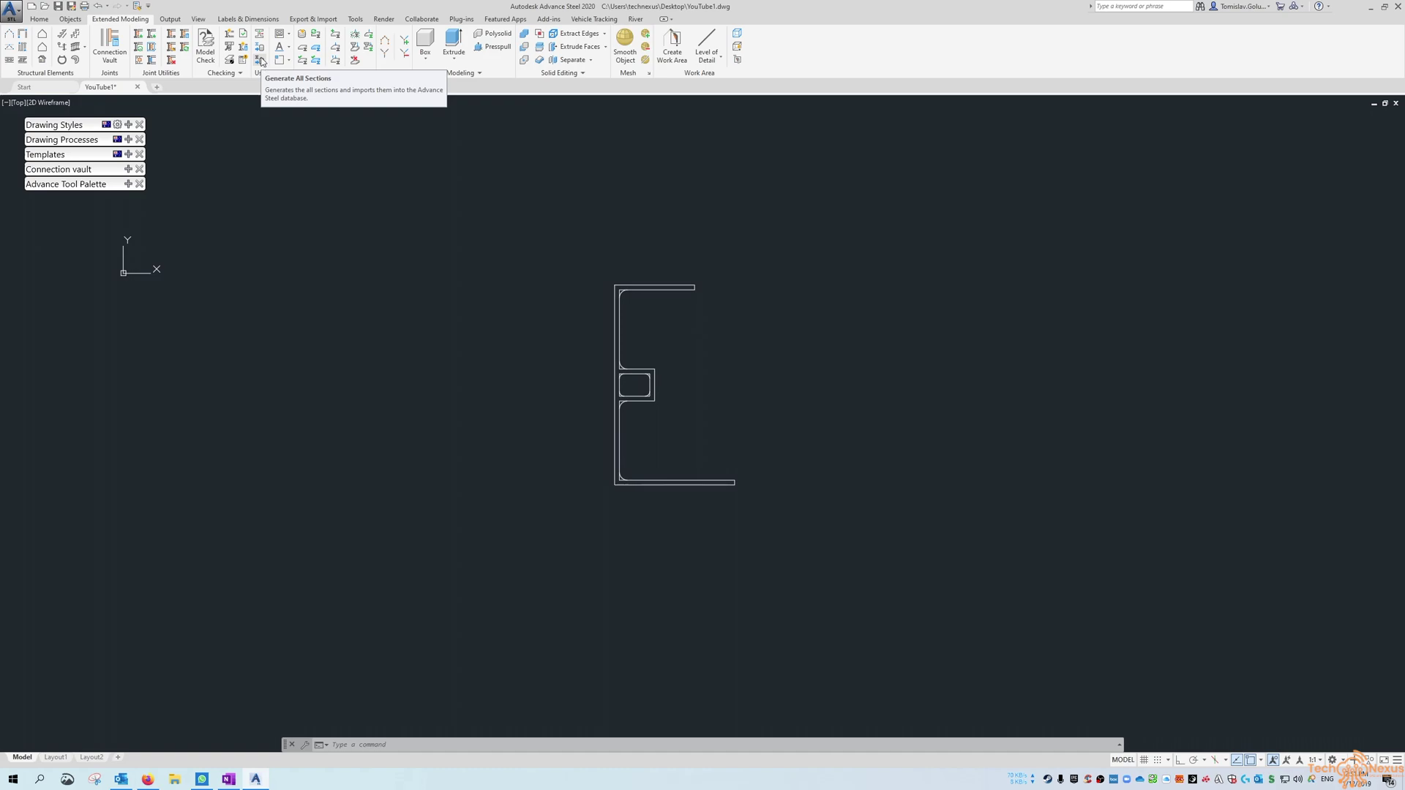
Step: Make the section Frame layer current in the User Section tools
scroll(498, 270, down, 4)
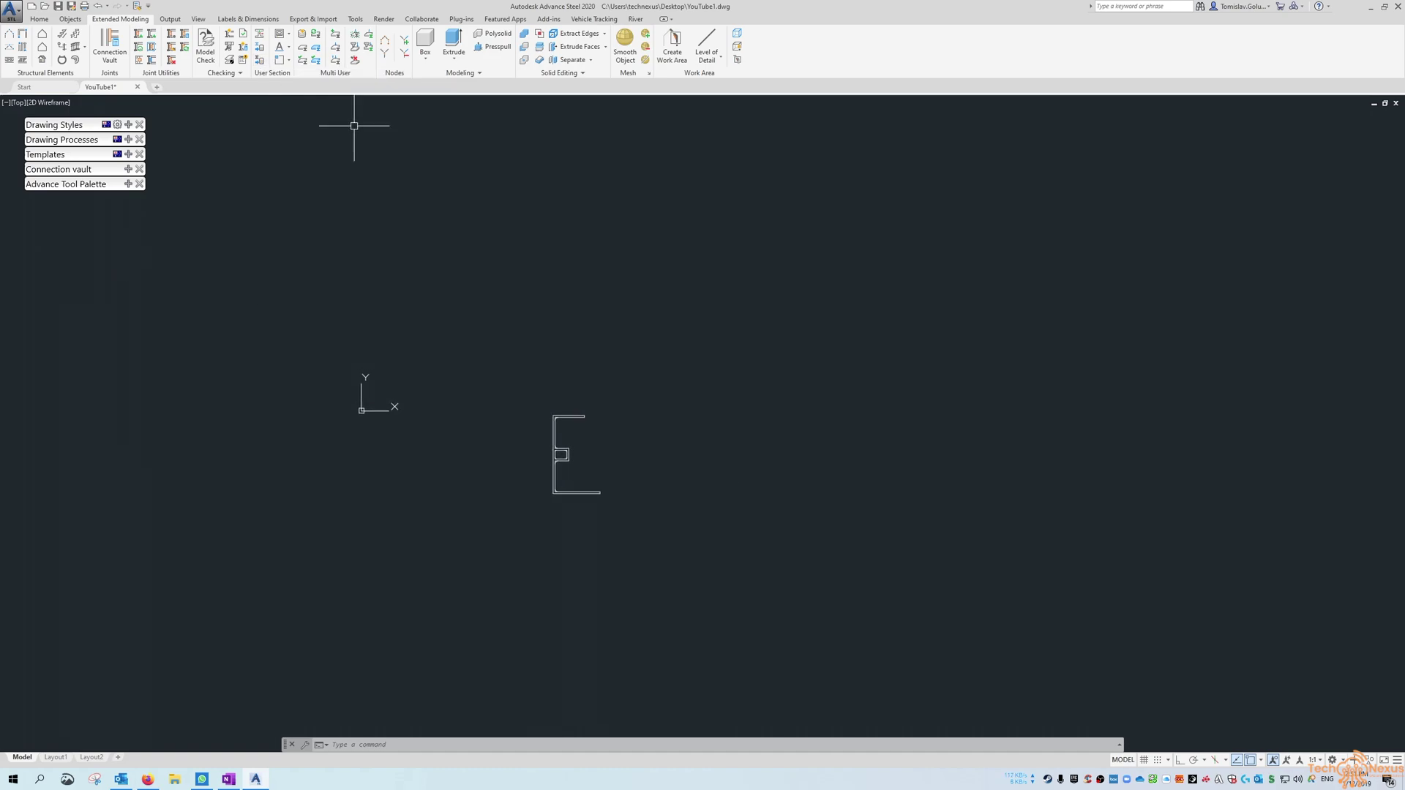
click(288, 34)
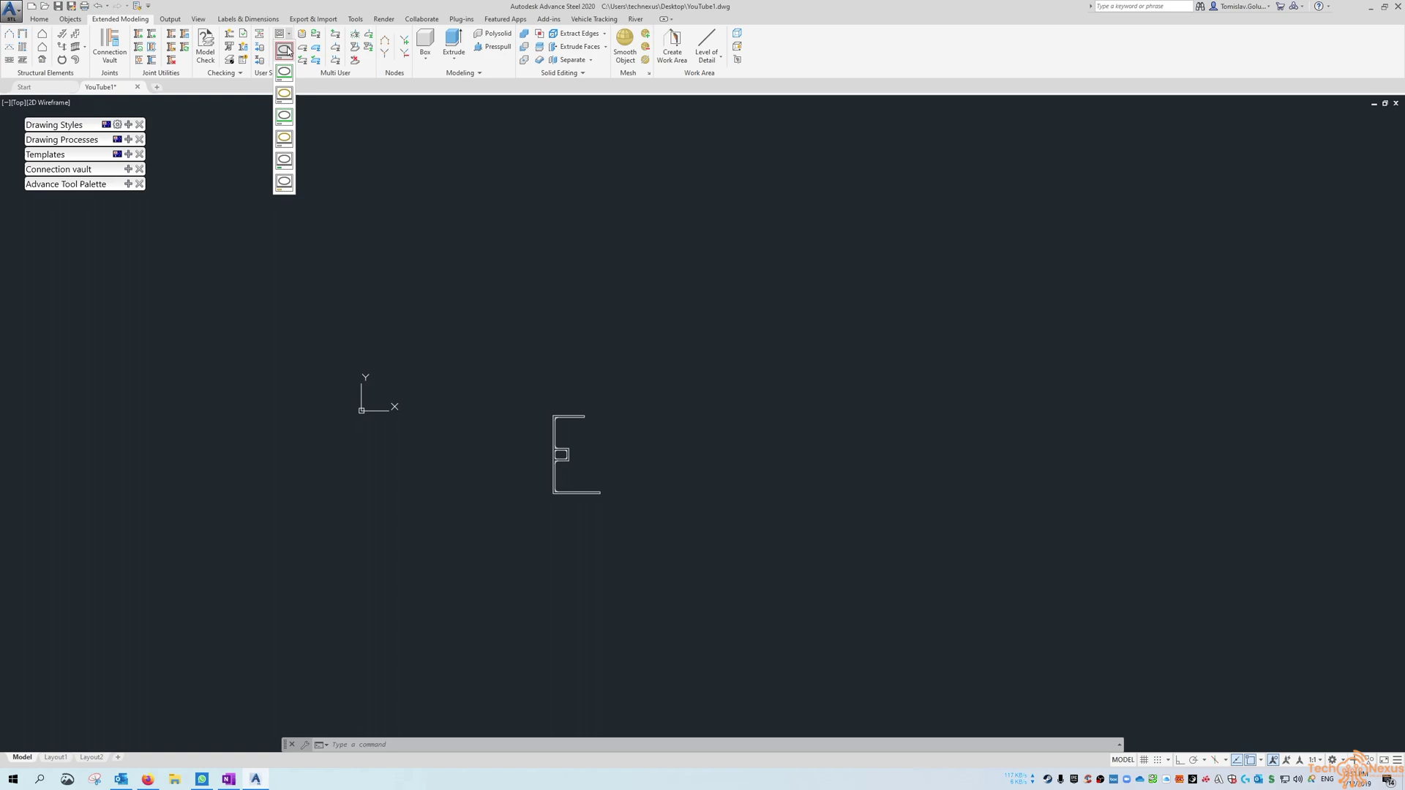
click(287, 49)
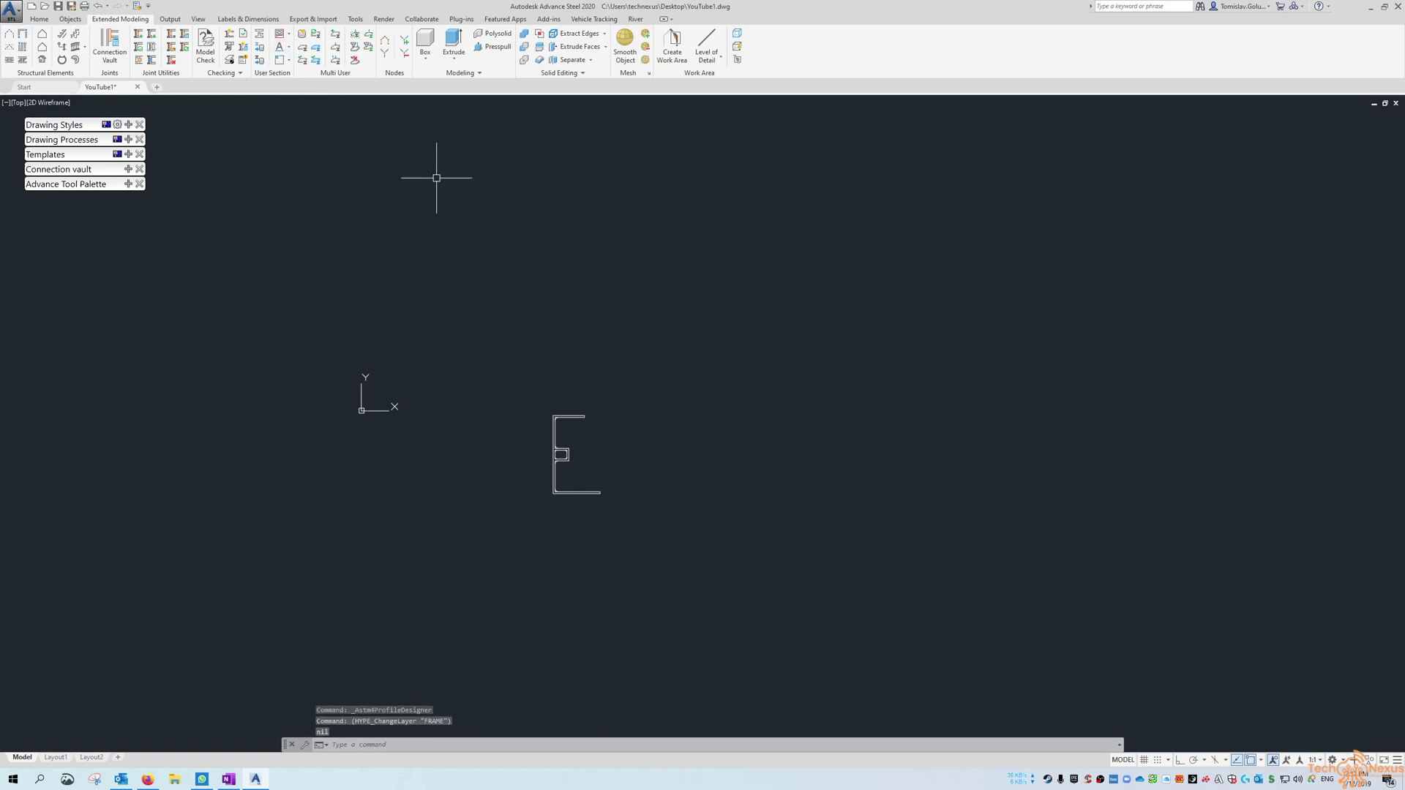
click(42, 20)
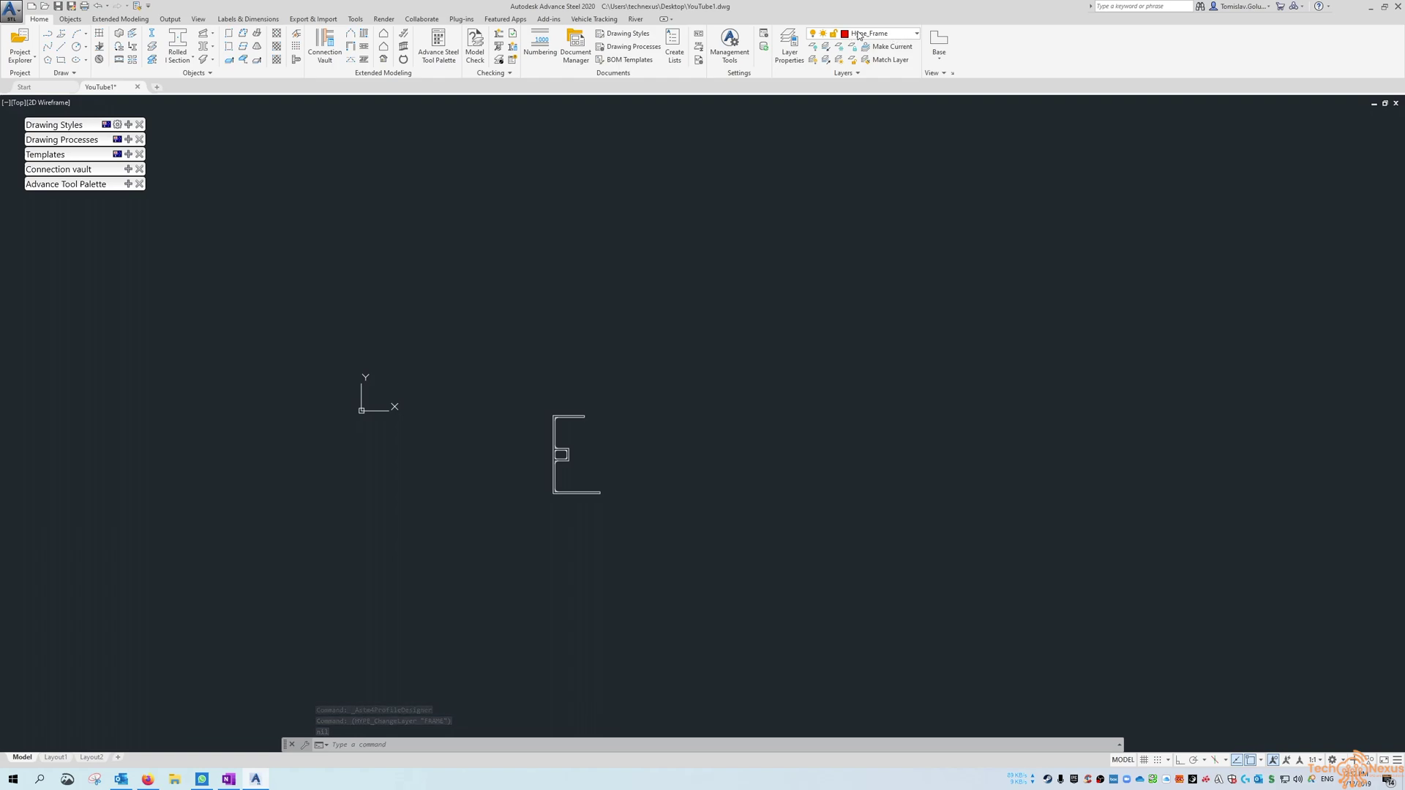
click(120, 19)
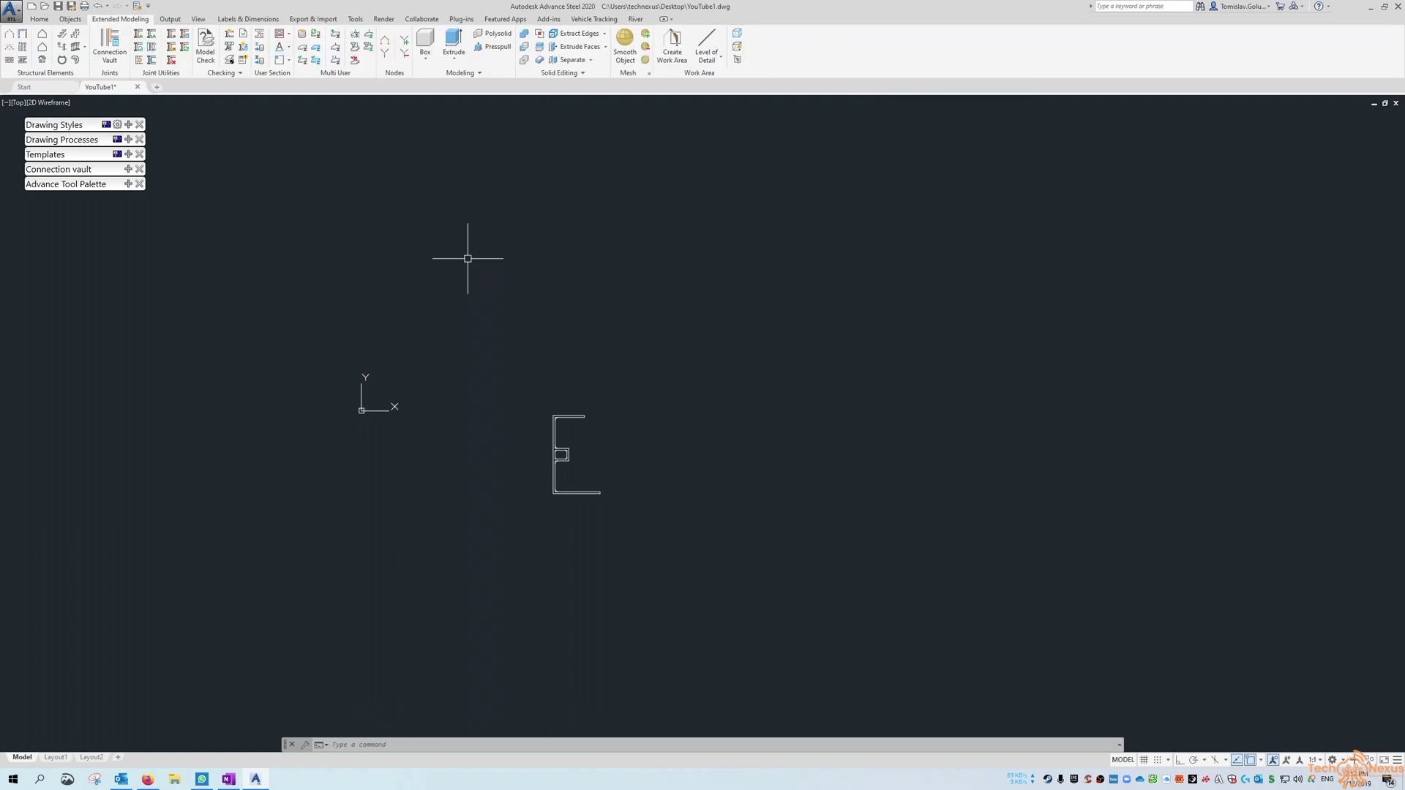
Step: Draw the frame rectangle above the E profile, then make the Outer contour layer current
middle_drag(449, 229, 475, 275)
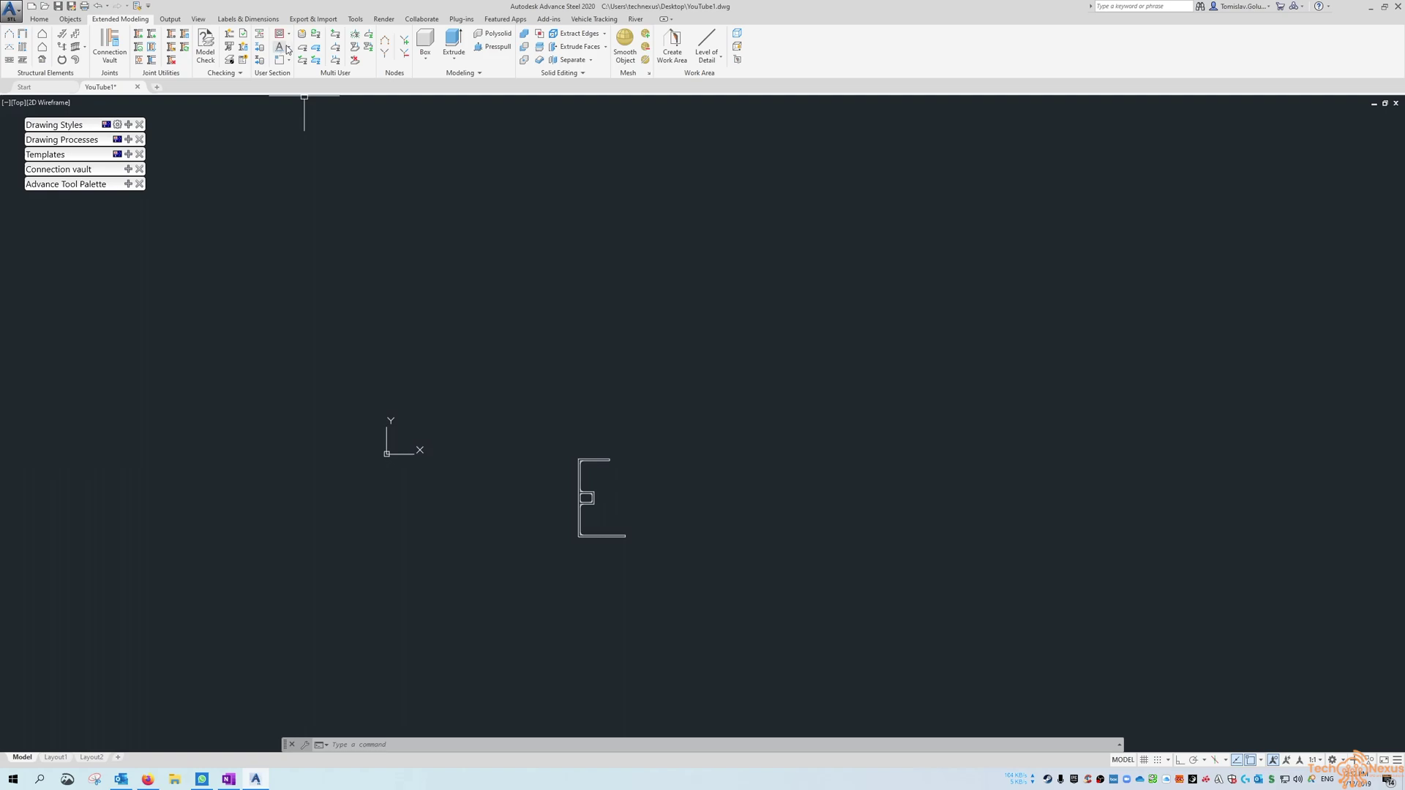
click(285, 47)
click(416, 421)
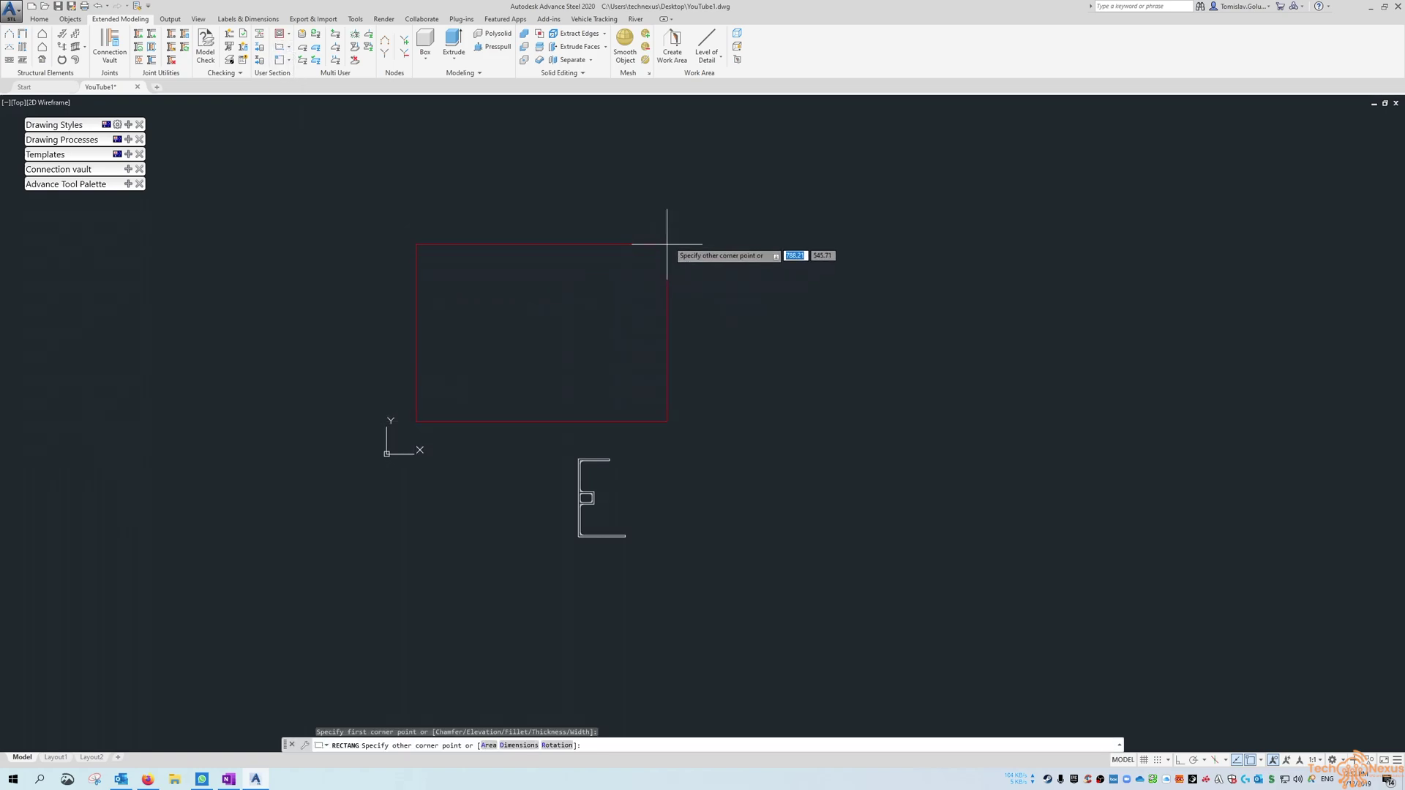
click(715, 165)
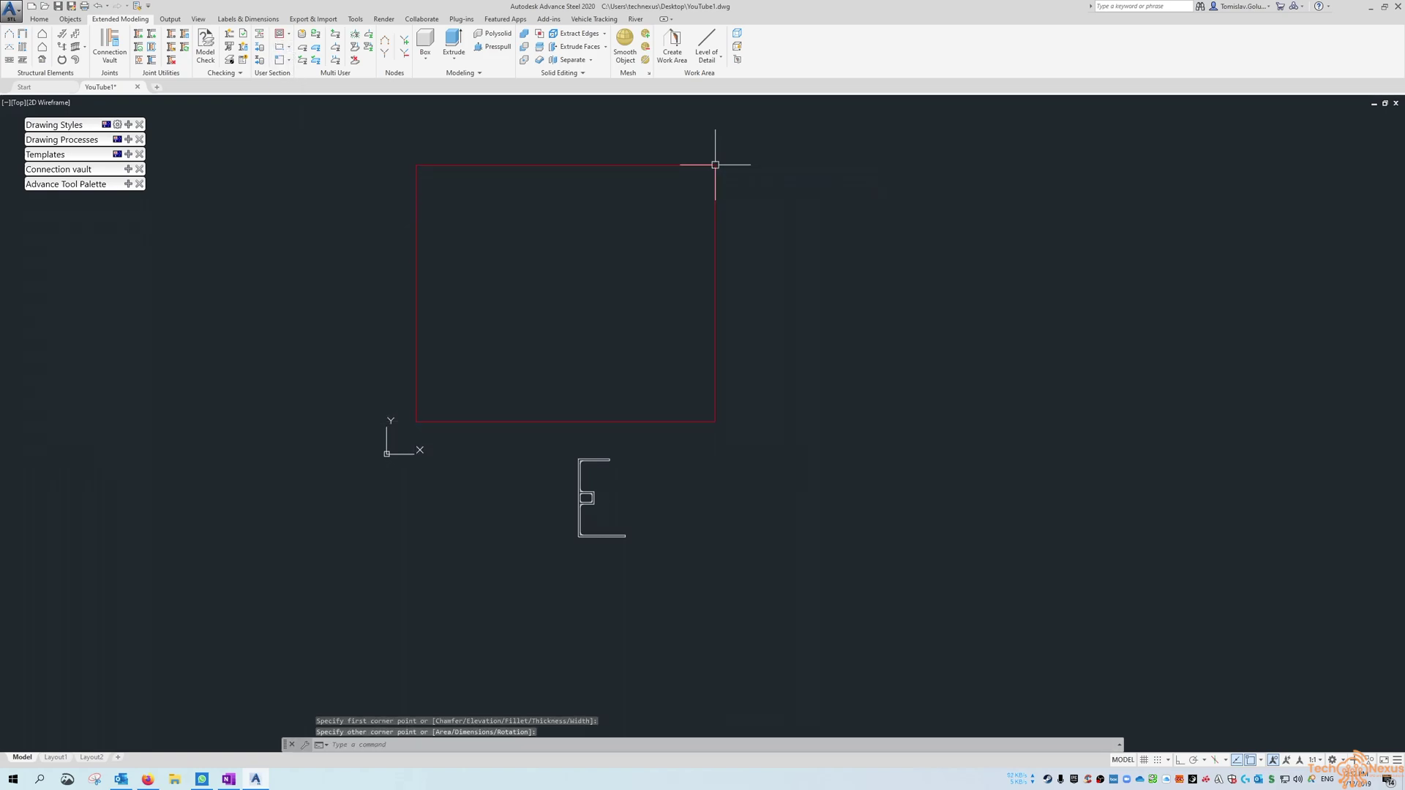
click(291, 34)
click(287, 73)
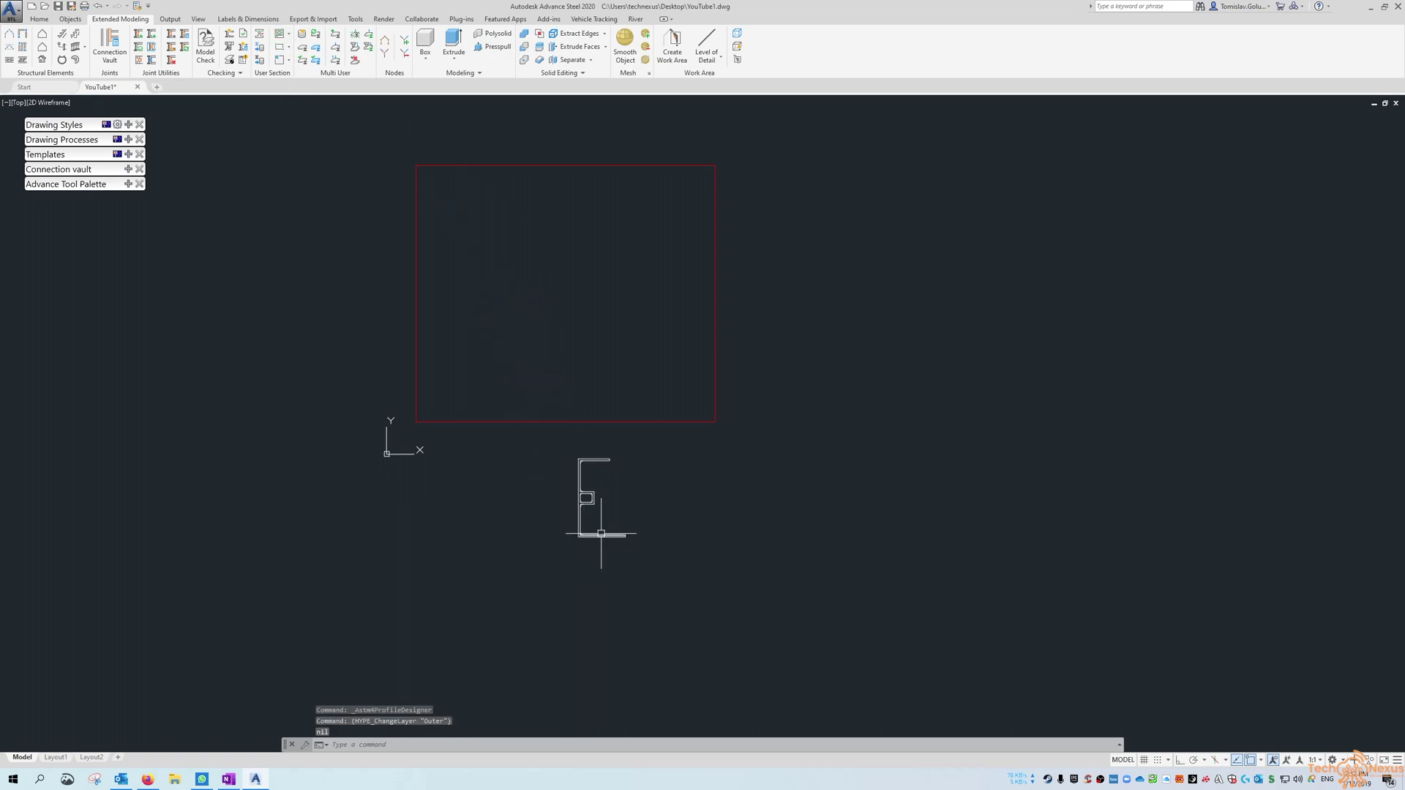
Step: Start a polyline and trace the E's top flange and middle tab corners
scroll(621, 439, up, 6)
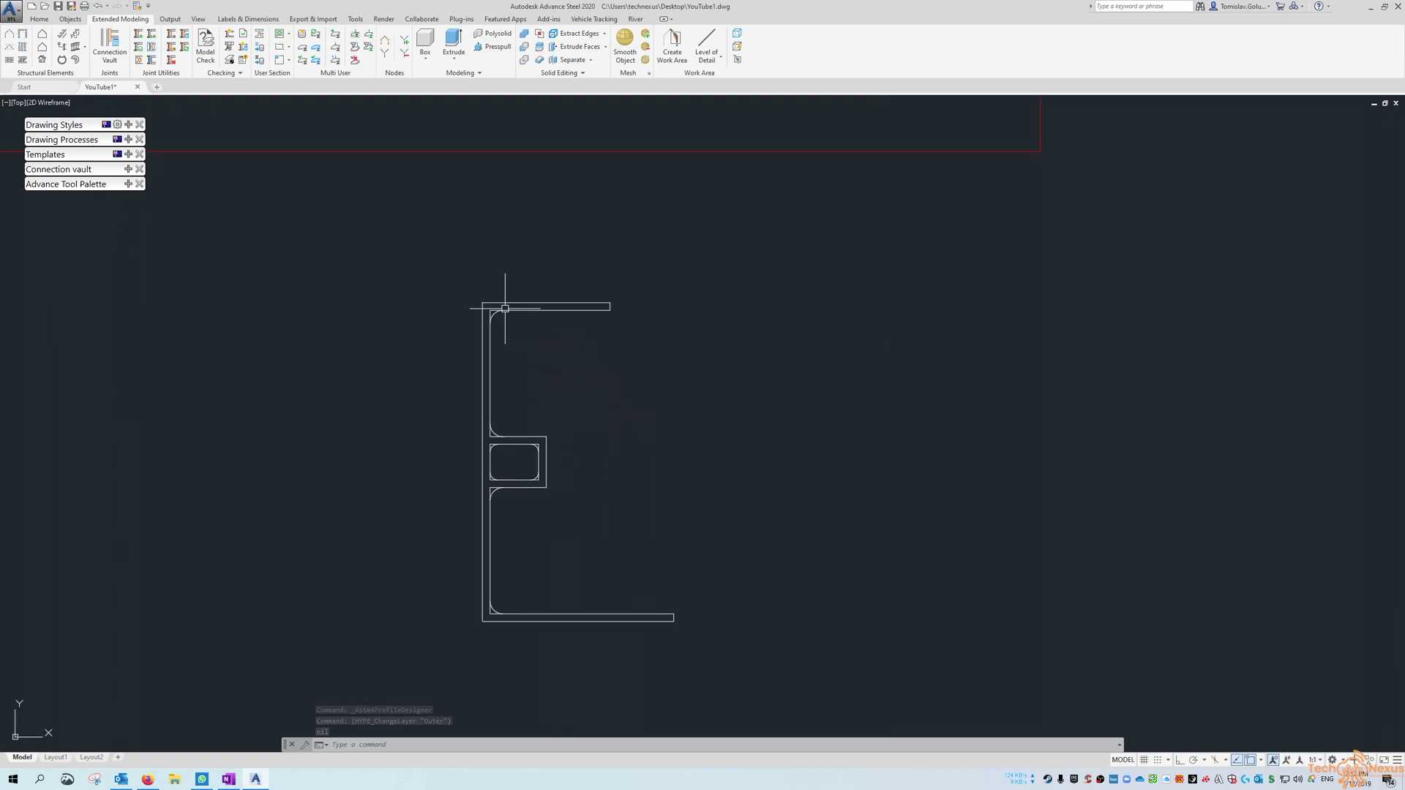
click(290, 49)
click(290, 95)
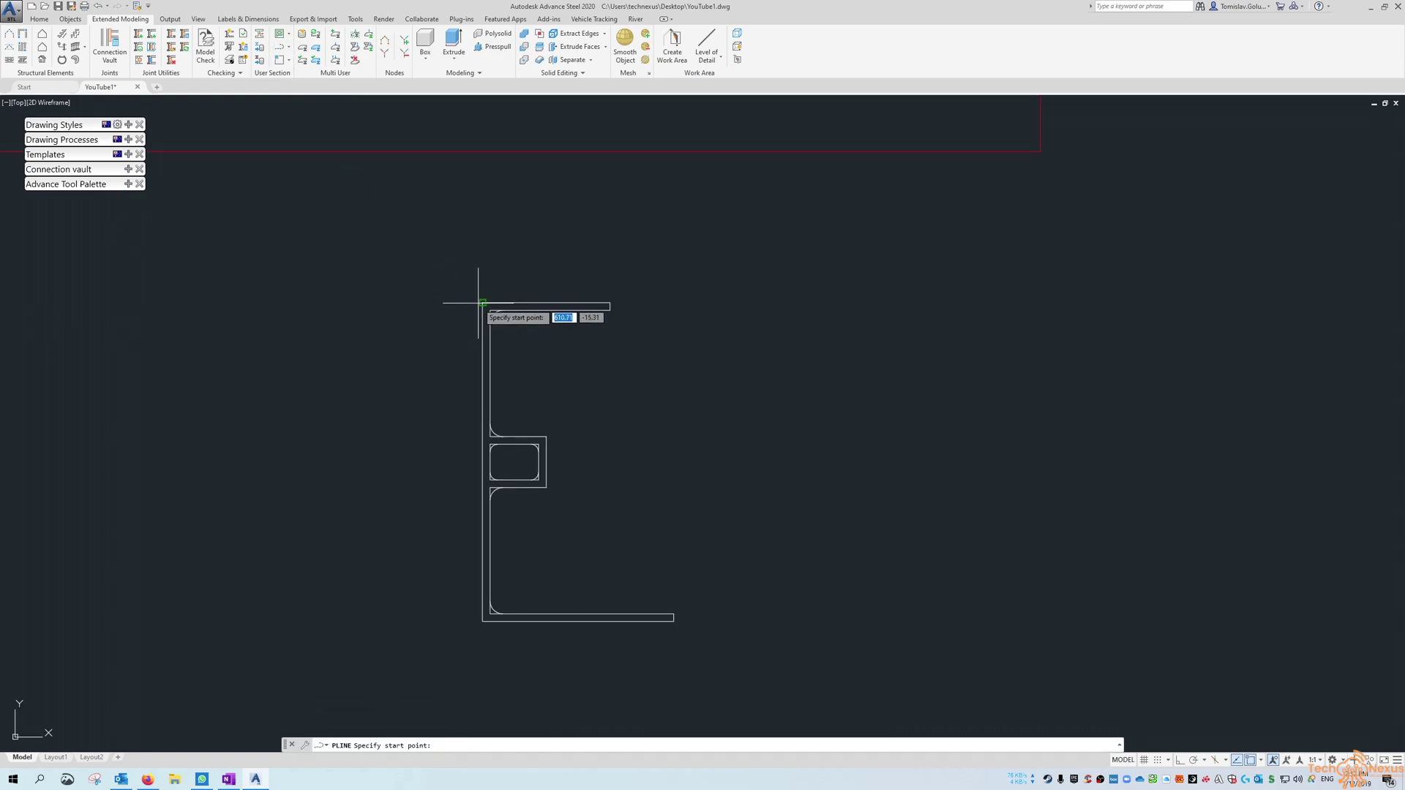
click(482, 302)
click(610, 303)
click(609, 309)
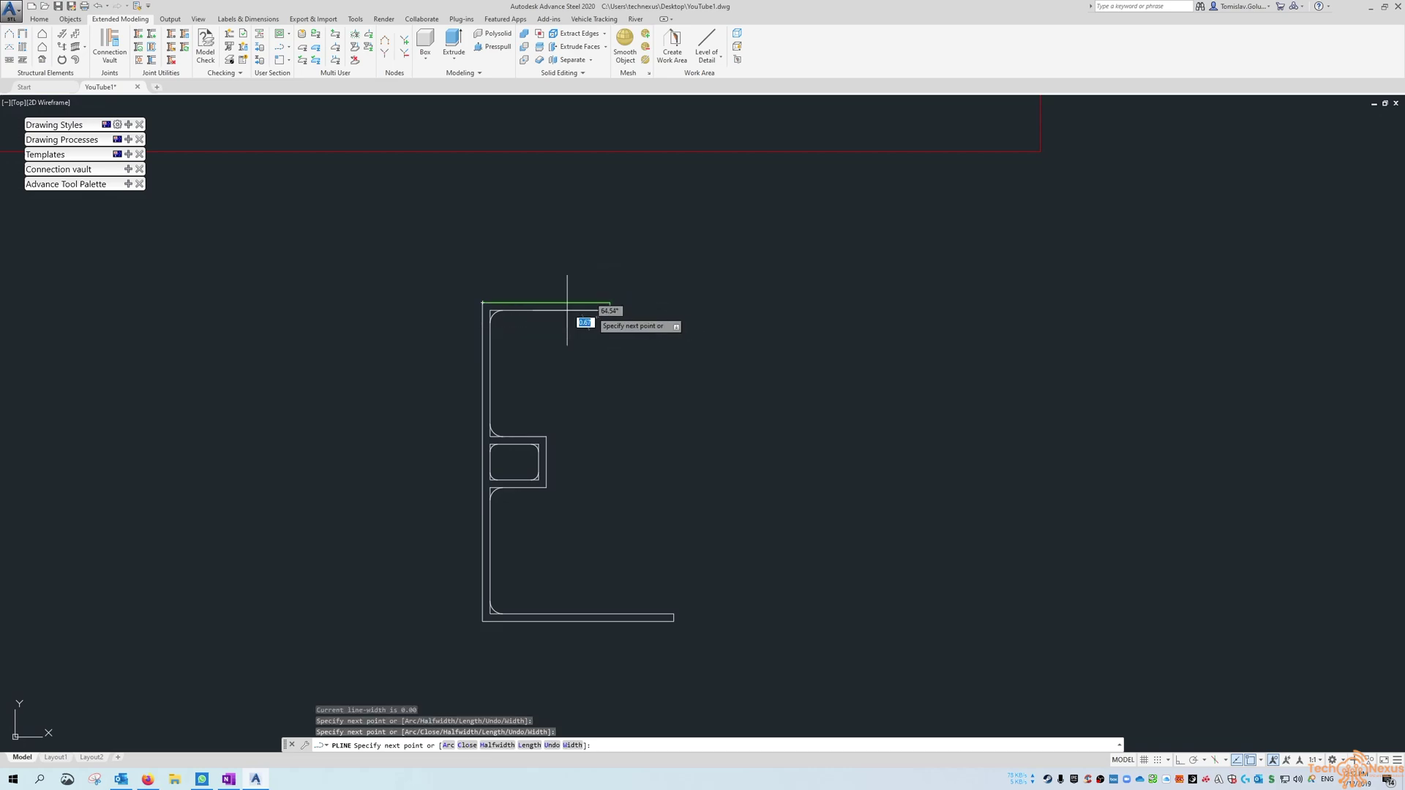
click(490, 309)
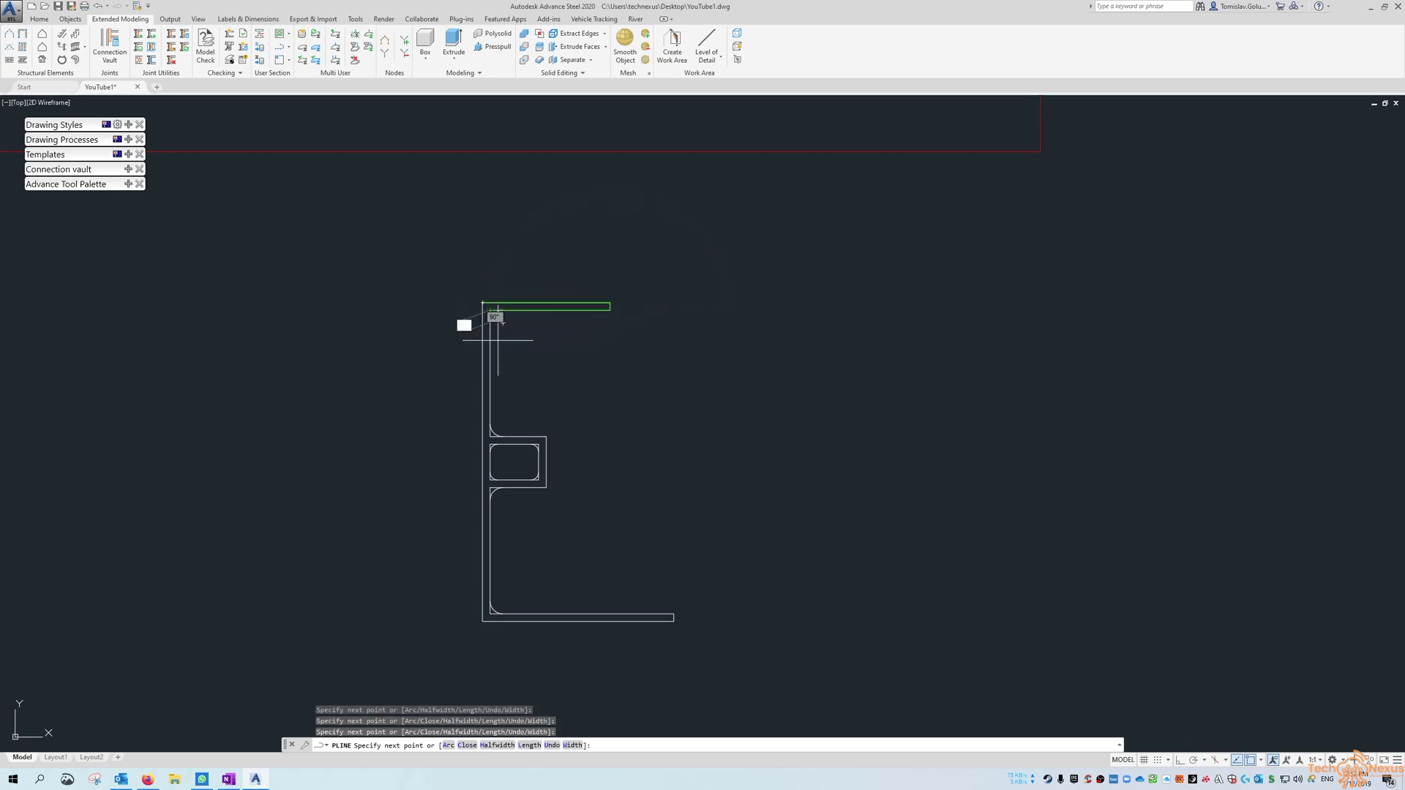
click(491, 436)
click(546, 437)
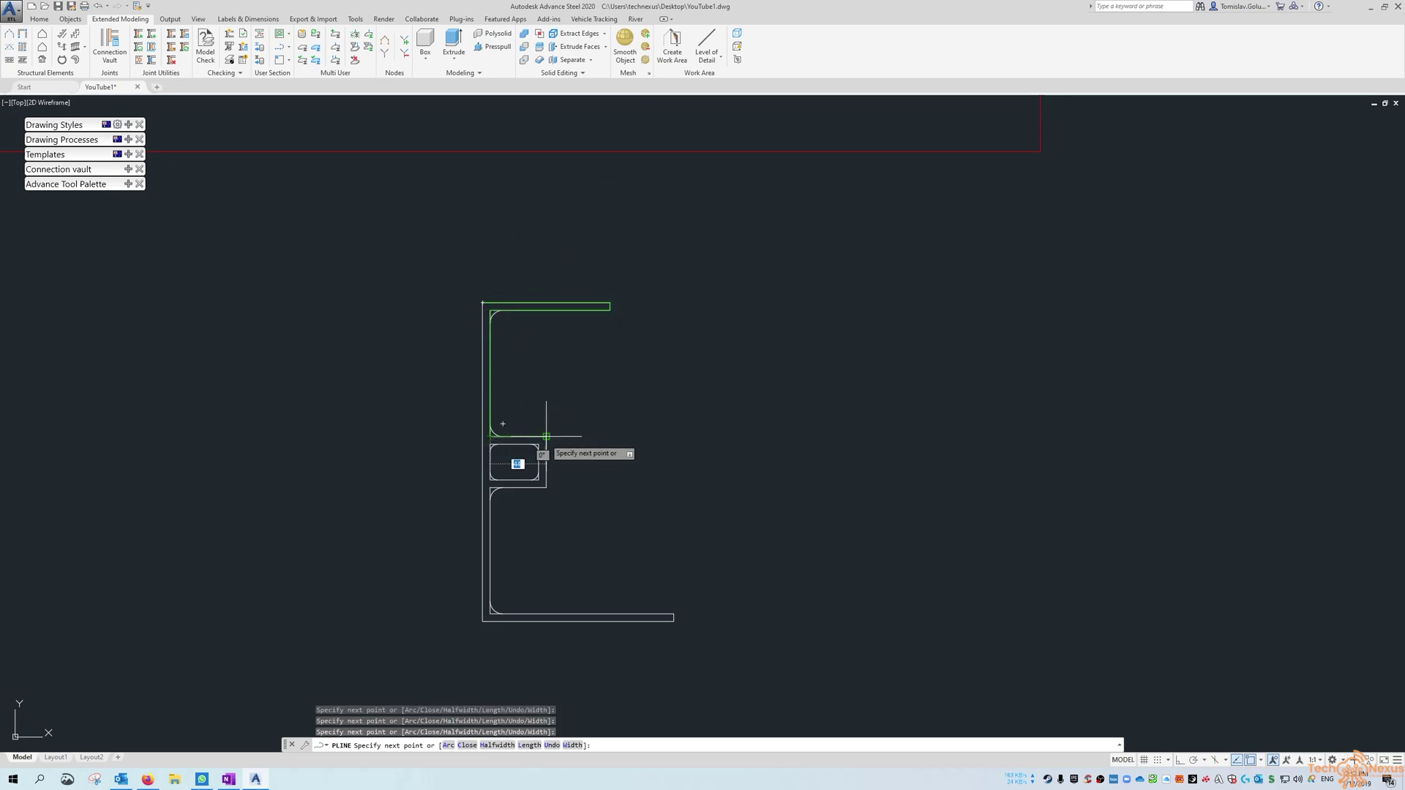
click(545, 488)
Step: Trace the bottom flange and close the outline back at the top-left corner
click(491, 488)
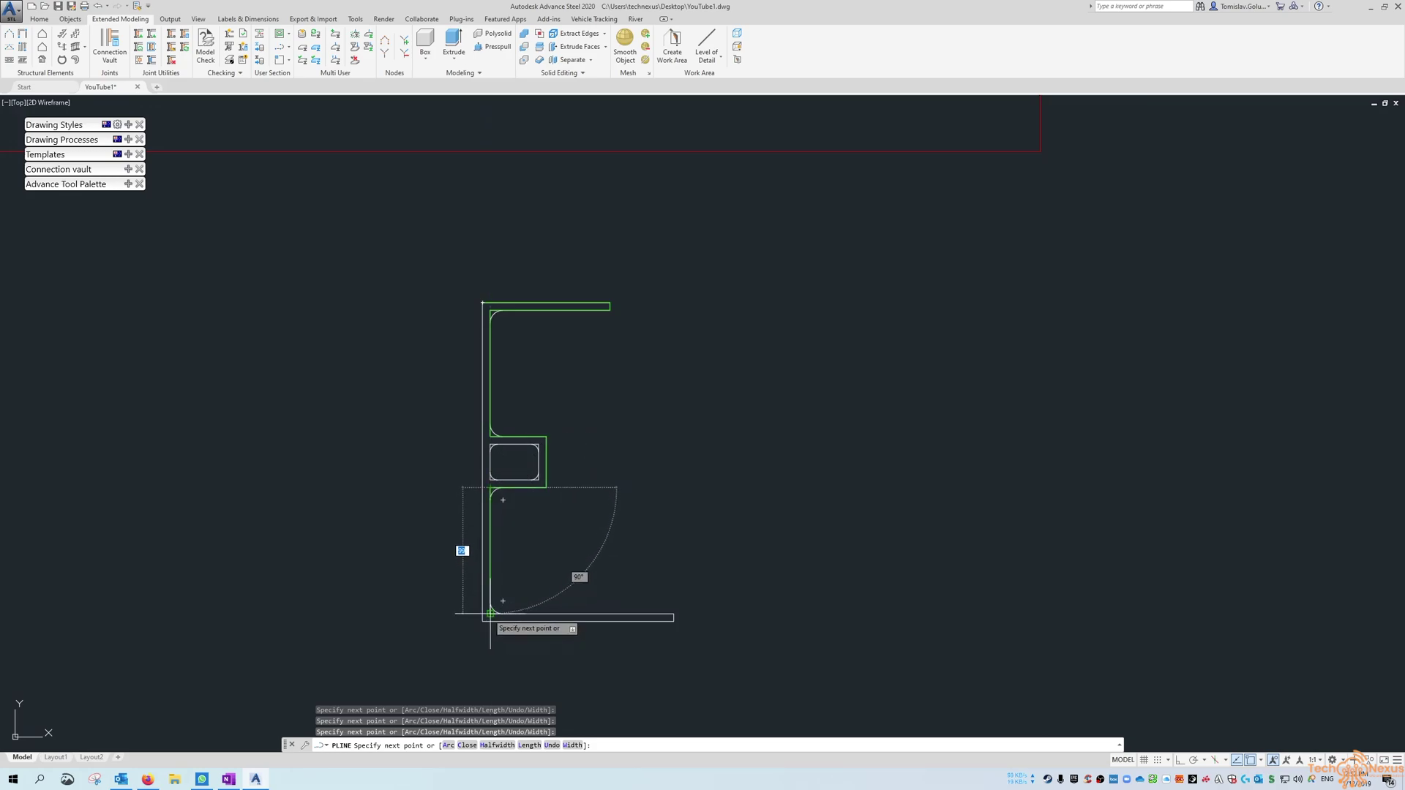
click(490, 613)
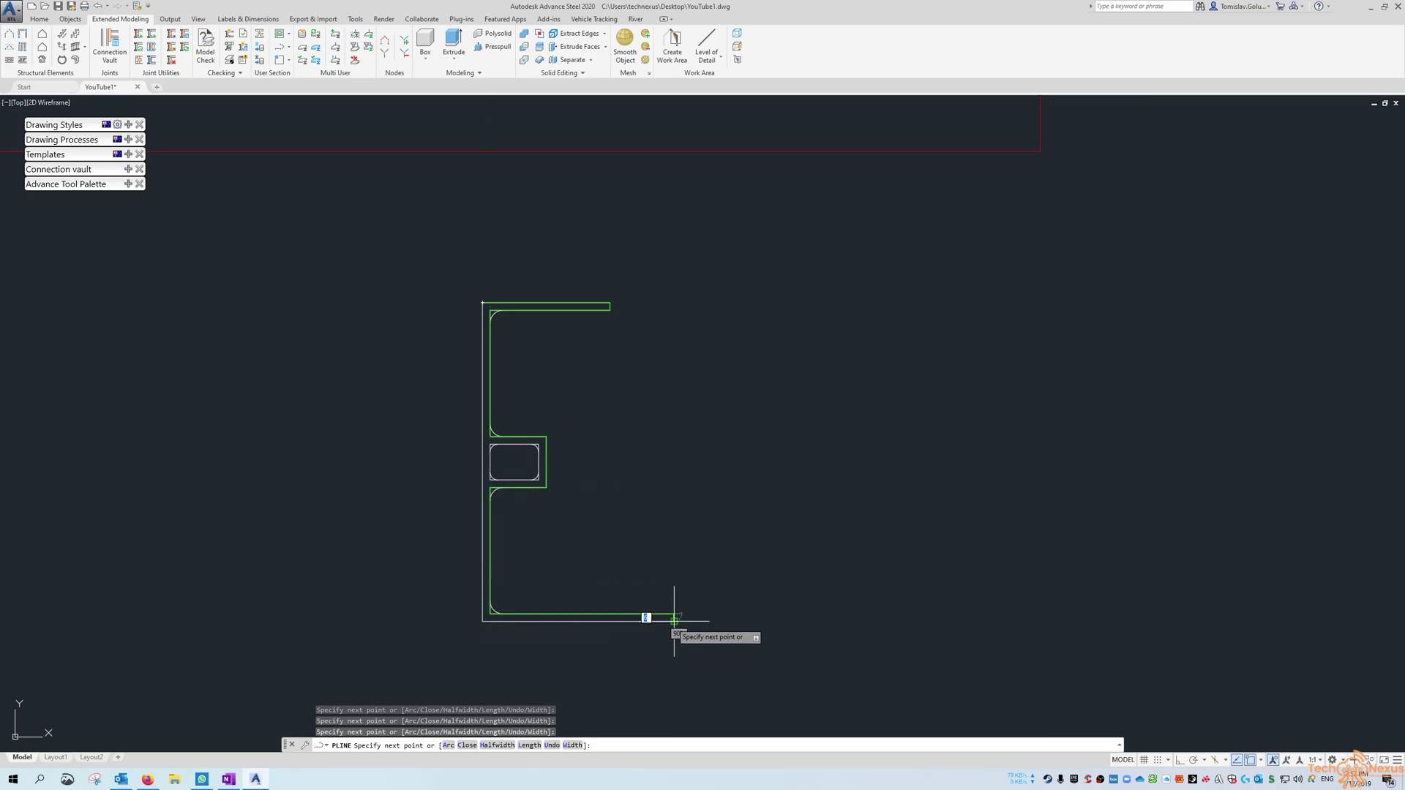
click(673, 613)
click(674, 620)
click(482, 620)
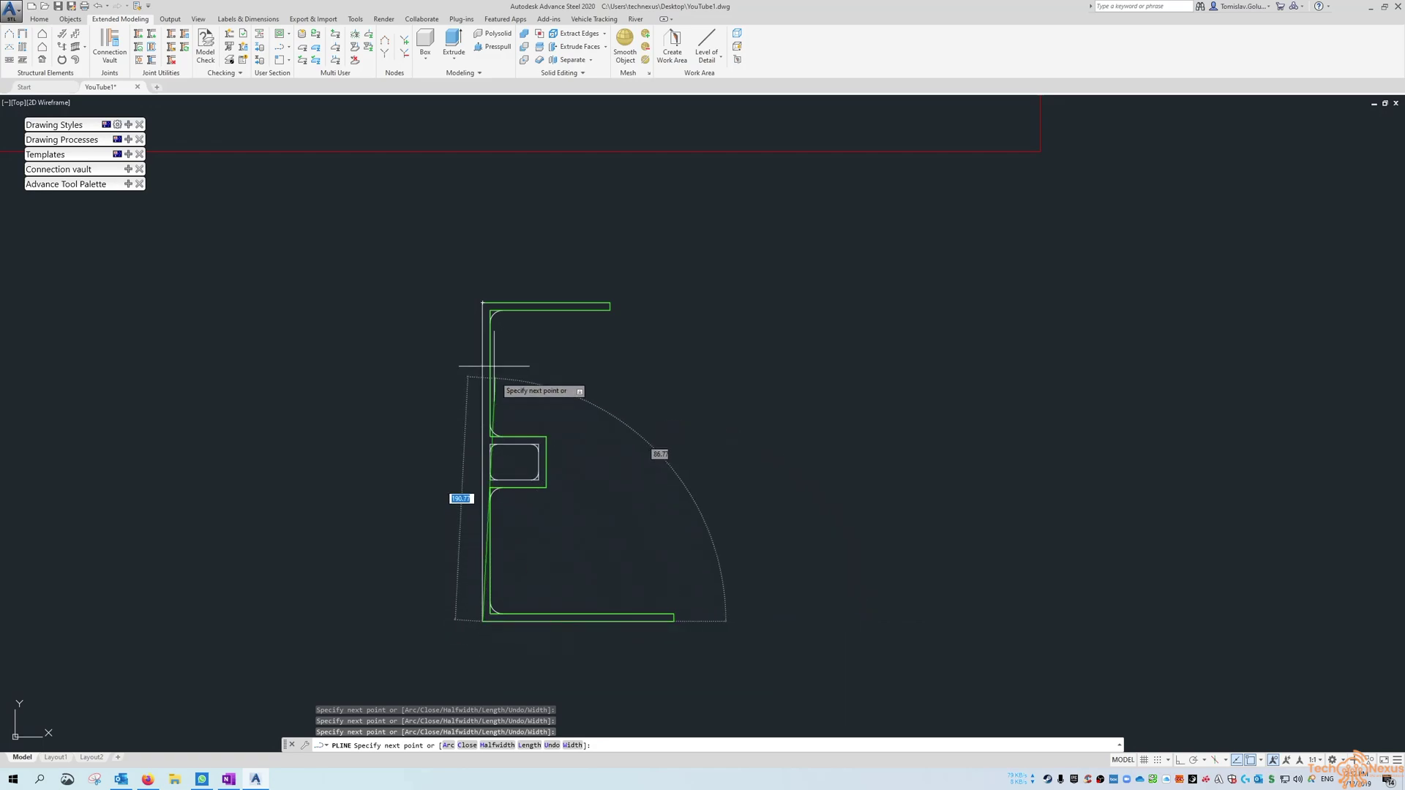
click(482, 302)
key(Return)
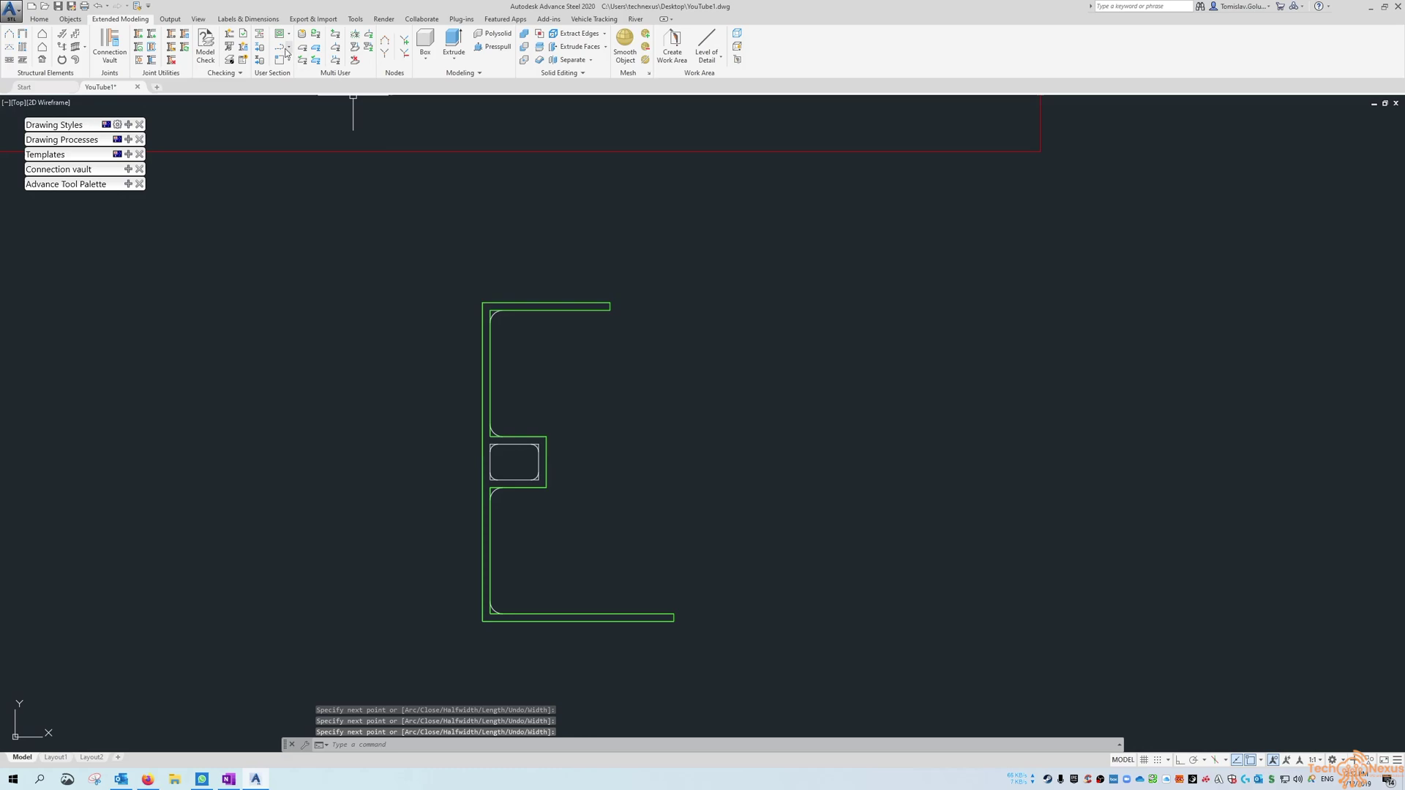
Step: On the Inner contour layer, draw a rectangle around the hole in the E's middle tab
click(290, 36)
click(283, 77)
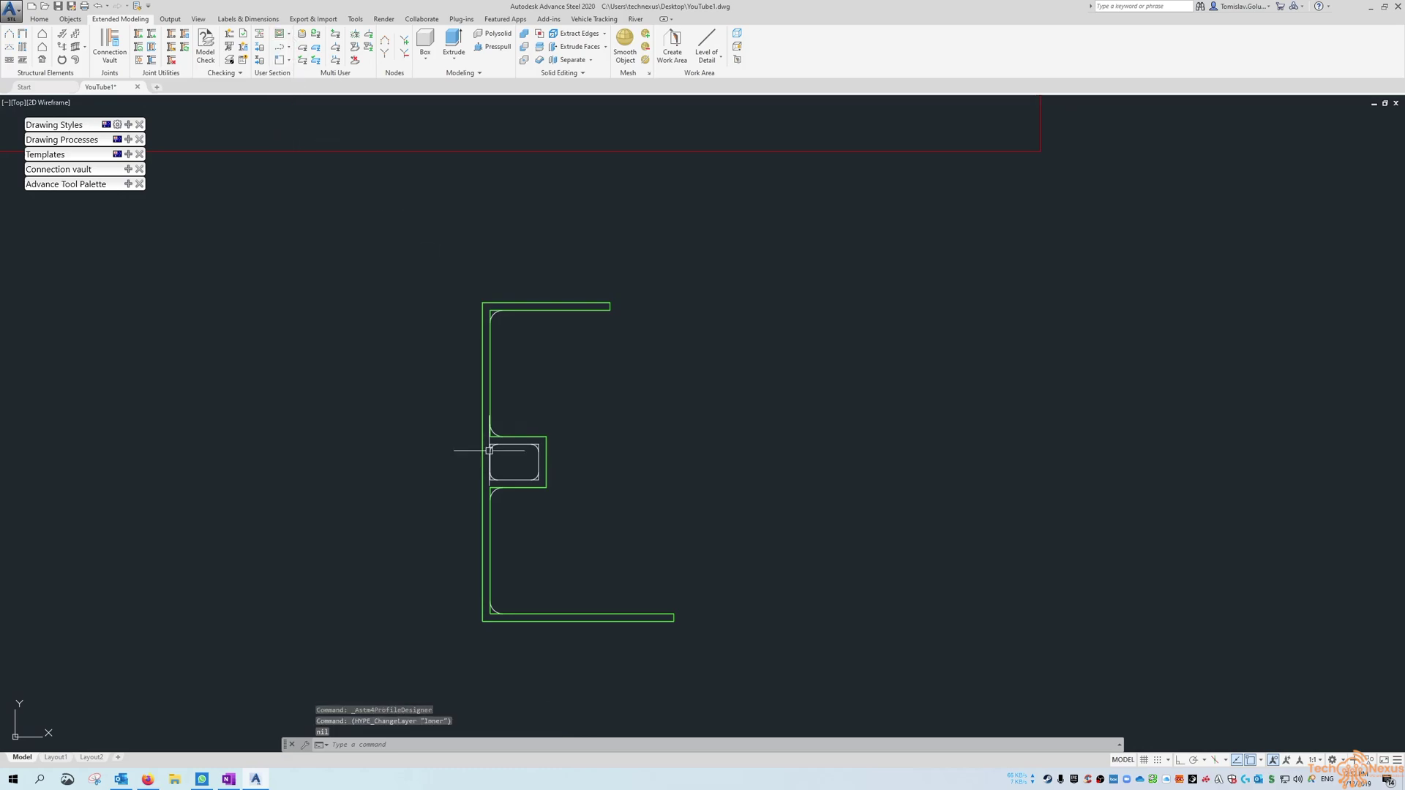
click(289, 48)
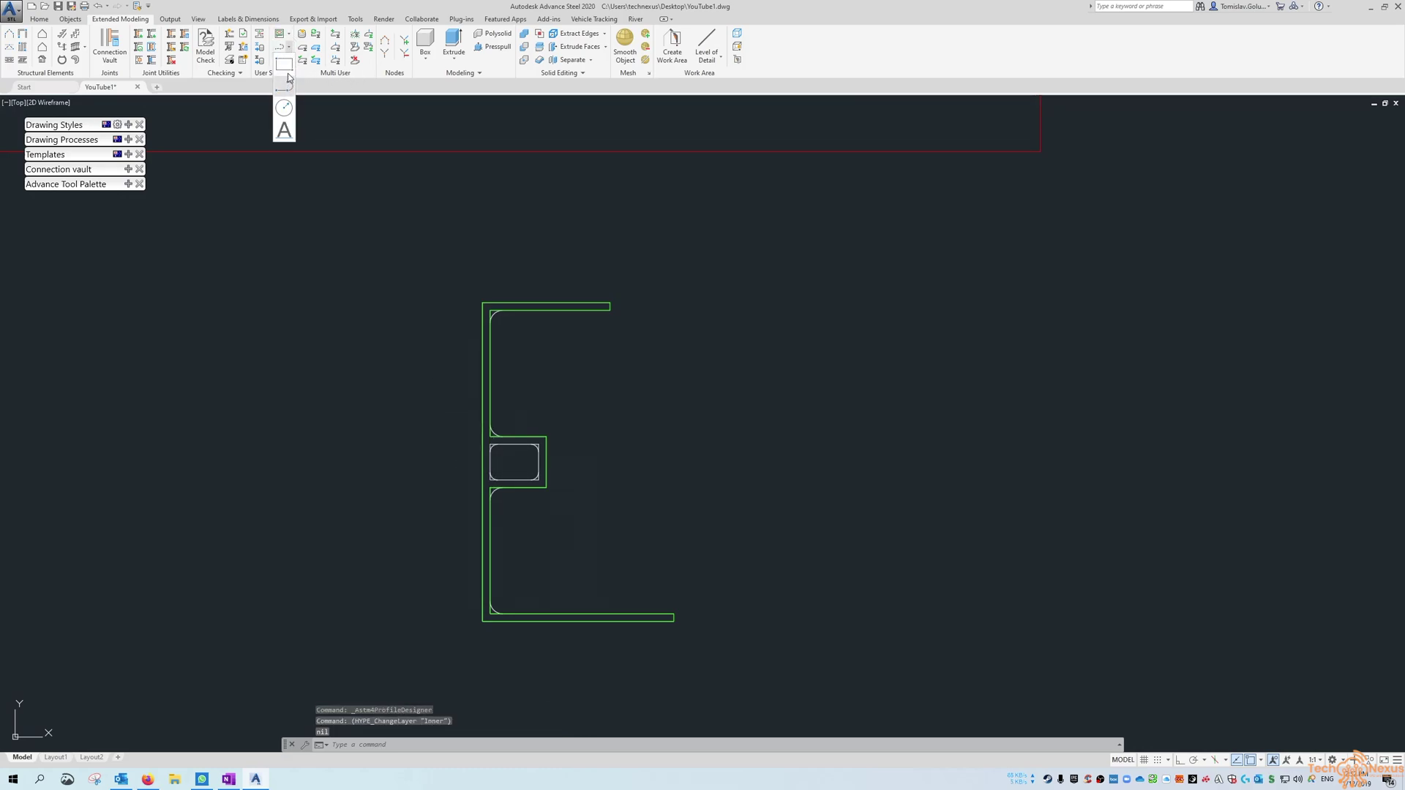
click(284, 86)
scroll(502, 455, up, 4)
click(449, 412)
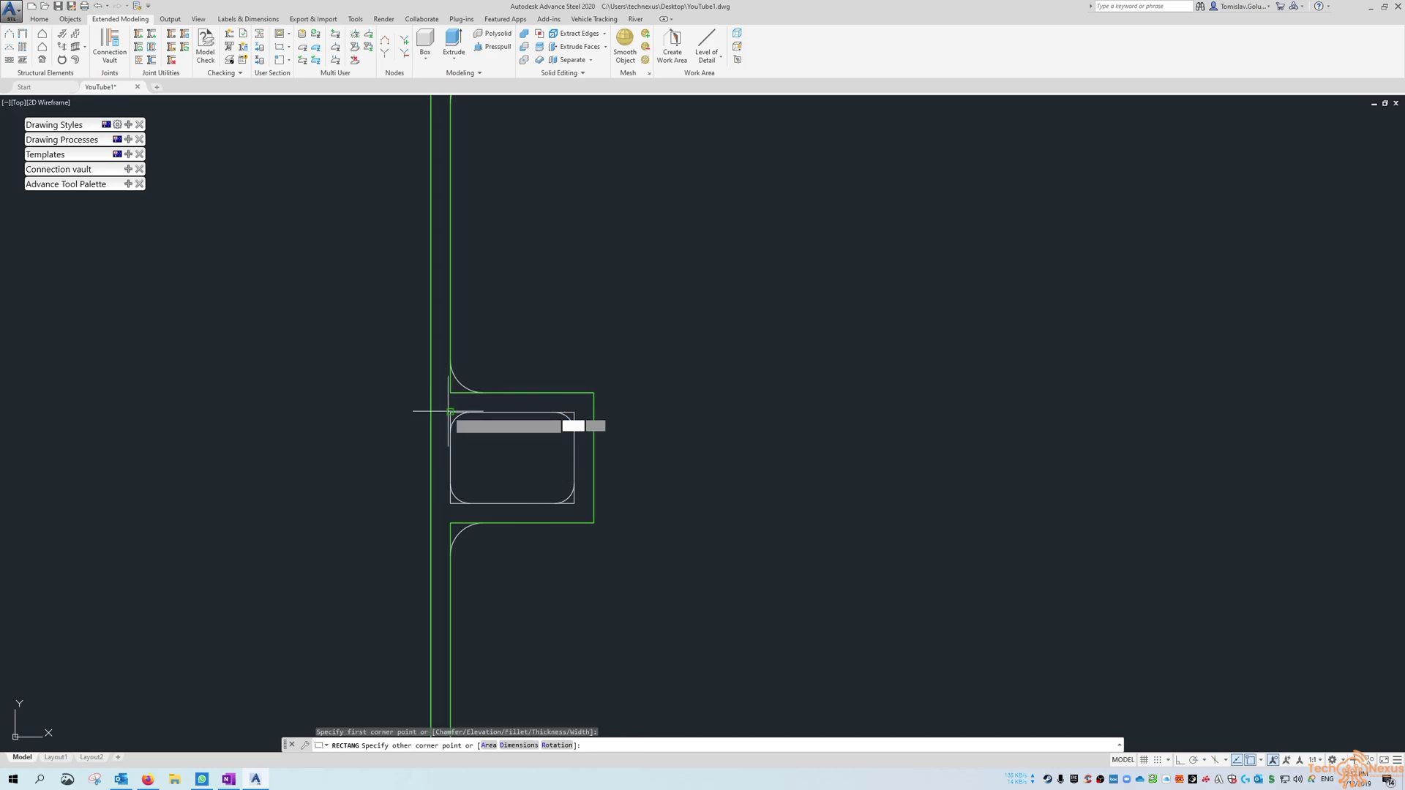
click(574, 503)
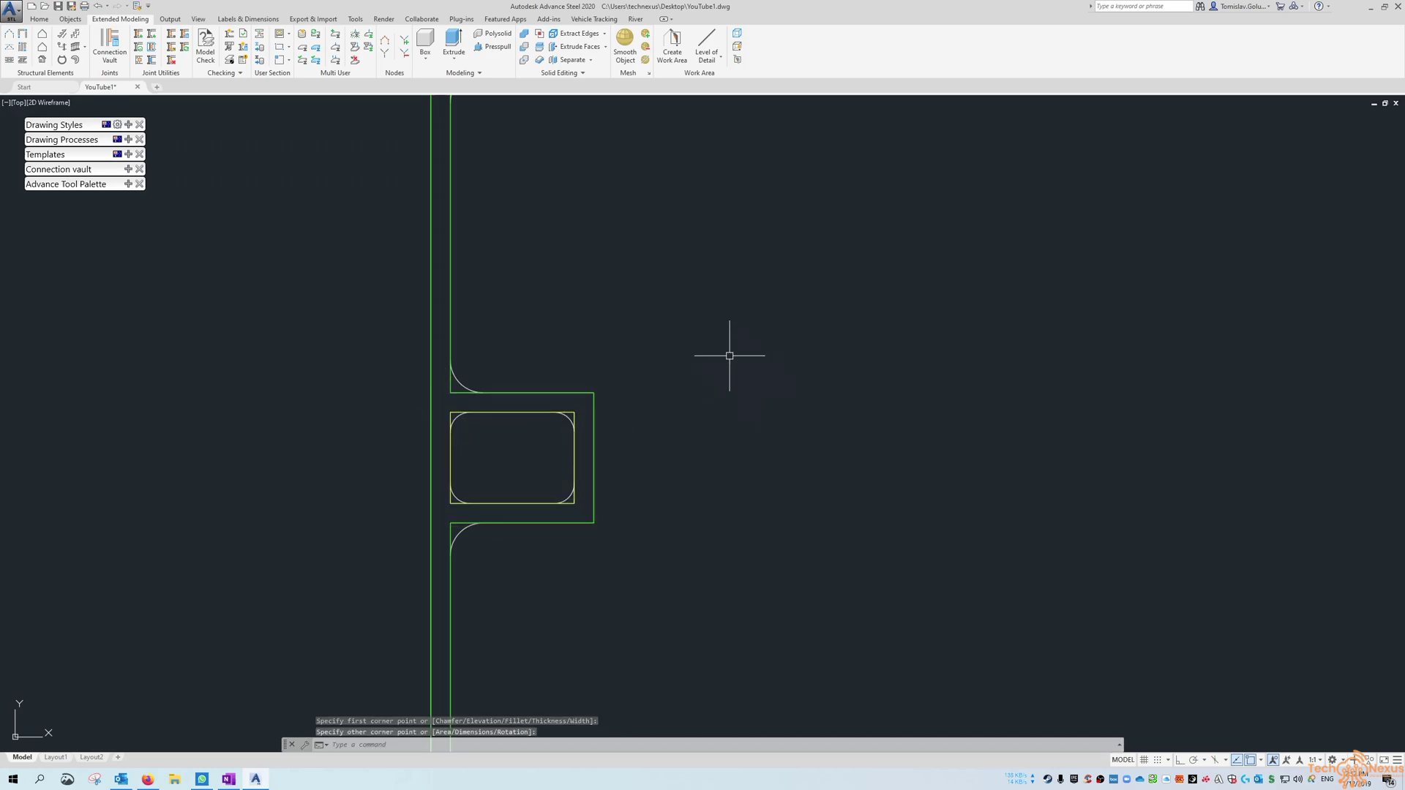
scroll(684, 336, down, 5)
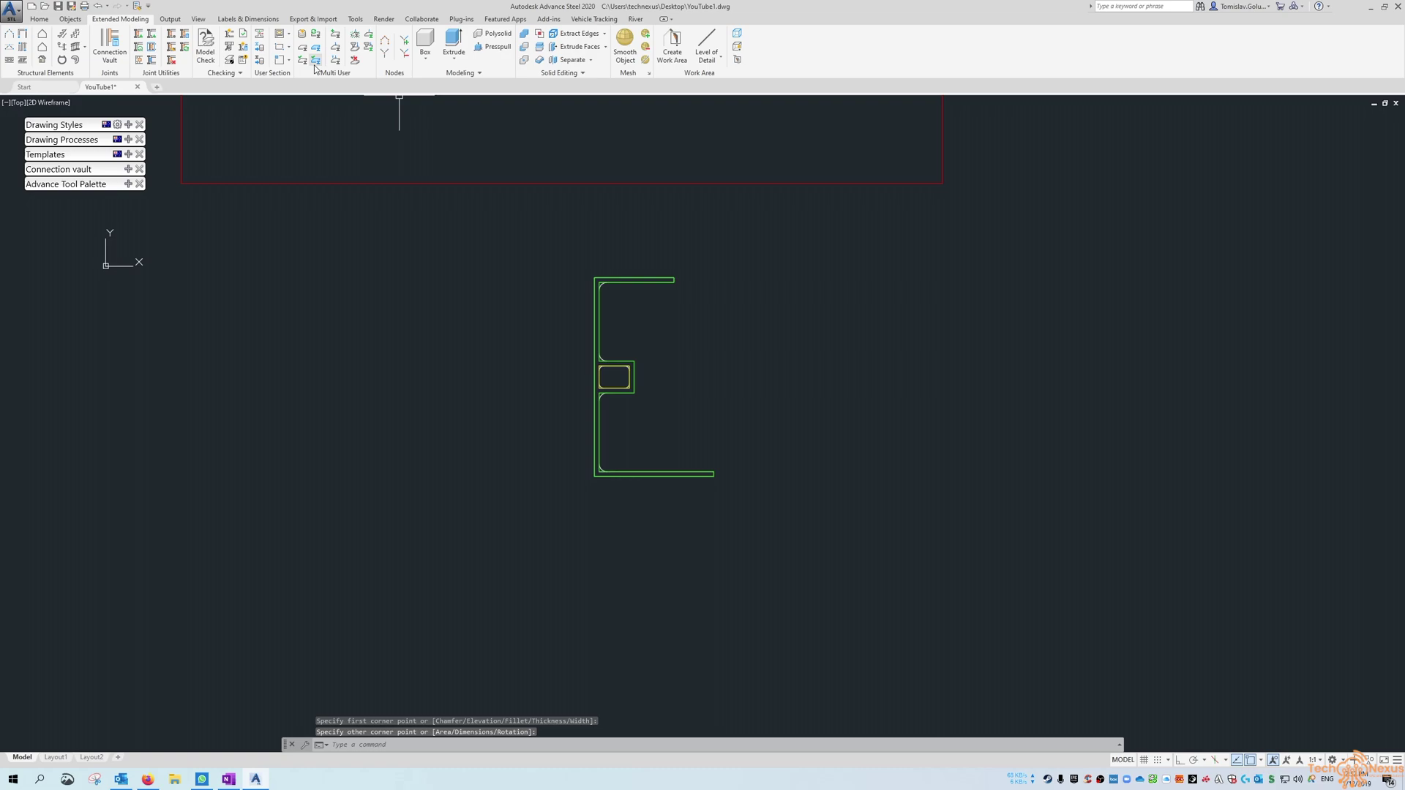
click(290, 35)
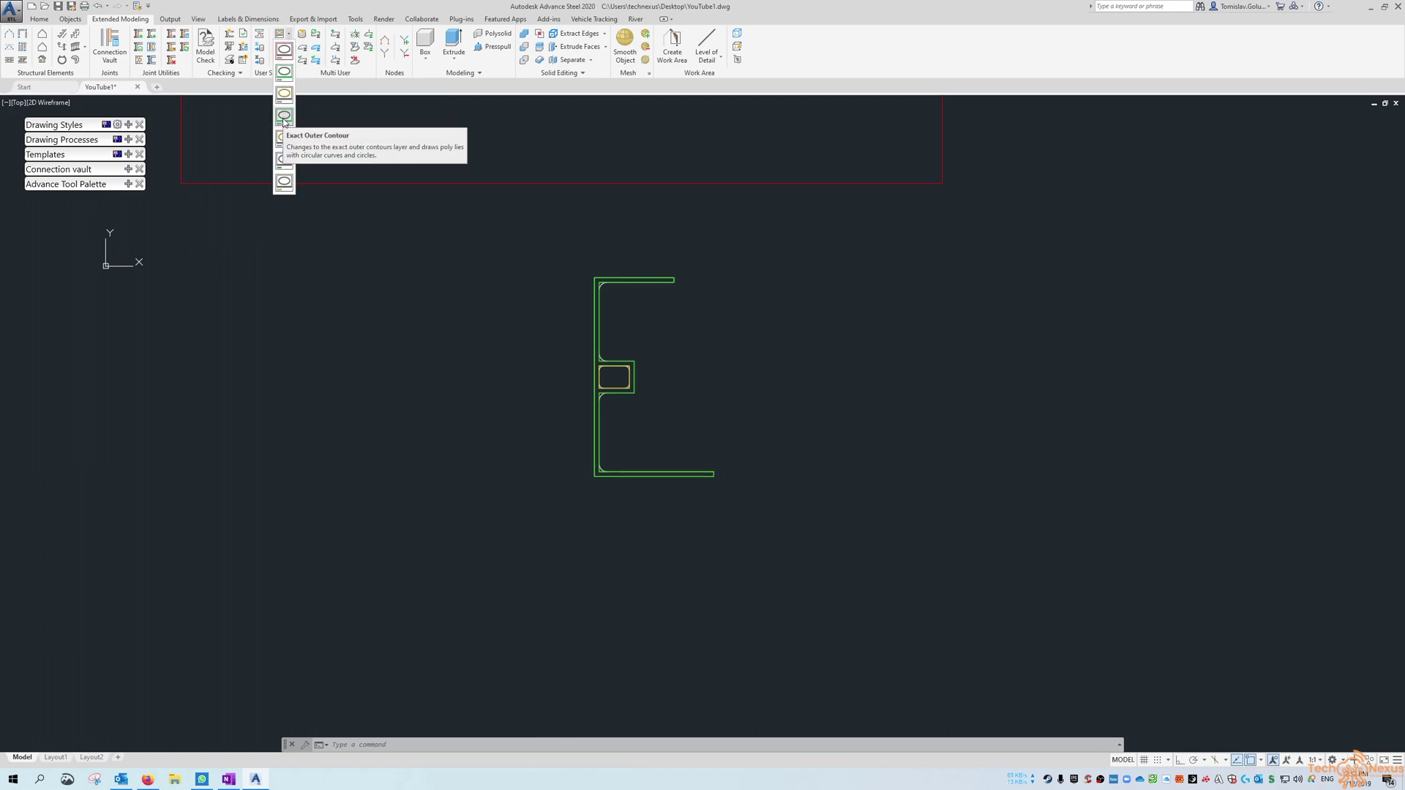
Step: On the Exact Outer Contour layer, start a polyline along the top flange
click(284, 119)
scroll(644, 315, up, 2)
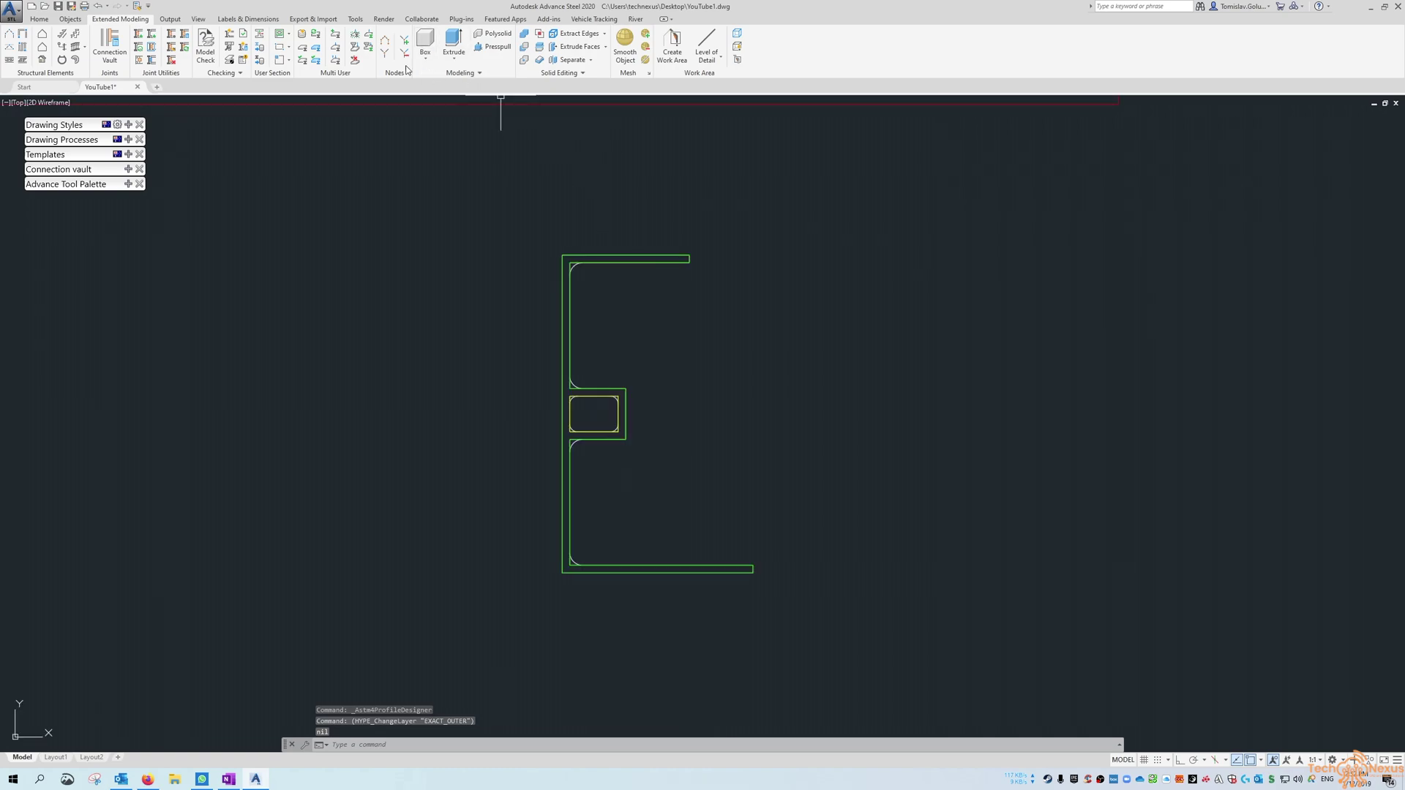
click(289, 49)
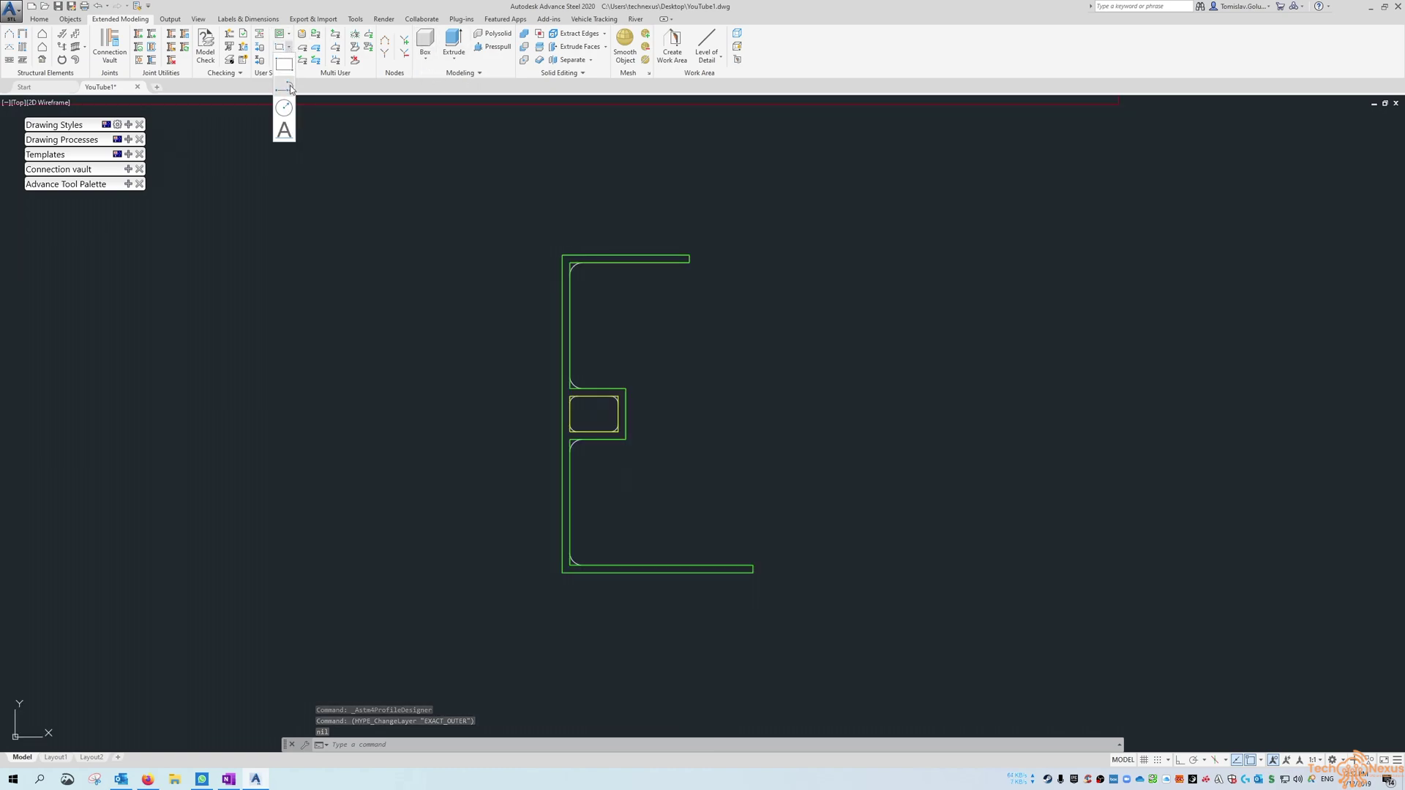
click(283, 119)
scroll(575, 255, up, 2)
click(554, 255)
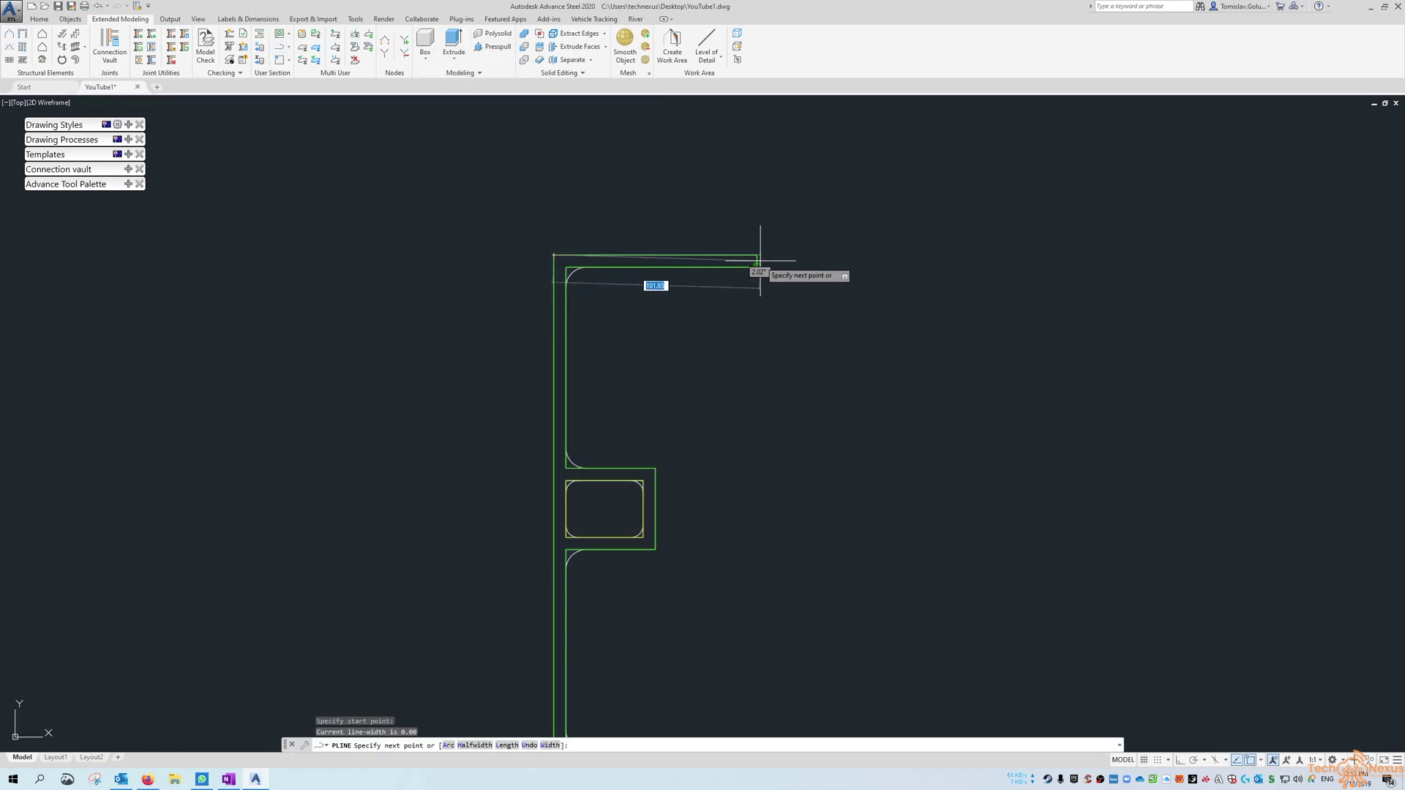
click(757, 266)
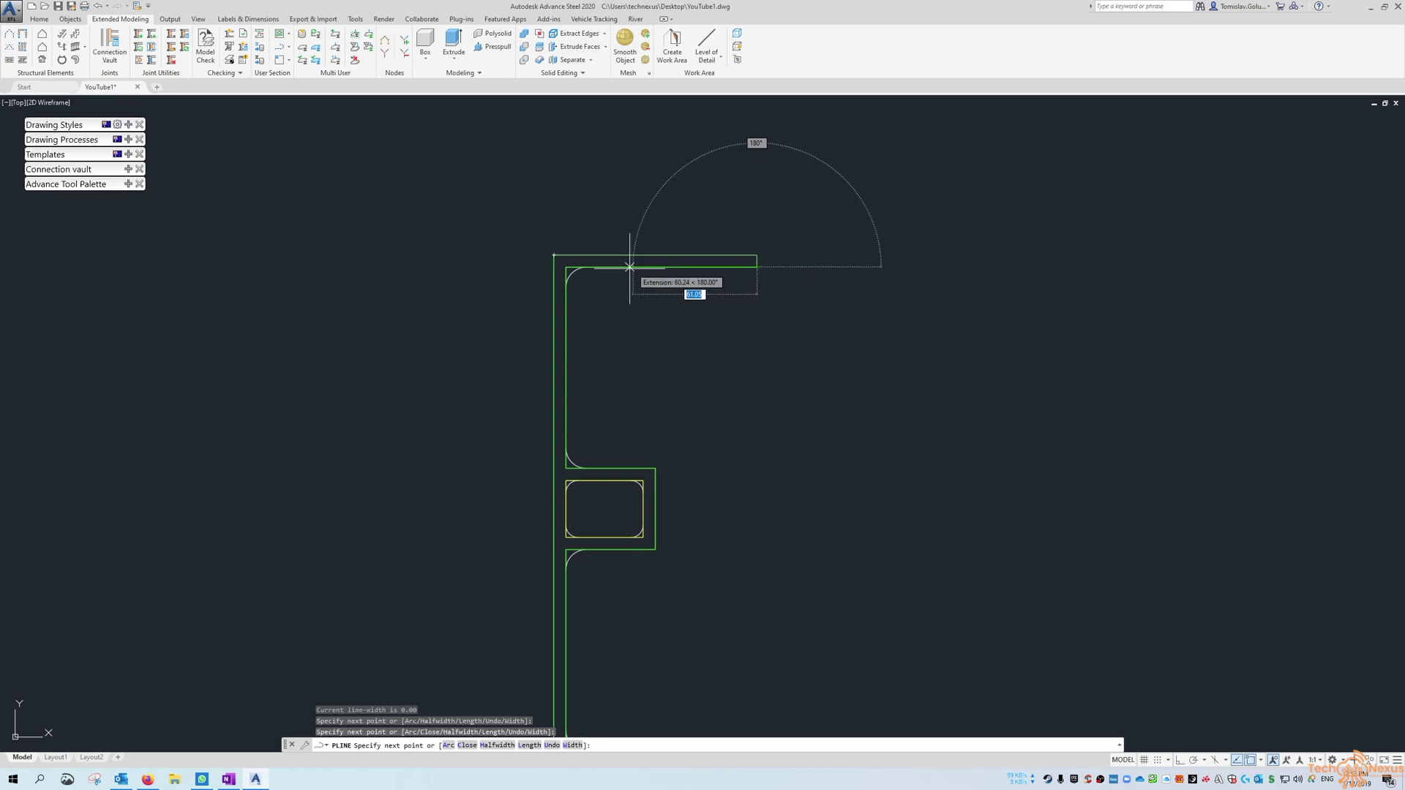
click(586, 267)
Step: Continue with arcs around the upper fillets and lines along the box's top and right side
scroll(574, 275, up, 2)
scroll(572, 274, up, 2)
text(a)
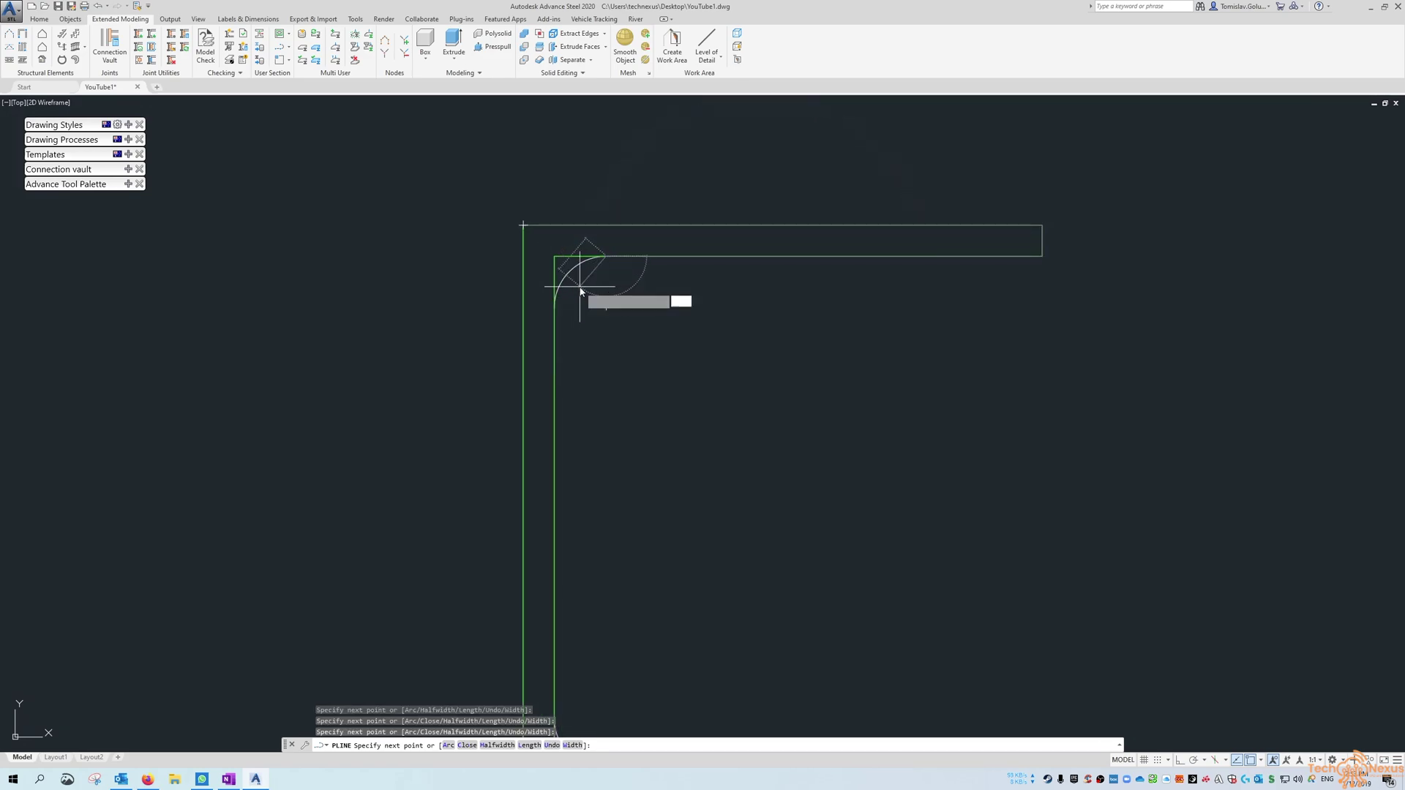
key(Return)
click(558, 297)
scroll(523, 219, down, 3)
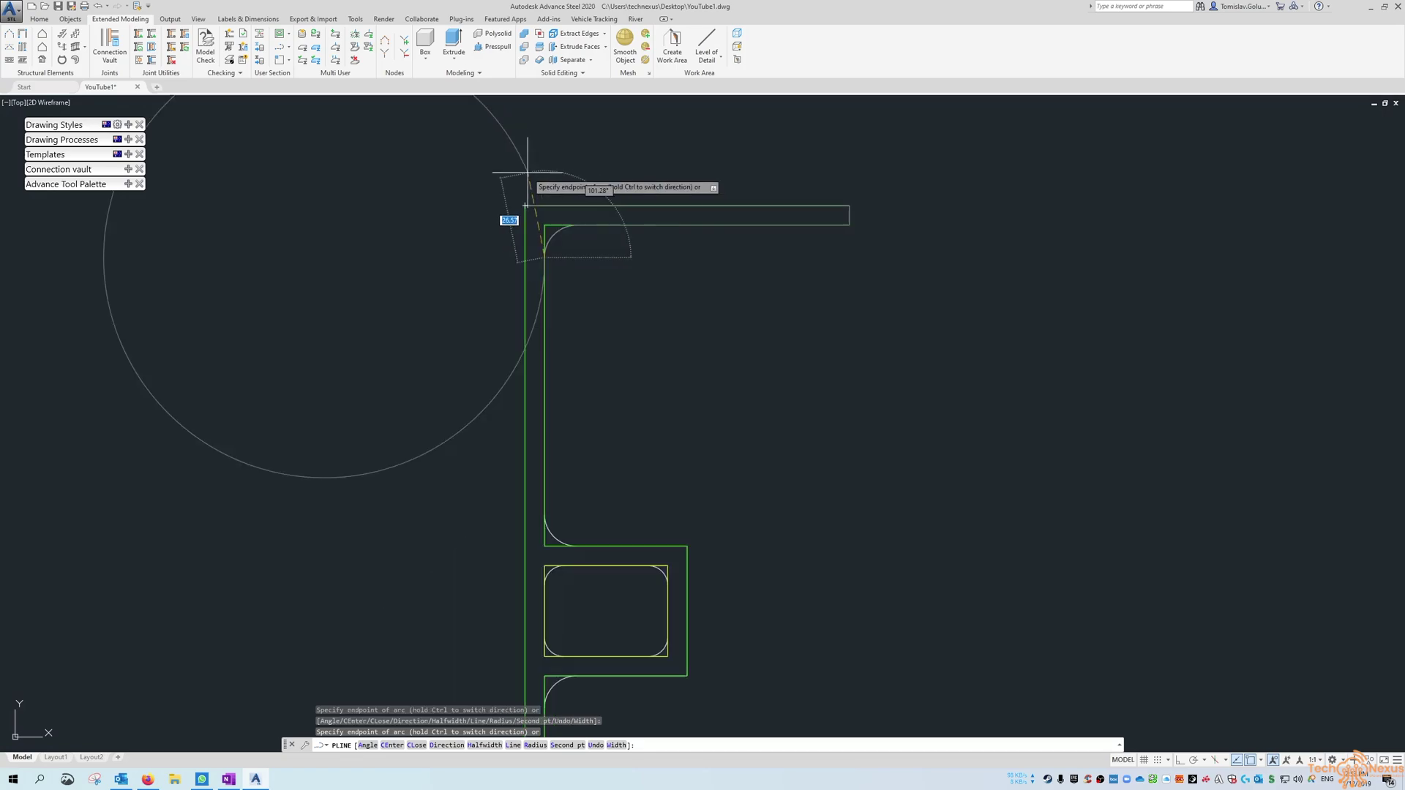
scroll(564, 366, up, 4)
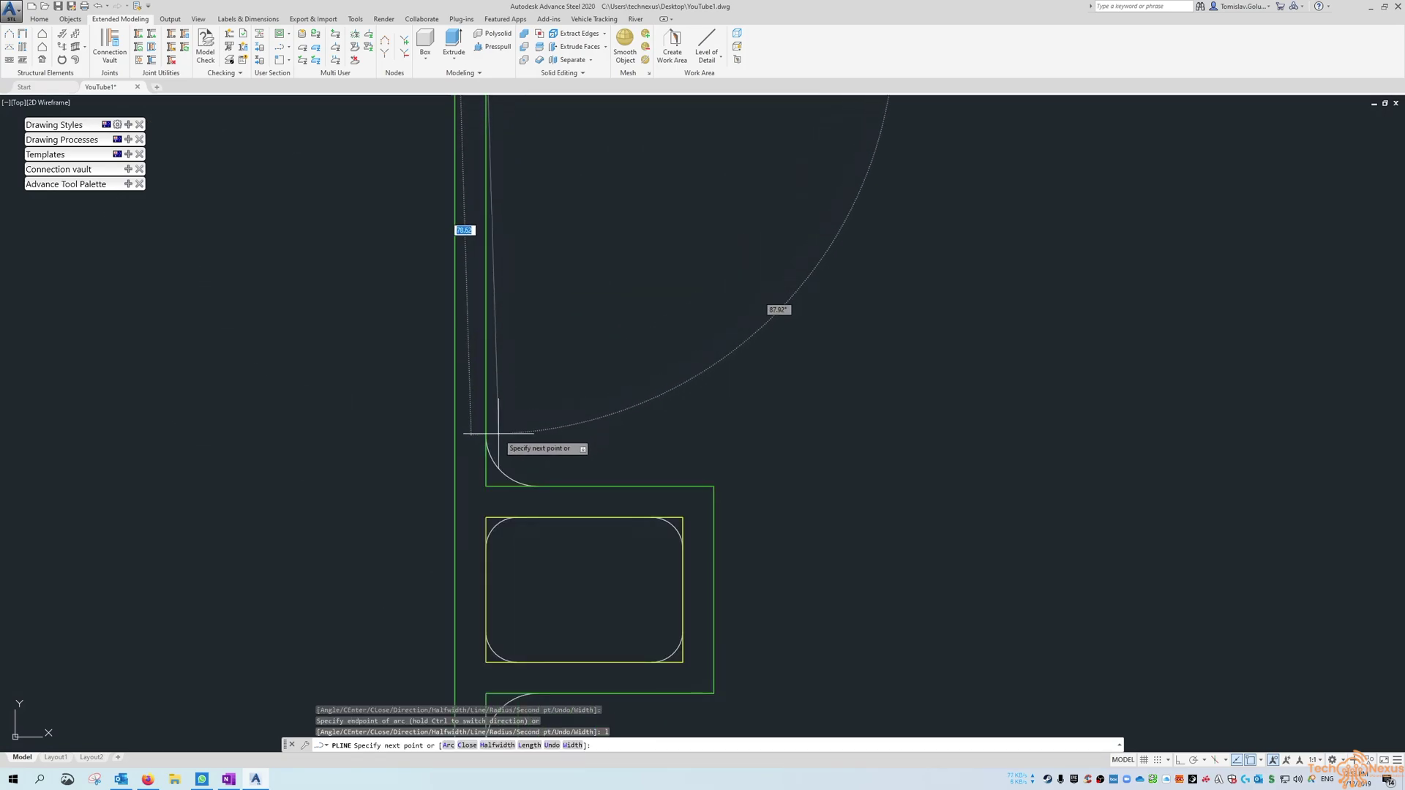
text(l)
key(Return)
text(a)
key(Return)
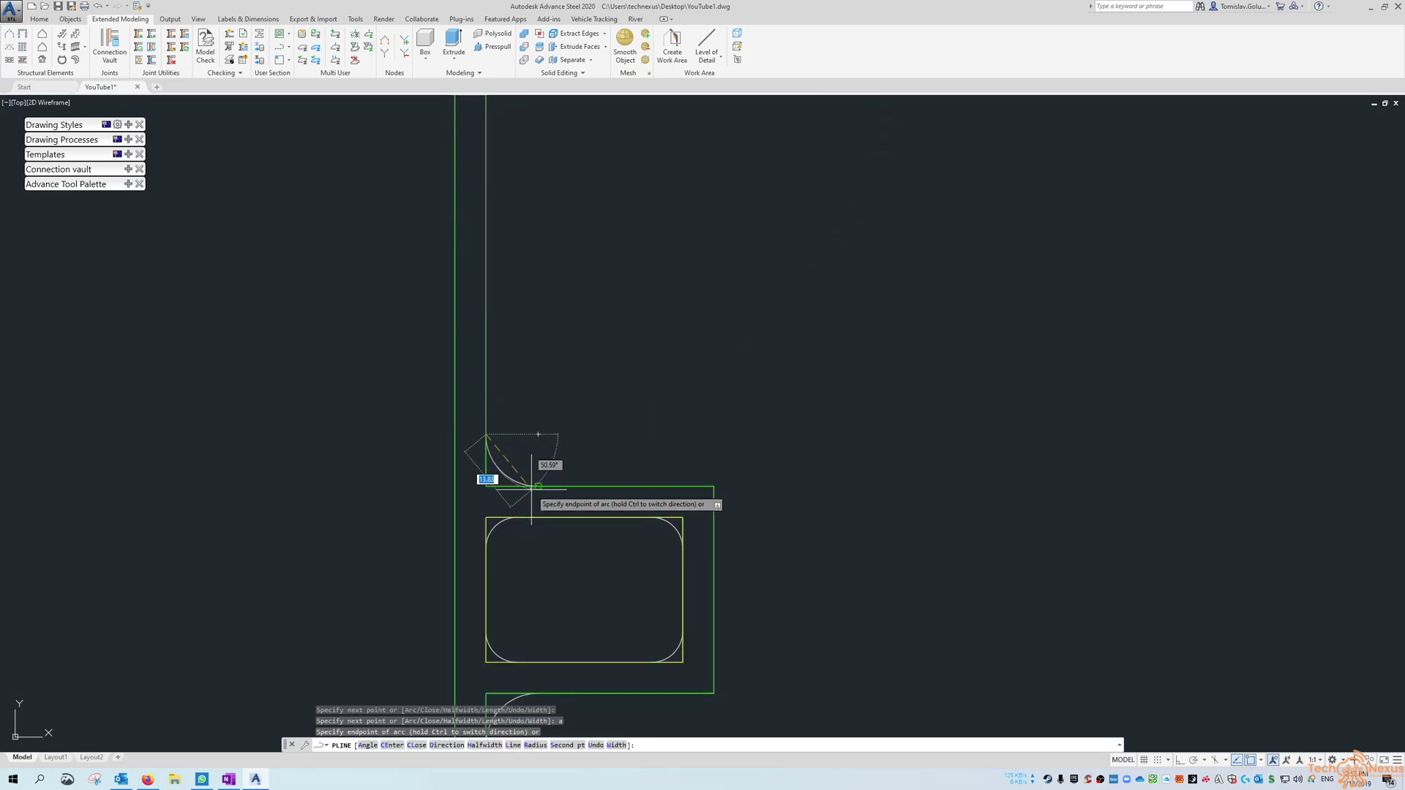
click(537, 485)
text(l)
key(Return)
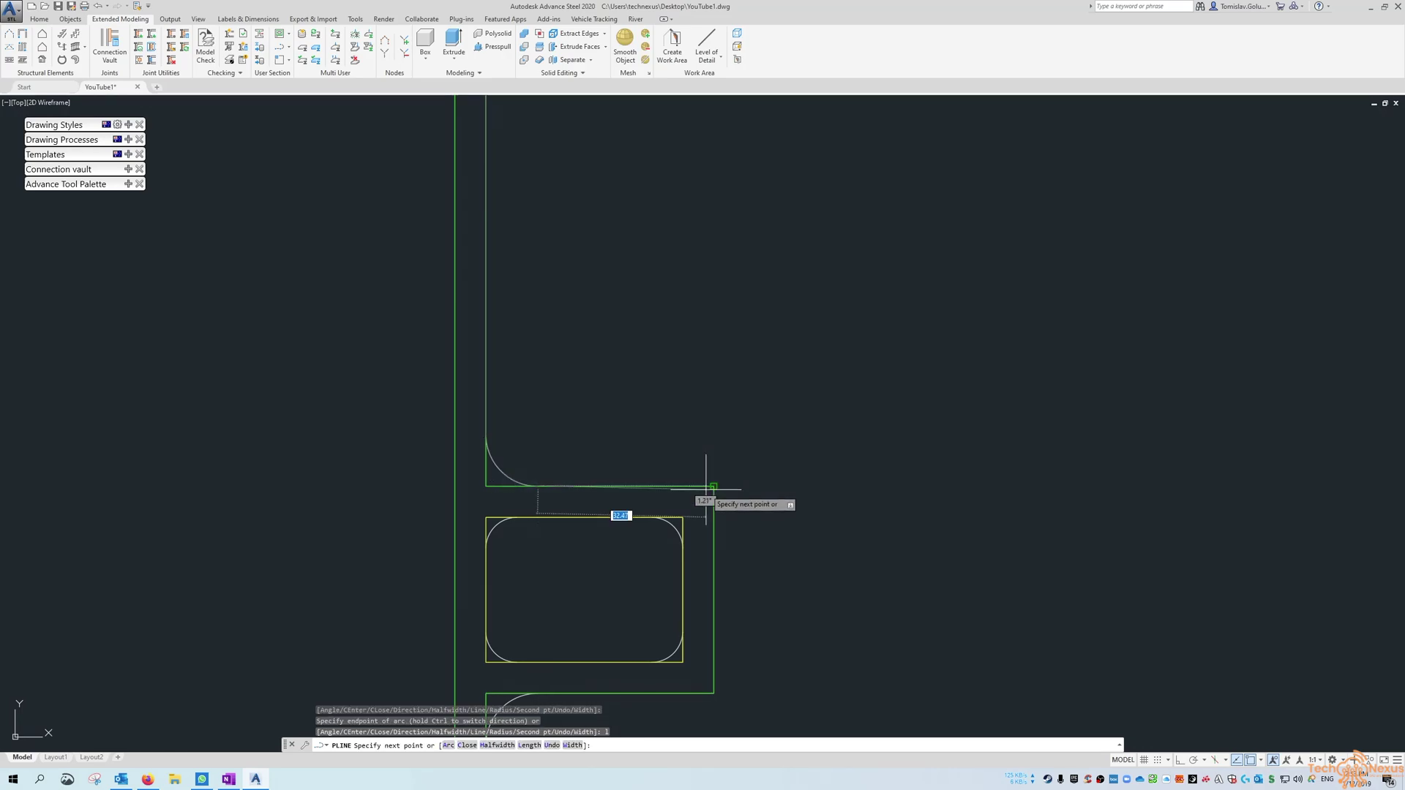
click(714, 486)
click(714, 693)
Step: Add the lower fillet and bottom flange, then close the outline with C
scroll(823, 468, down, 6)
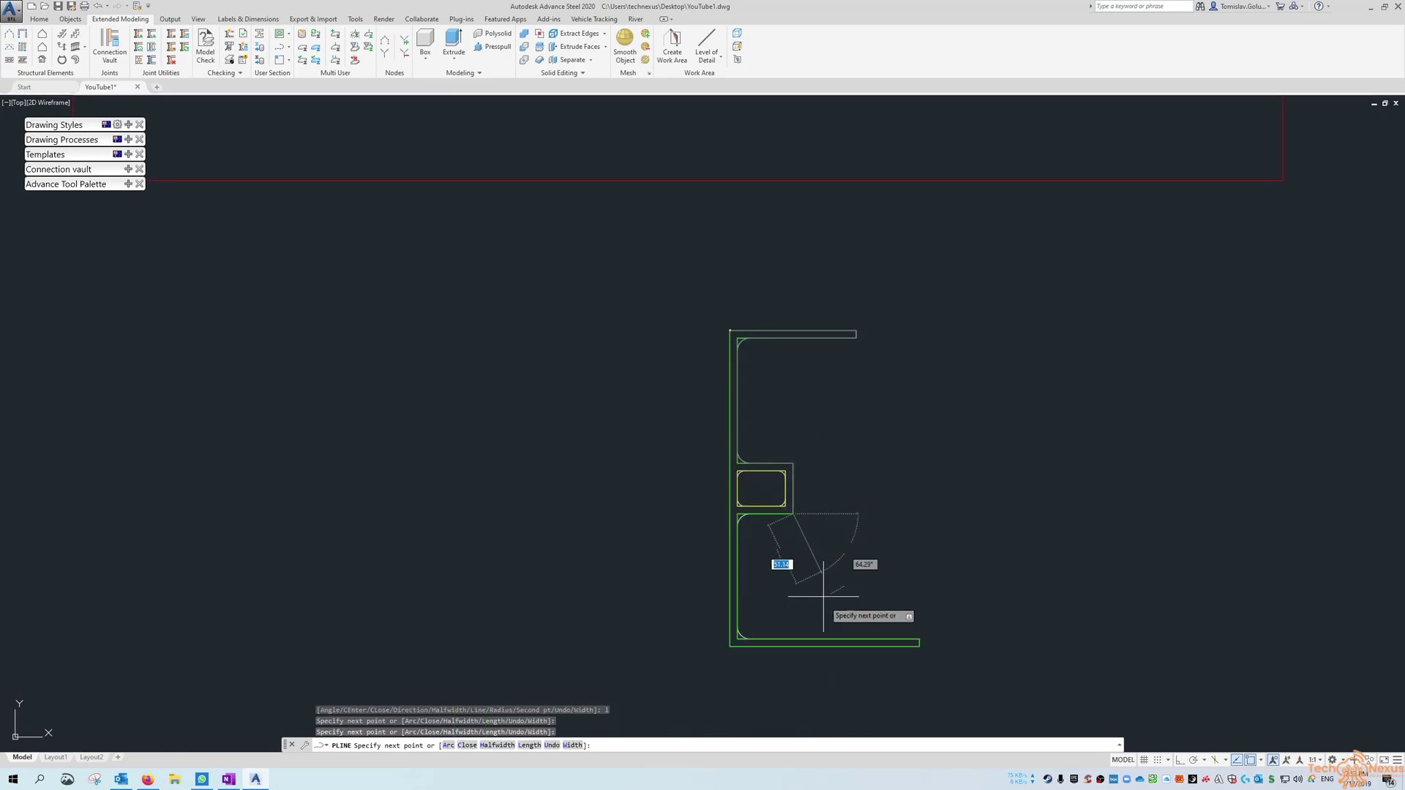
scroll(831, 597, up, 4)
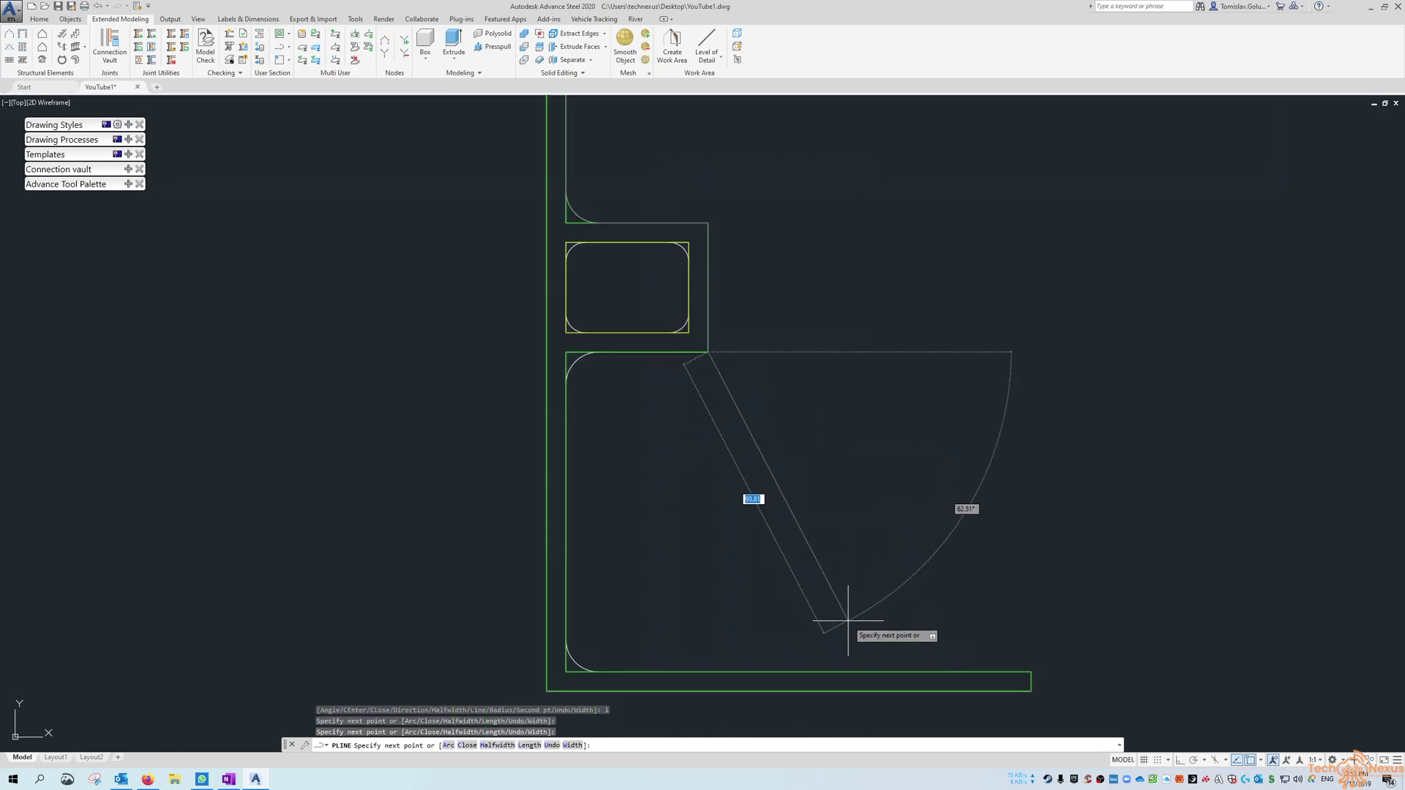
click(598, 352)
text(a)
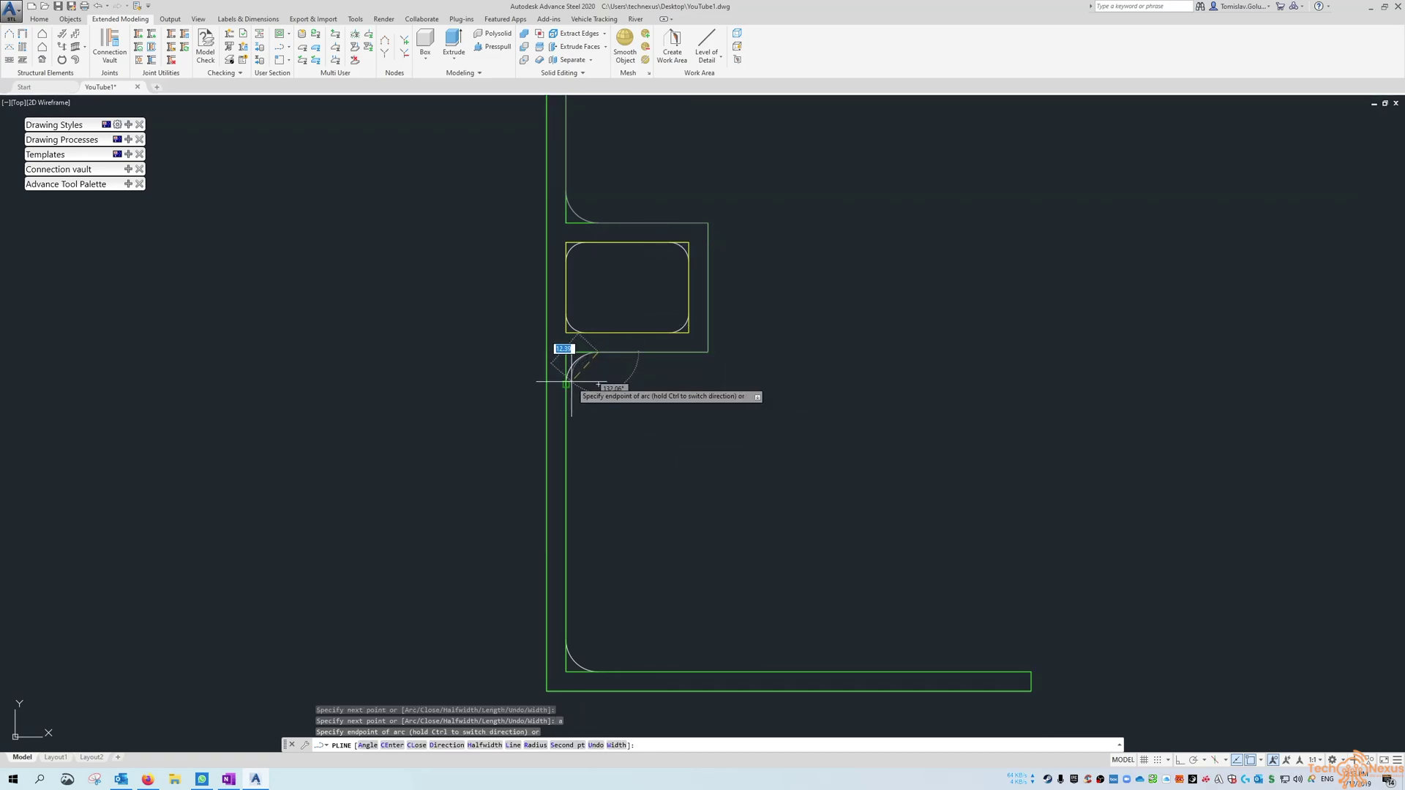
key(Return)
text(l)
key(Return)
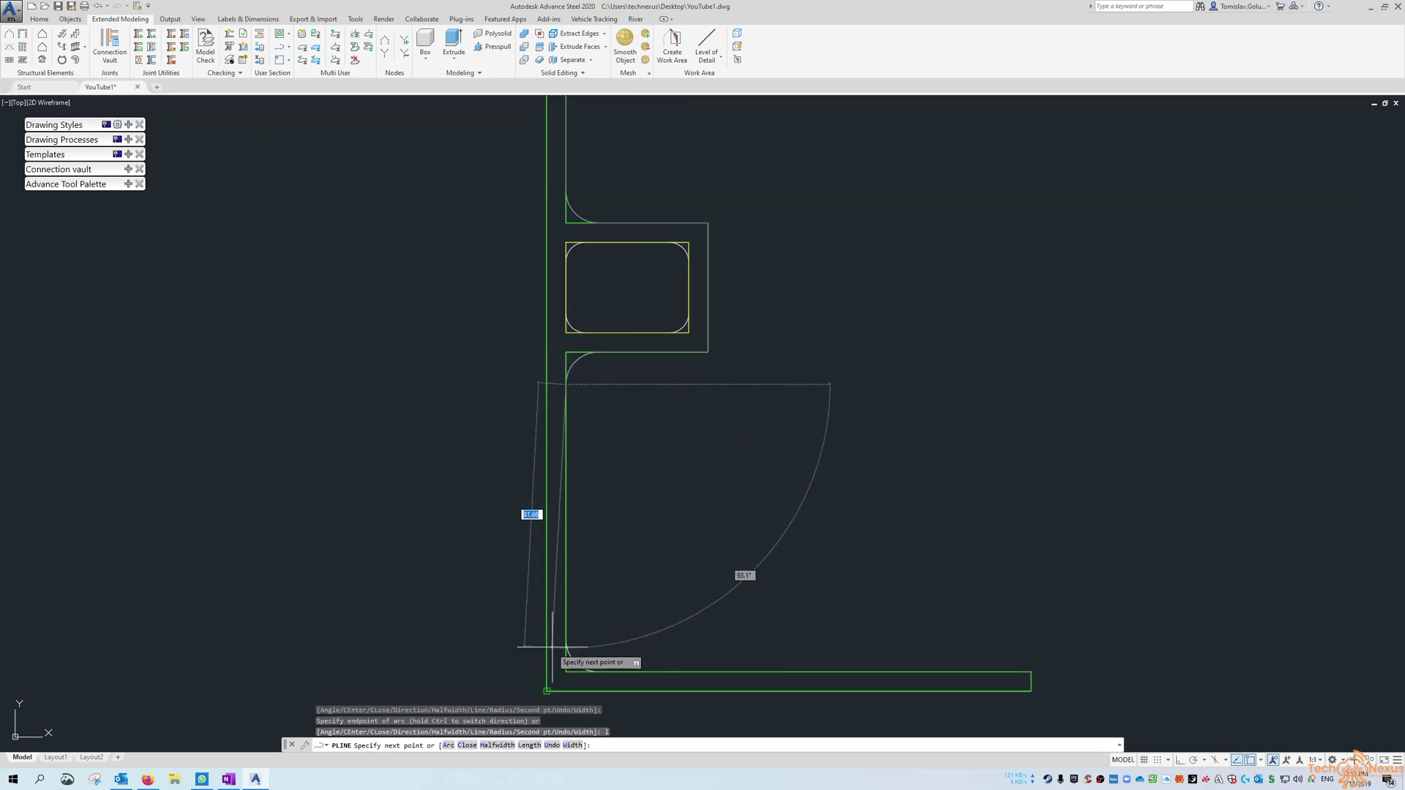
click(596, 670)
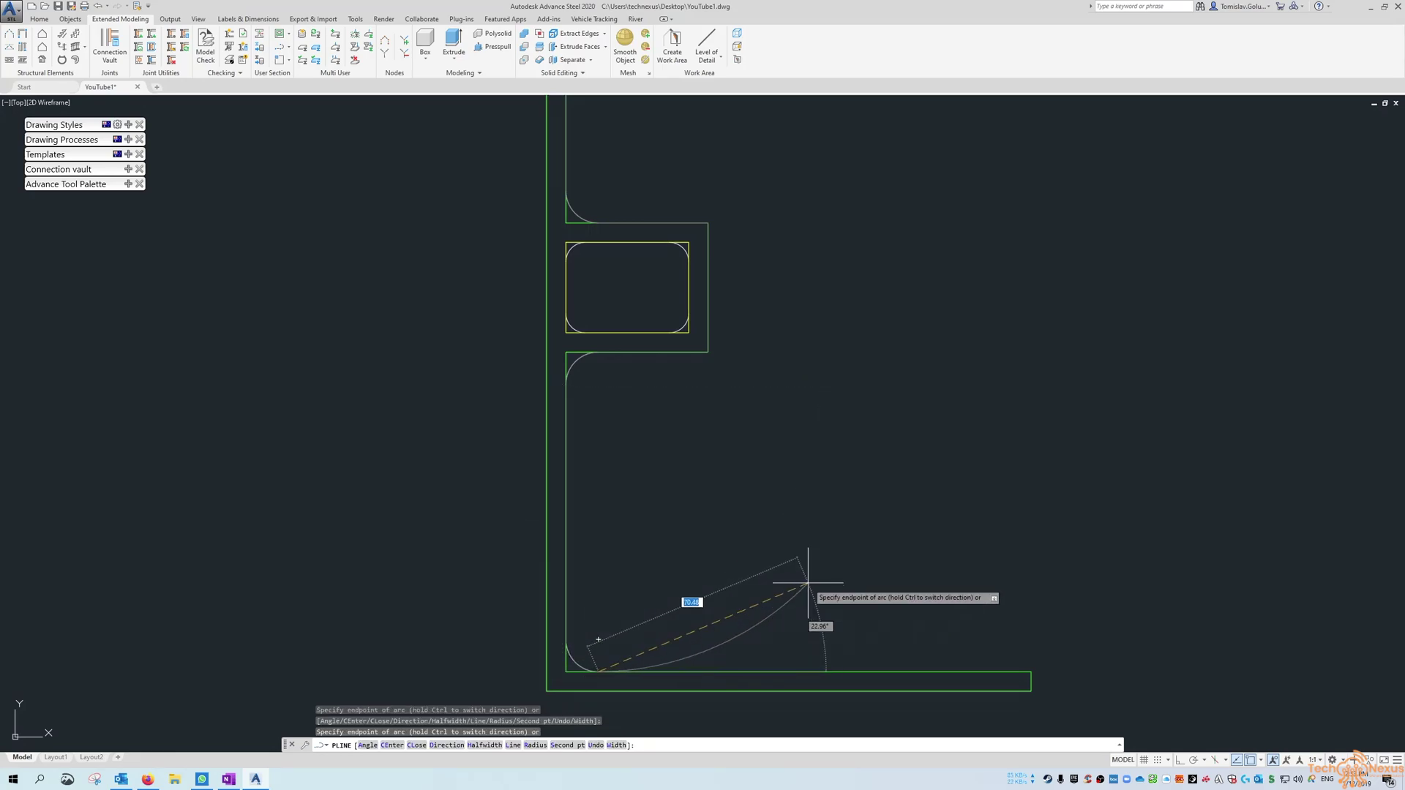
click(1030, 672)
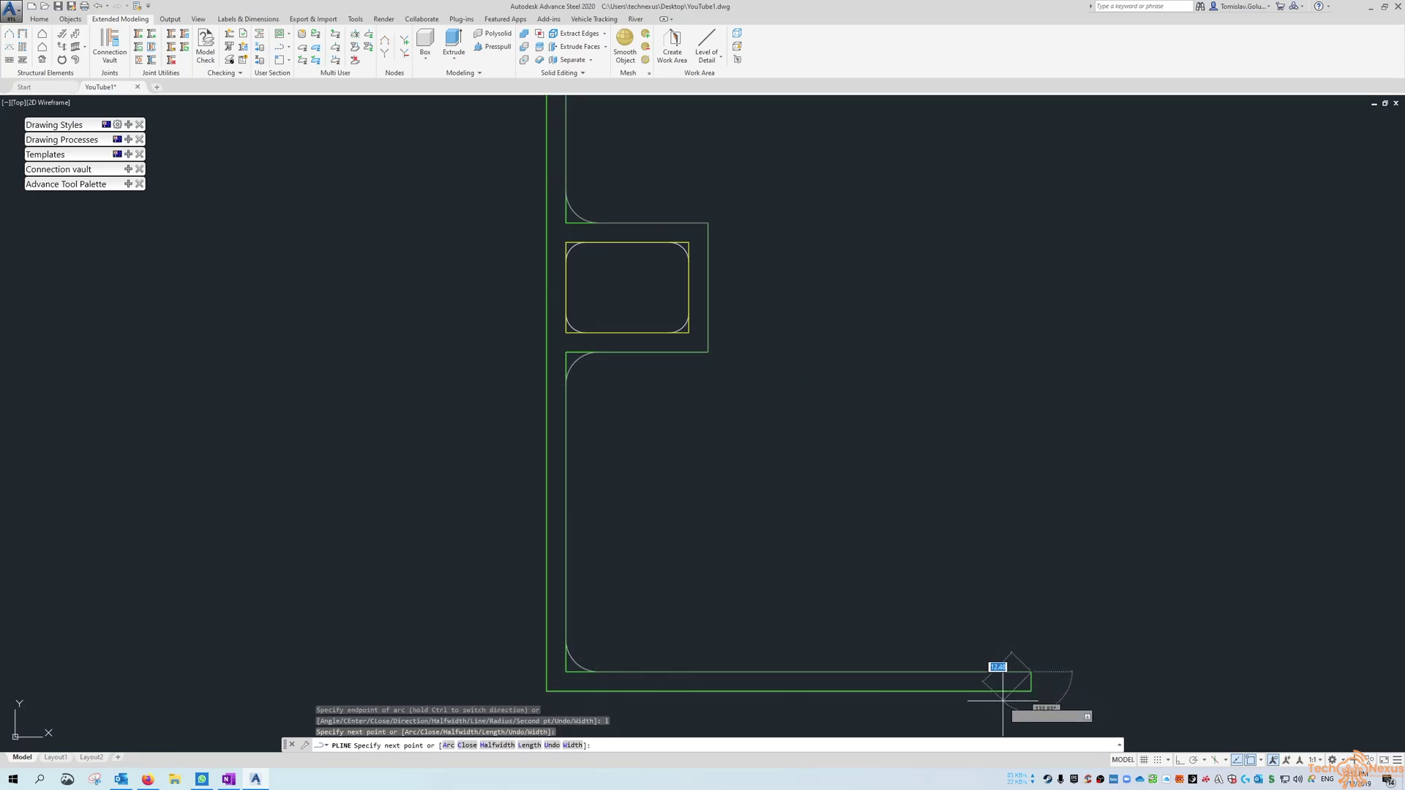
click(1030, 690)
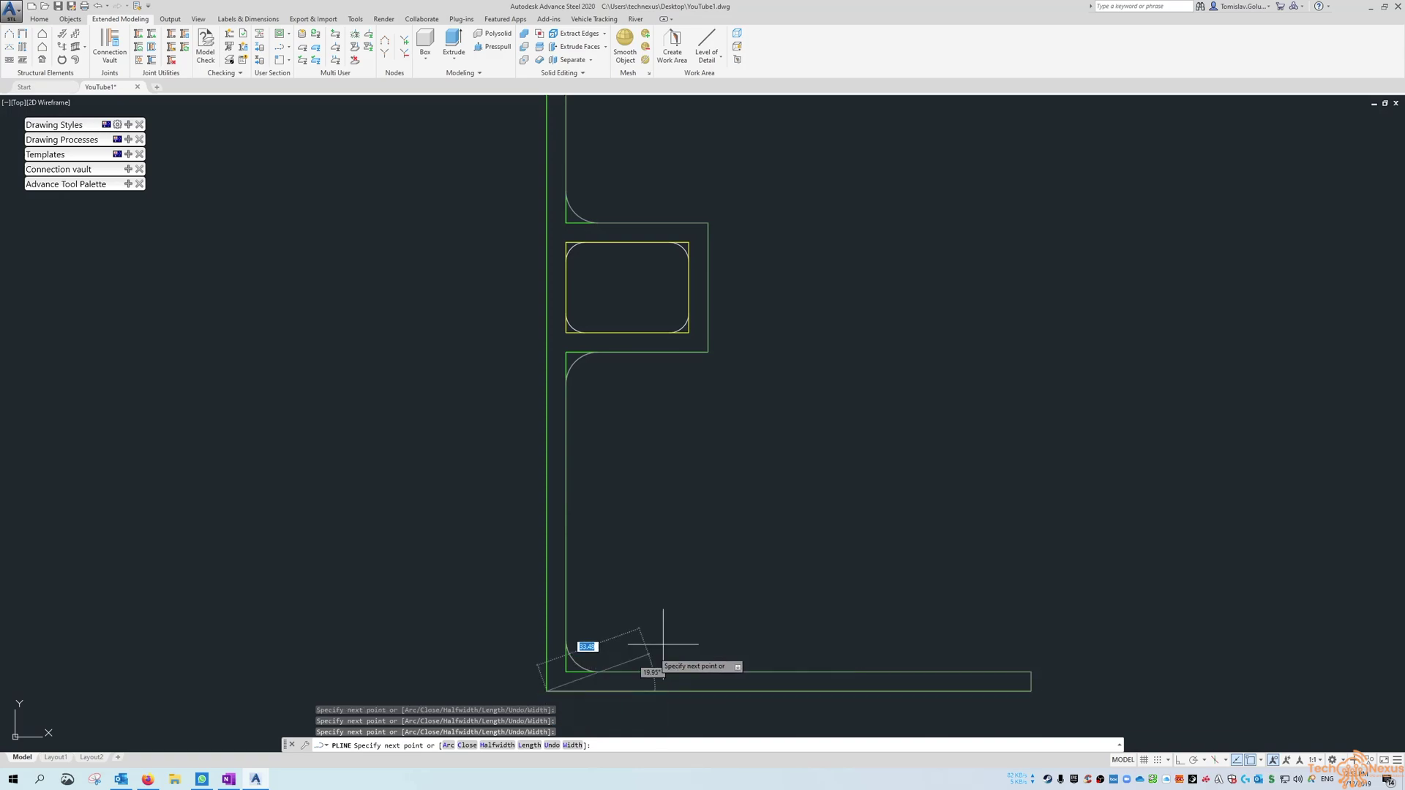
scroll(666, 629, down, 5)
text(c)
key(Return)
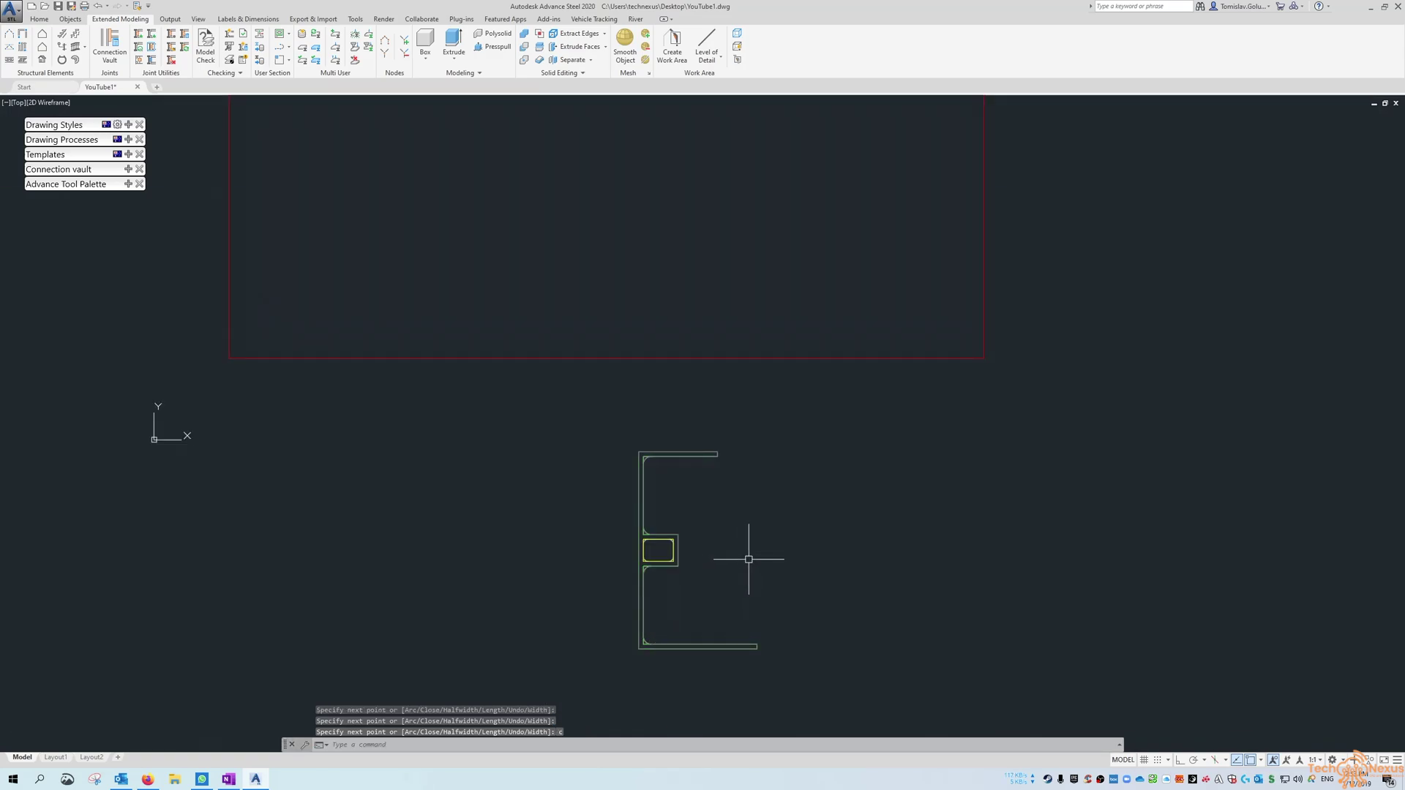
middle_drag(743, 556, 662, 486)
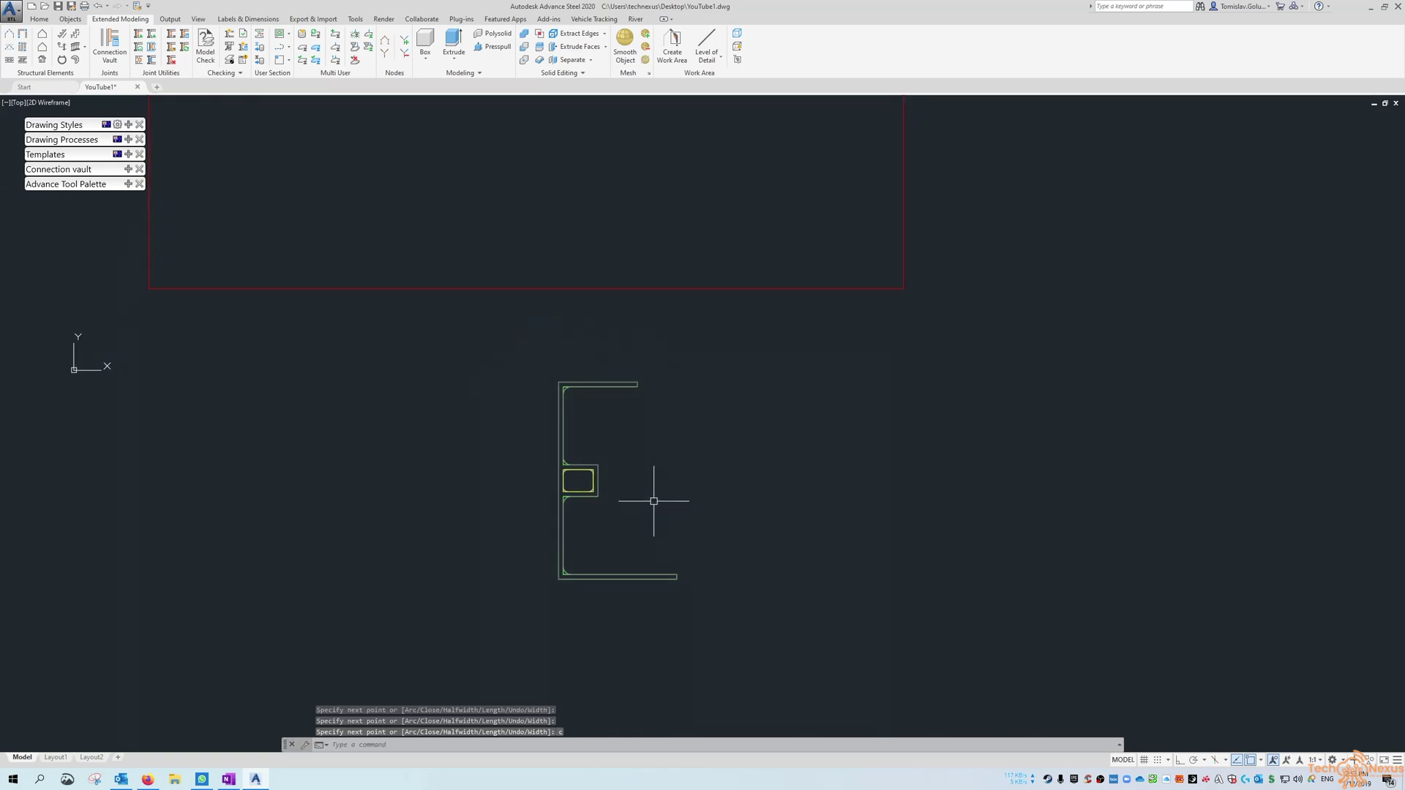
Step: On the Exact Inner Contour layer, start a polyline with arcs at the opening's right corners
click(289, 36)
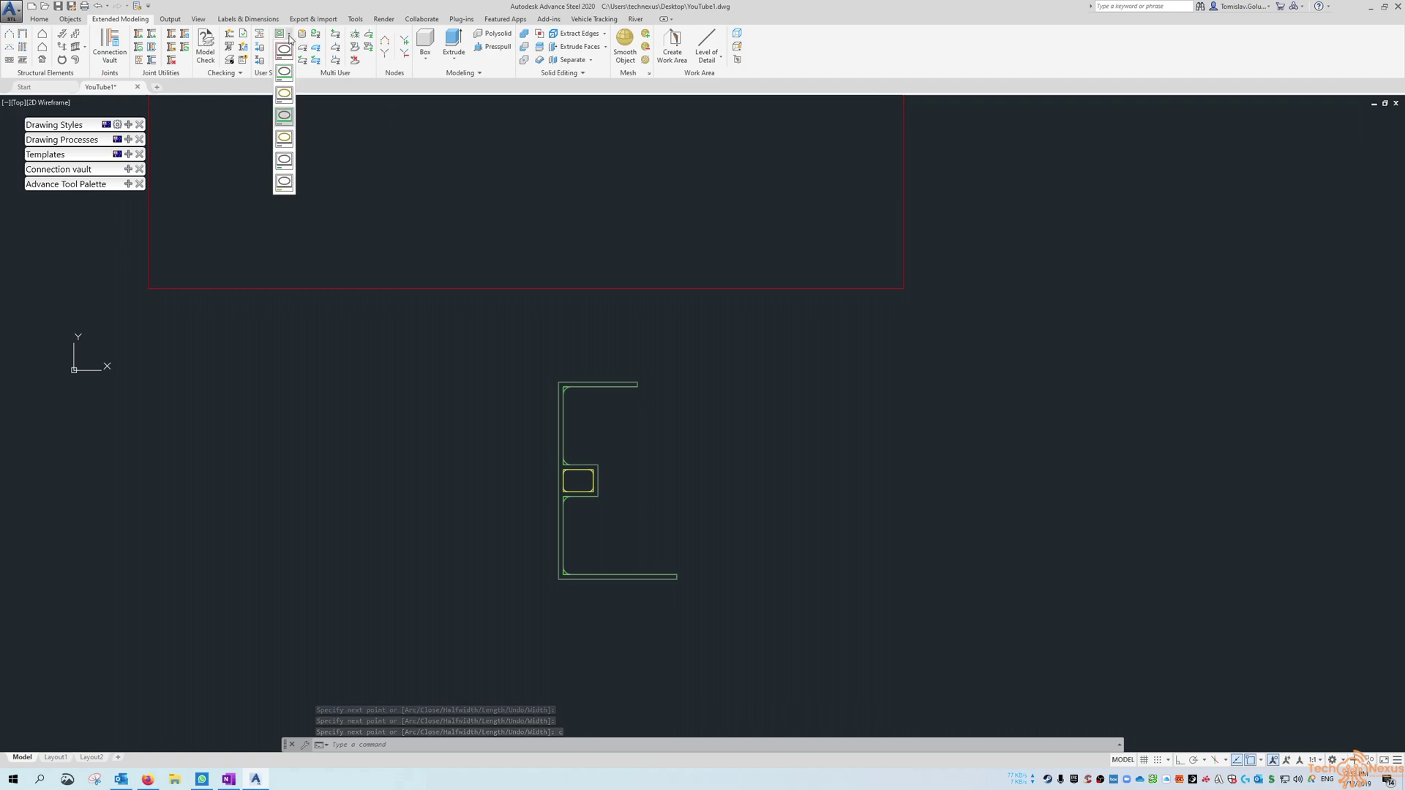
click(282, 128)
scroll(576, 486, up, 8)
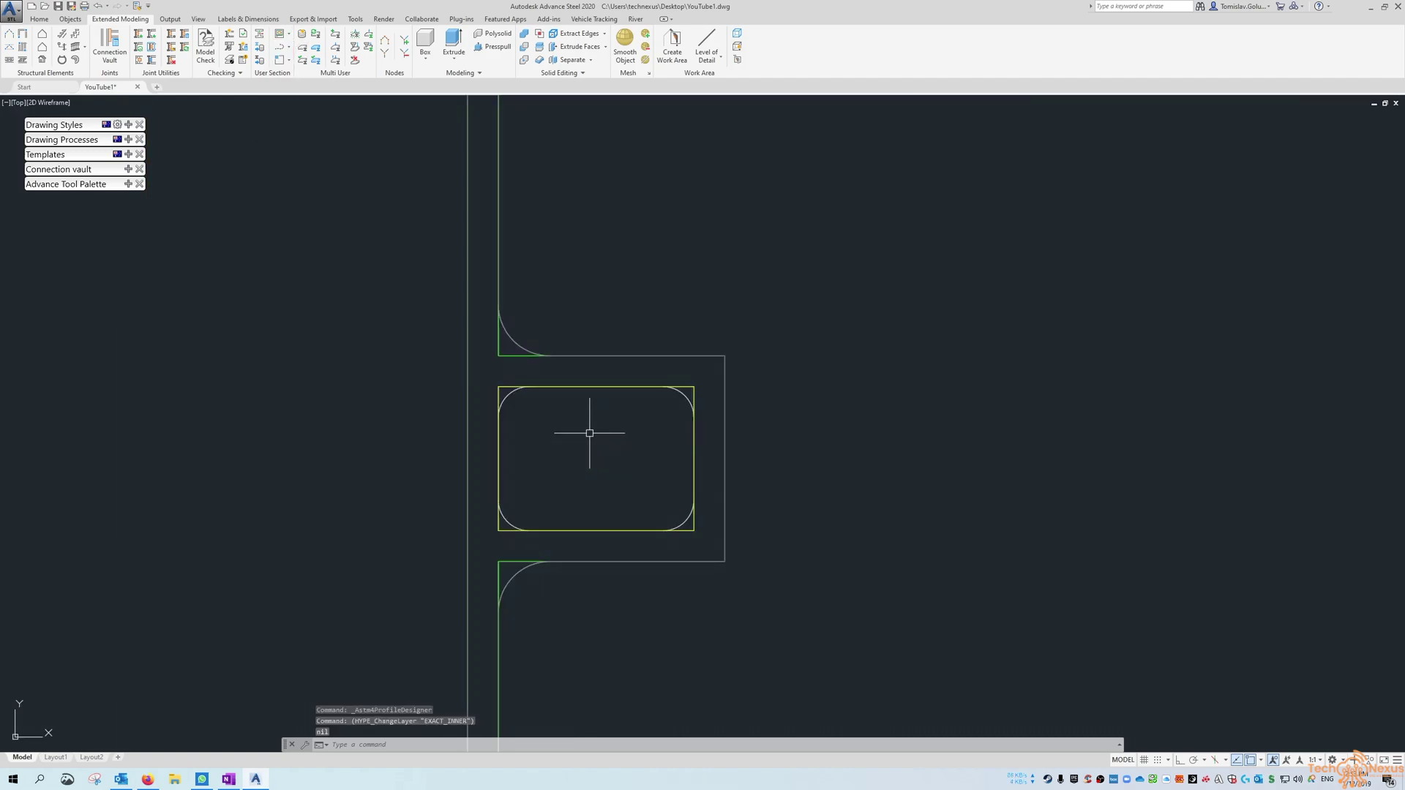
key(Return)
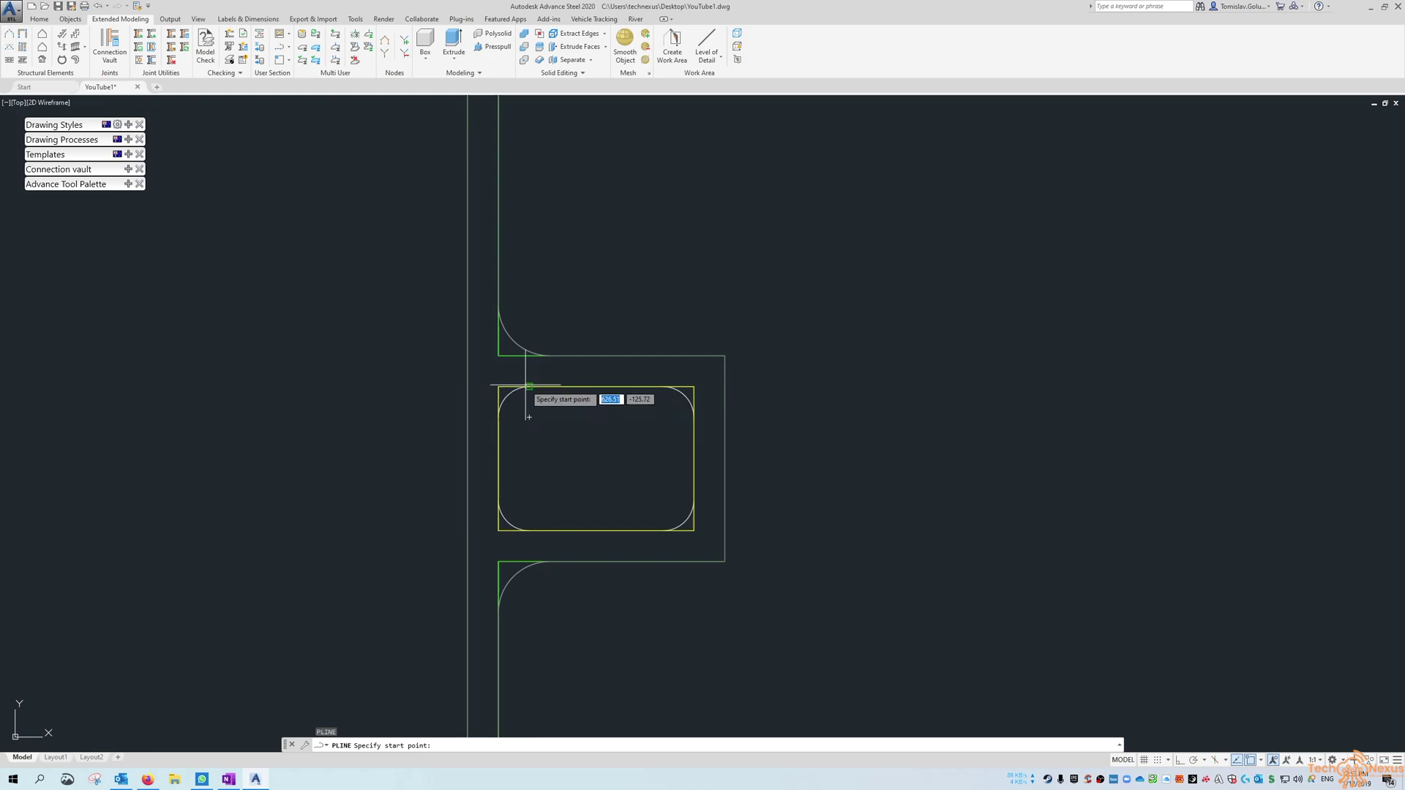
click(529, 387)
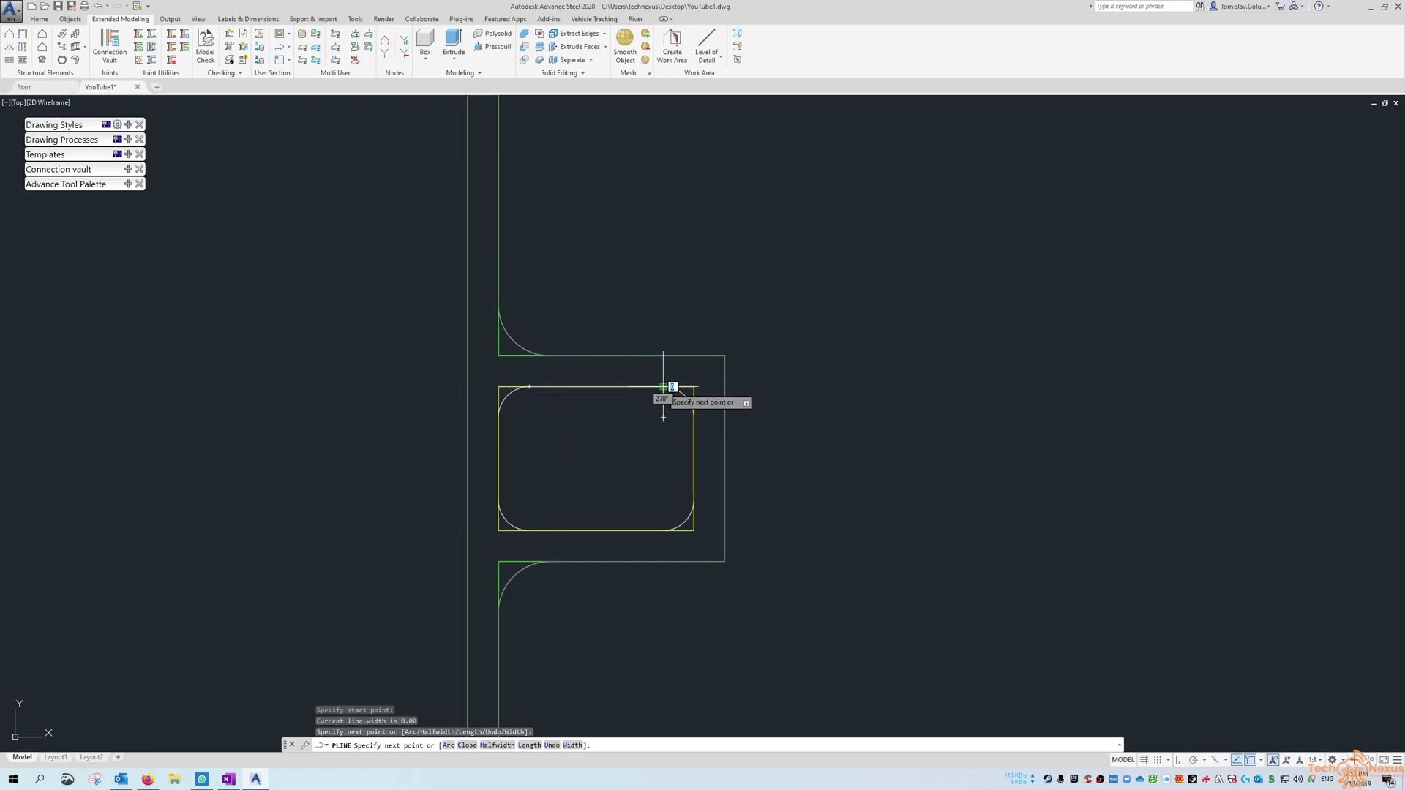
text(a)
key(Return)
click(694, 417)
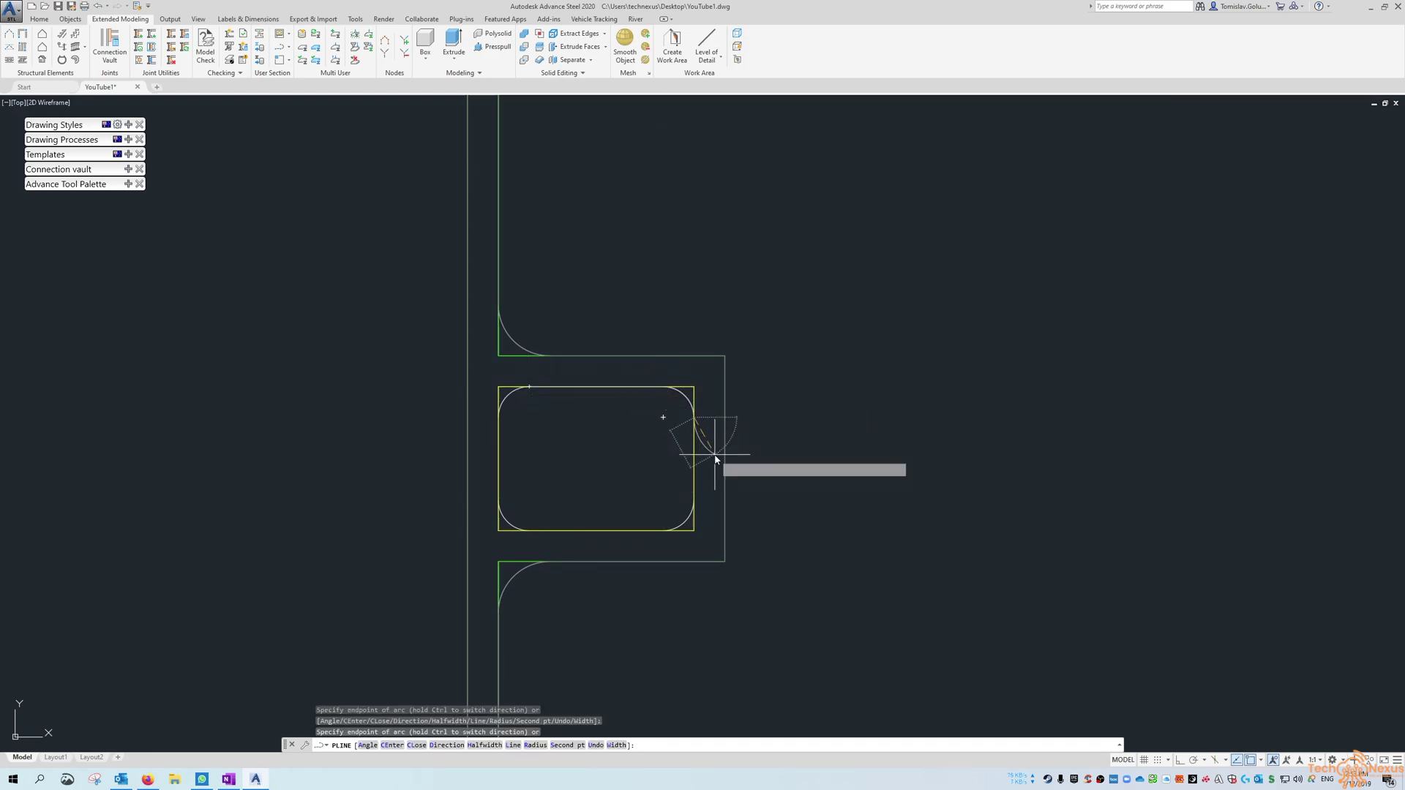
click(662, 530)
Step: Finish the opening's bottom and left edges with lines and rounded corners, closing the loop
text(l)
key(Return)
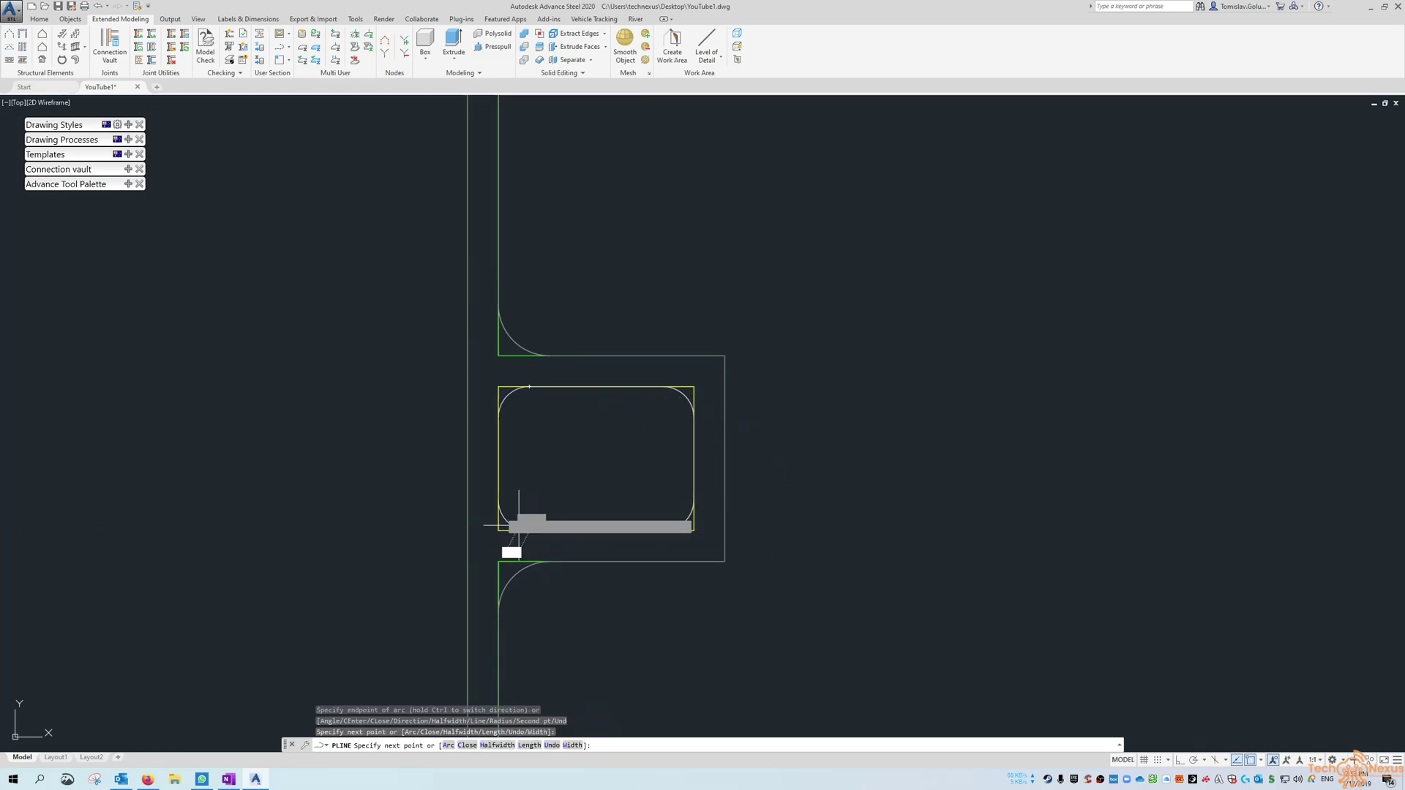
click(519, 525)
text(a)
key(Return)
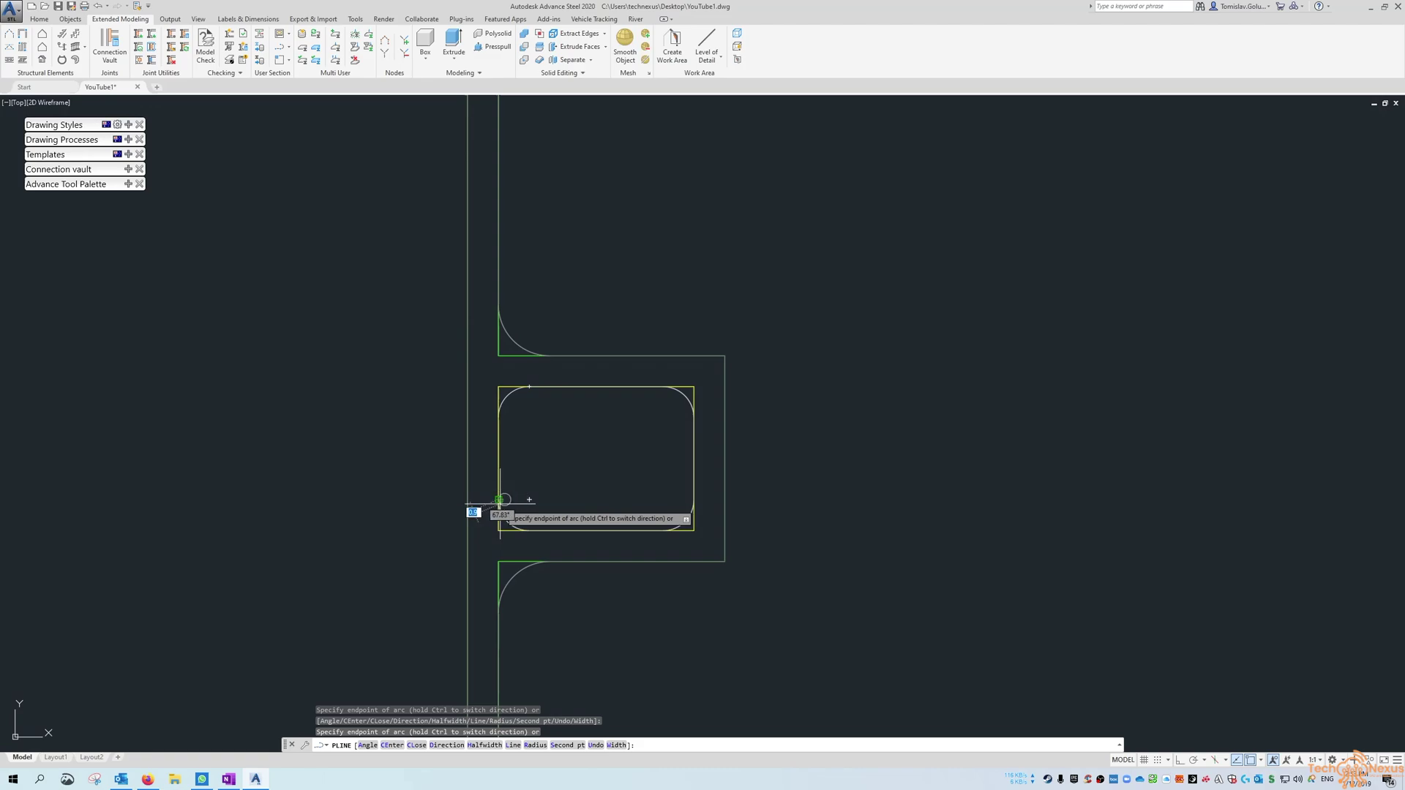
click(499, 500)
text(l)
key(Return)
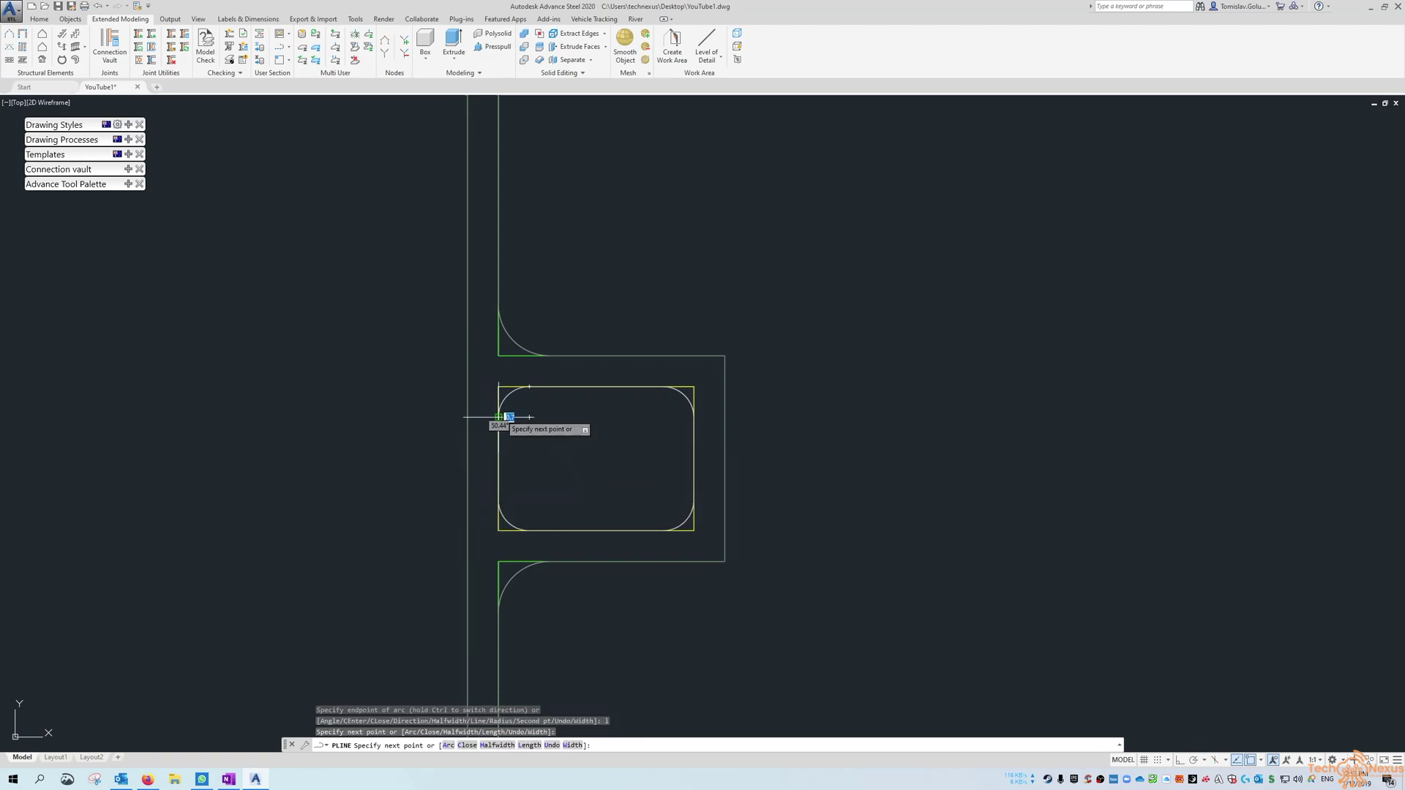
click(499, 417)
text(a)
key(Return)
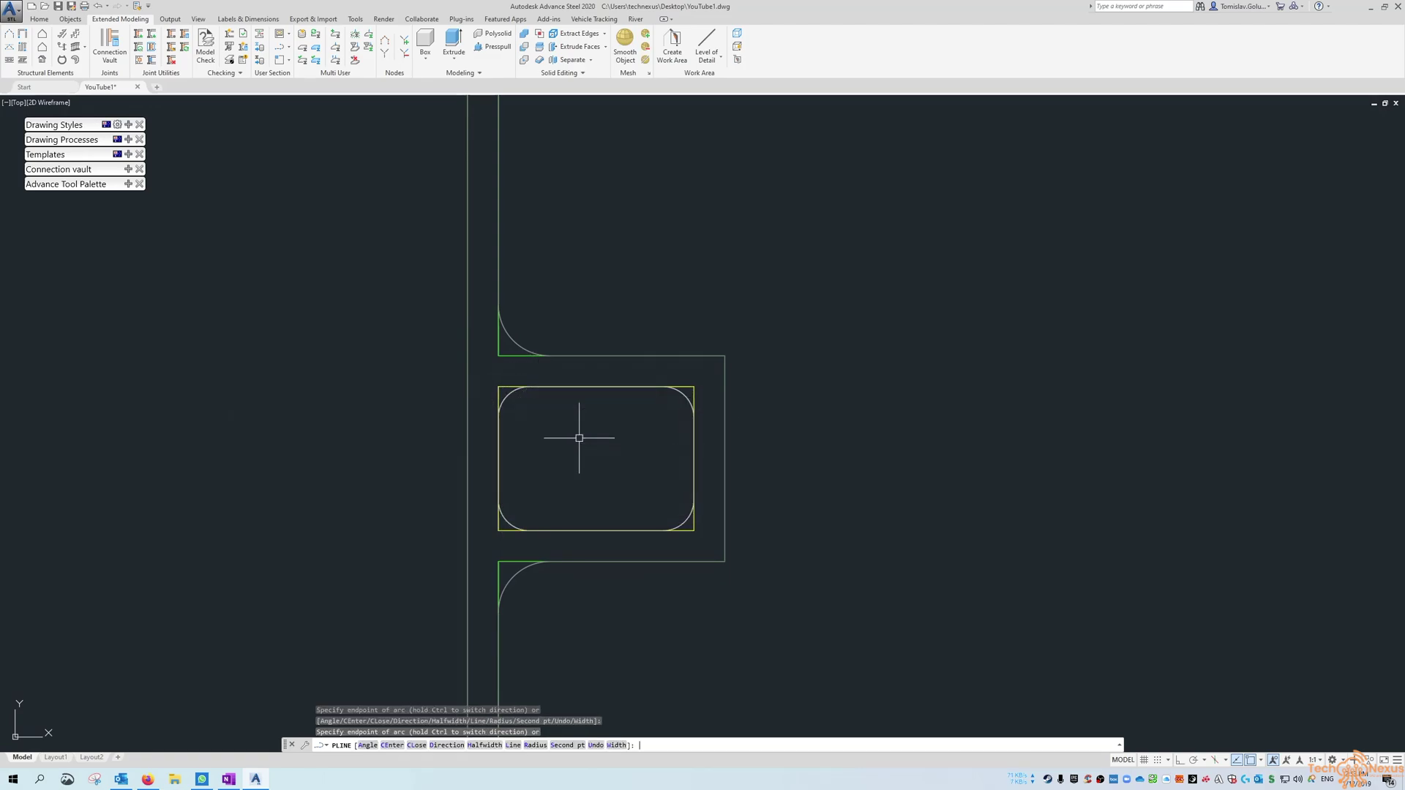
click(529, 391)
key(Return)
scroll(502, 382, down, 5)
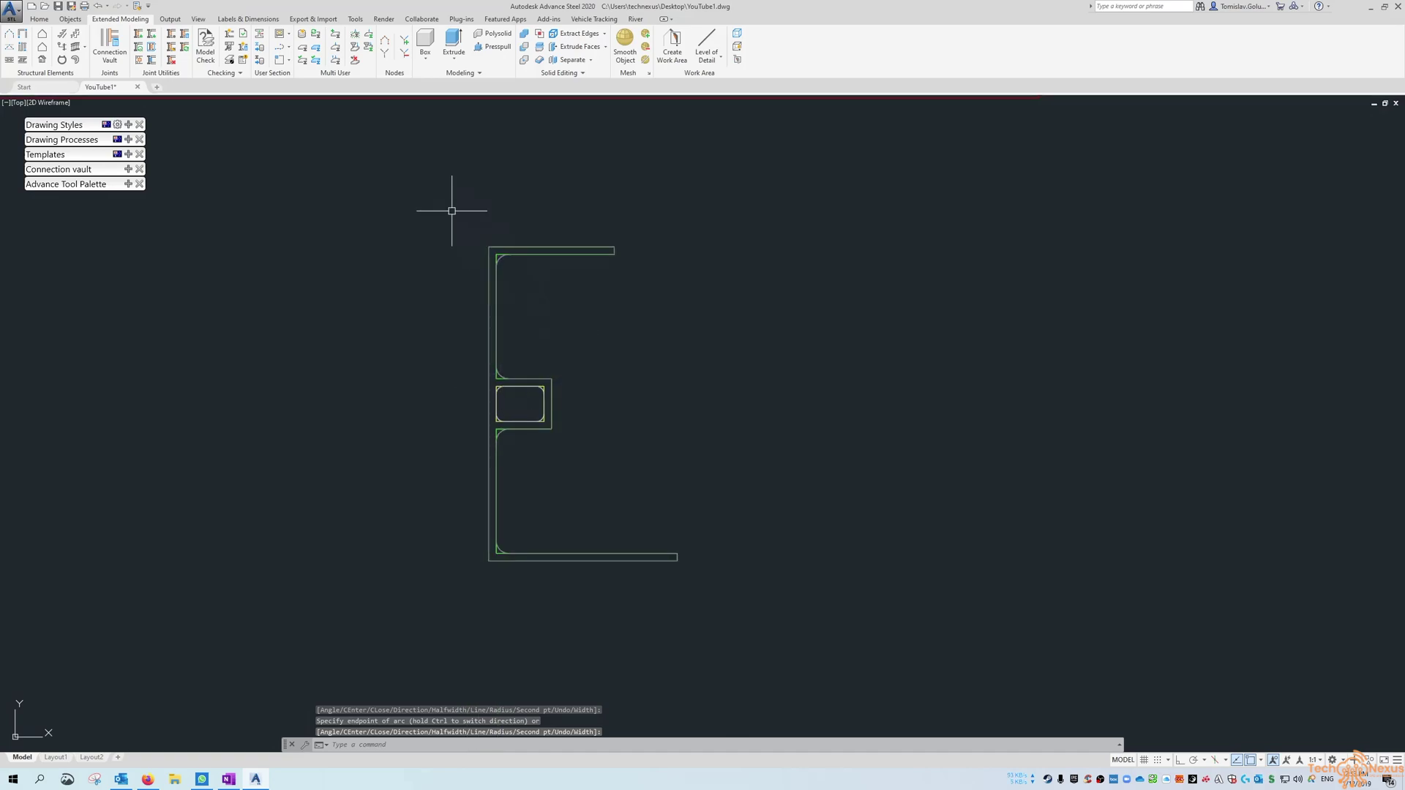
Step: Move both E outlines into the red frame with MOVE
scroll(462, 268, down, 4)
middle_drag(556, 242, 578, 389)
text(m)
key(Return)
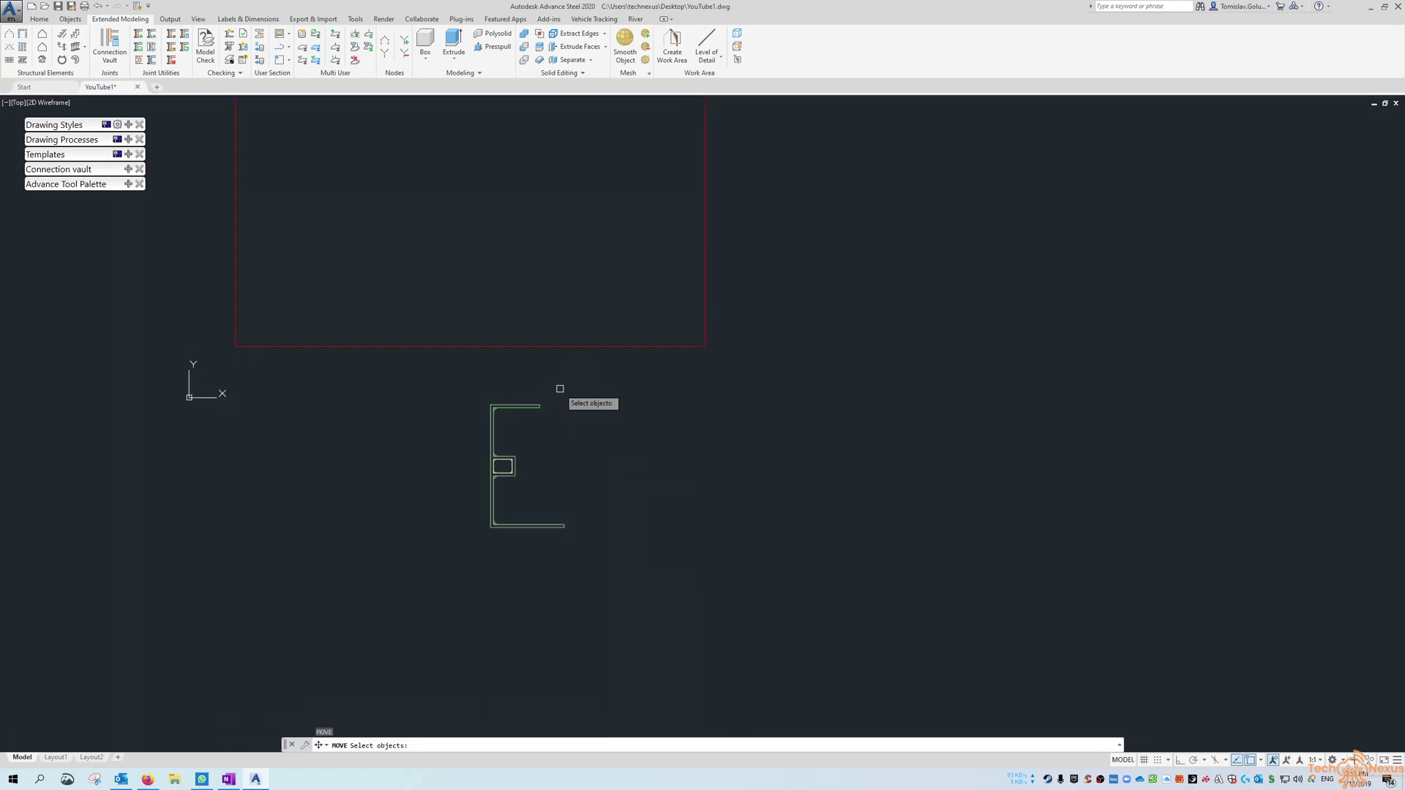
click(507, 406)
key(Return)
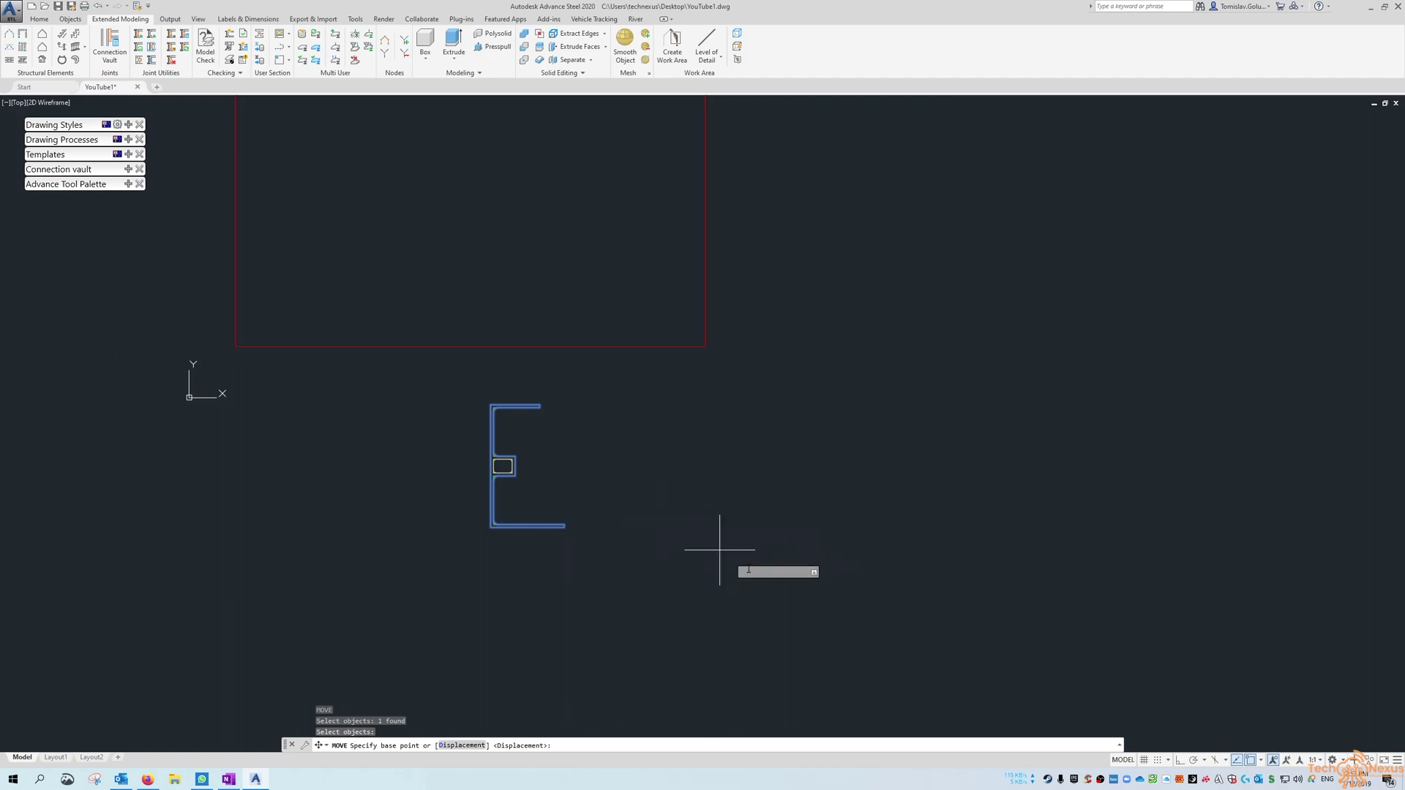
click(781, 599)
click(715, 354)
key(Return)
click(540, 406)
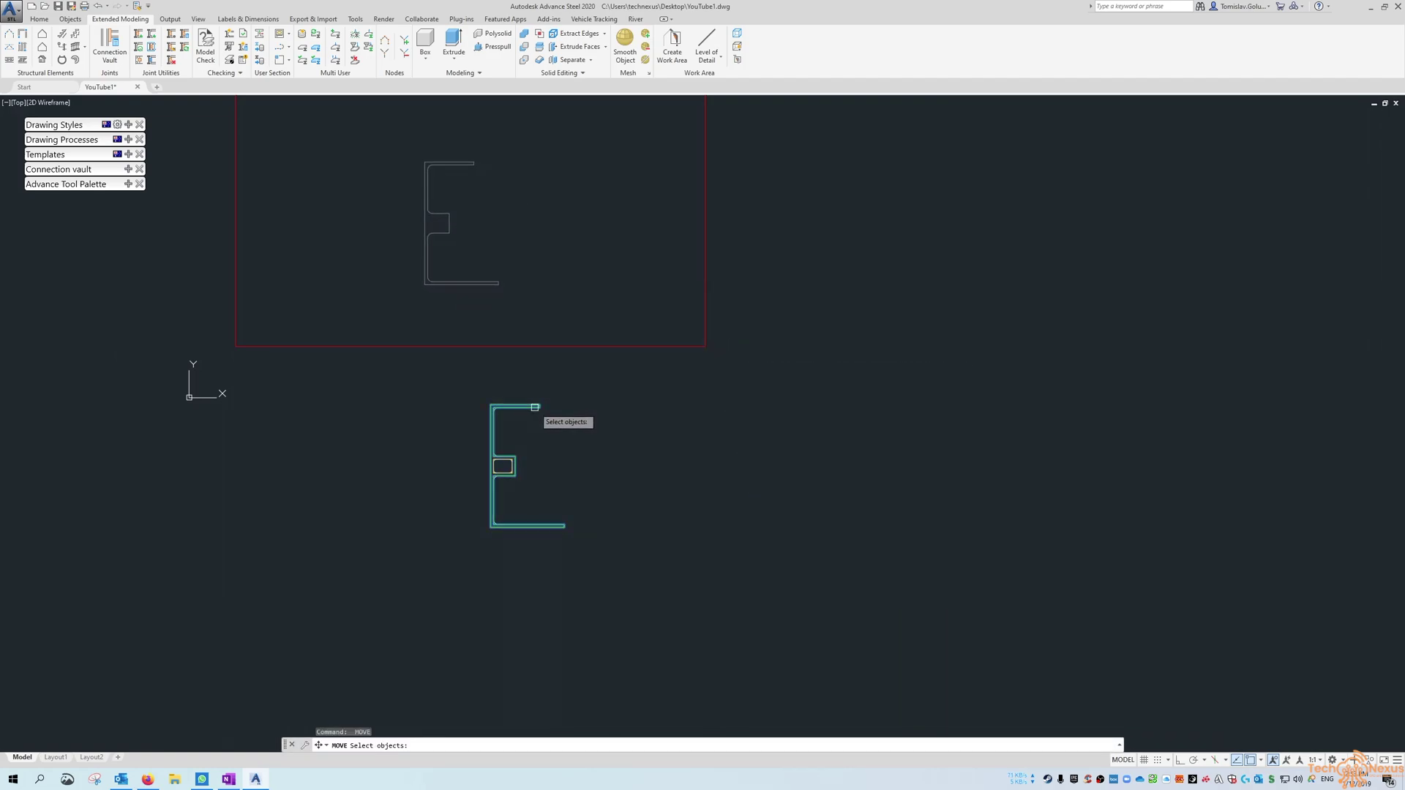
key(Return)
click(669, 568)
click(734, 366)
Step: Move the small notch rectangle into the red frame beside the E outlines
key(Return)
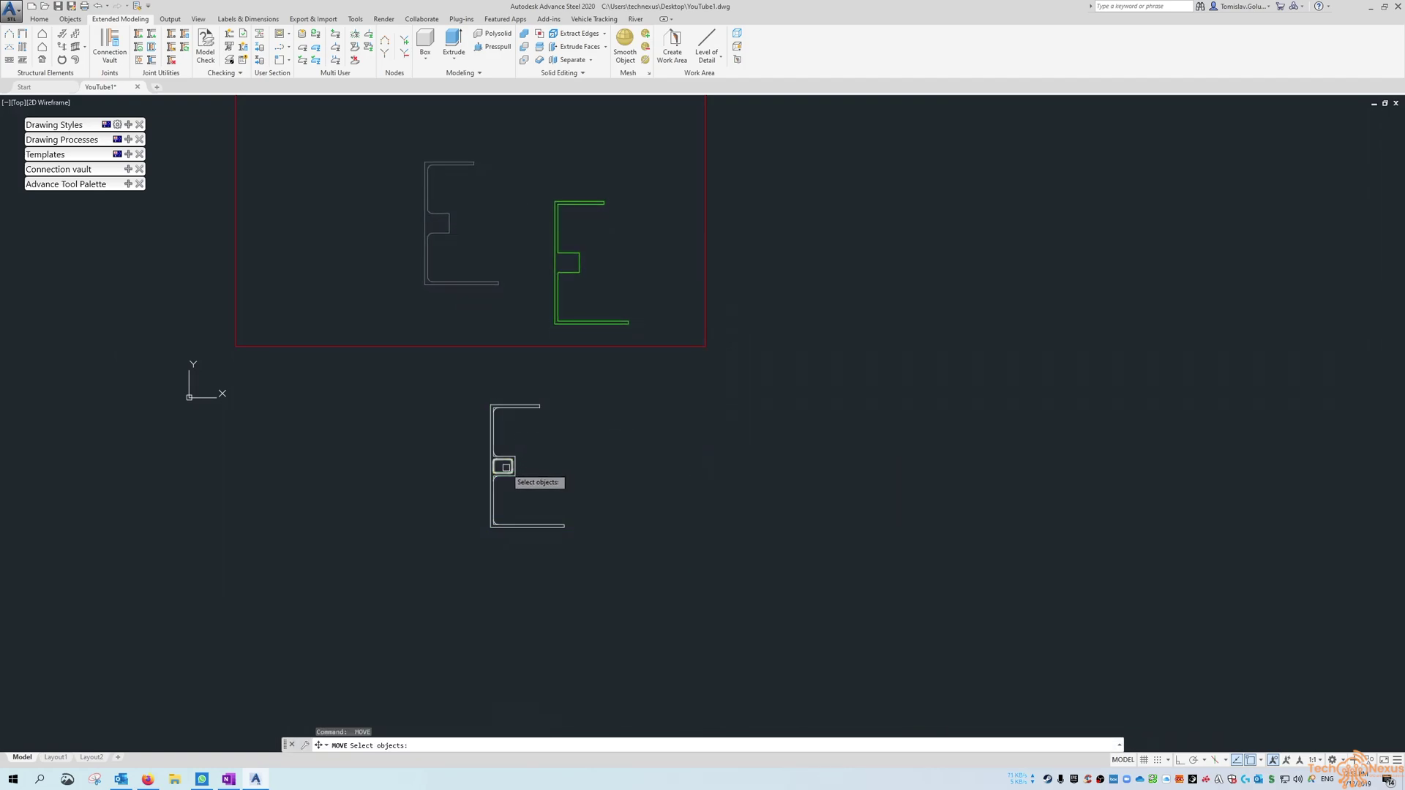
click(503, 464)
key(Return)
click(778, 548)
click(677, 406)
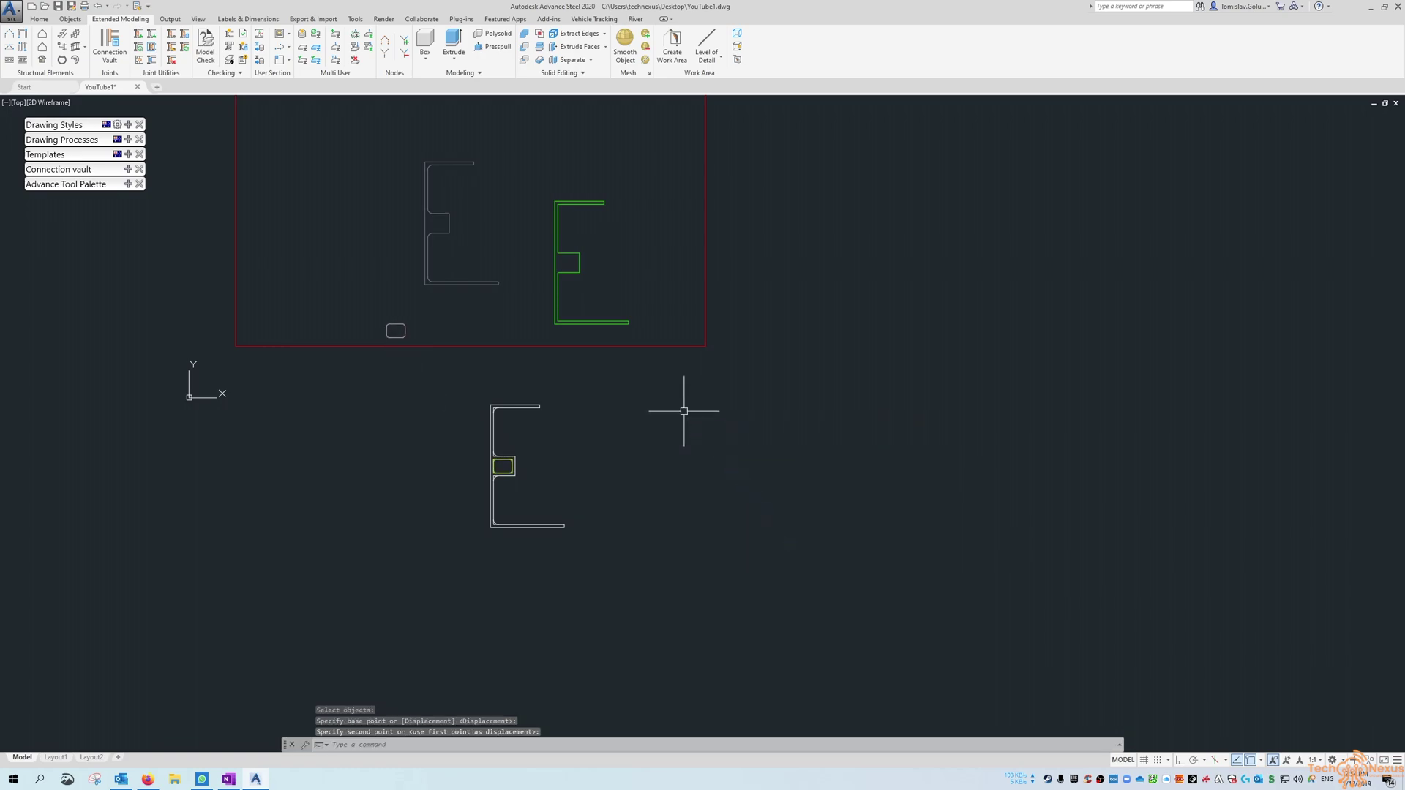
scroll(504, 460, up, 6)
key(Return)
click(501, 461)
key(Return)
click(498, 457)
scroll(497, 457, down, 6)
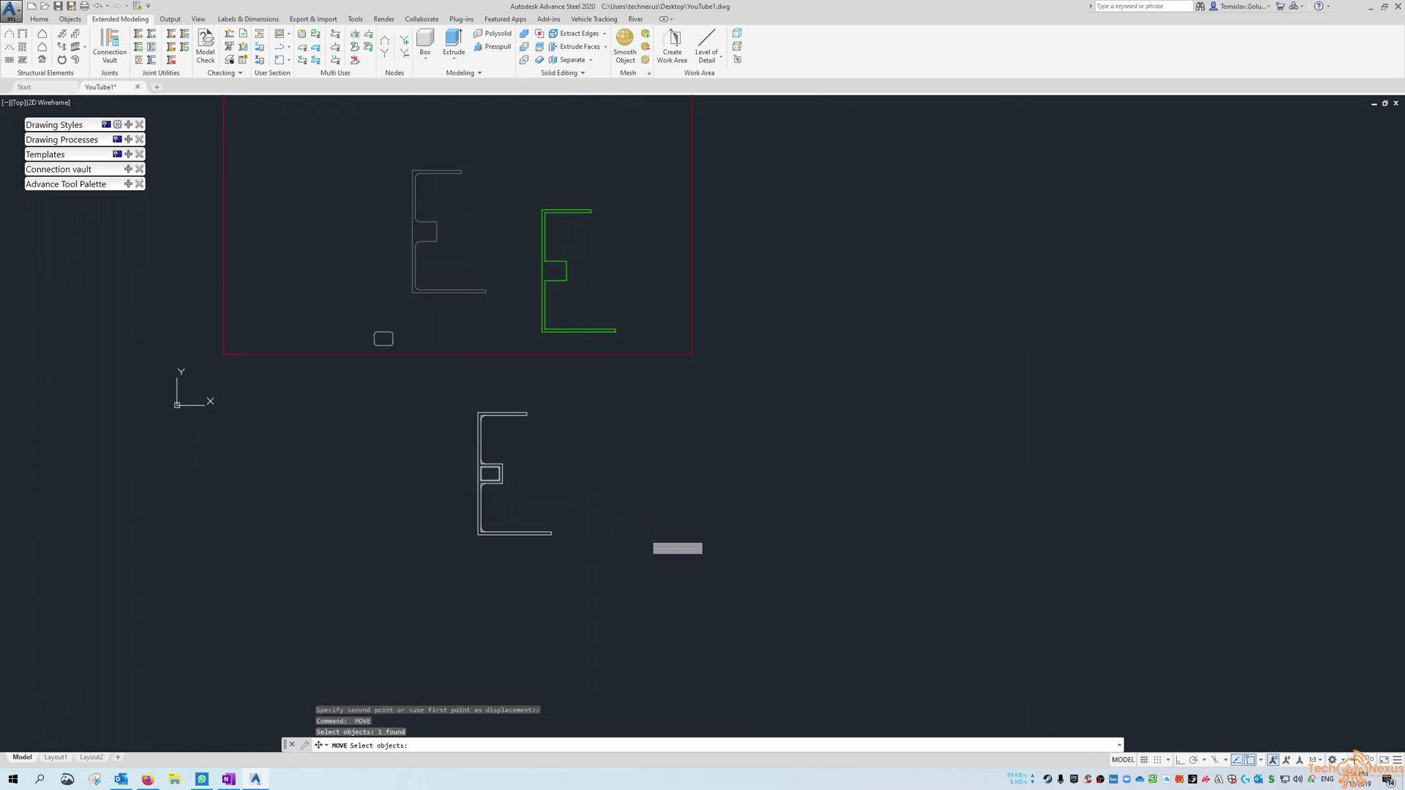
click(651, 437)
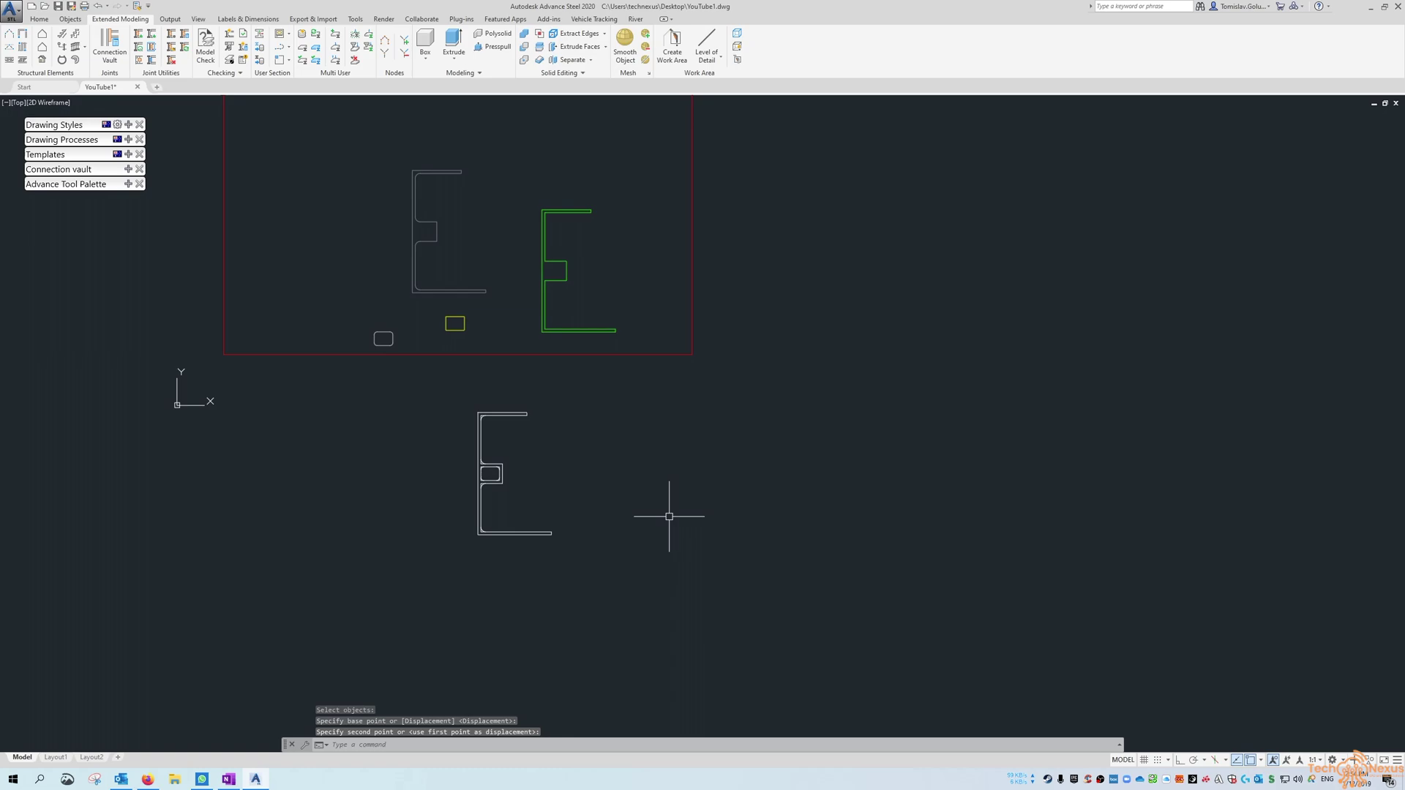
scroll(467, 472, up, 6)
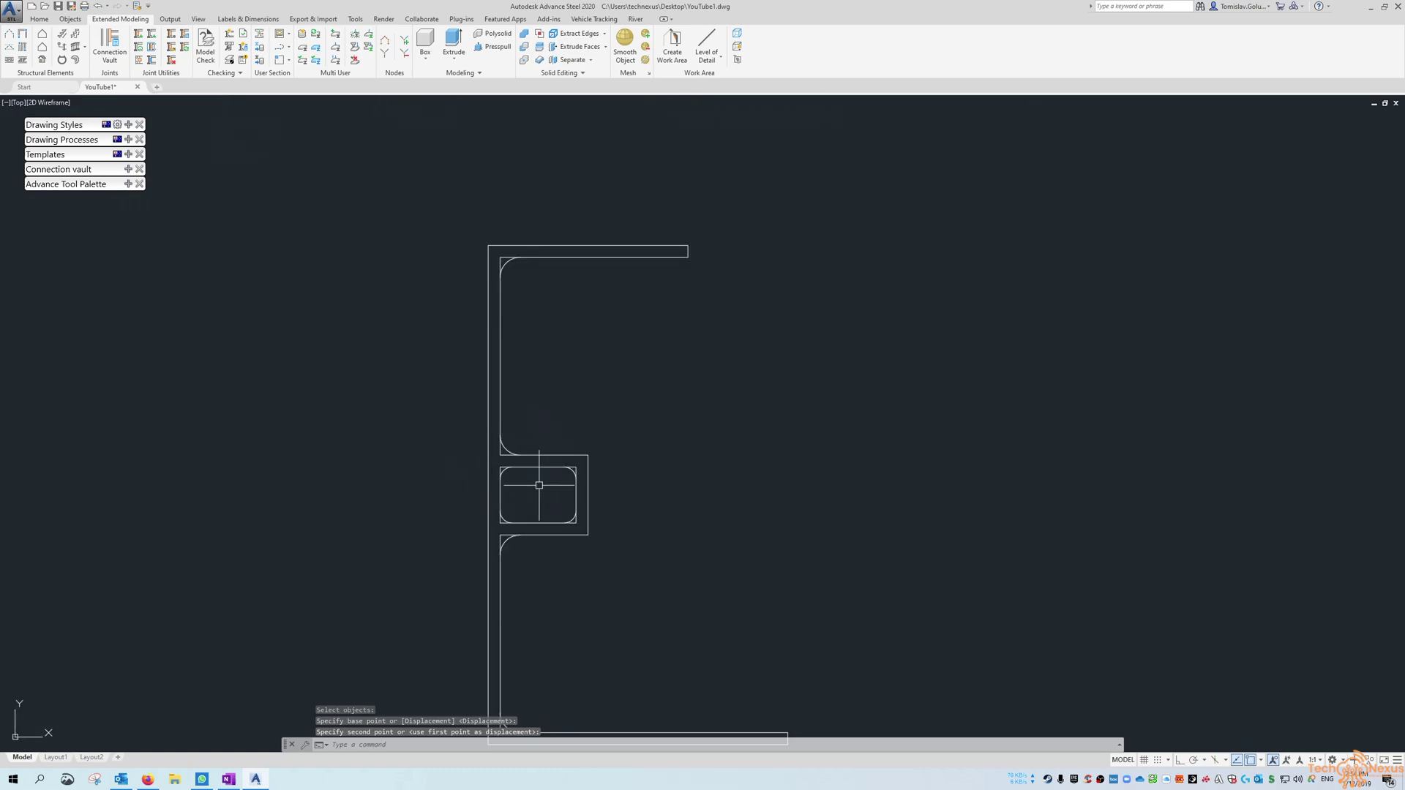
scroll(501, 443, down, 5)
middle_drag(530, 252, 531, 398)
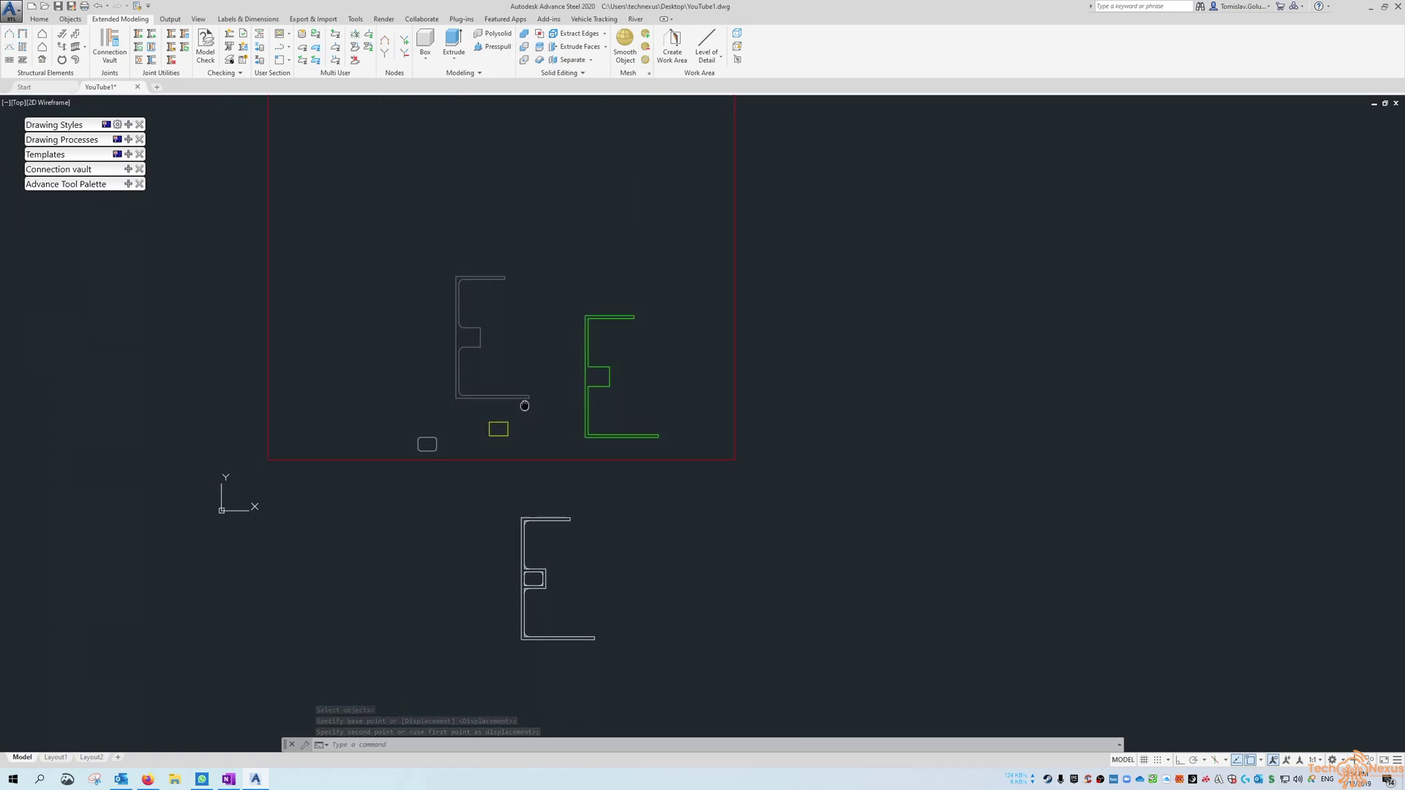
scroll(519, 360, up, 3)
scroll(518, 329, down, 2)
Step: Move the green E outline from its top corner onto the grey E's matching corner
scroll(533, 363, up, 2)
text(m)
key(Return)
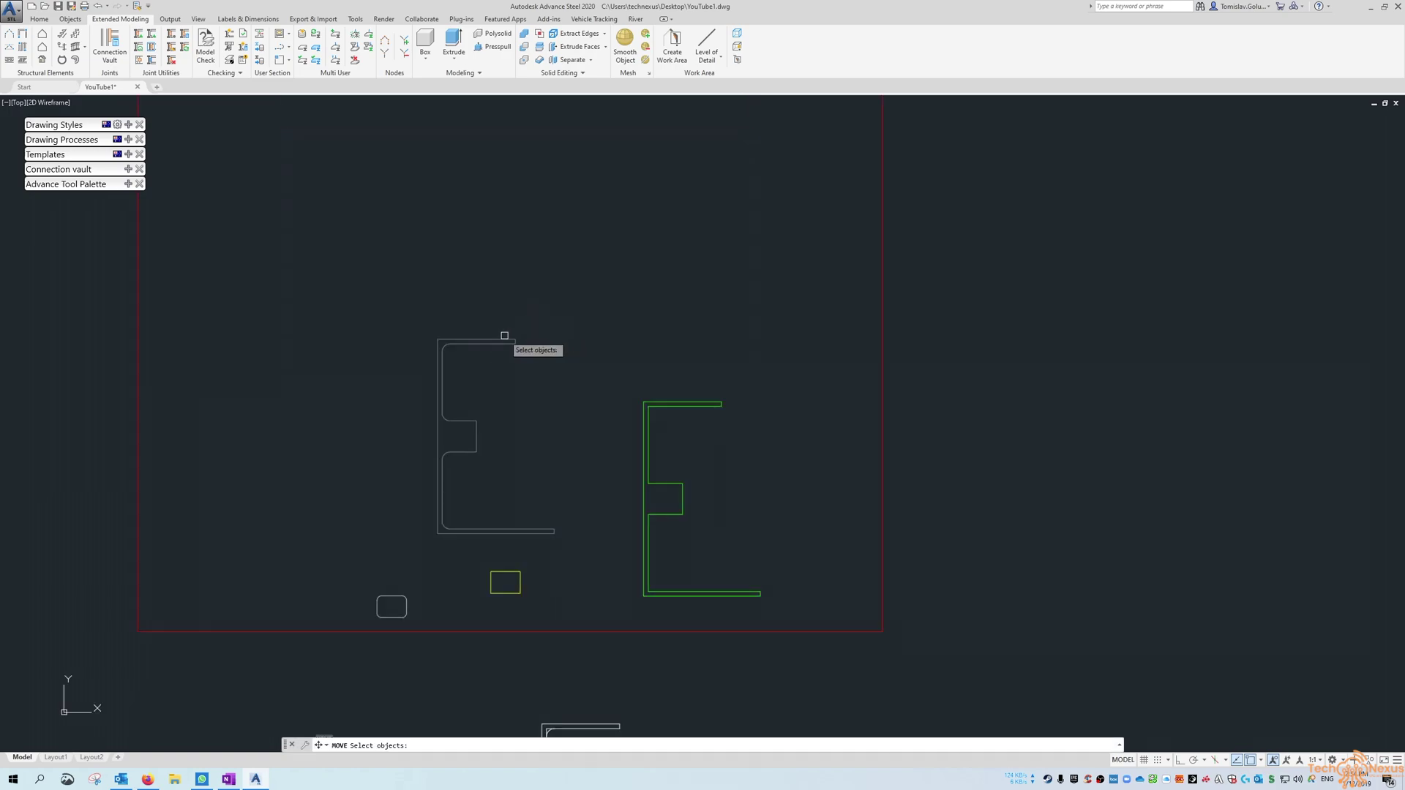
click(502, 339)
key(Return)
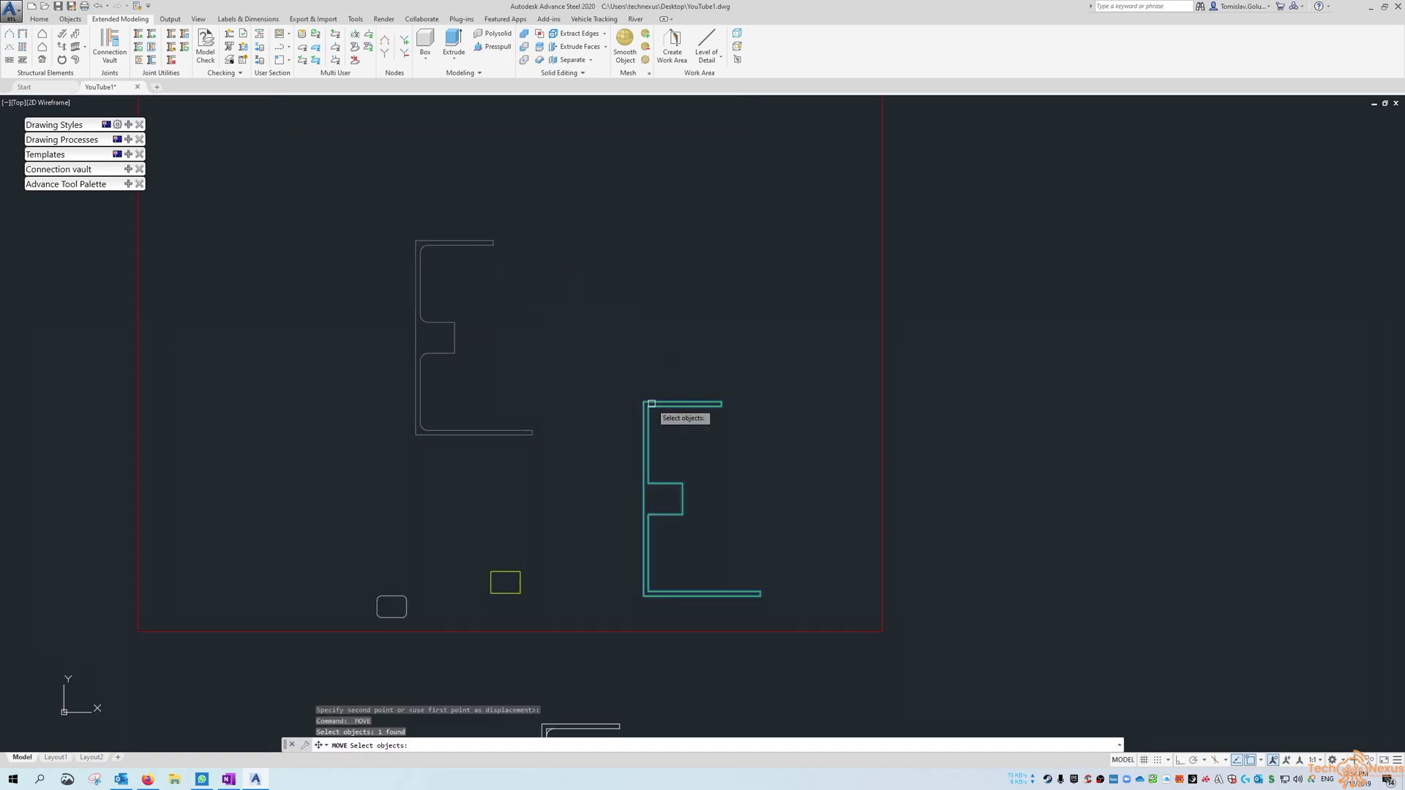
click(644, 402)
click(416, 242)
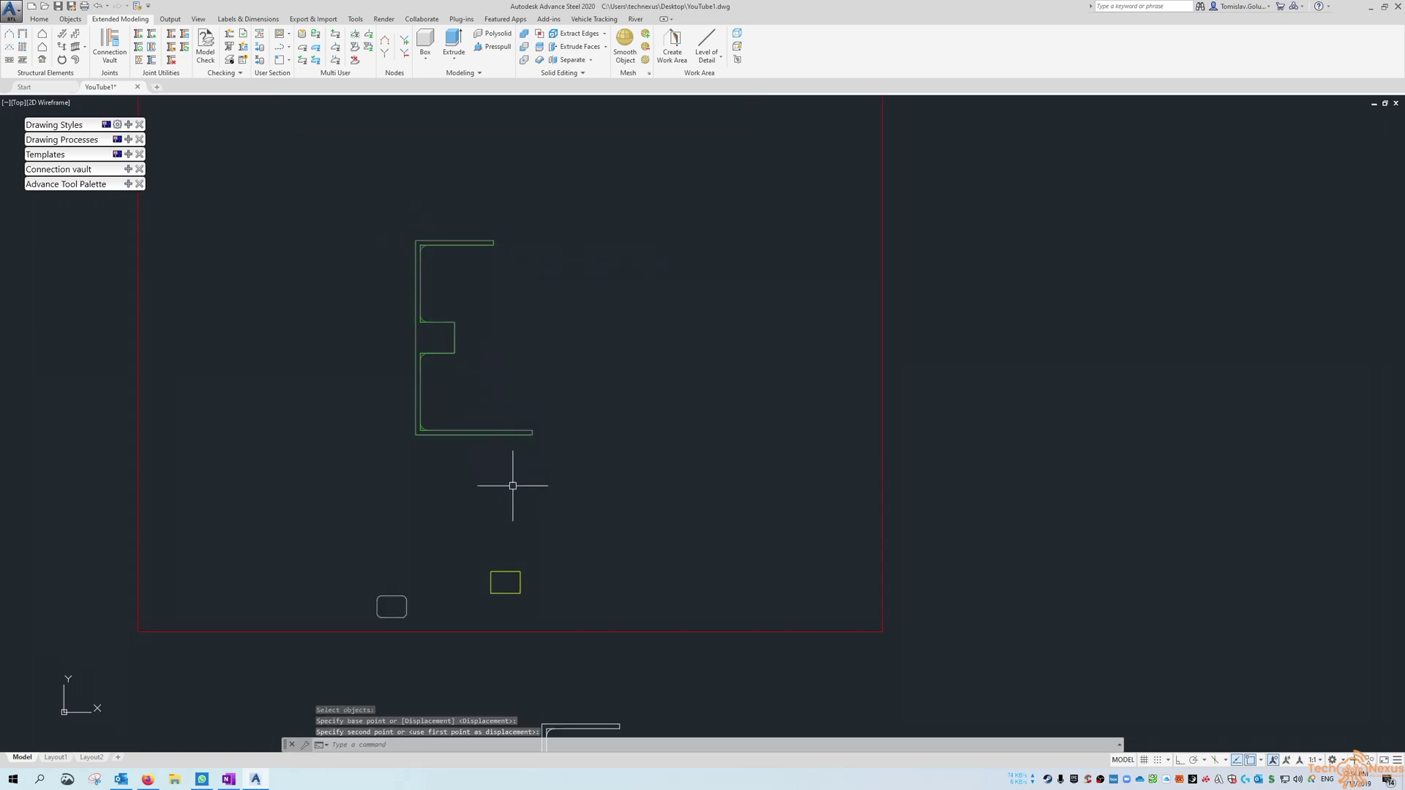
Step: Start moving the small rectangle, using the midpoint between its opposite corners as base
key(Return)
click(509, 572)
key(Return)
shift+right_click(522, 528)
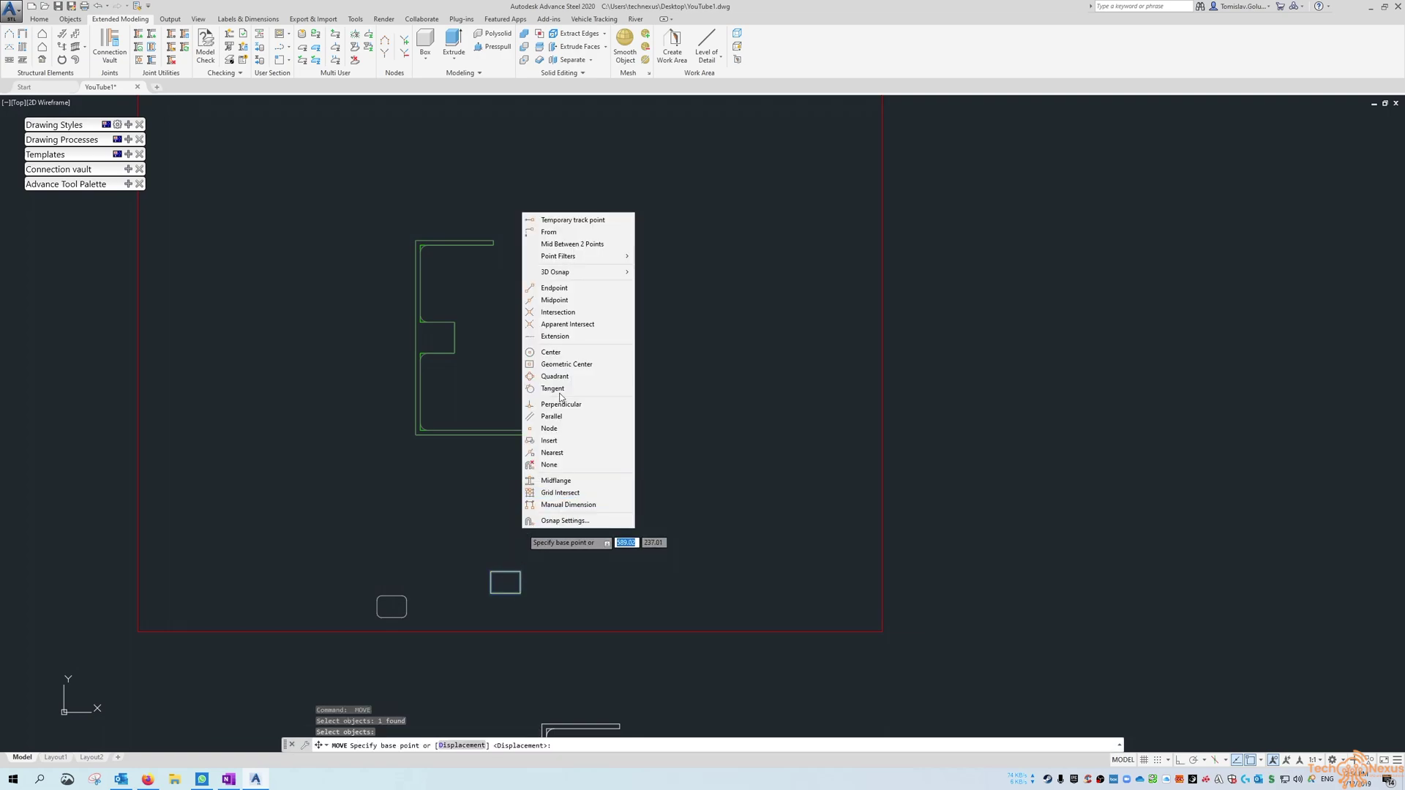
click(567, 245)
click(520, 571)
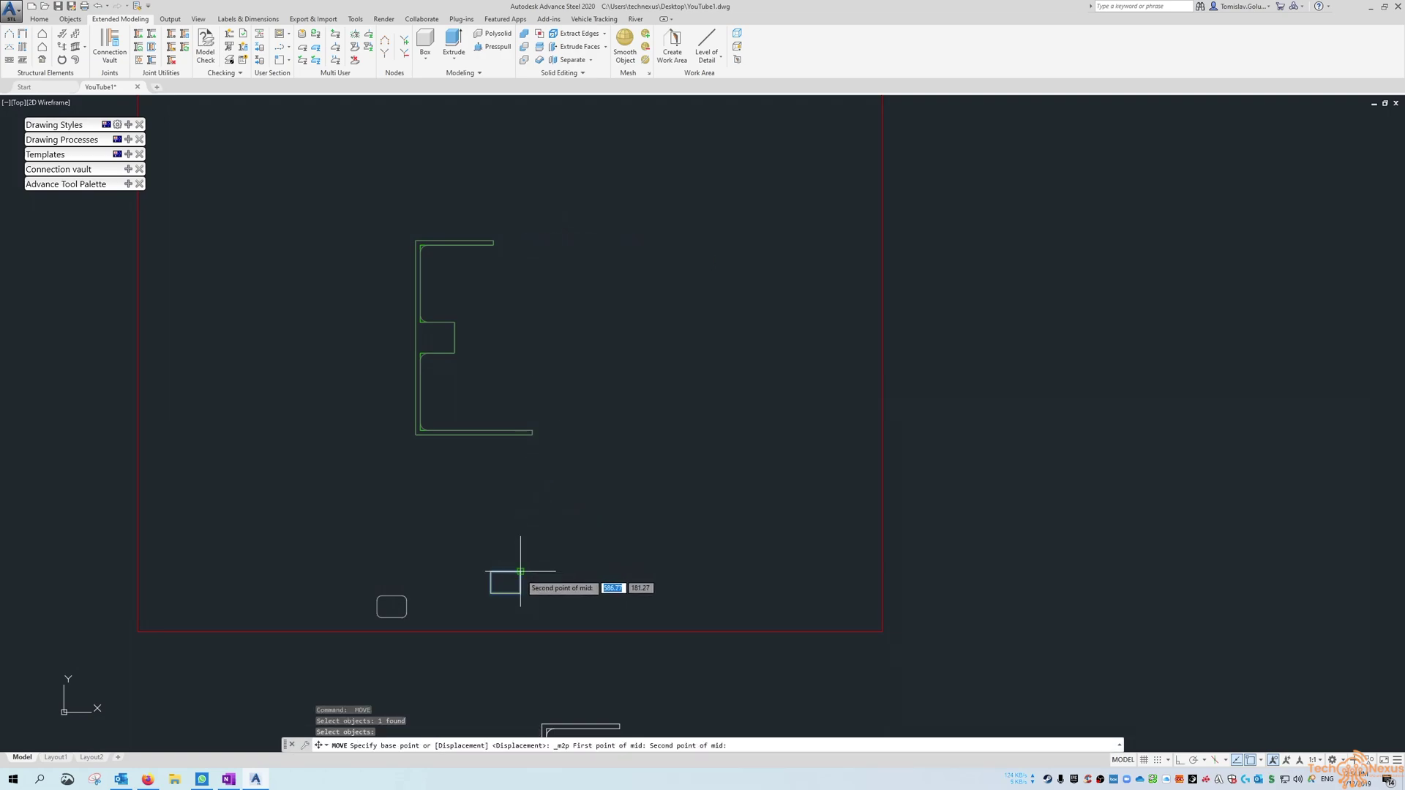
click(490, 593)
Step: Place the rectangle midway between the notch's corners inside the E's middle tab
shift+right_click(430, 346)
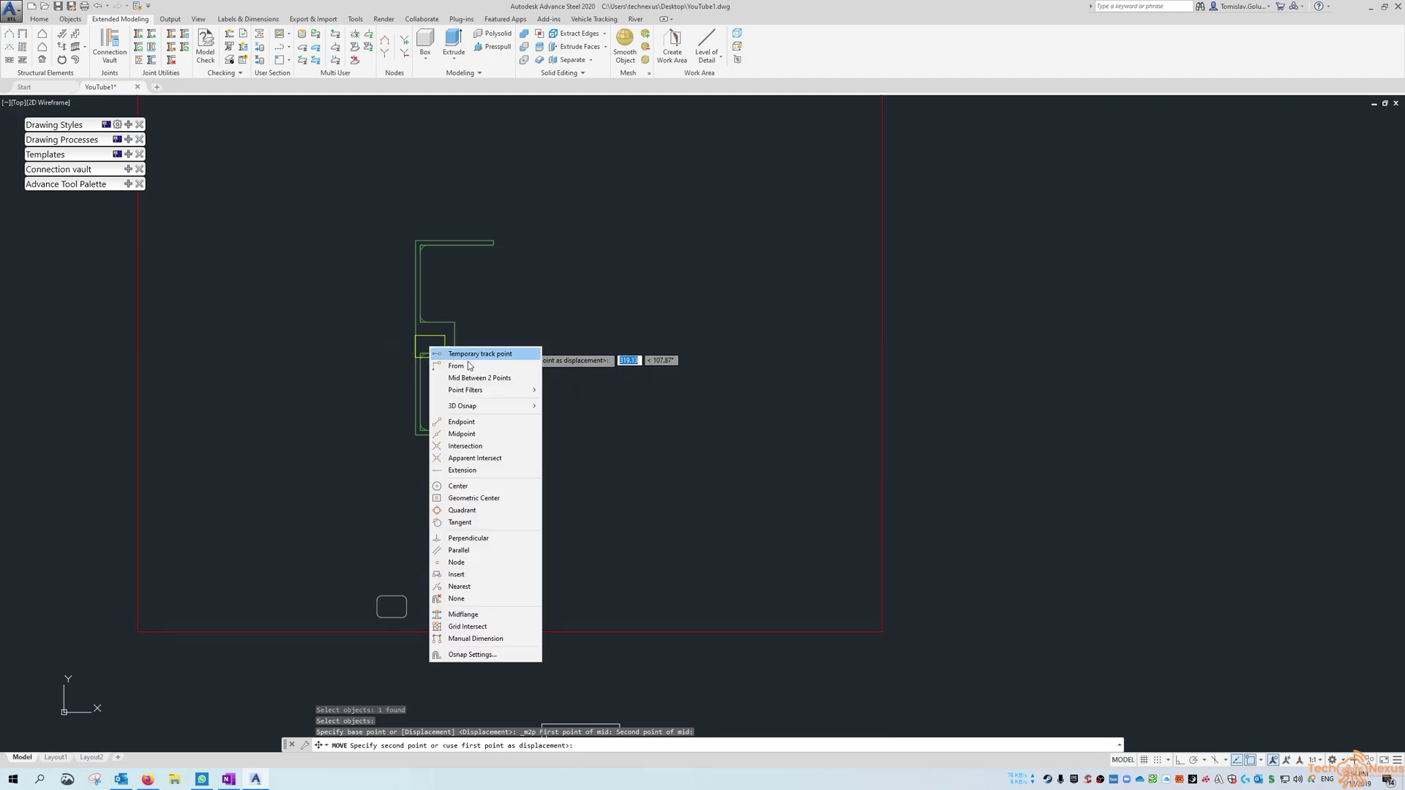
click(478, 378)
scroll(416, 338, up, 4)
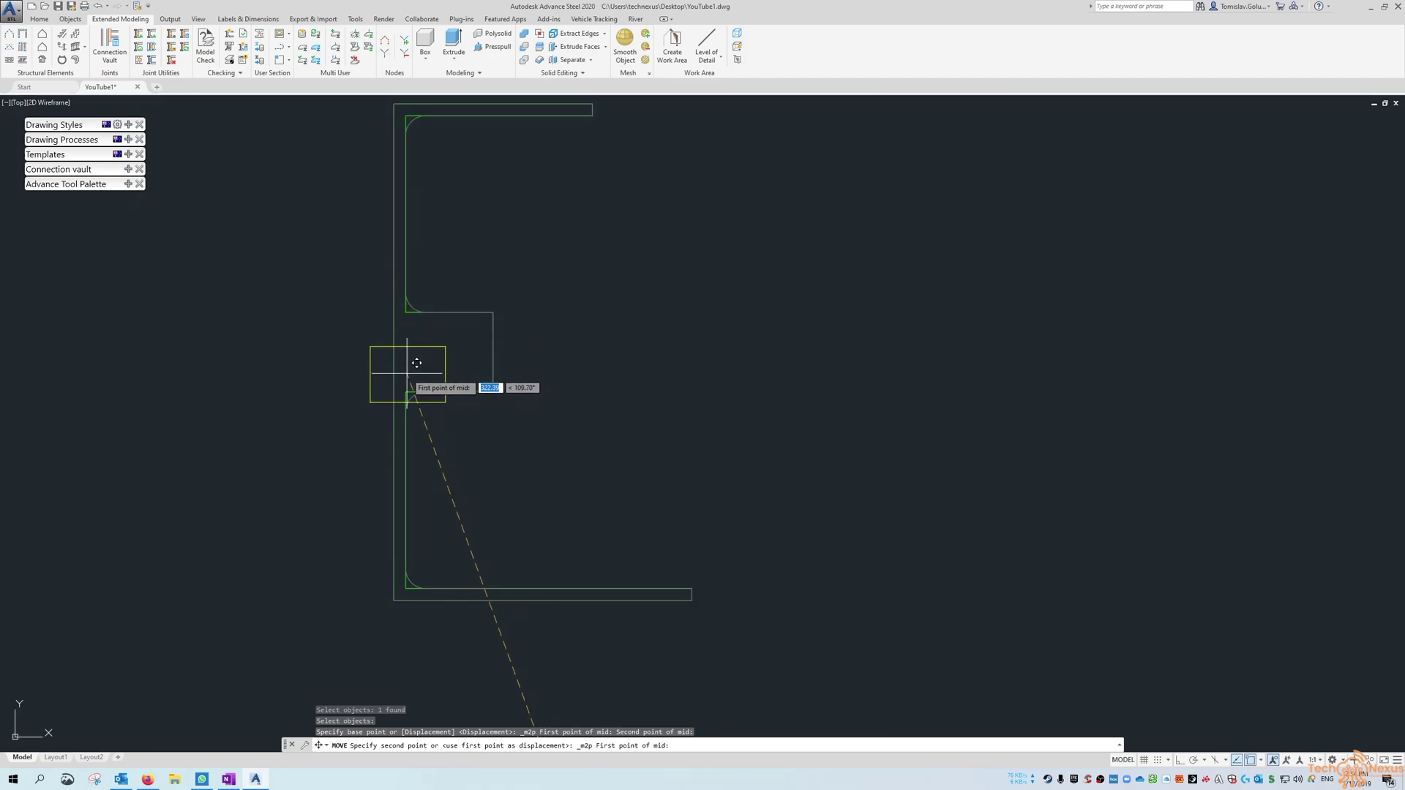
click(493, 312)
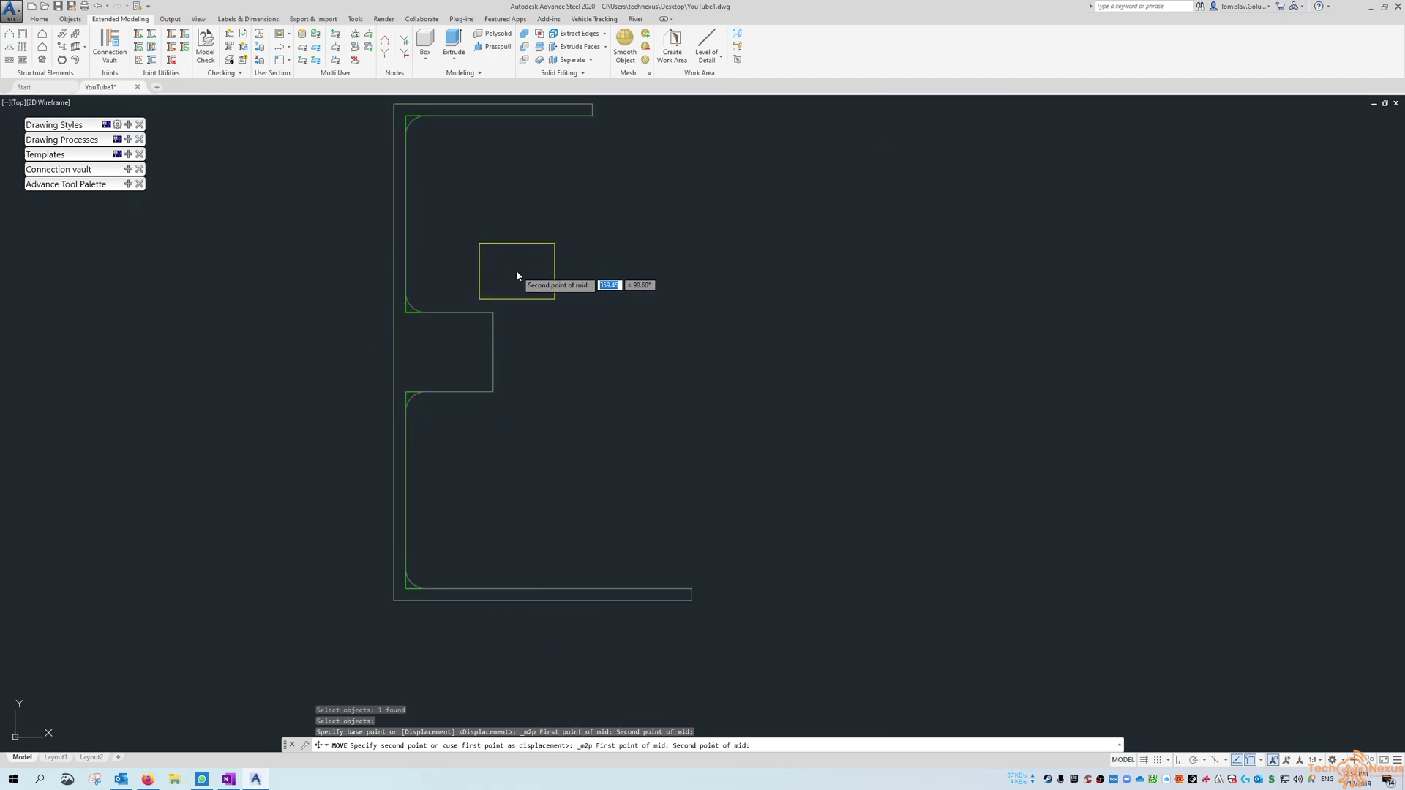
shift+right_click(517, 271)
click(562, 383)
click(439, 388)
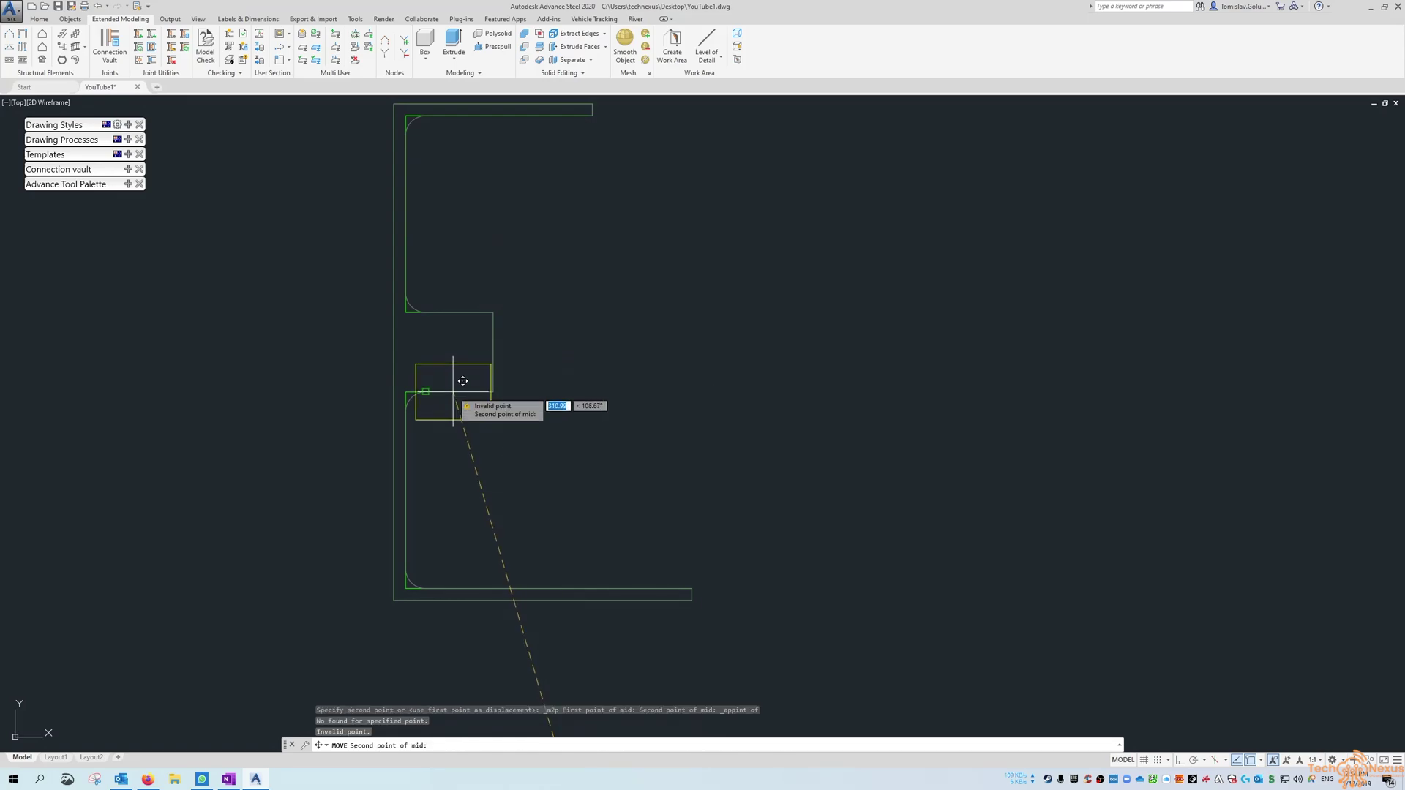
click(412, 382)
scroll(496, 370, down, 2)
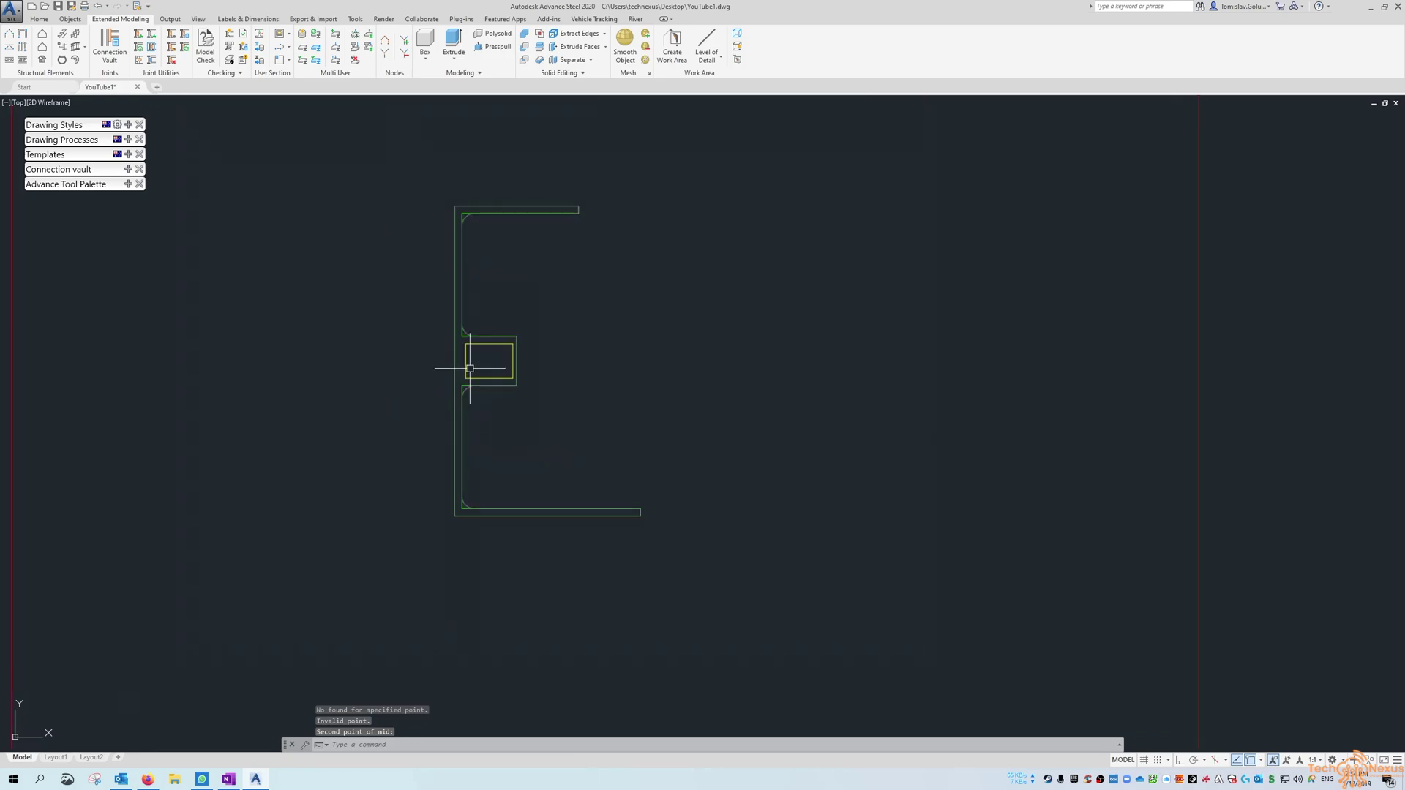
scroll(477, 323, up, 4)
scroll(477, 323, up, 2)
Step: Move the rectangle midpoint-to-midpoint so its edge aligns with the notch's outer edge
text(m)
key(Return)
click(589, 335)
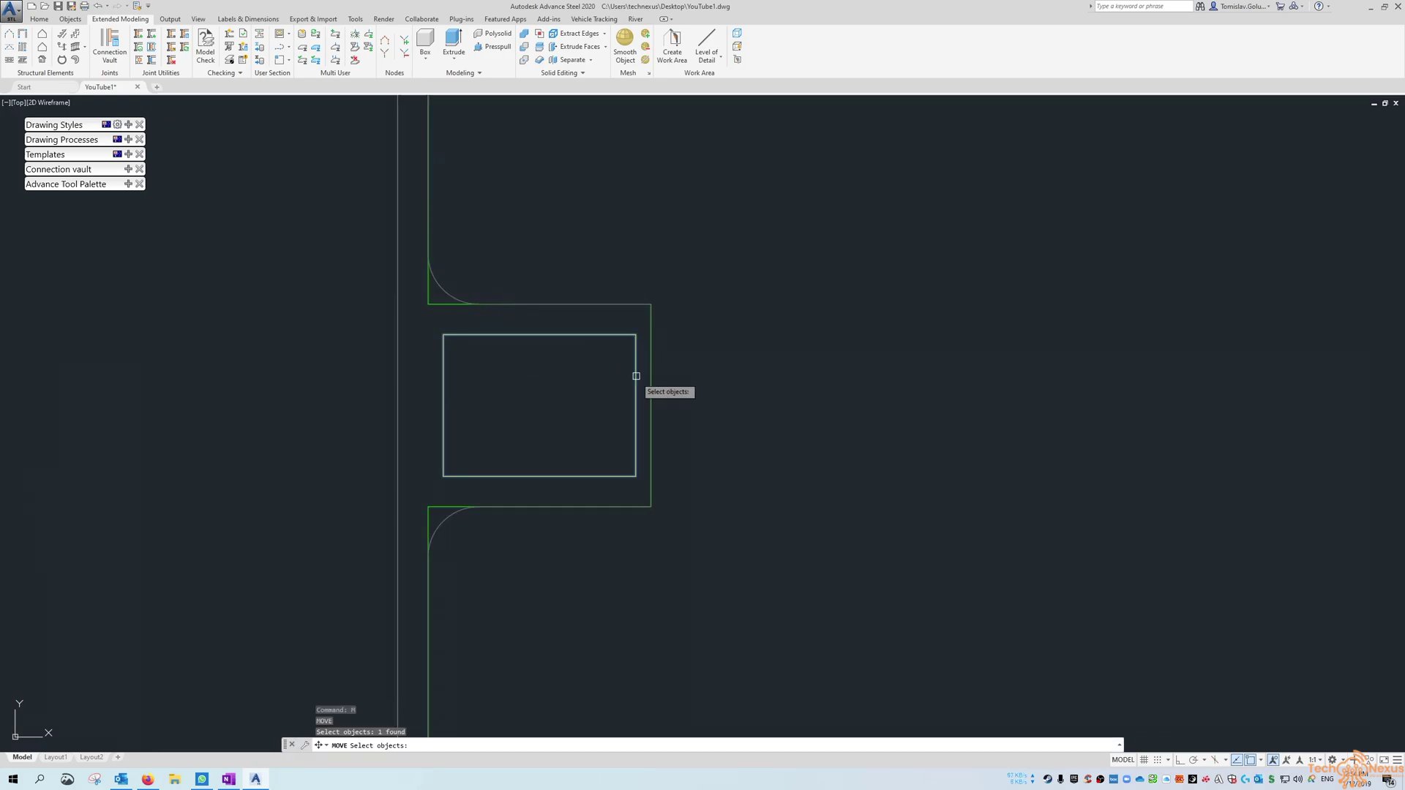
key(Return)
shift+right_click(602, 397)
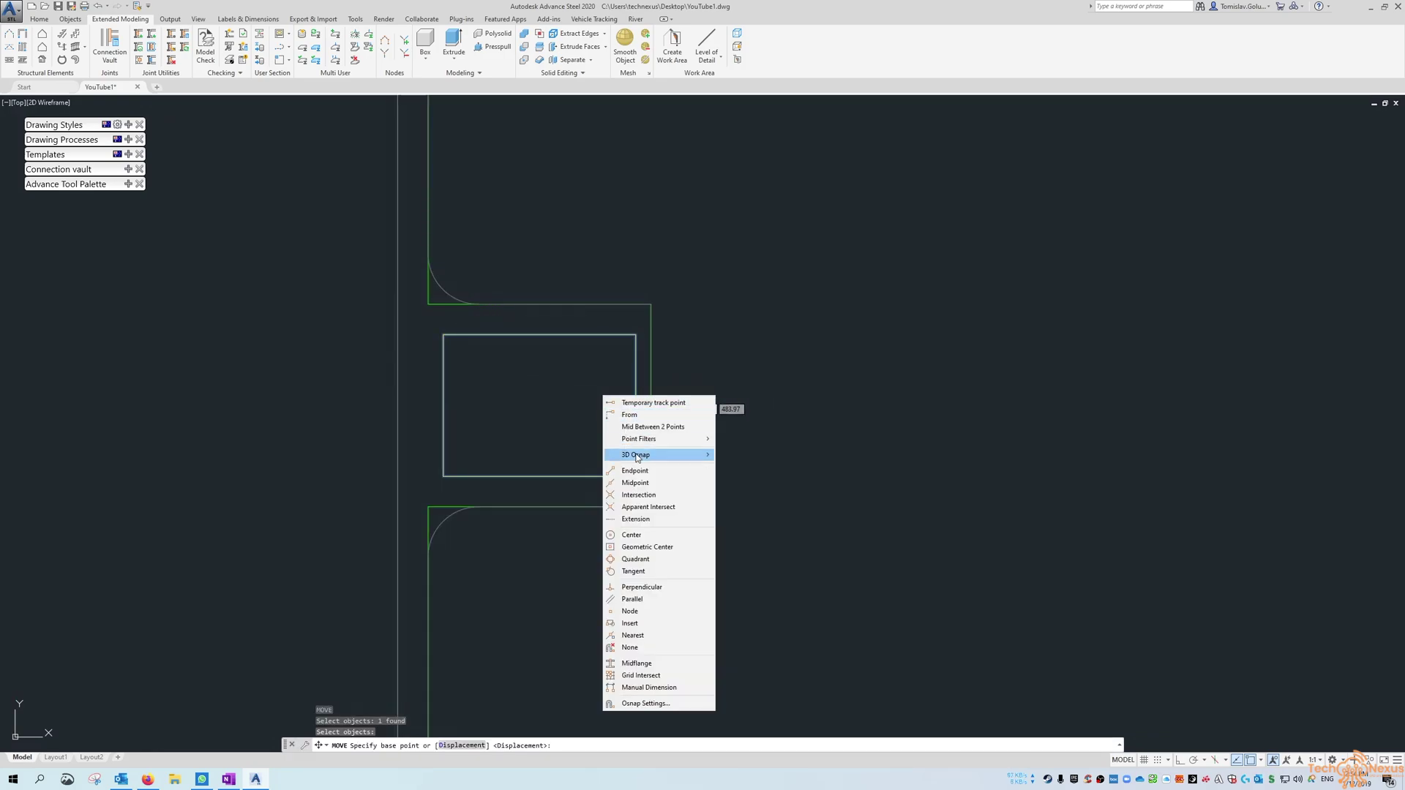
click(634, 483)
click(633, 408)
shift+right_click(577, 369)
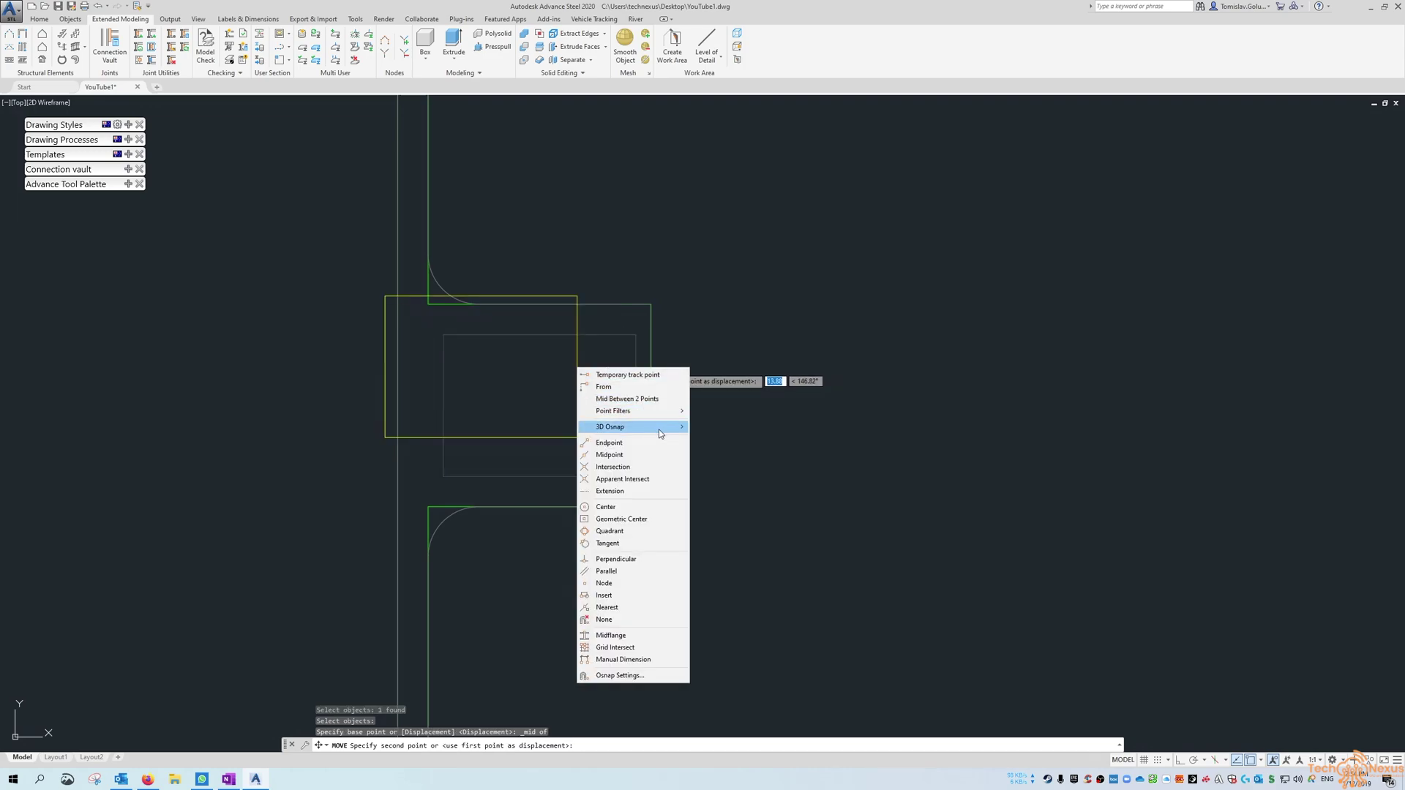
click(611, 452)
click(651, 406)
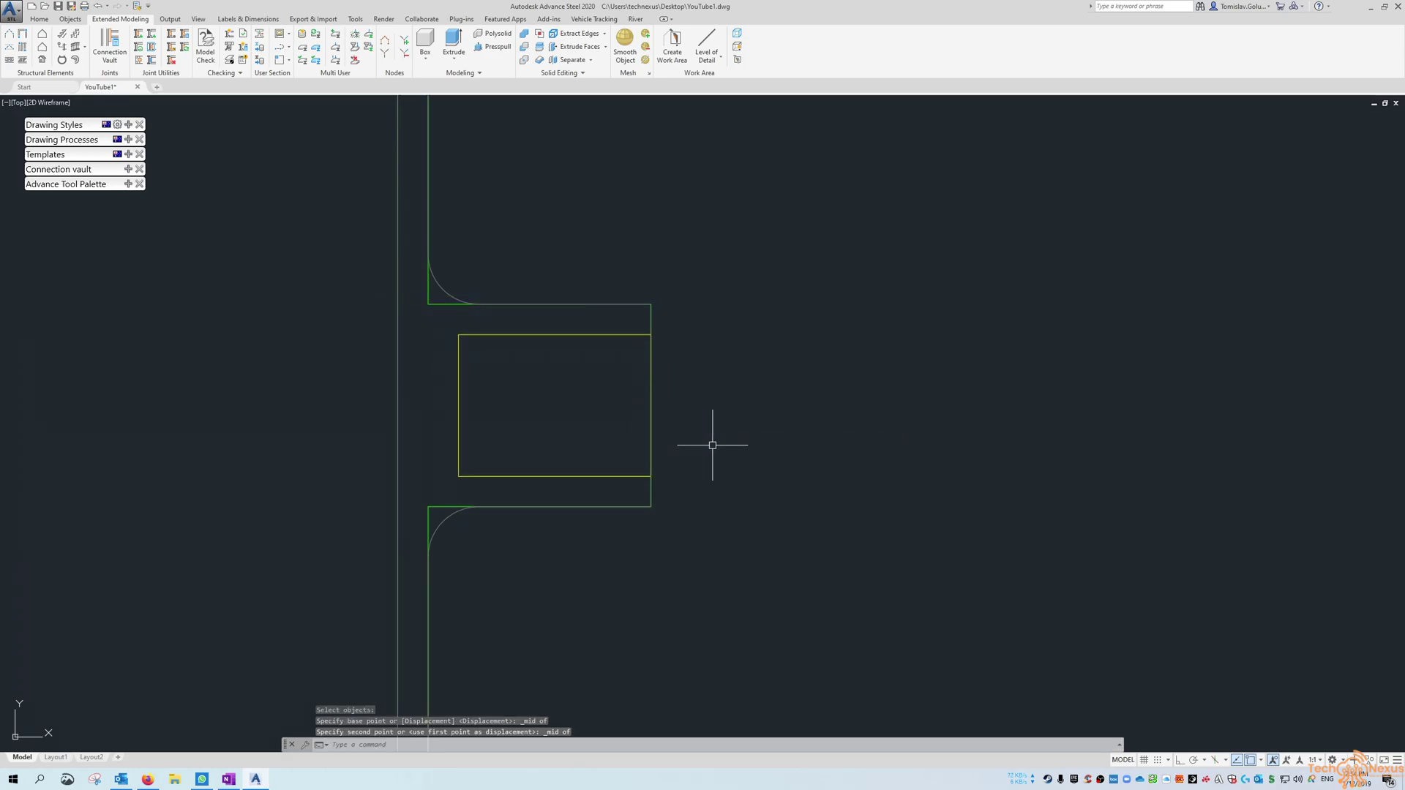
Step: Shift the rectangle 6 units left with Ortho on
key(Return)
text(p)
key(Return)
key(Return)
click(896, 480)
key(F8)
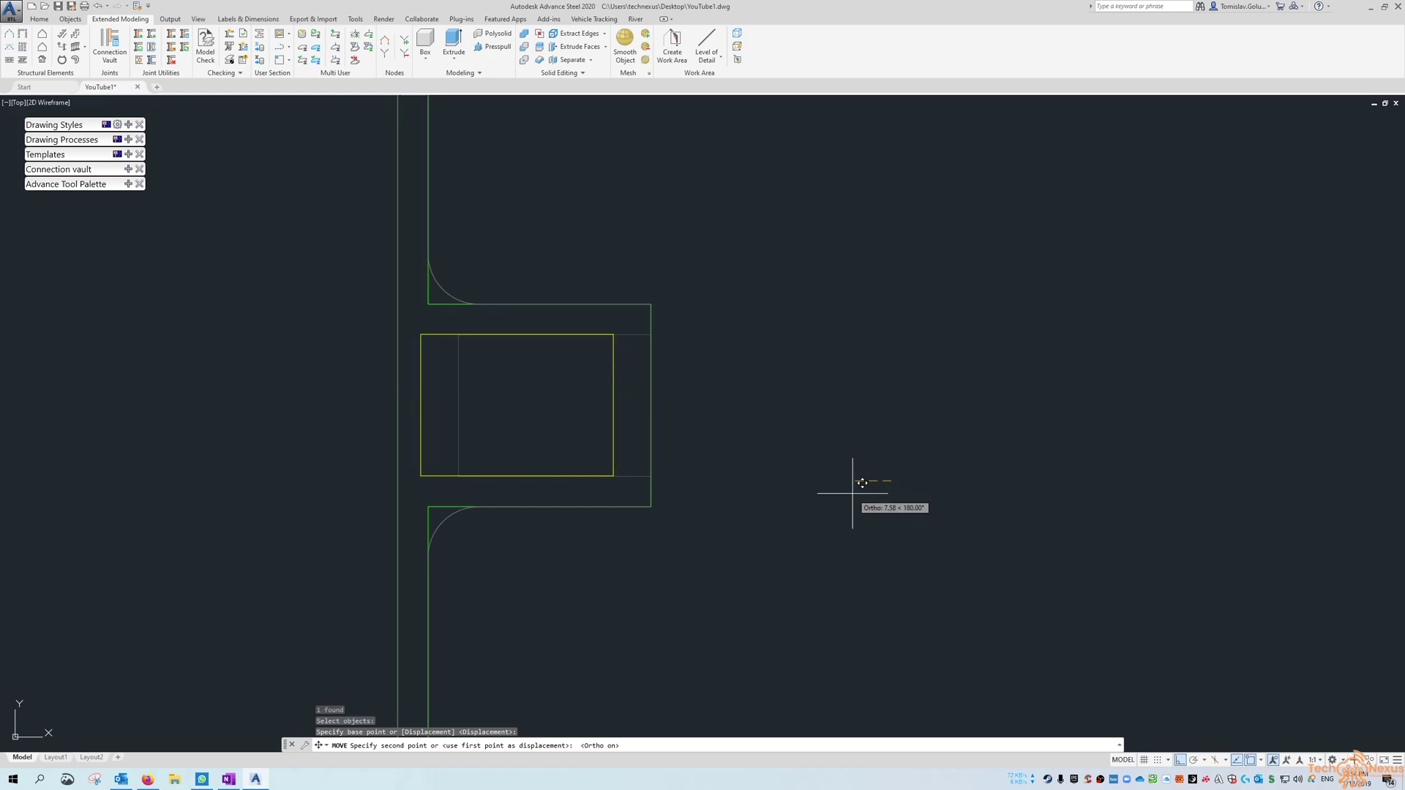
text(6)
key(Return)
scroll(717, 339, down, 4)
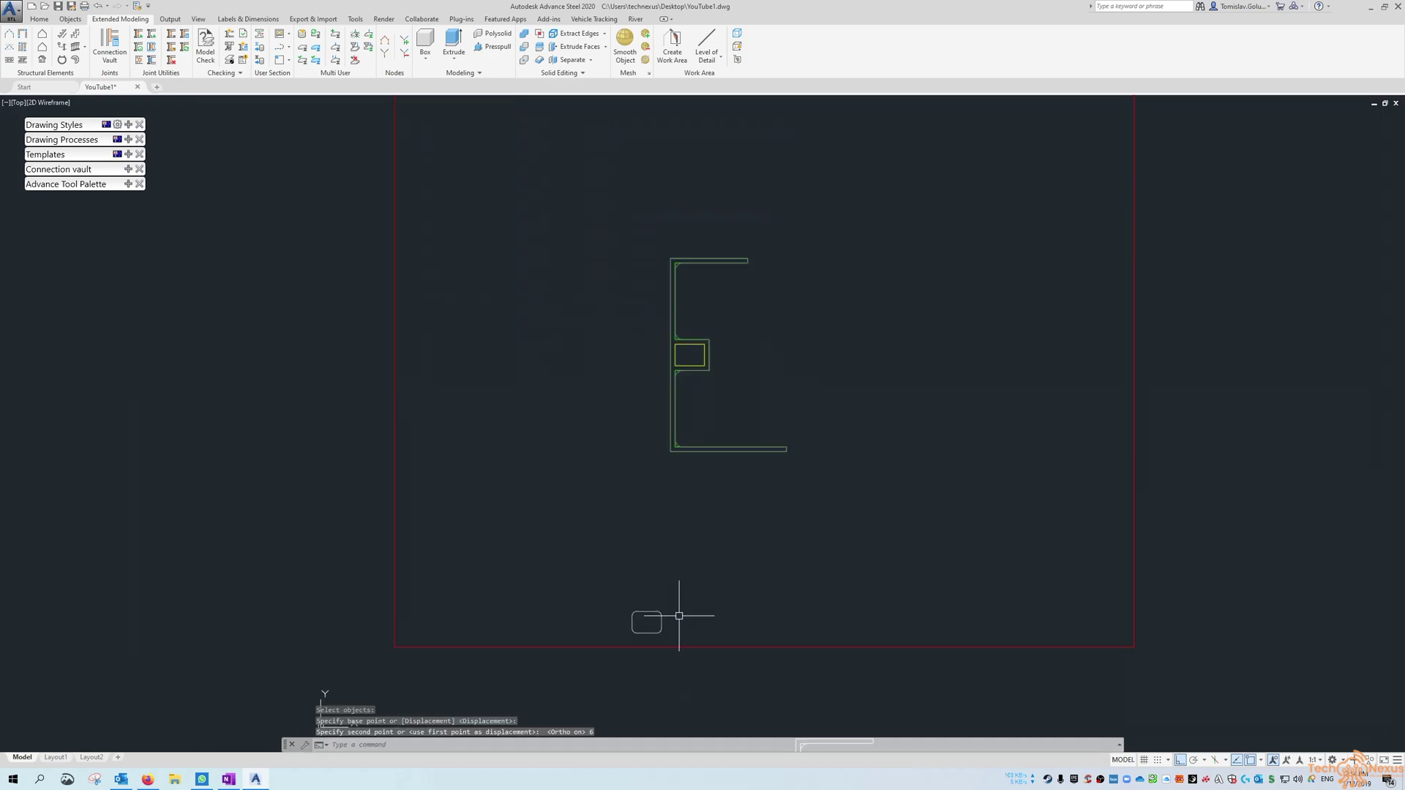
Step: Move the rounded rectangle by its top-edge midpoint toward a midpoint in the notch
key(Return)
click(644, 613)
key(Return)
scroll(644, 613, up, 5)
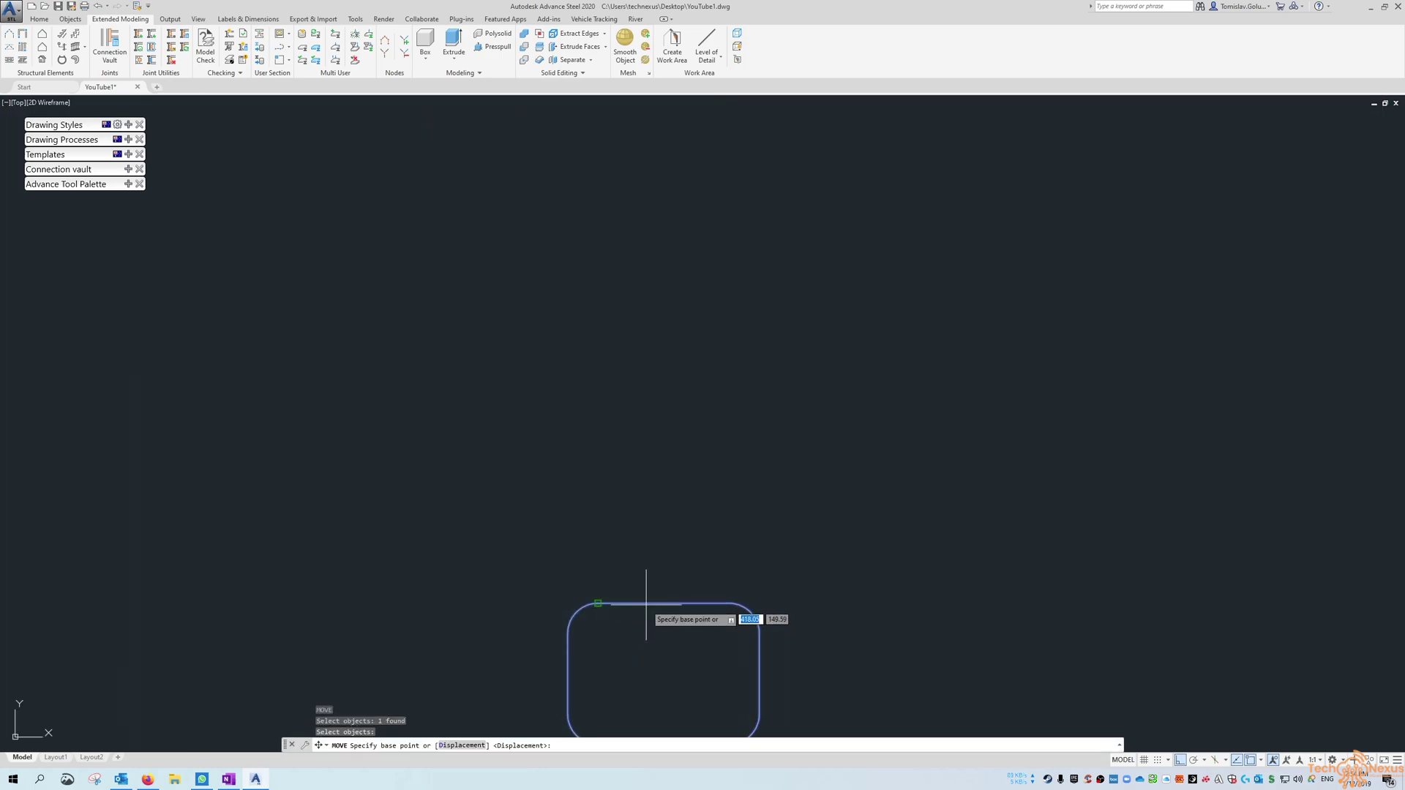
shift+right_click(645, 604)
click(698, 314)
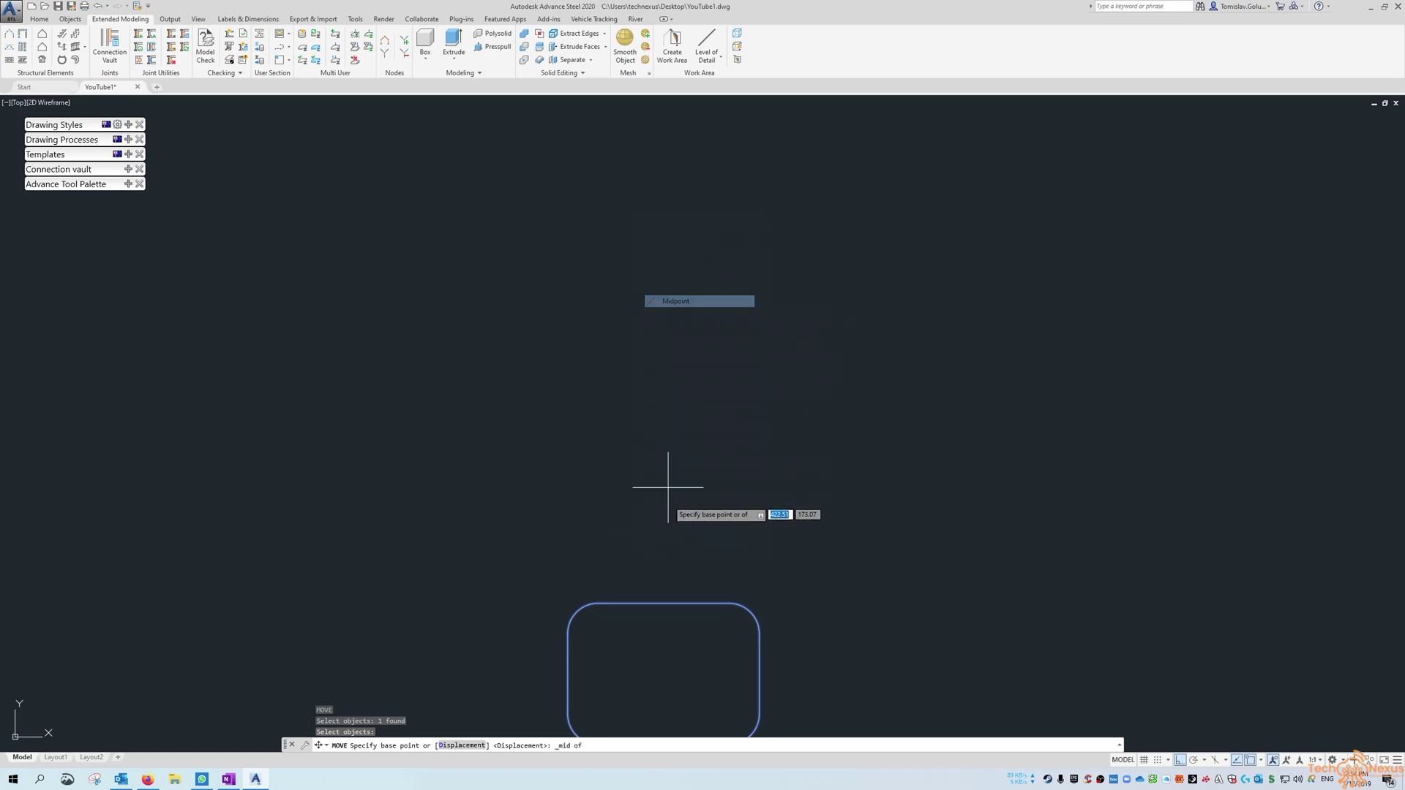
click(673, 598)
scroll(666, 417, down, 5)
scroll(667, 339, up, 6)
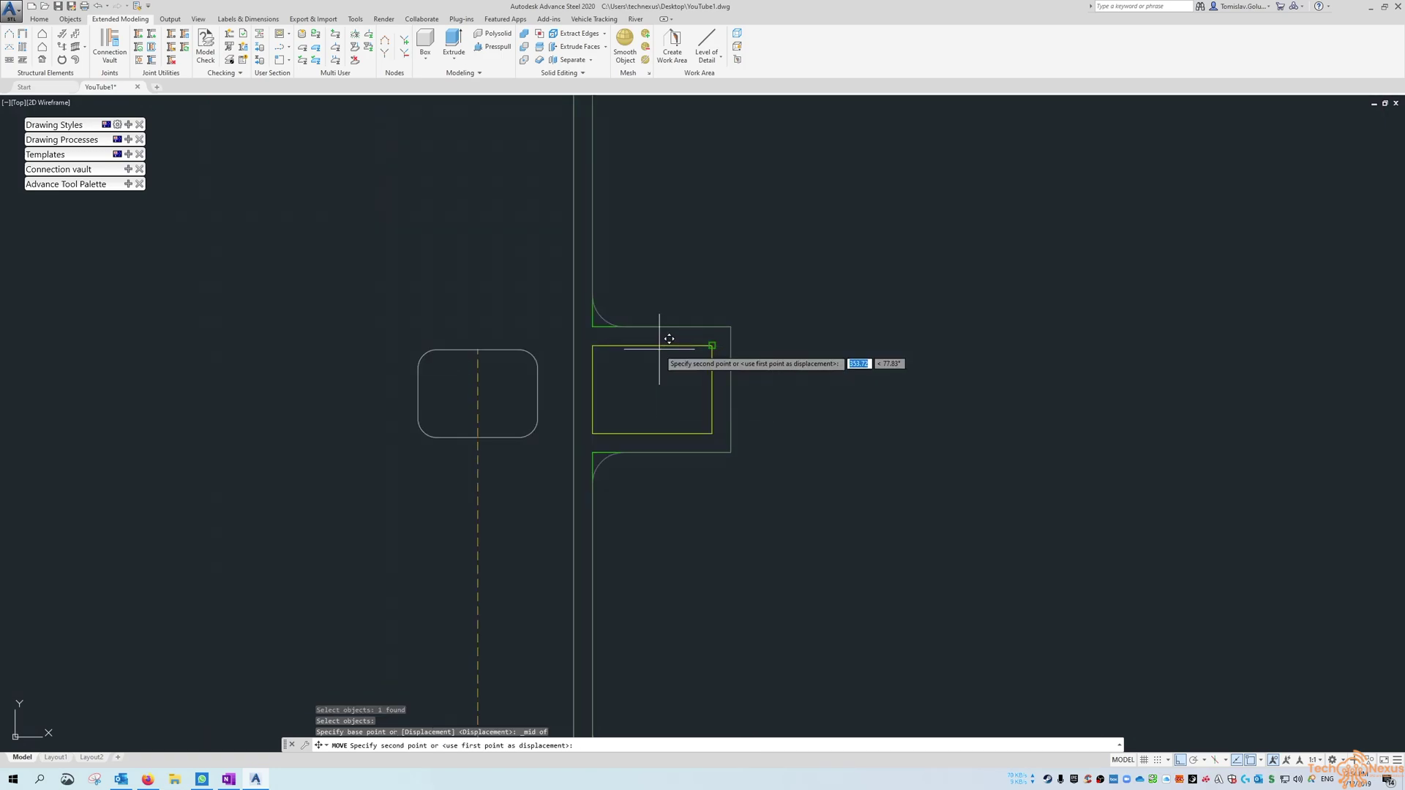
text(mid)
key(Return)
scroll(665, 368, down, 6)
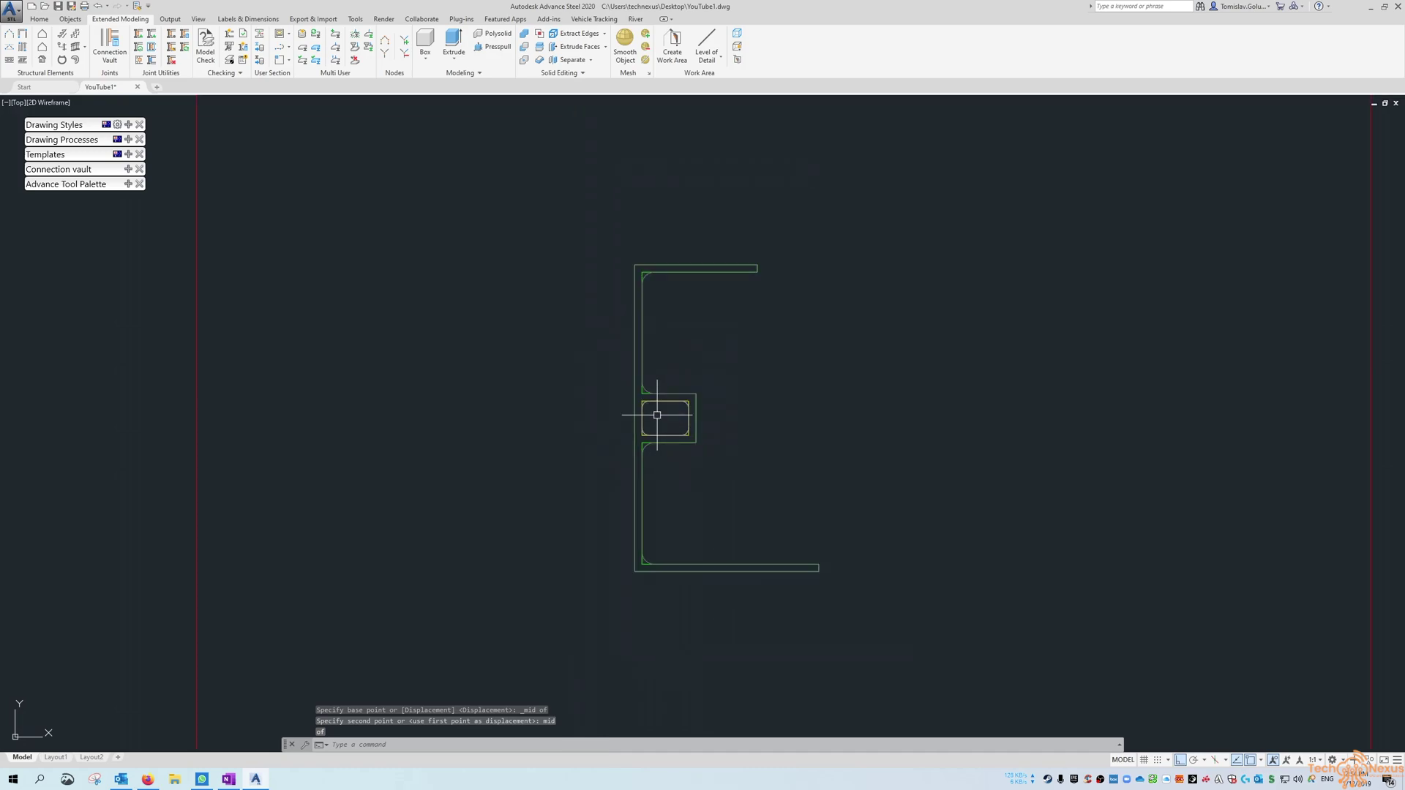
scroll(687, 418, down, 3)
Step: Drop the rounded hole into the middle tab and zoom extents to show the whole E section
click(760, 556)
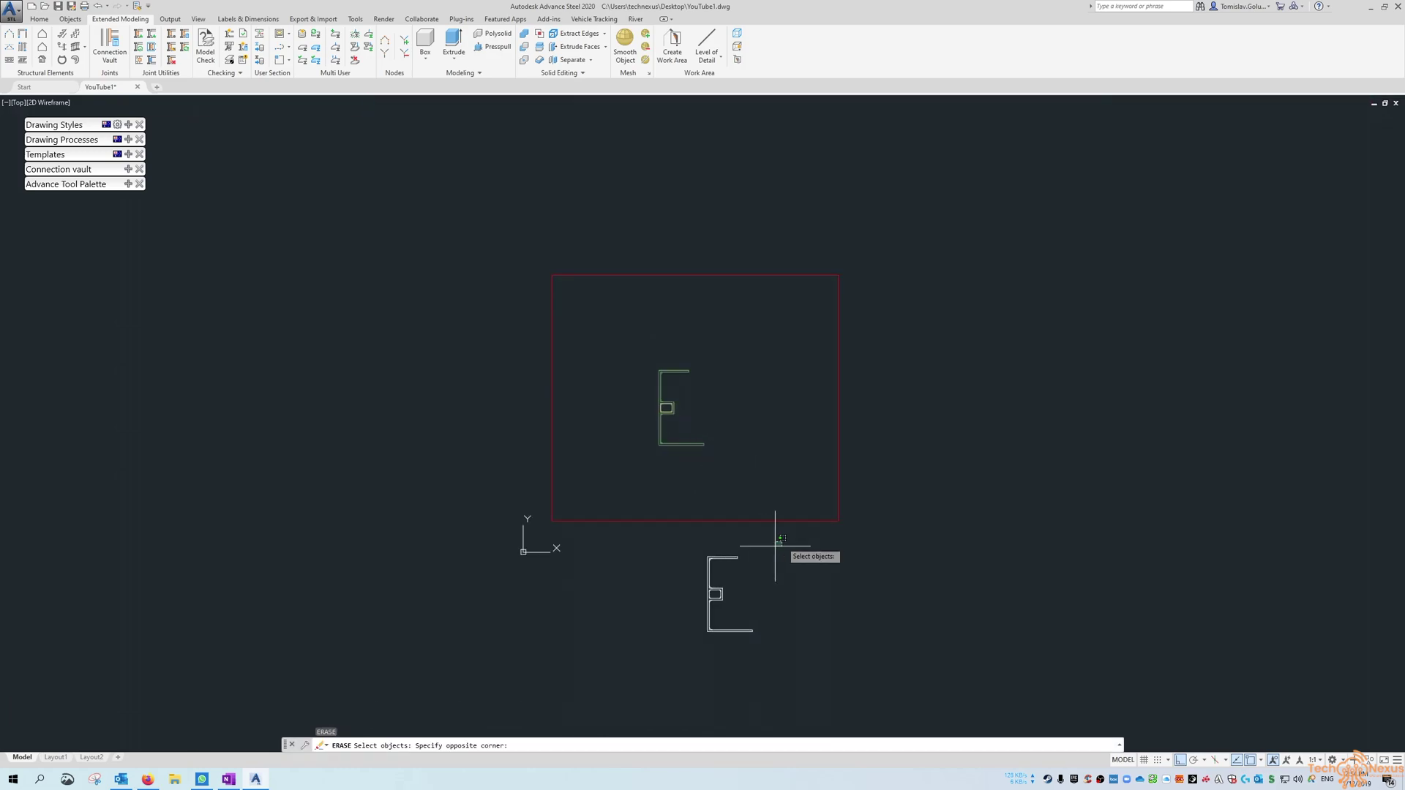
text(z)
key(Return)
text(e)
key(Return)
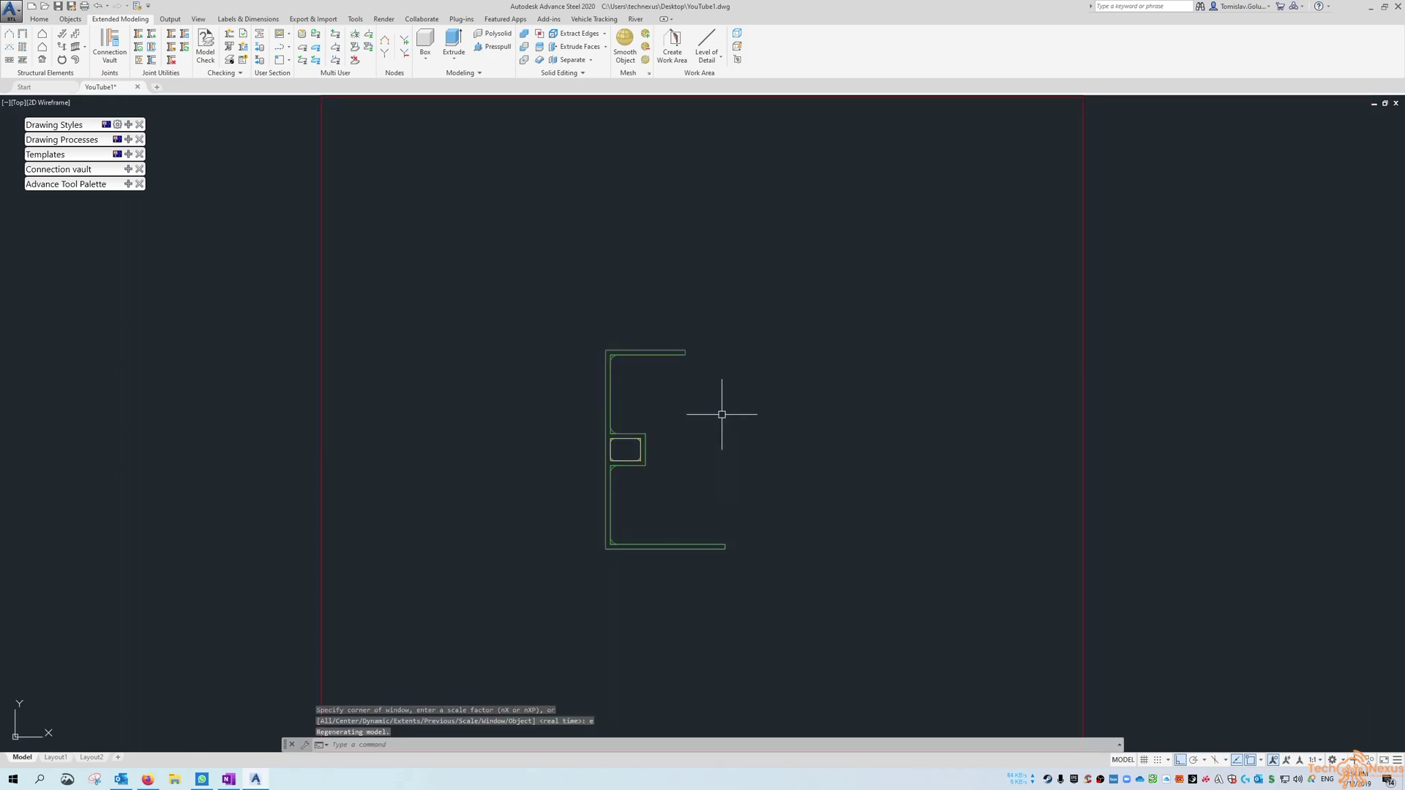
scroll(664, 368, down, 2)
scroll(646, 345, up, 8)
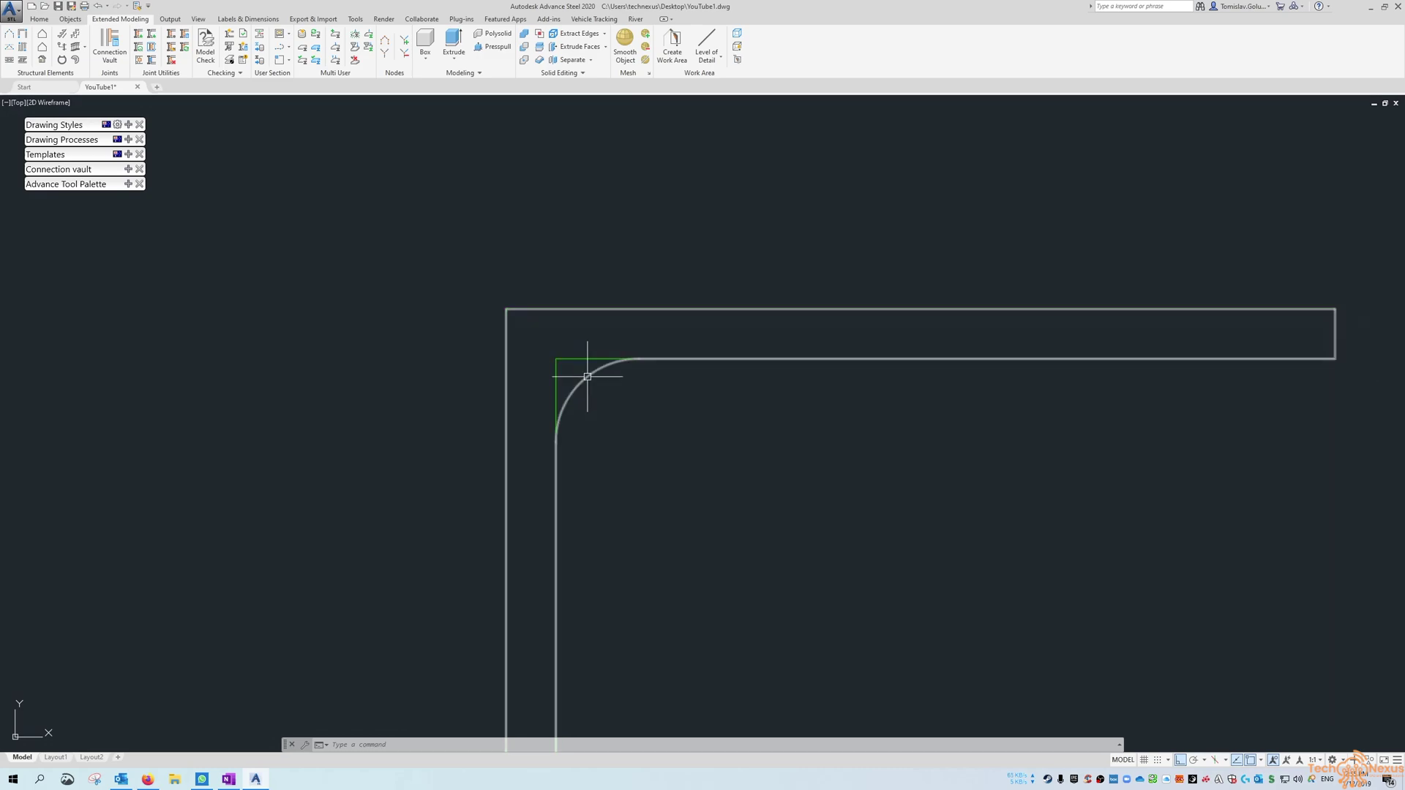
scroll(588, 377, down, 5)
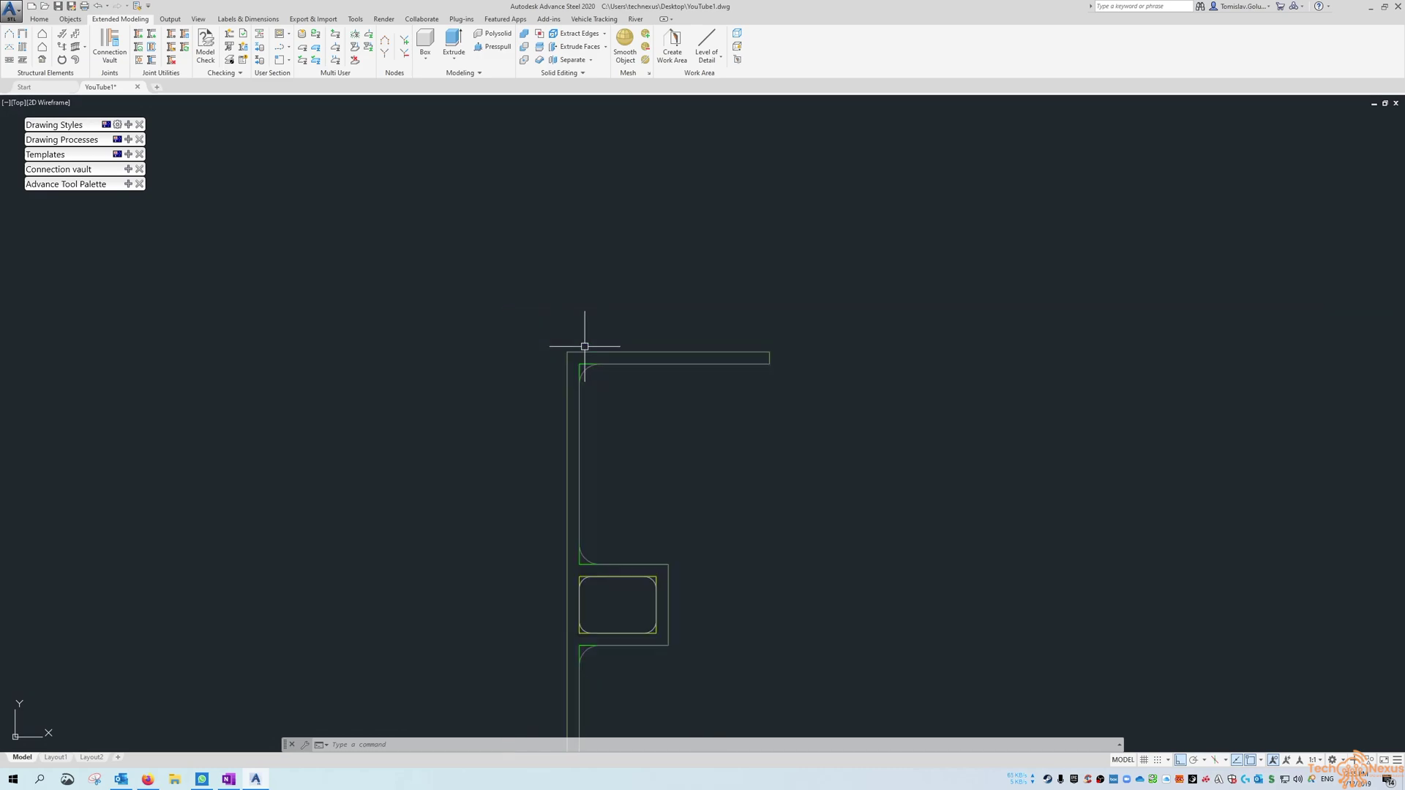
scroll(607, 568, up, 8)
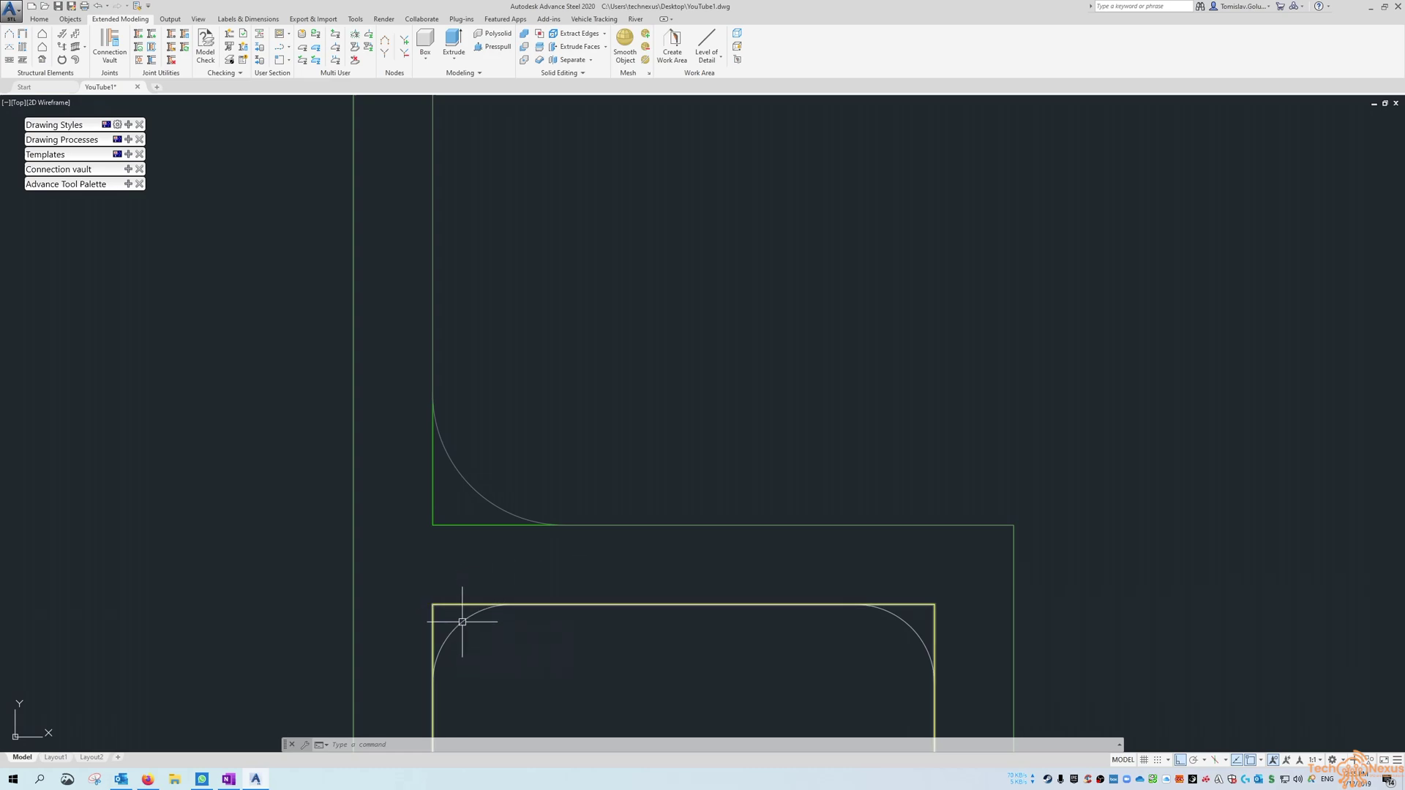
scroll(502, 445, down, 10)
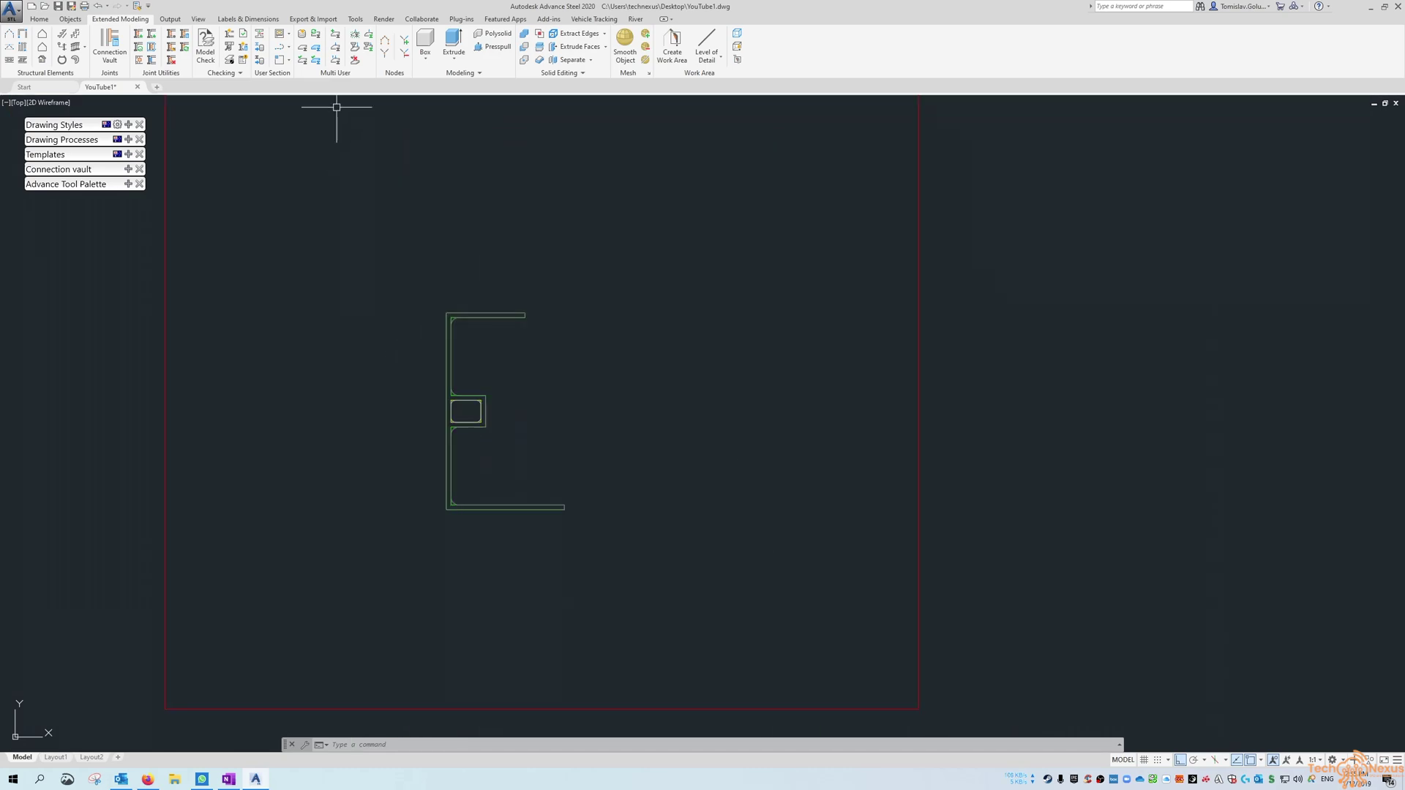
Step: On the Type Name layer, add the text 'YouTubeSample' above the E profile with default height and rotation
click(288, 34)
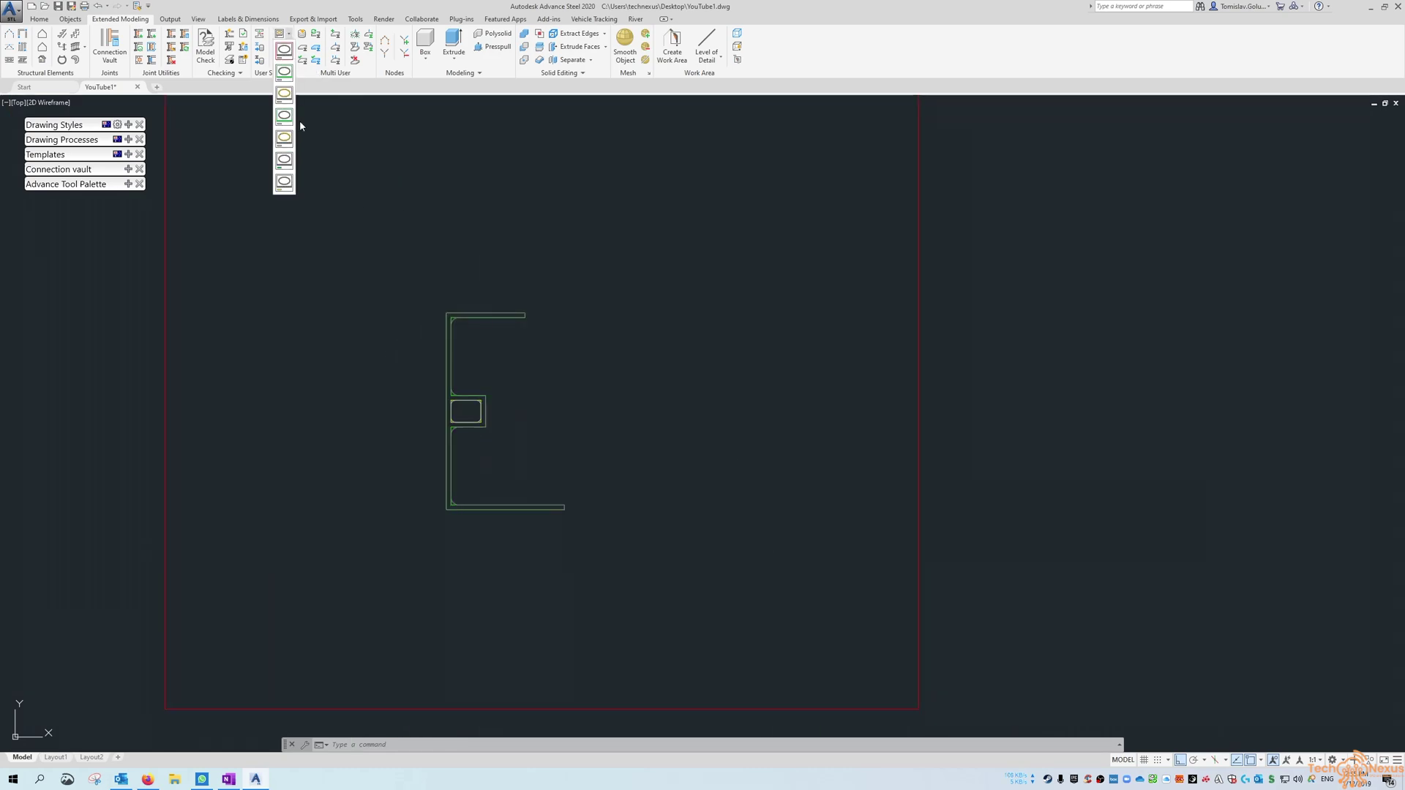
click(288, 163)
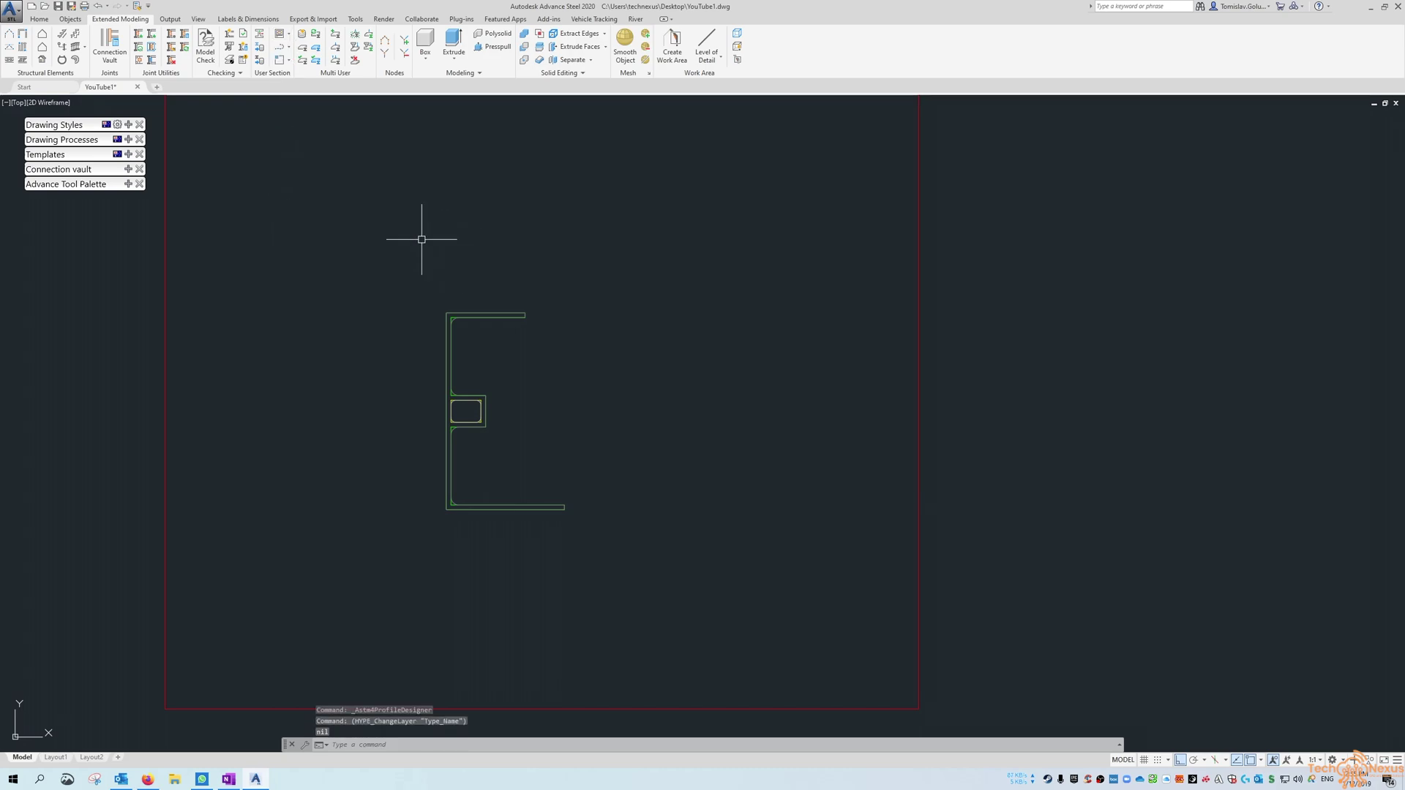
click(290, 50)
click(283, 116)
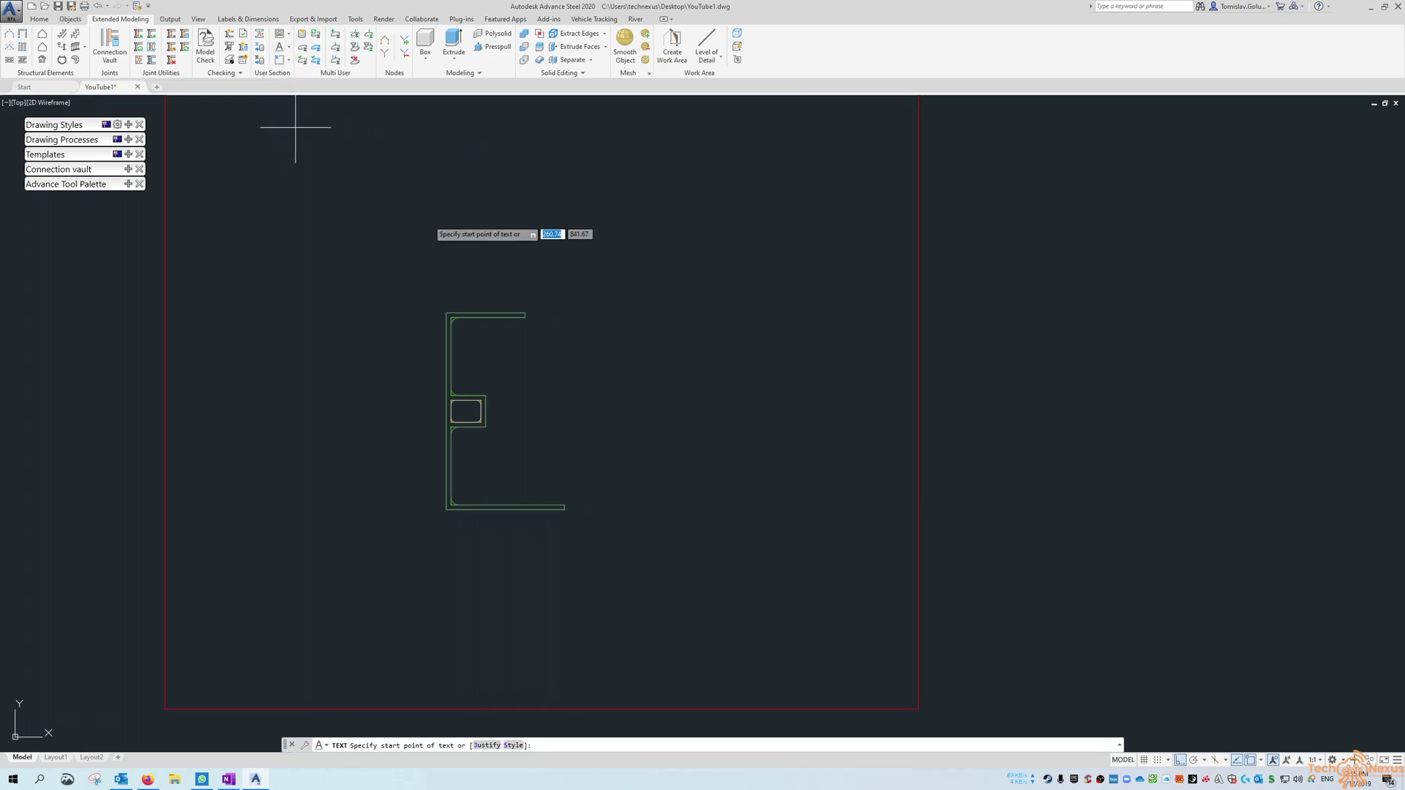
click(418, 229)
key(Return)
key(Return)
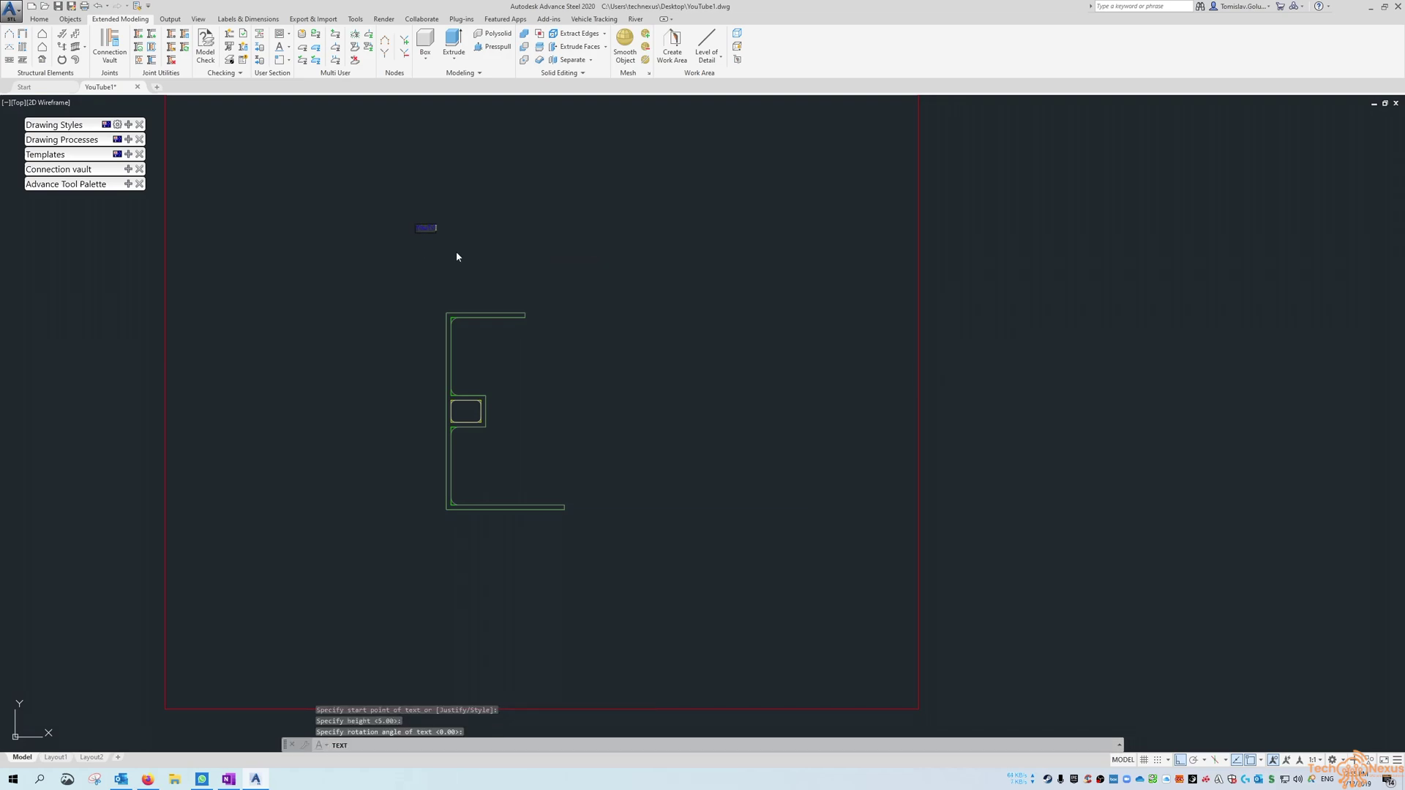
text(YouTubeSample)
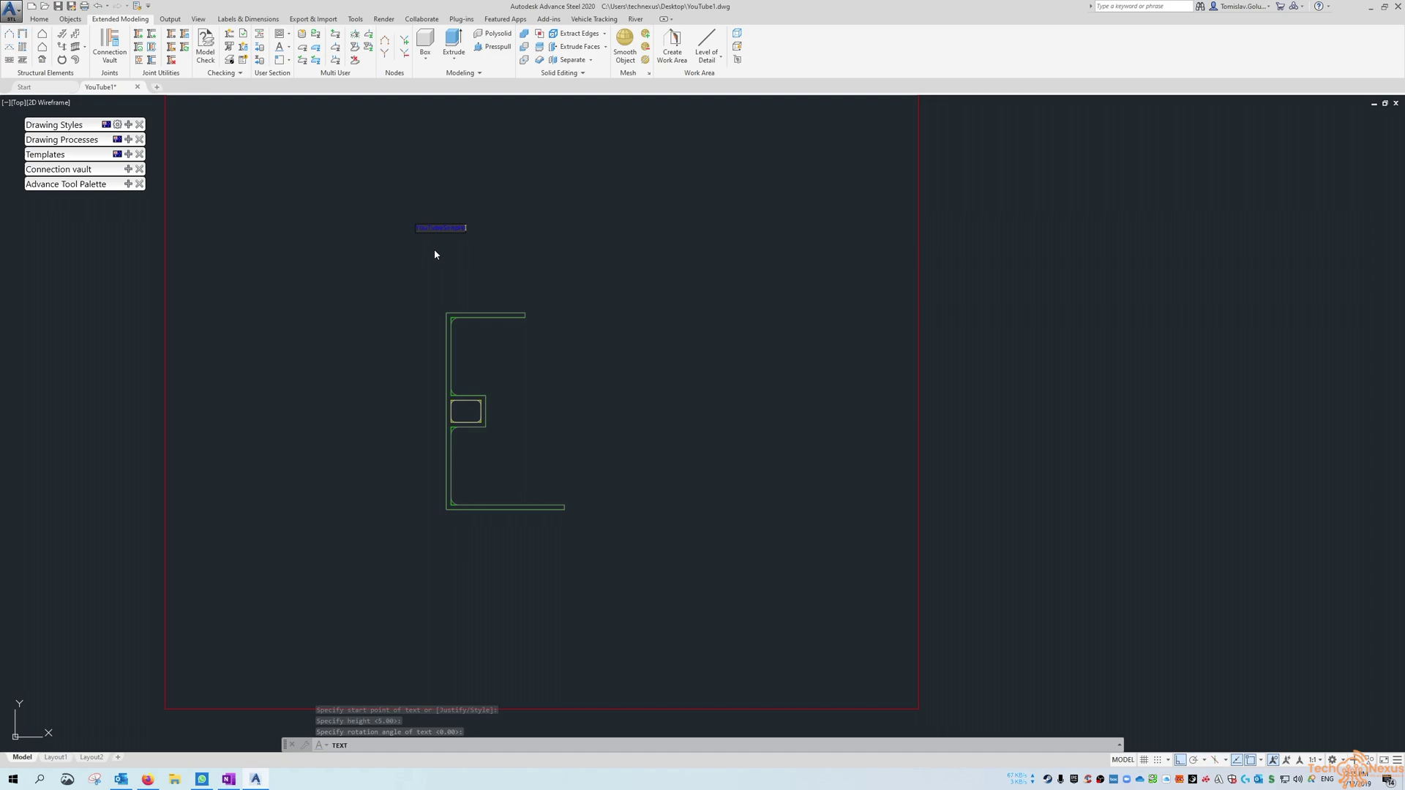
scroll(433, 249, up, 10)
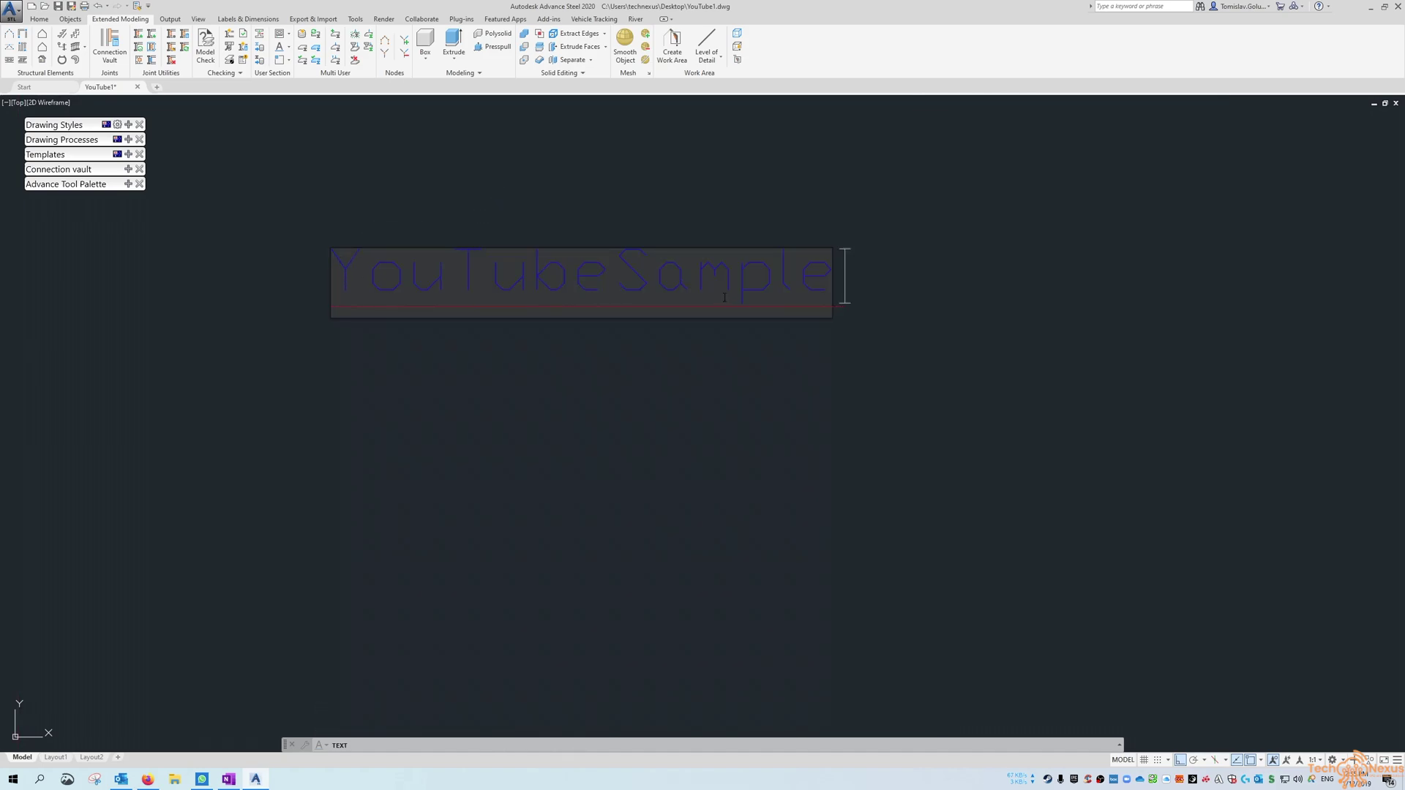
key(Return)
key(Return)
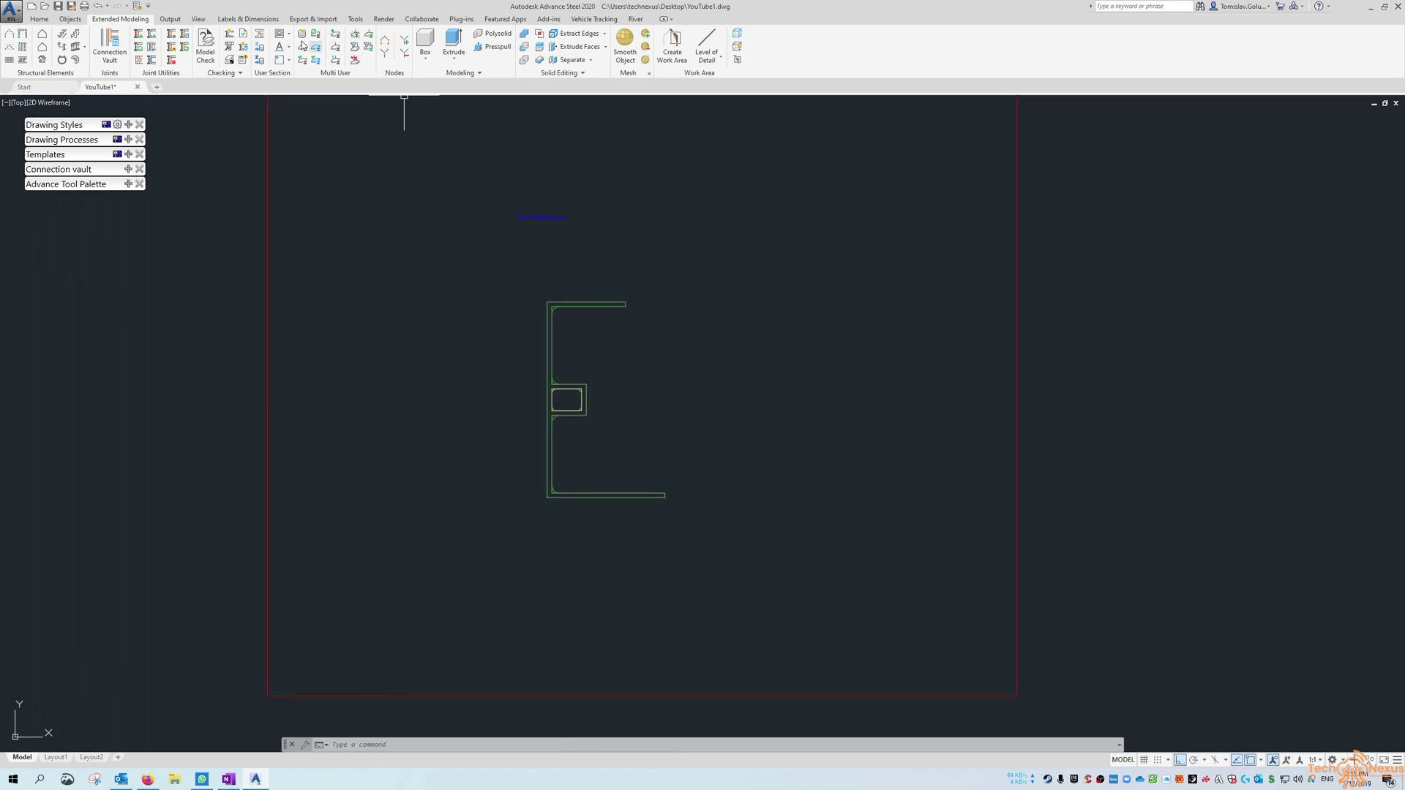
Step: On the section-name layer, add the text 'TomSection1' below the E profile with default height and rotation
click(288, 37)
click(283, 177)
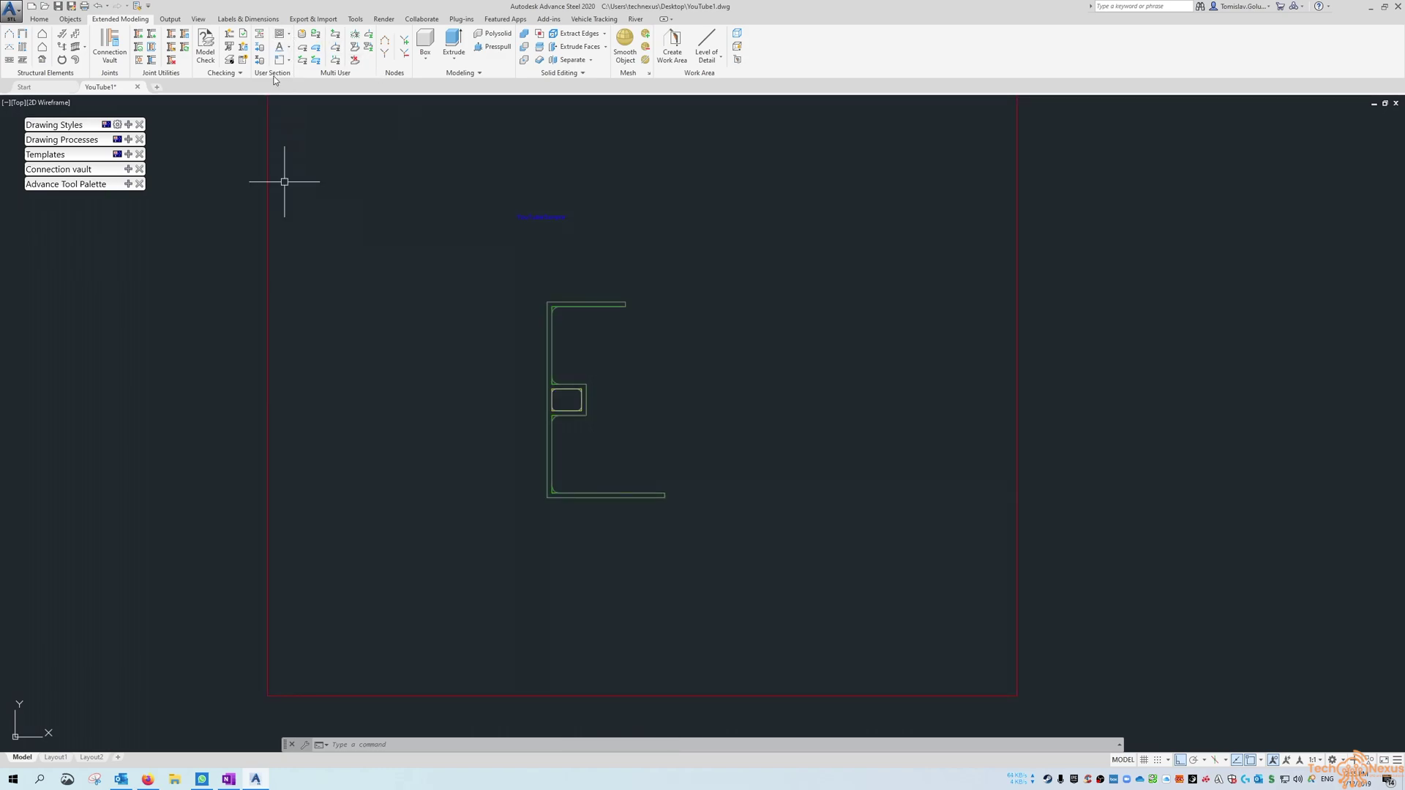
click(279, 46)
click(556, 567)
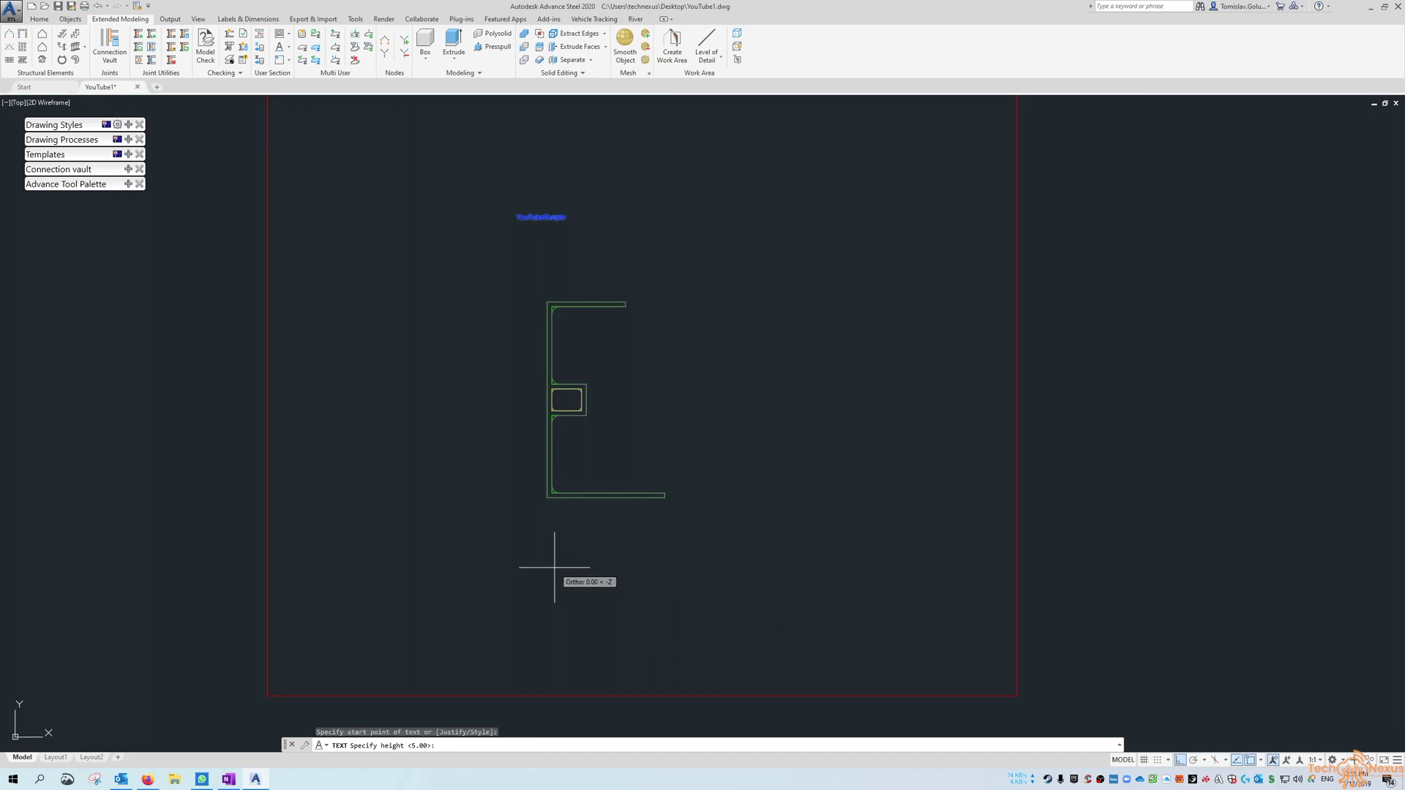
key(Return)
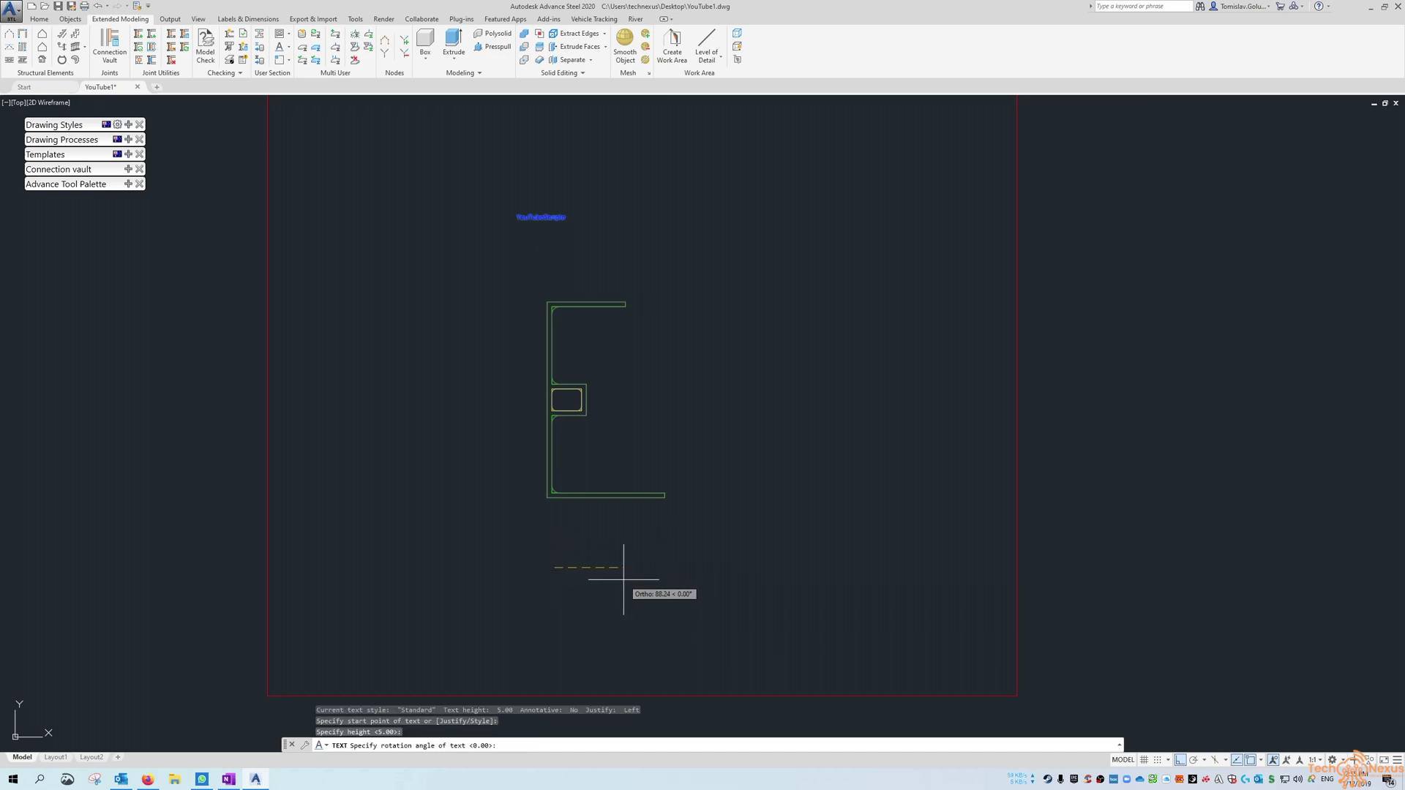
key(Return)
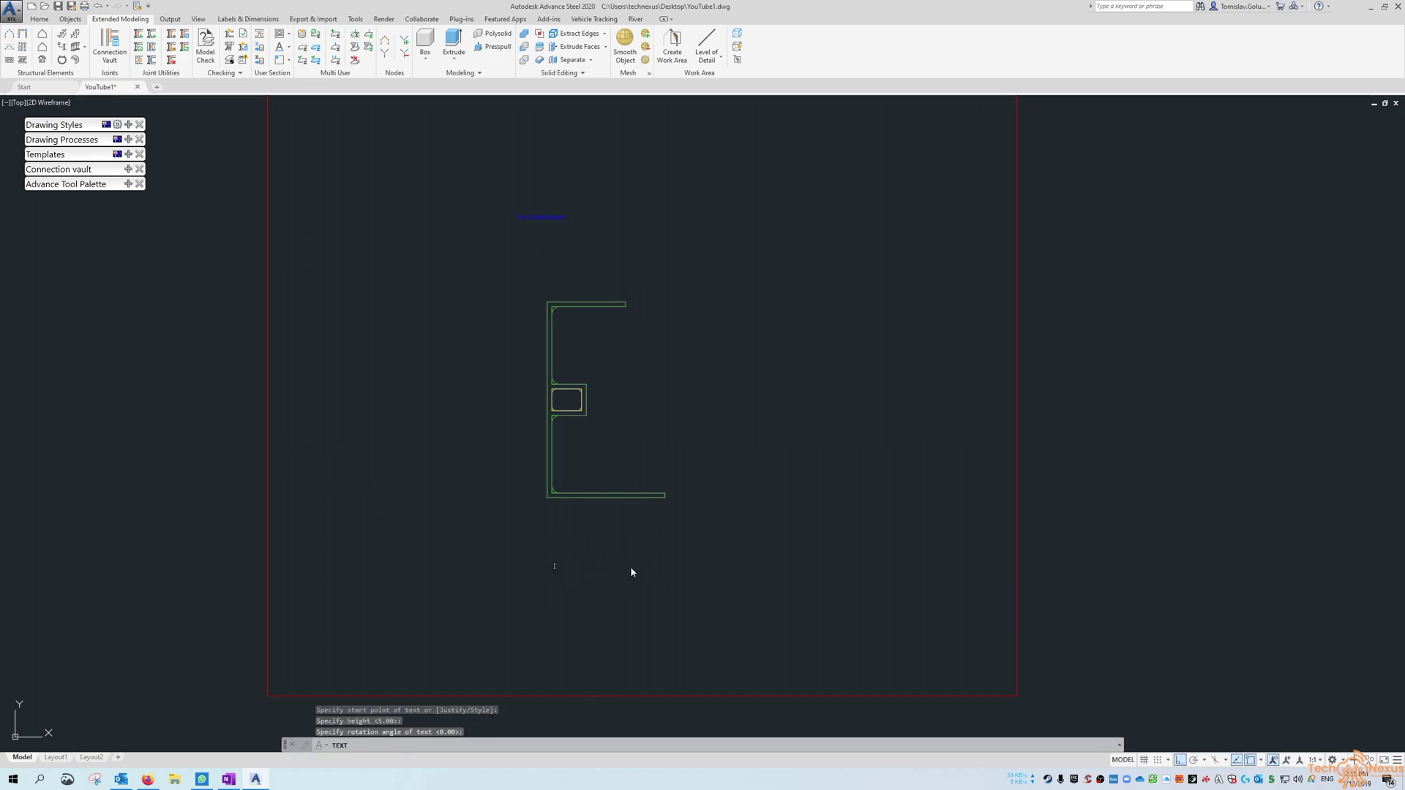
text(TomSec)
key(Return)
key(Return)
scroll(442, 489, down, 4)
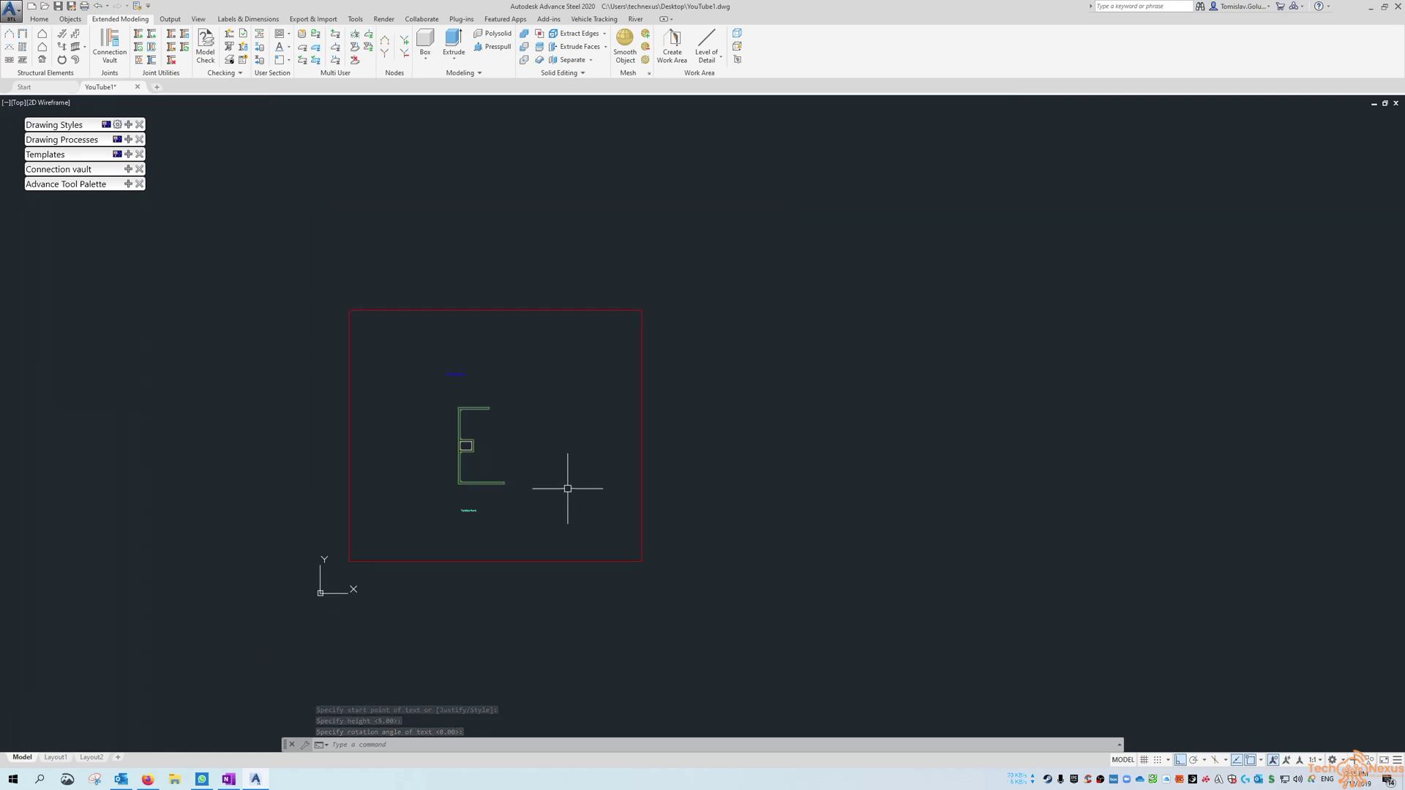
scroll(484, 341, up, 6)
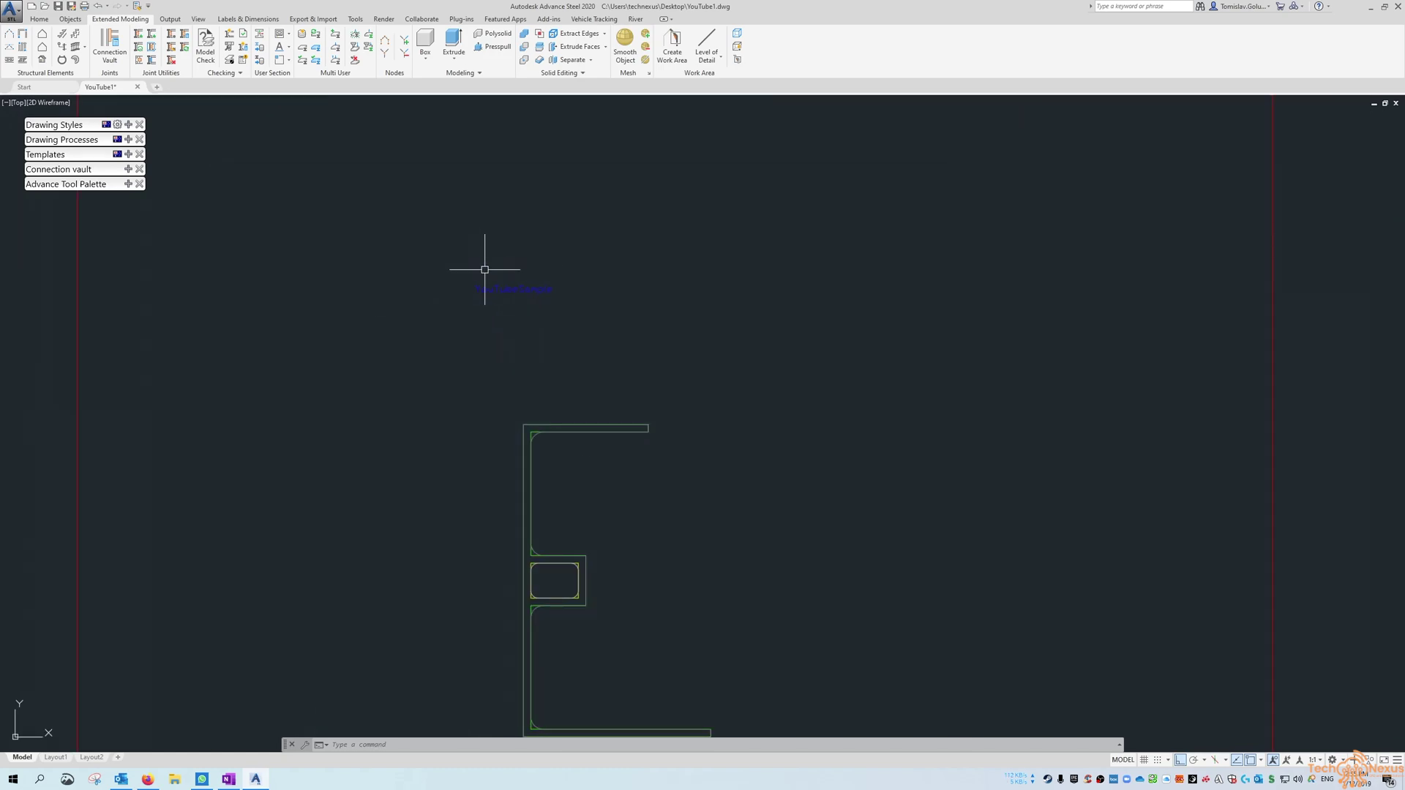
scroll(489, 272, down, 6)
scroll(505, 399, up, 4)
scroll(505, 417, down, 2)
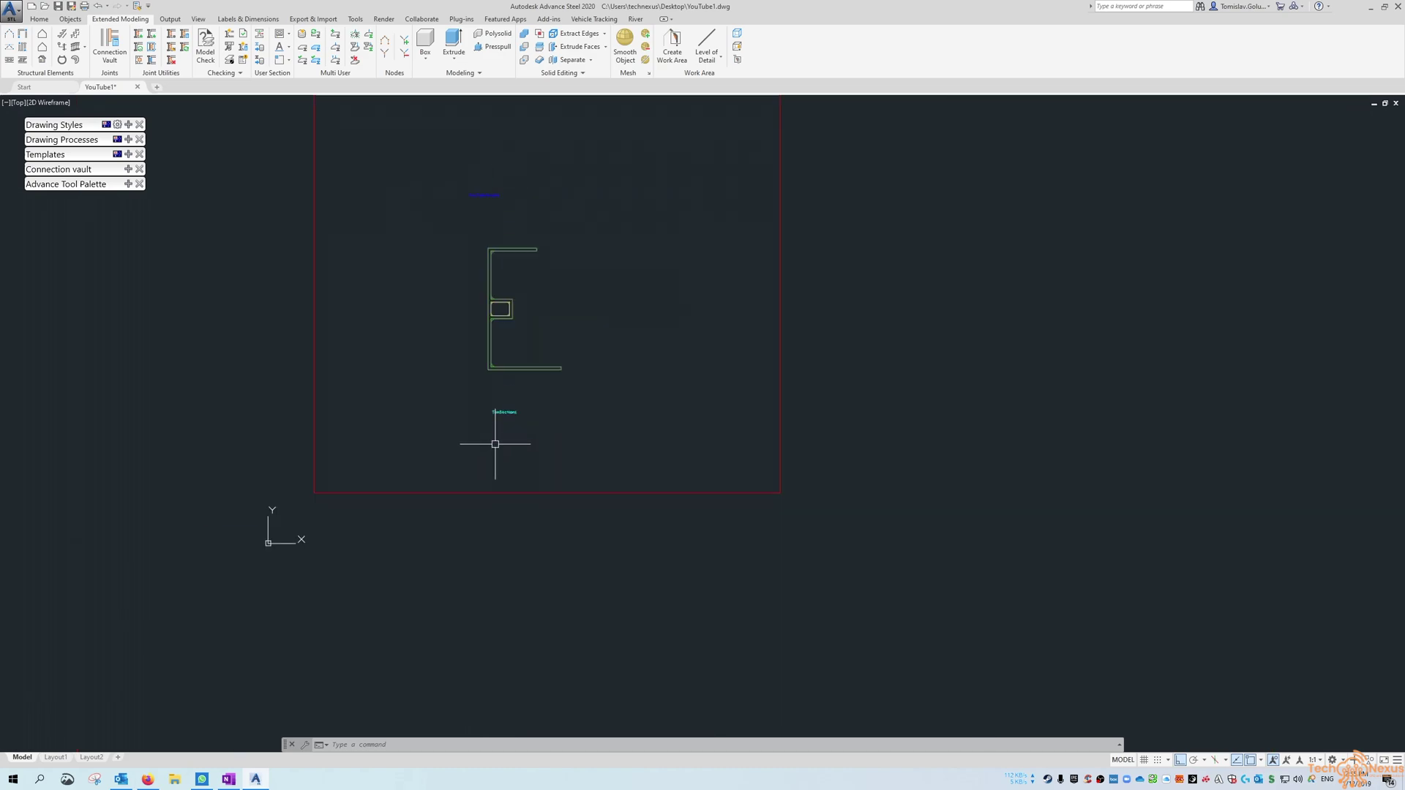
scroll(495, 444, down, 3)
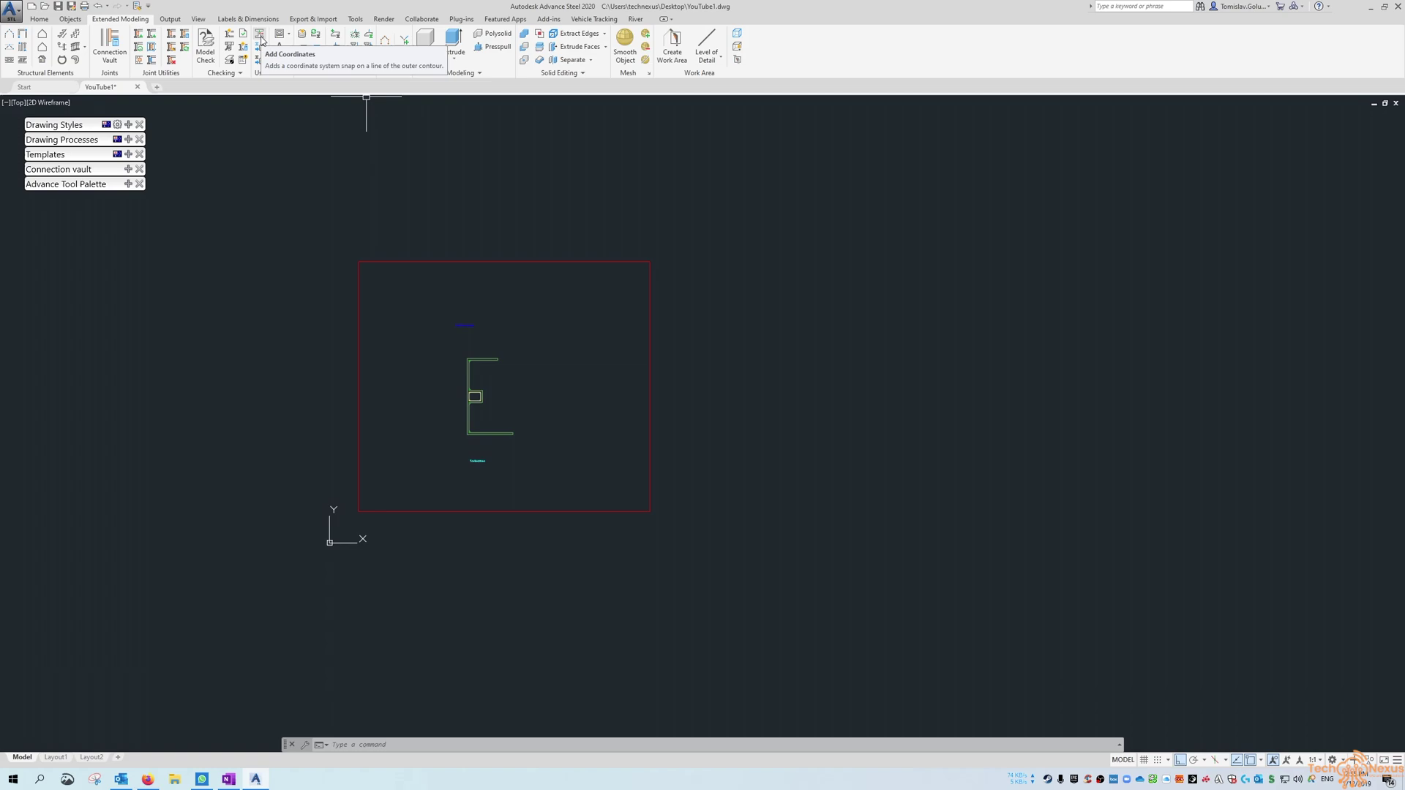
Step: Add the section coordinate system at the outer top-left corner using an endpoint snap
click(260, 35)
scroll(447, 350, up, 5)
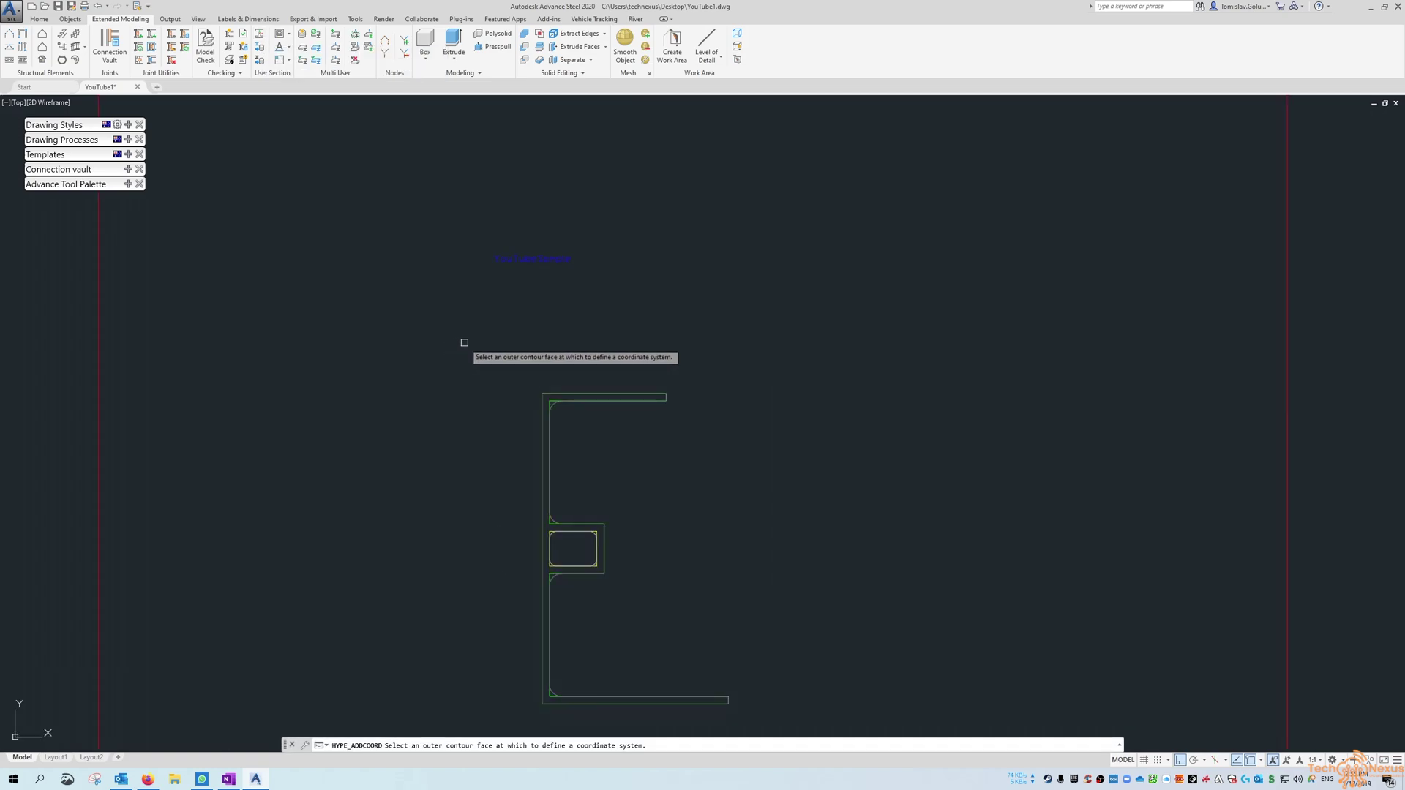
scroll(515, 387, up, 2)
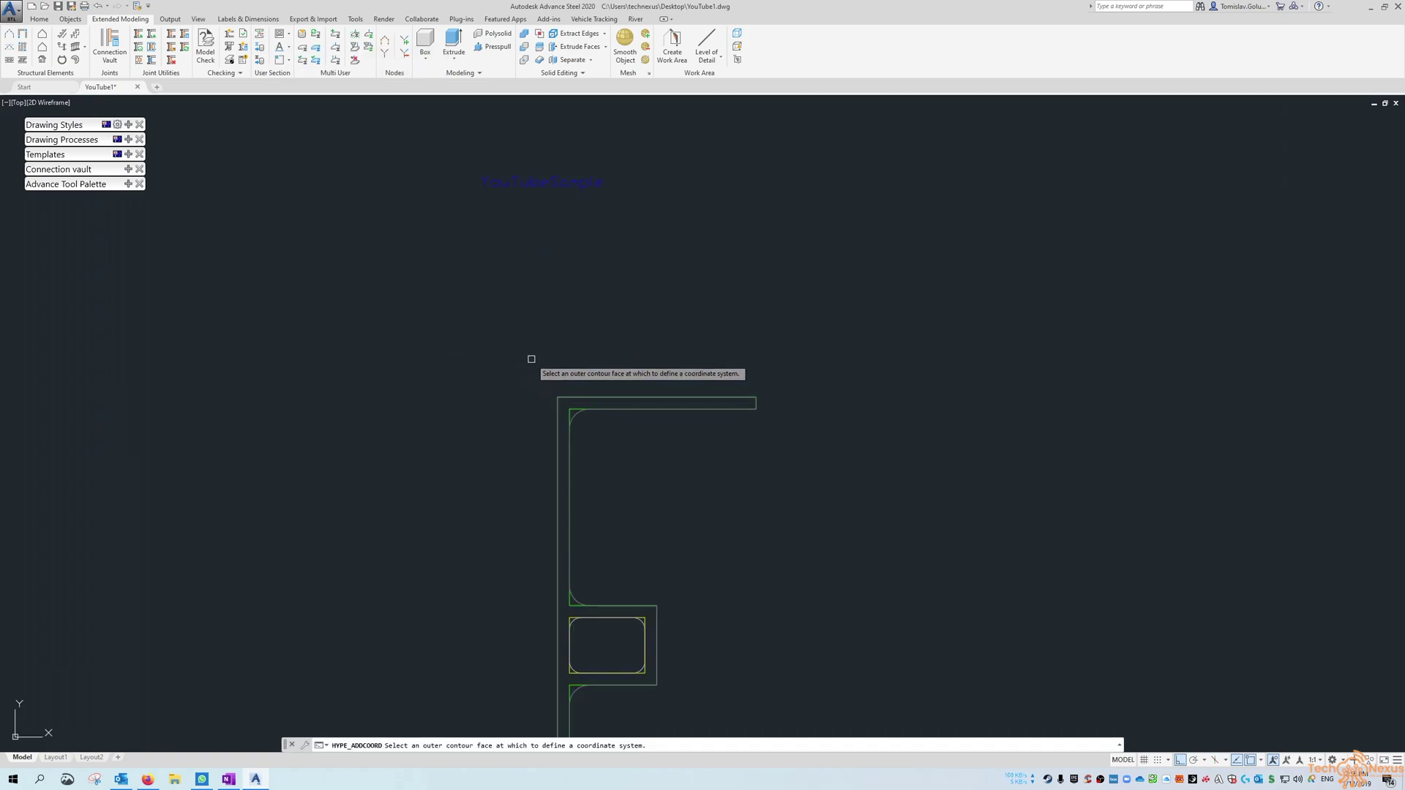
text(end)
key(Return)
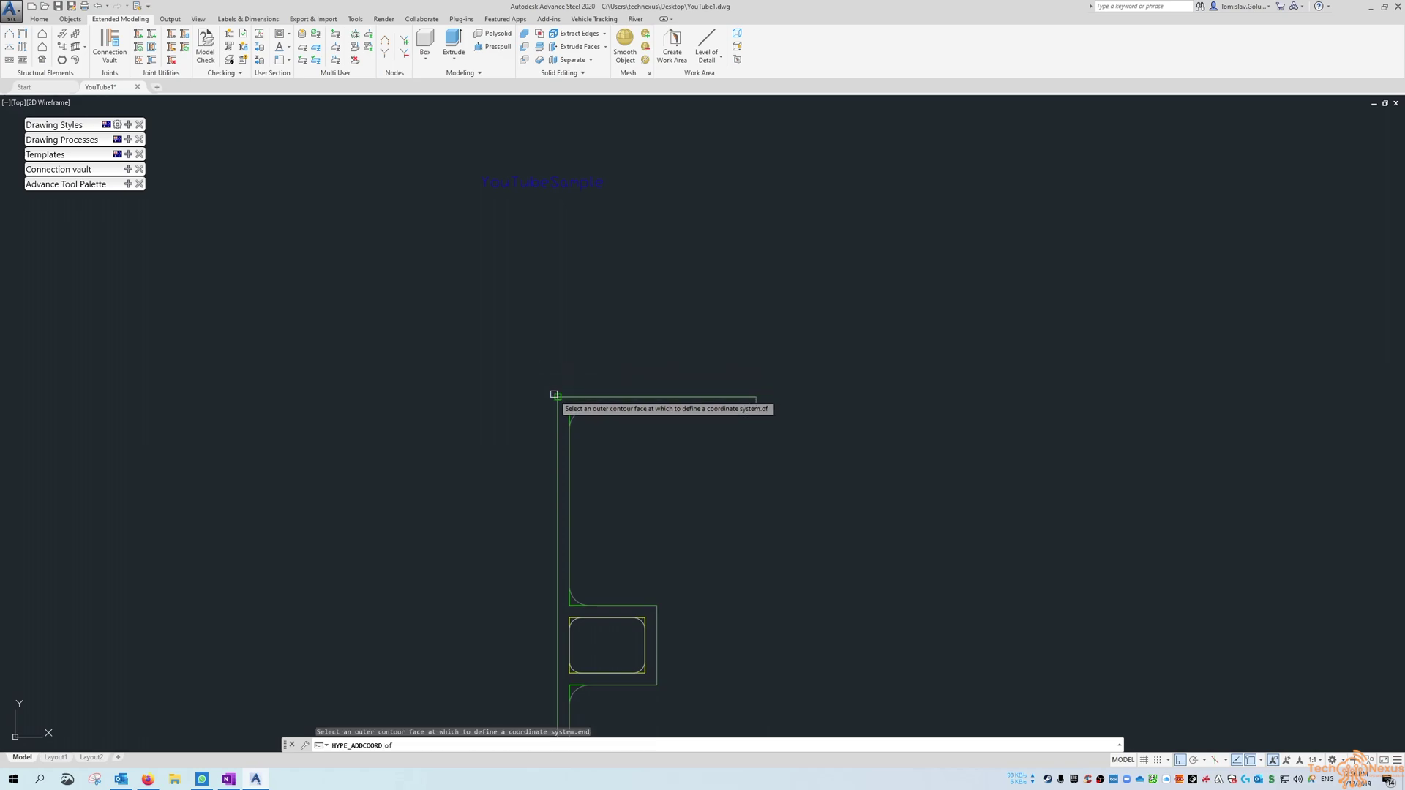
click(557, 397)
scroll(537, 292, down, 4)
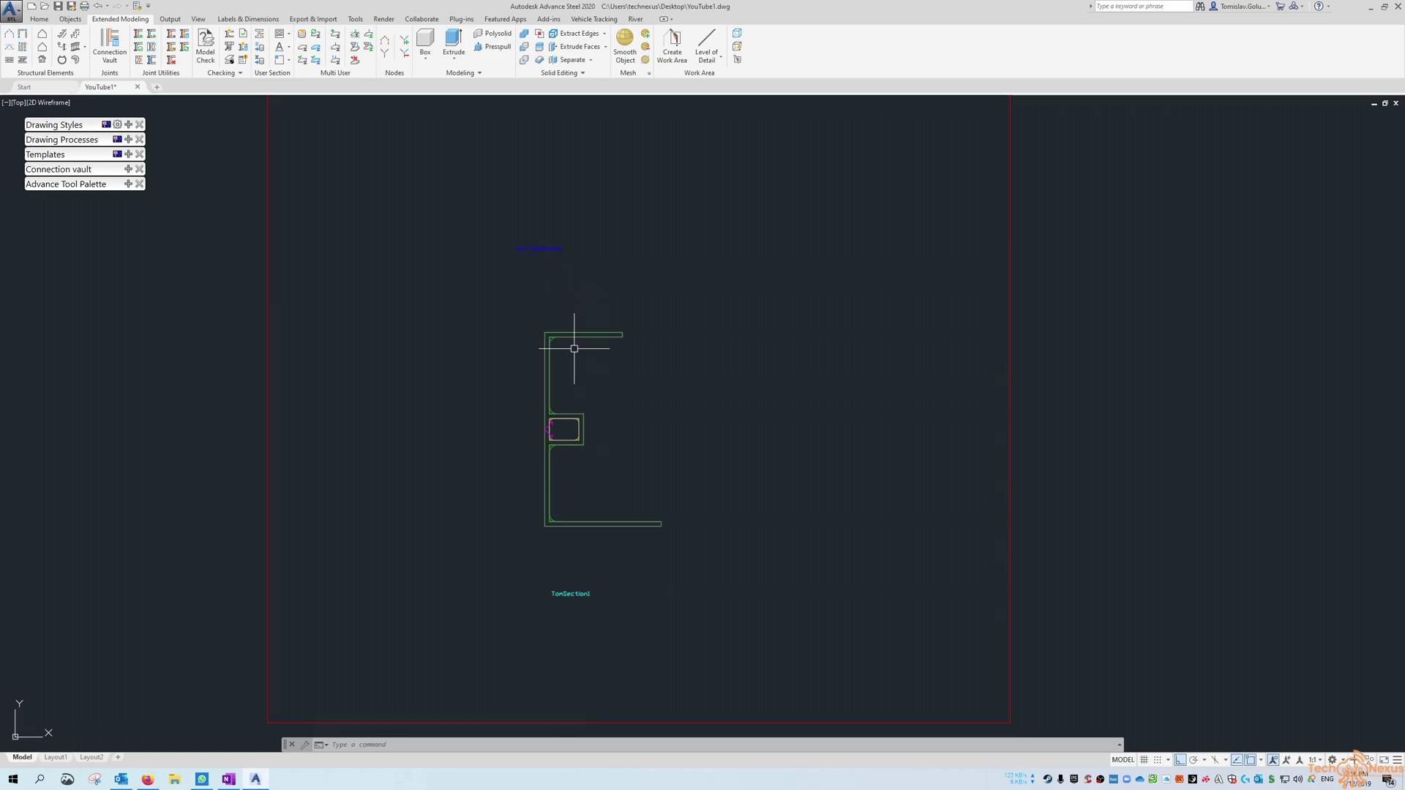
Step: Add reference axes at the top flange's left corner (endpoint) and its midpoint
click(289, 61)
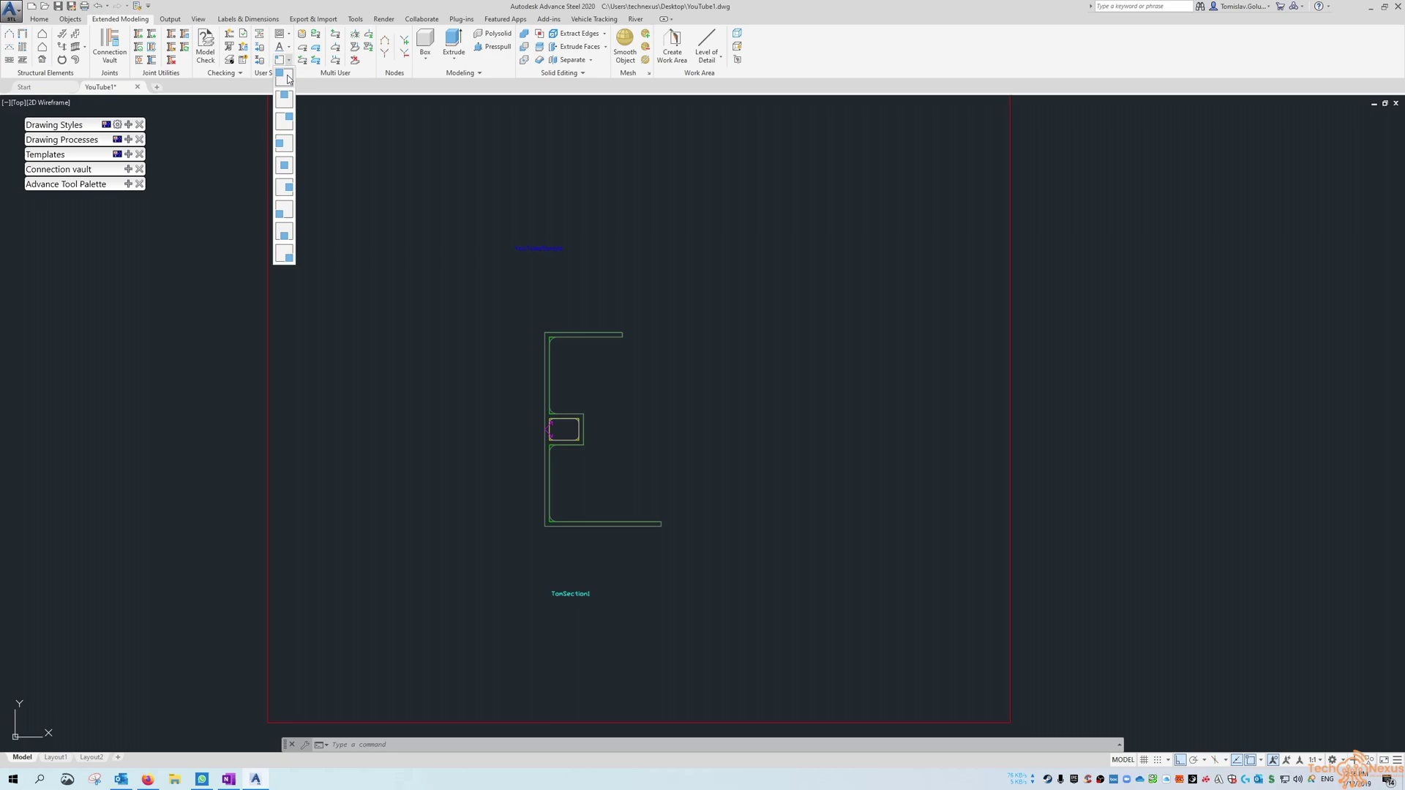
click(285, 77)
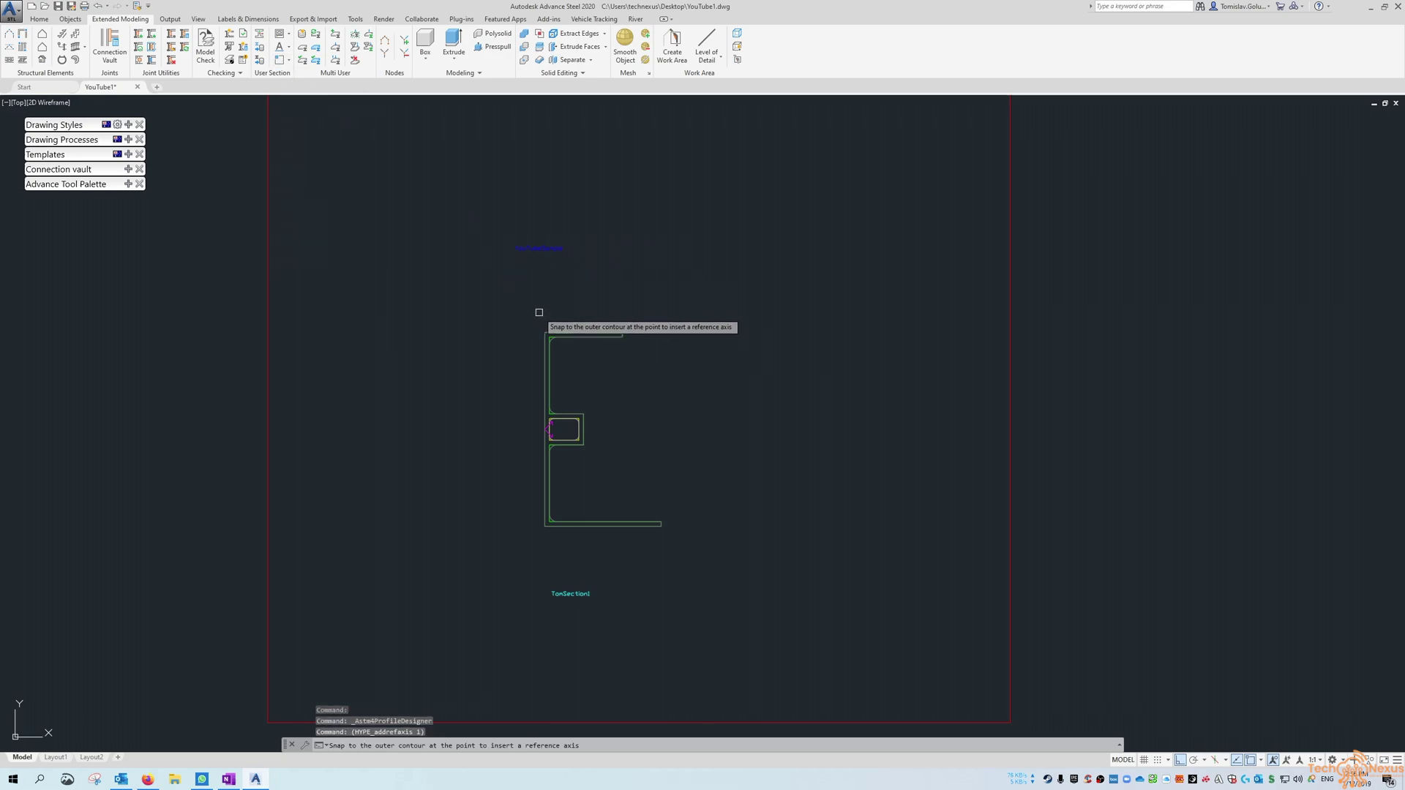
scroll(539, 313, up, 3)
text(end)
key(Return)
click(552, 364)
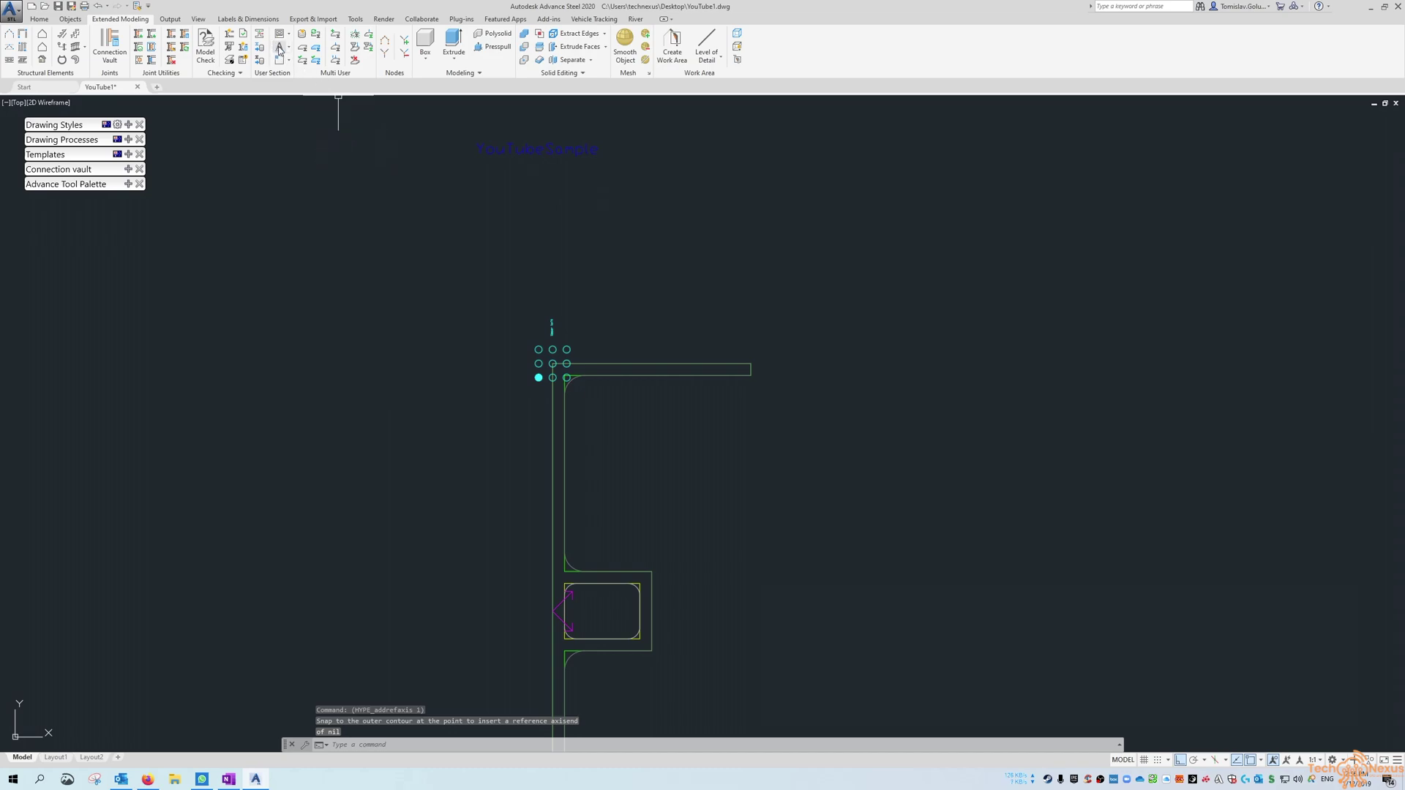
click(289, 62)
click(283, 95)
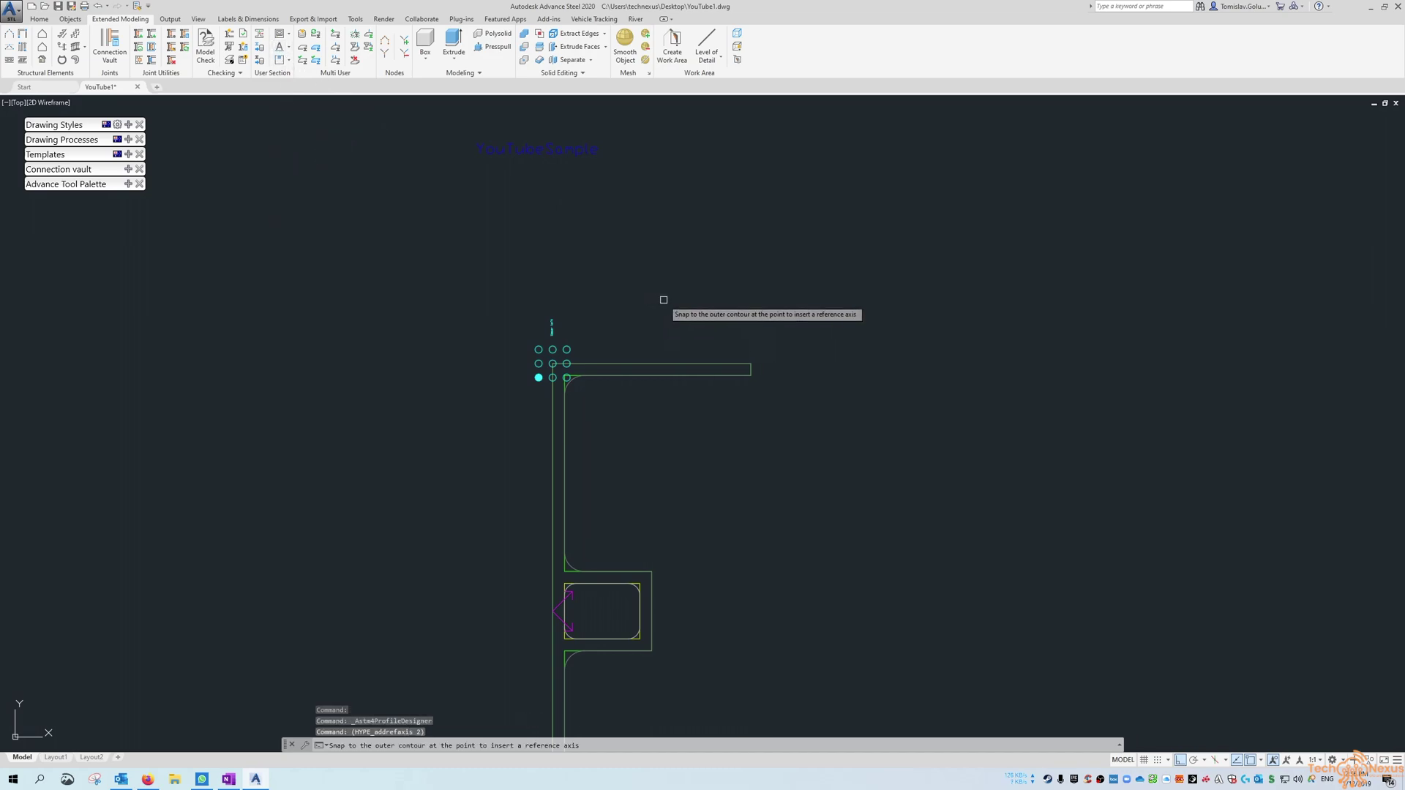
scroll(651, 246, down, 2)
shift+right_click(651, 246)
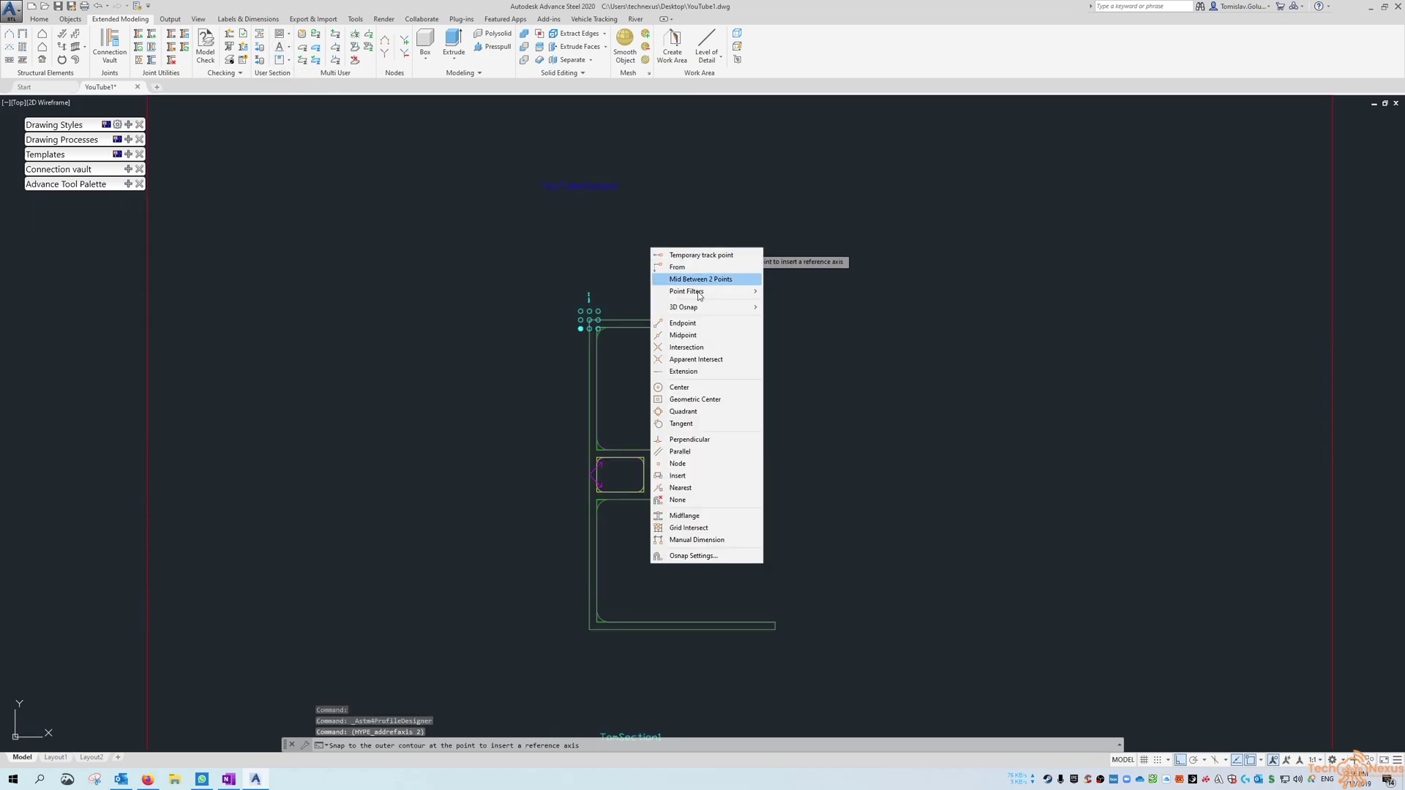
click(707, 335)
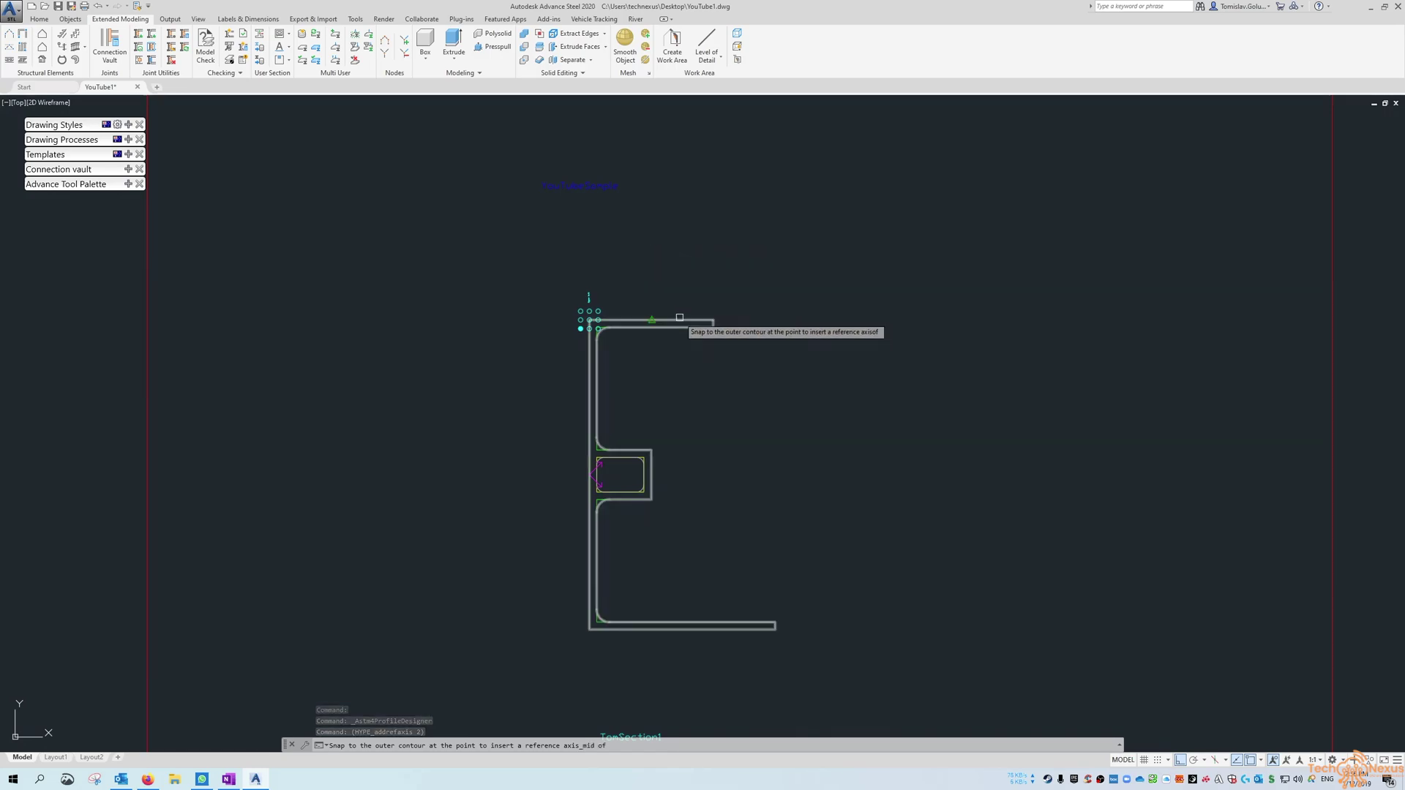
click(691, 324)
Step: Add a reference axis at the top flange's end, then another at a contour midpoint
click(290, 62)
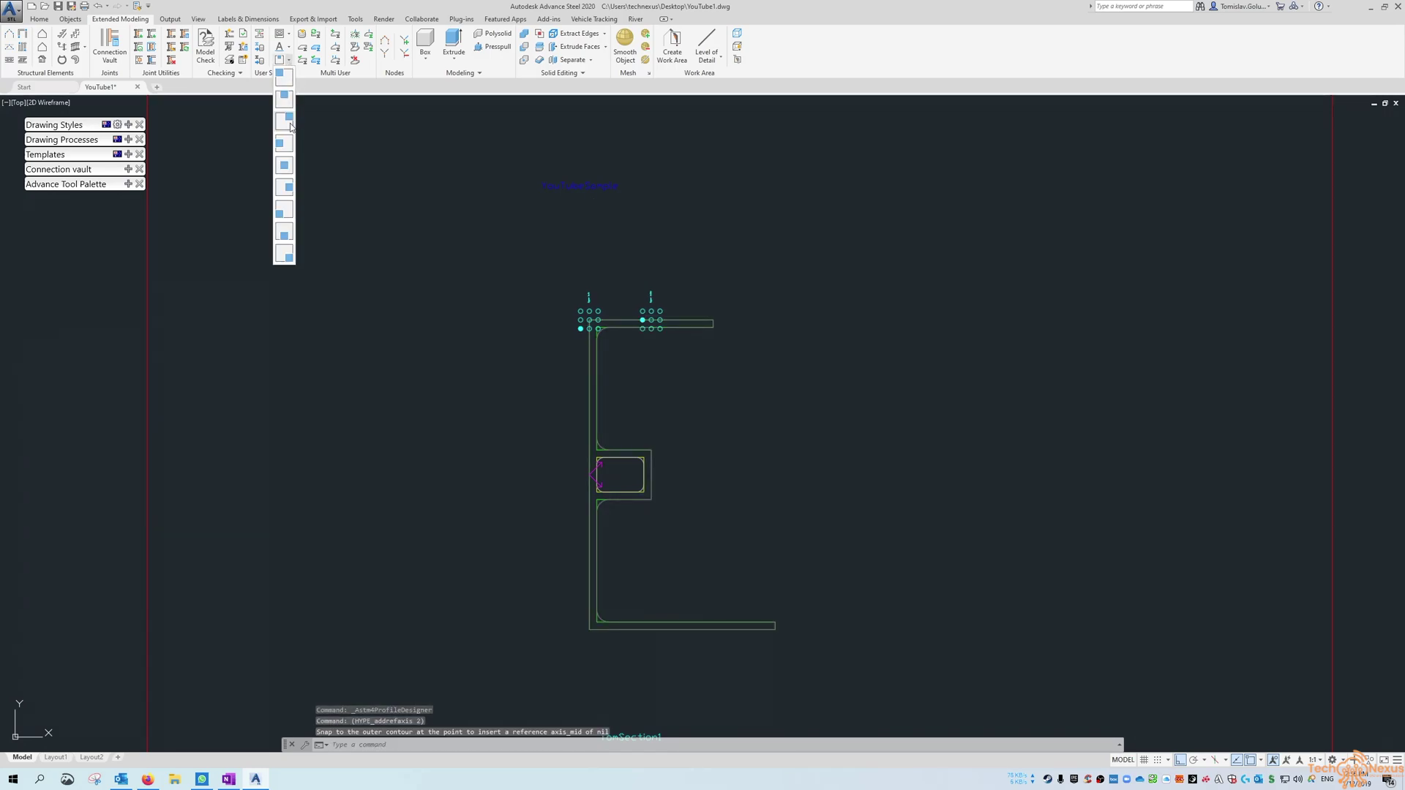
click(296, 130)
shift+right_click(699, 302)
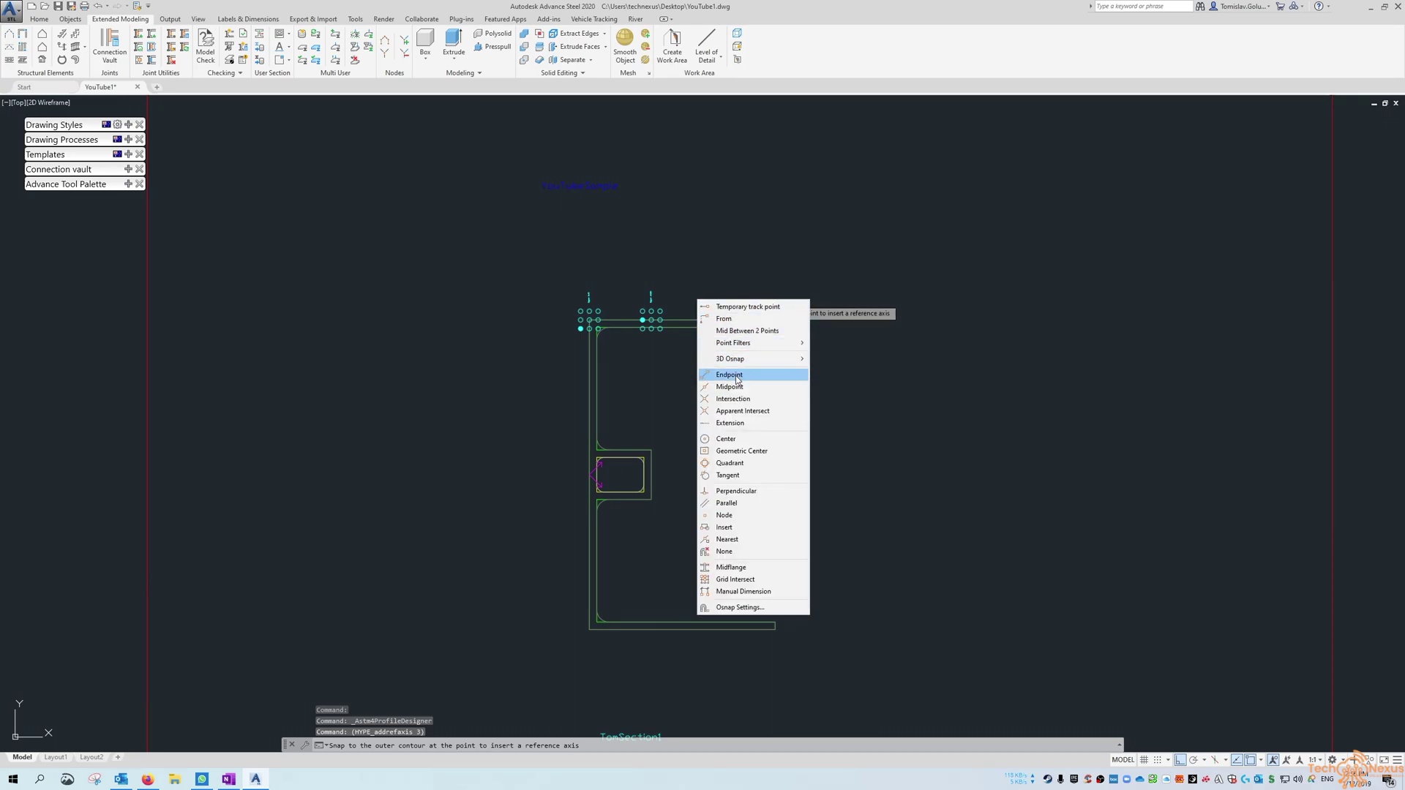
click(729, 374)
click(724, 322)
middle_drag(817, 311, 821, 293)
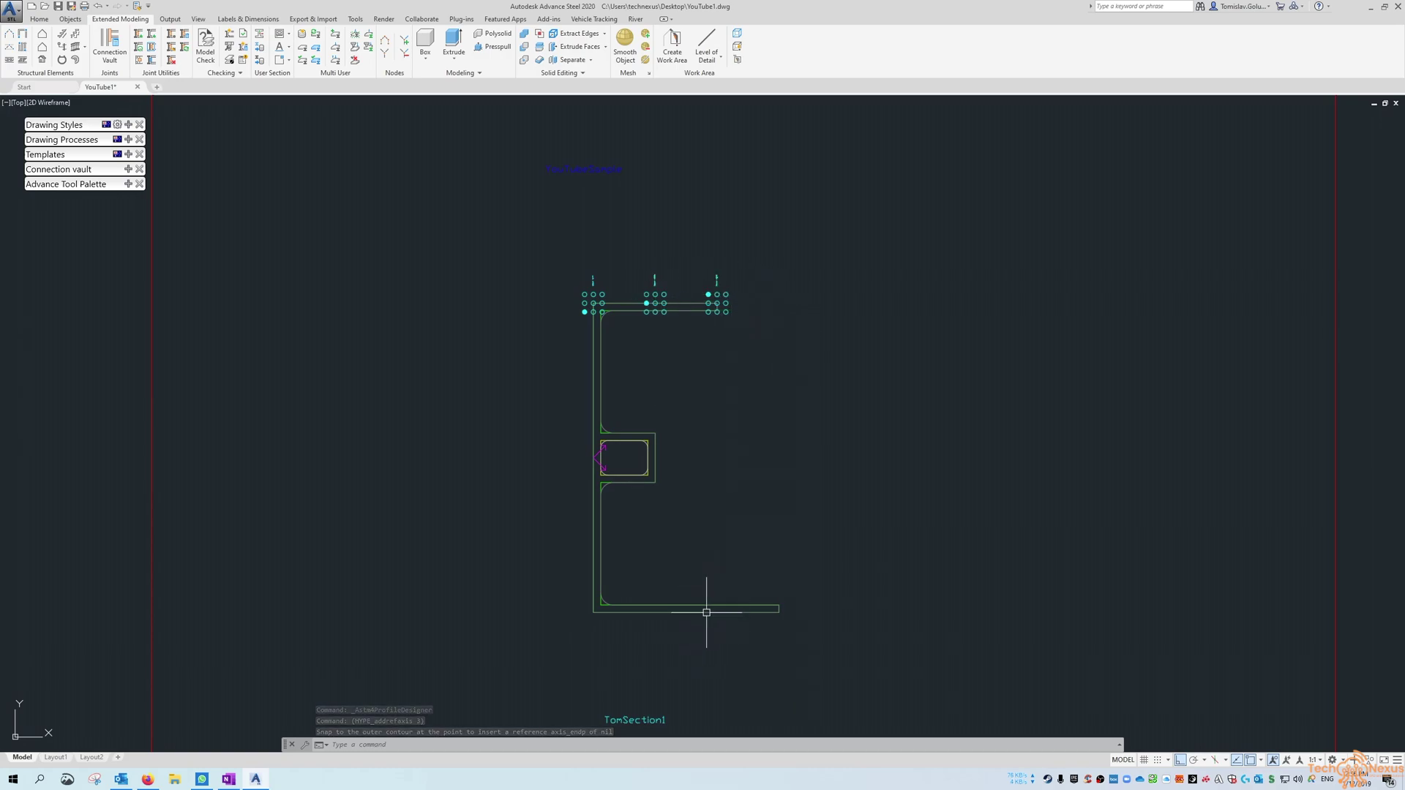
click(290, 60)
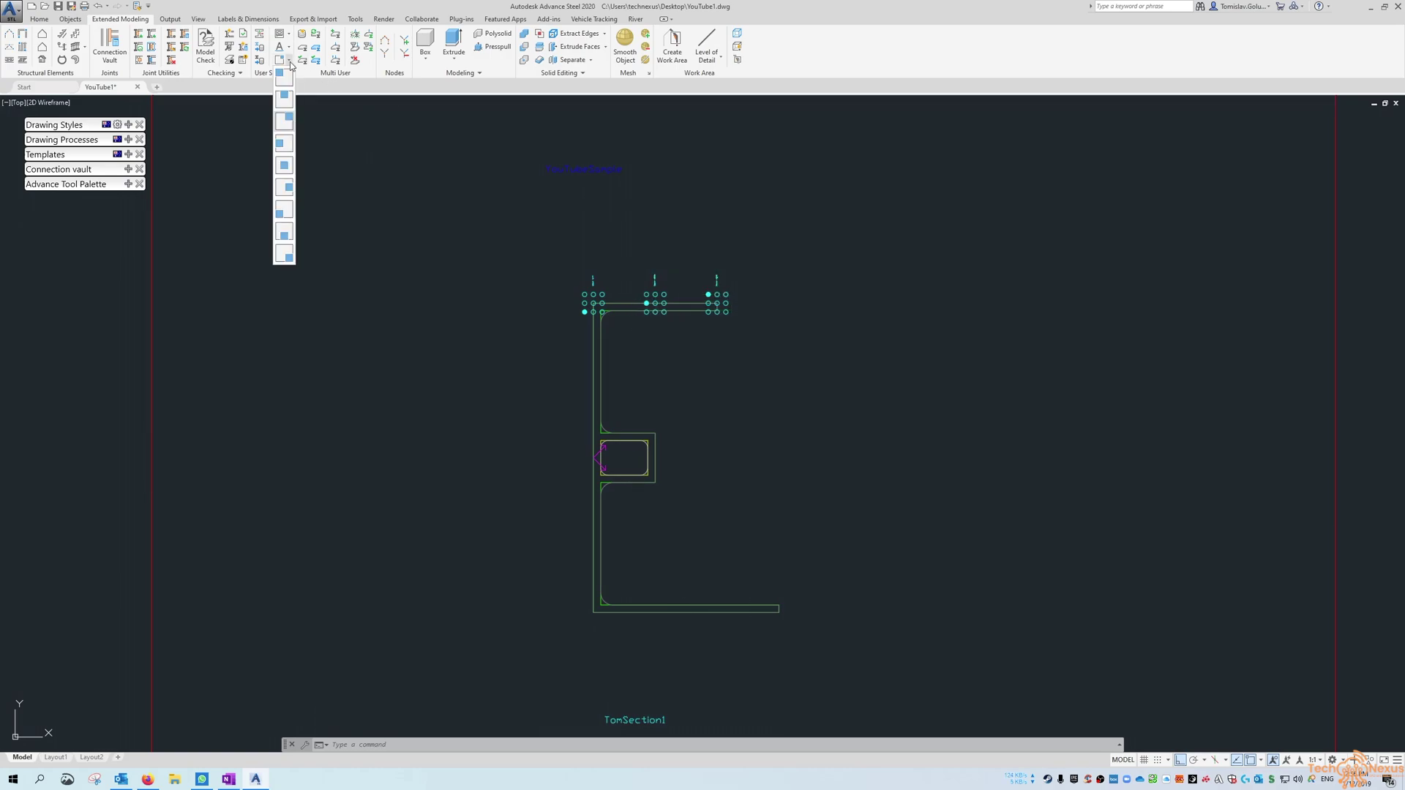
click(285, 151)
shift+right_click(515, 406)
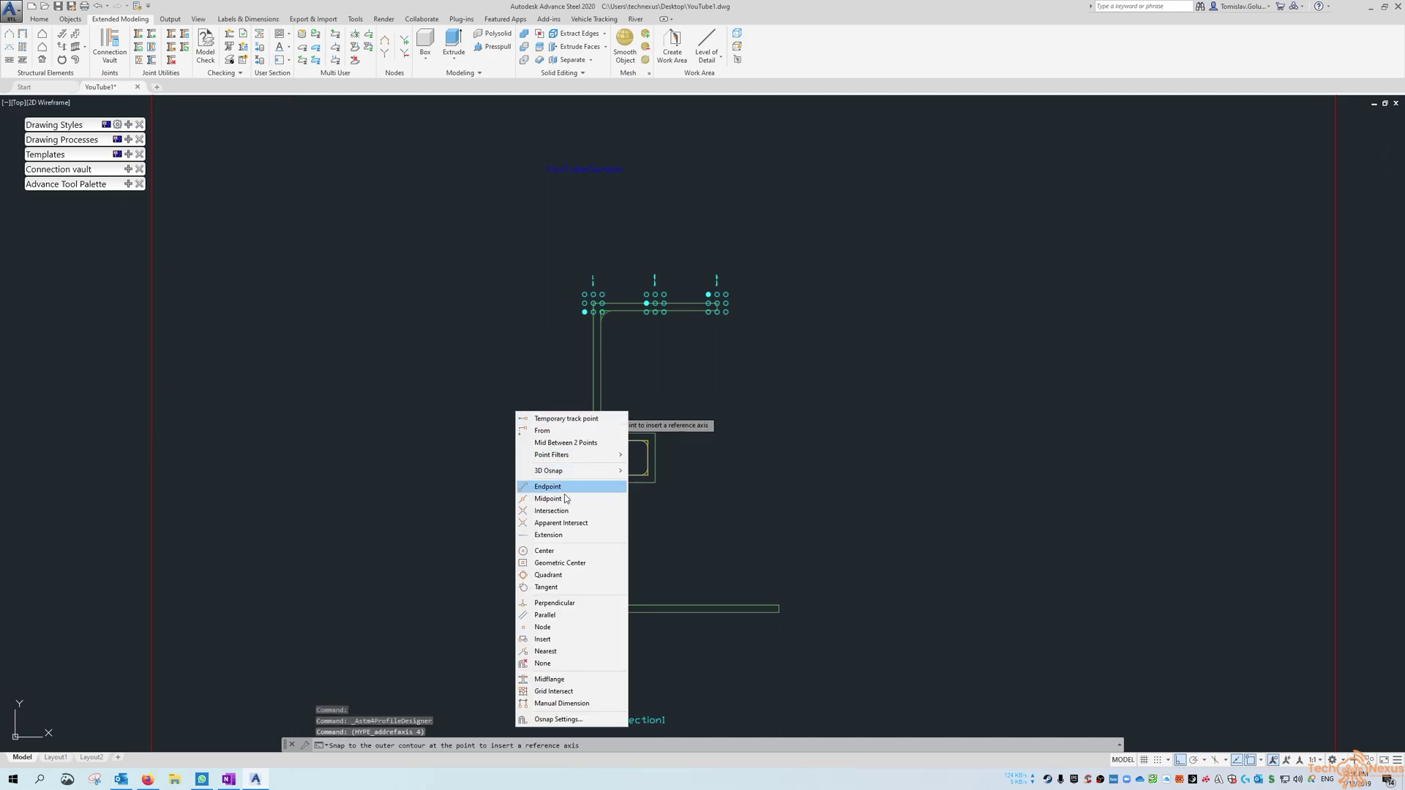
click(565, 492)
click(591, 517)
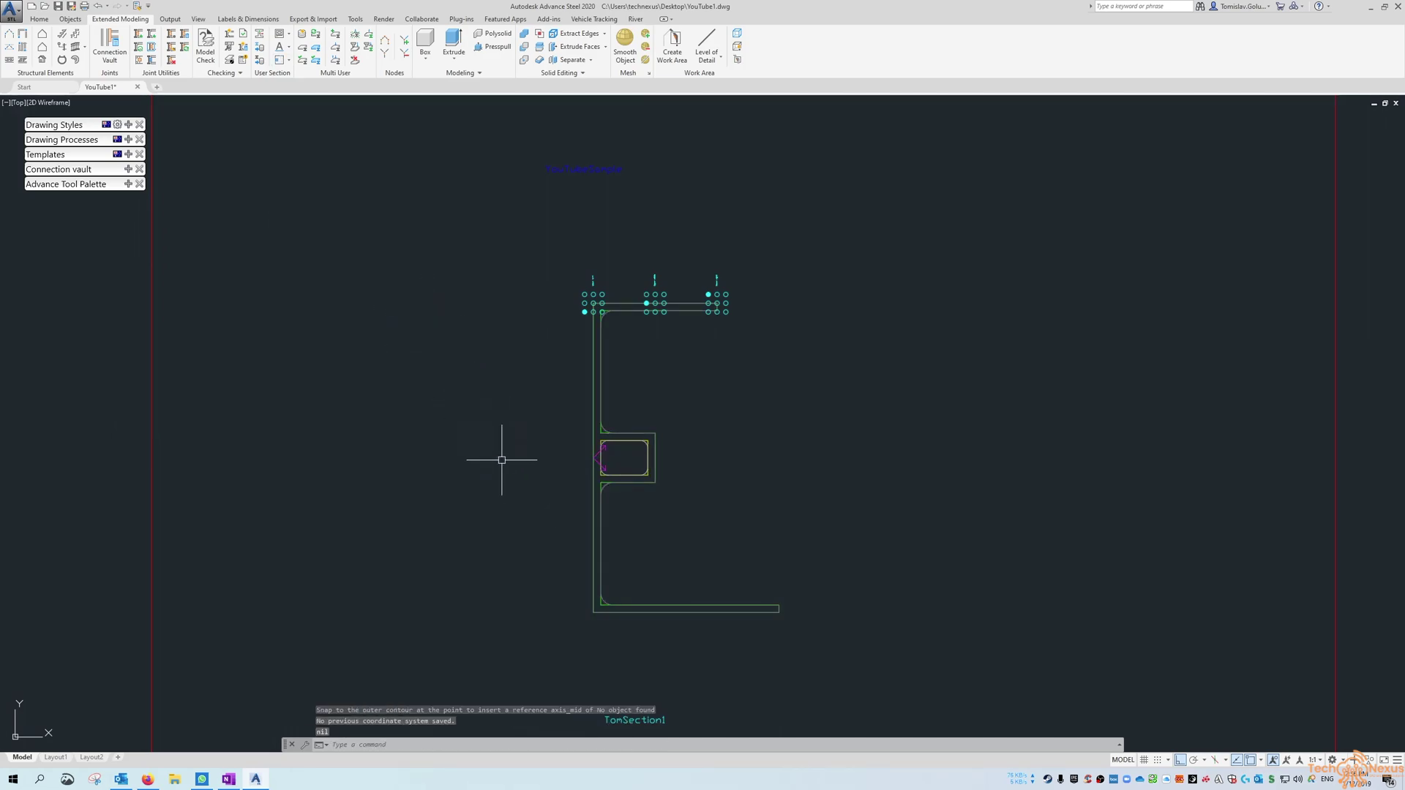
Step: Add a reference axis snapped to an endpoint of the E-profile
scroll(588, 498, up, 5)
scroll(602, 337, up, 6)
scroll(607, 321, down, 4)
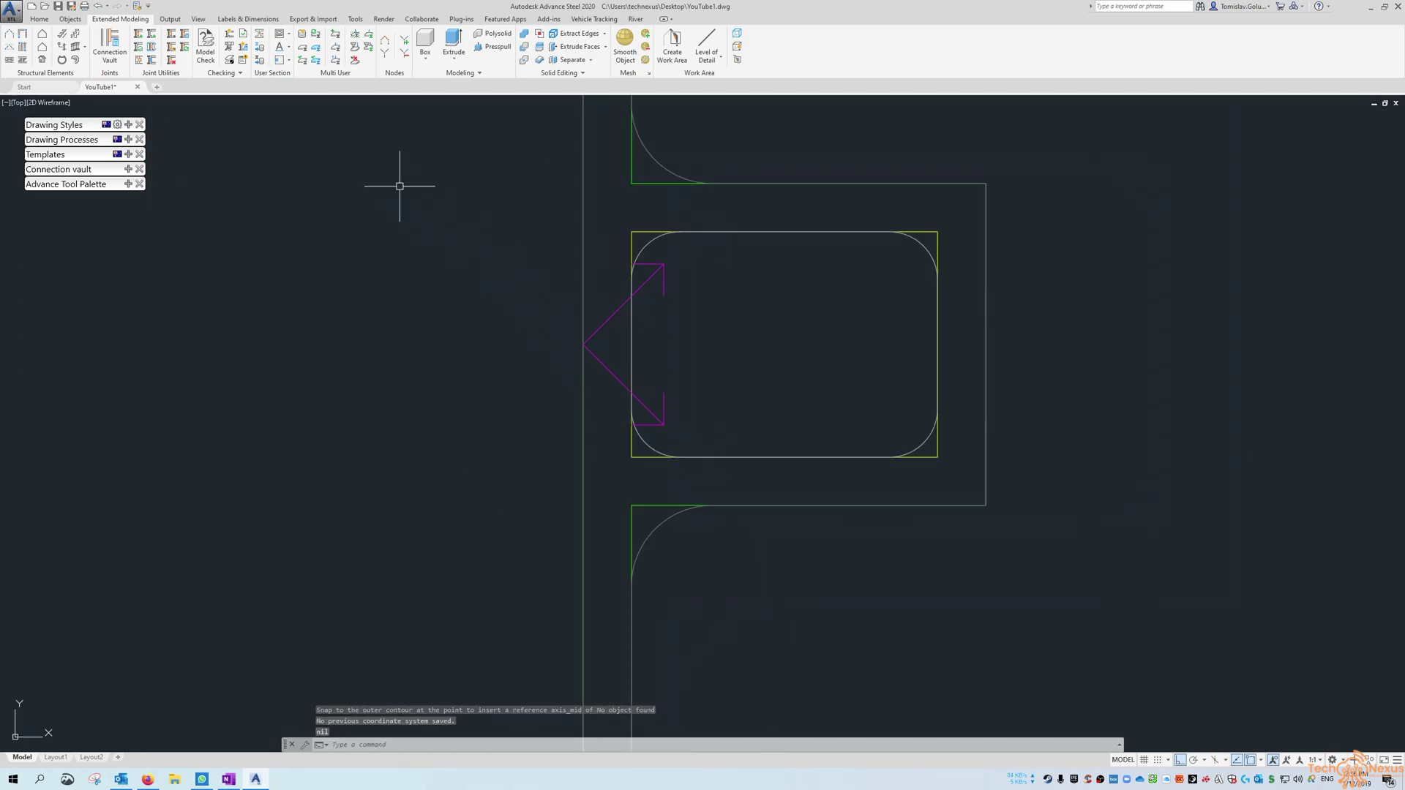
click(288, 61)
click(290, 212)
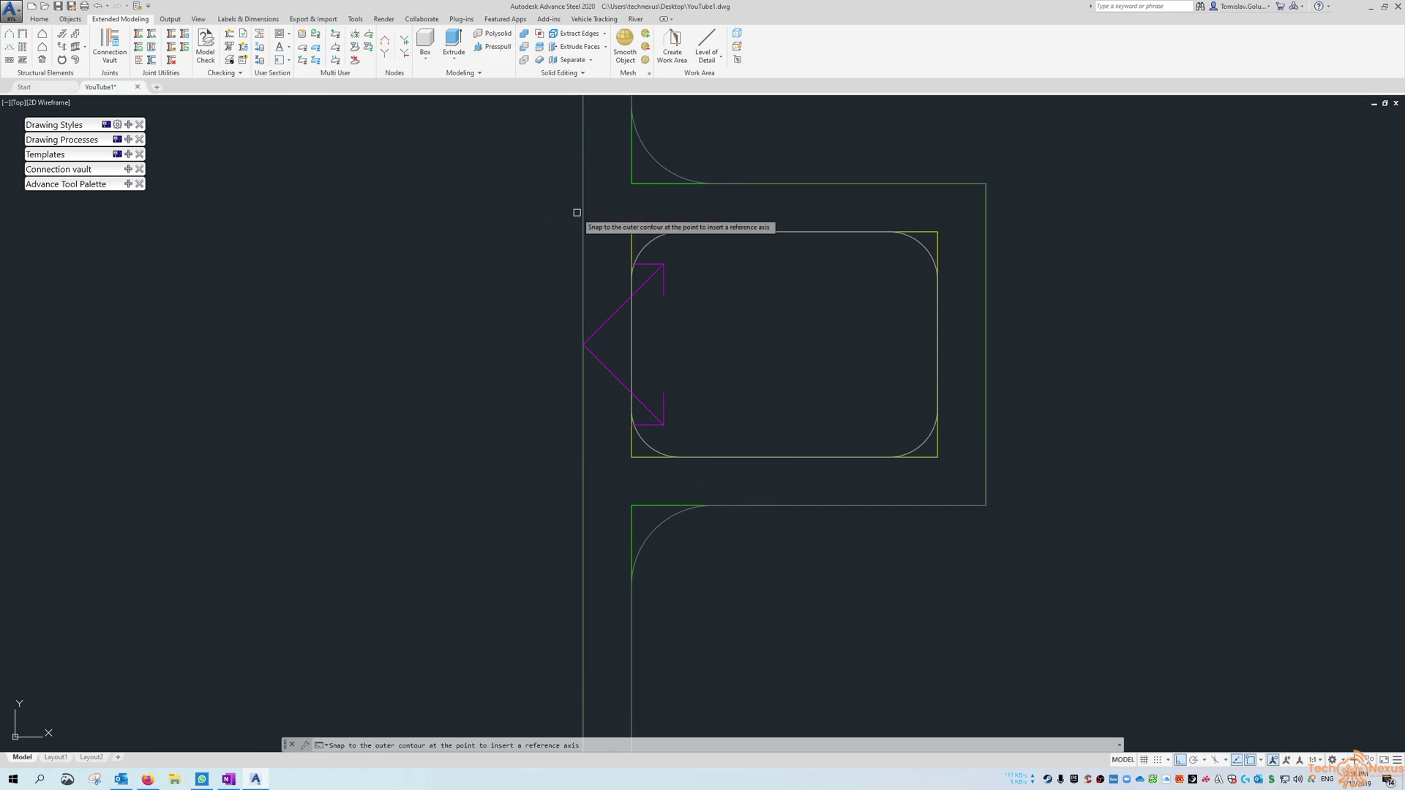
scroll(579, 220, down, 3)
shift+right_click(568, 185)
click(597, 257)
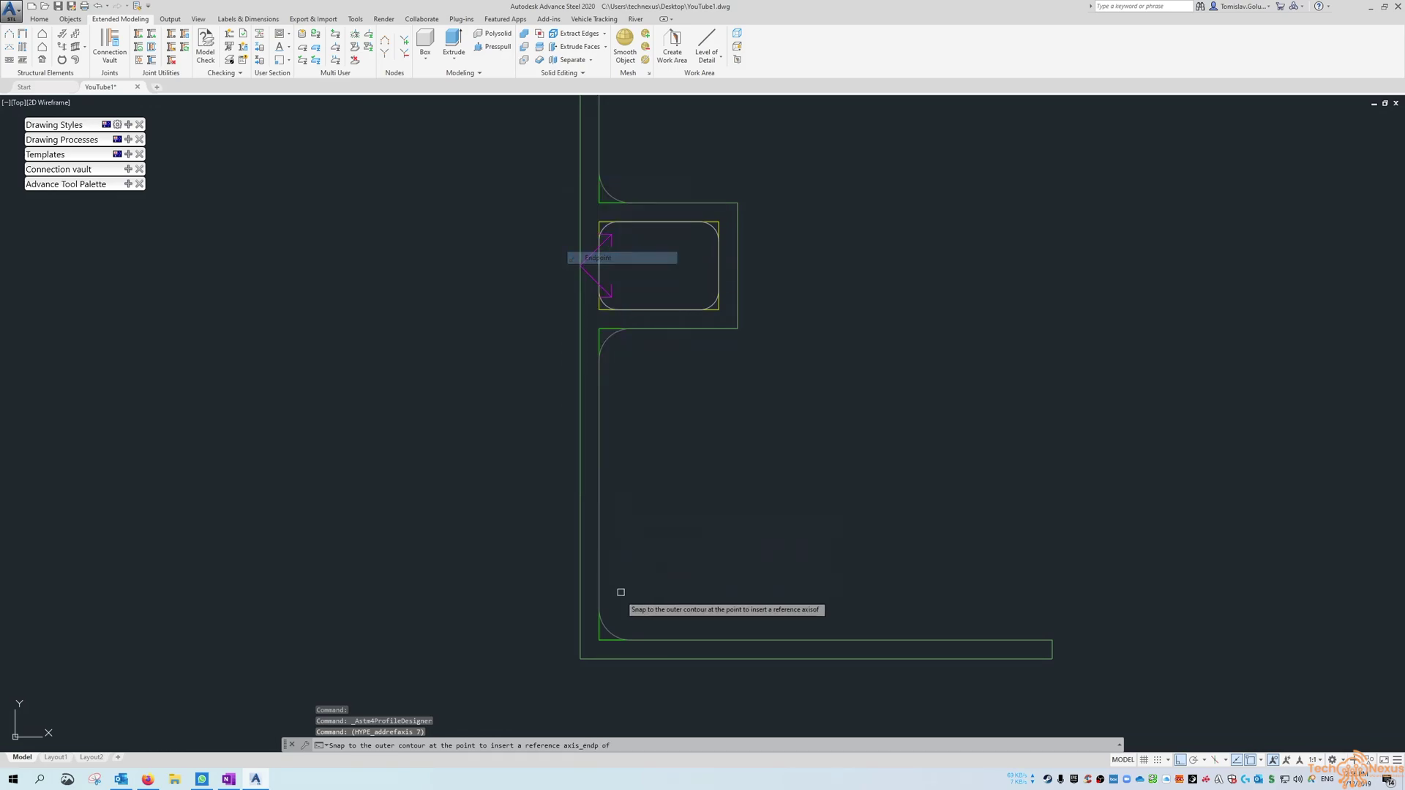
Step: Add reference axes at the bottom flange's midpoint and its right end
scroll(487, 426, down, 2)
scroll(487, 426, down, 2)
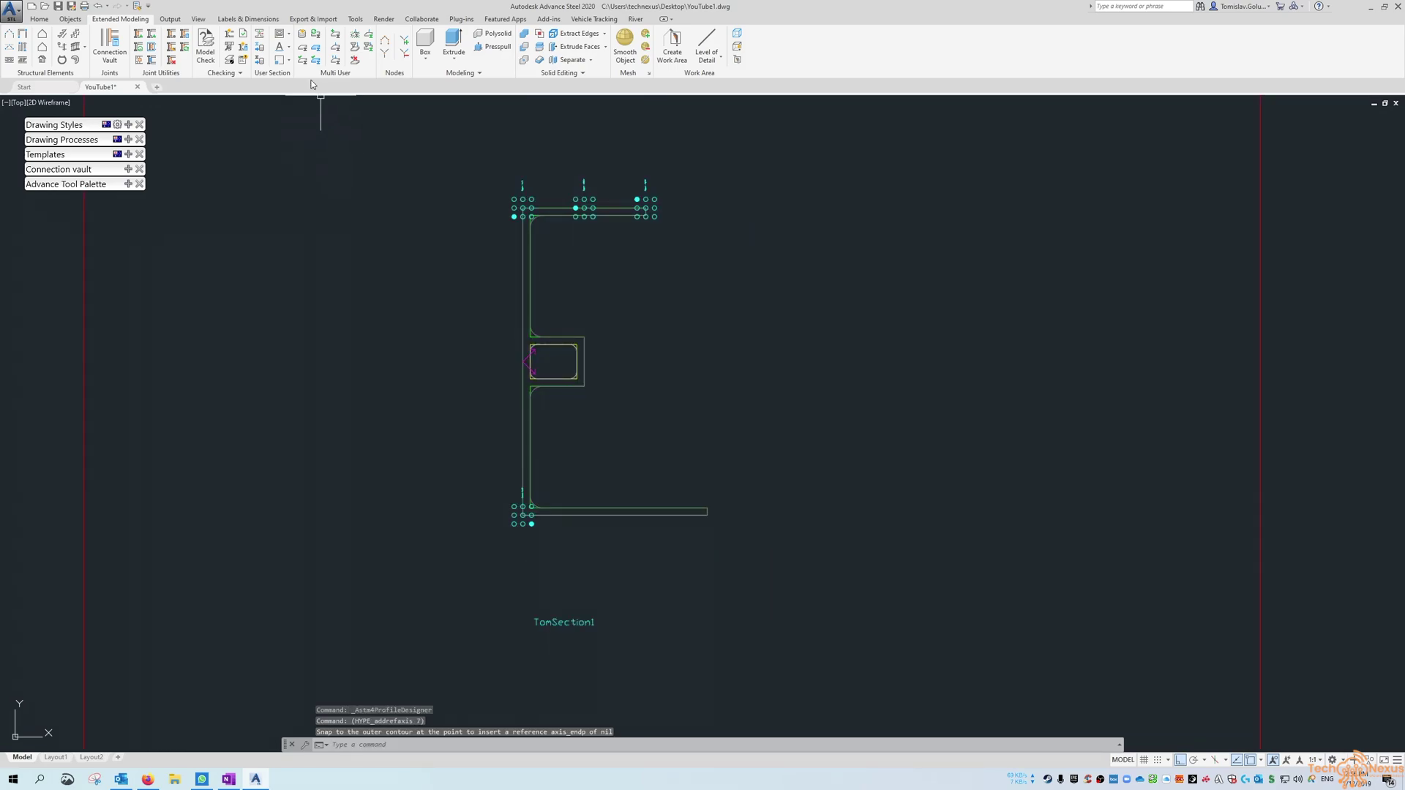
click(290, 62)
click(284, 231)
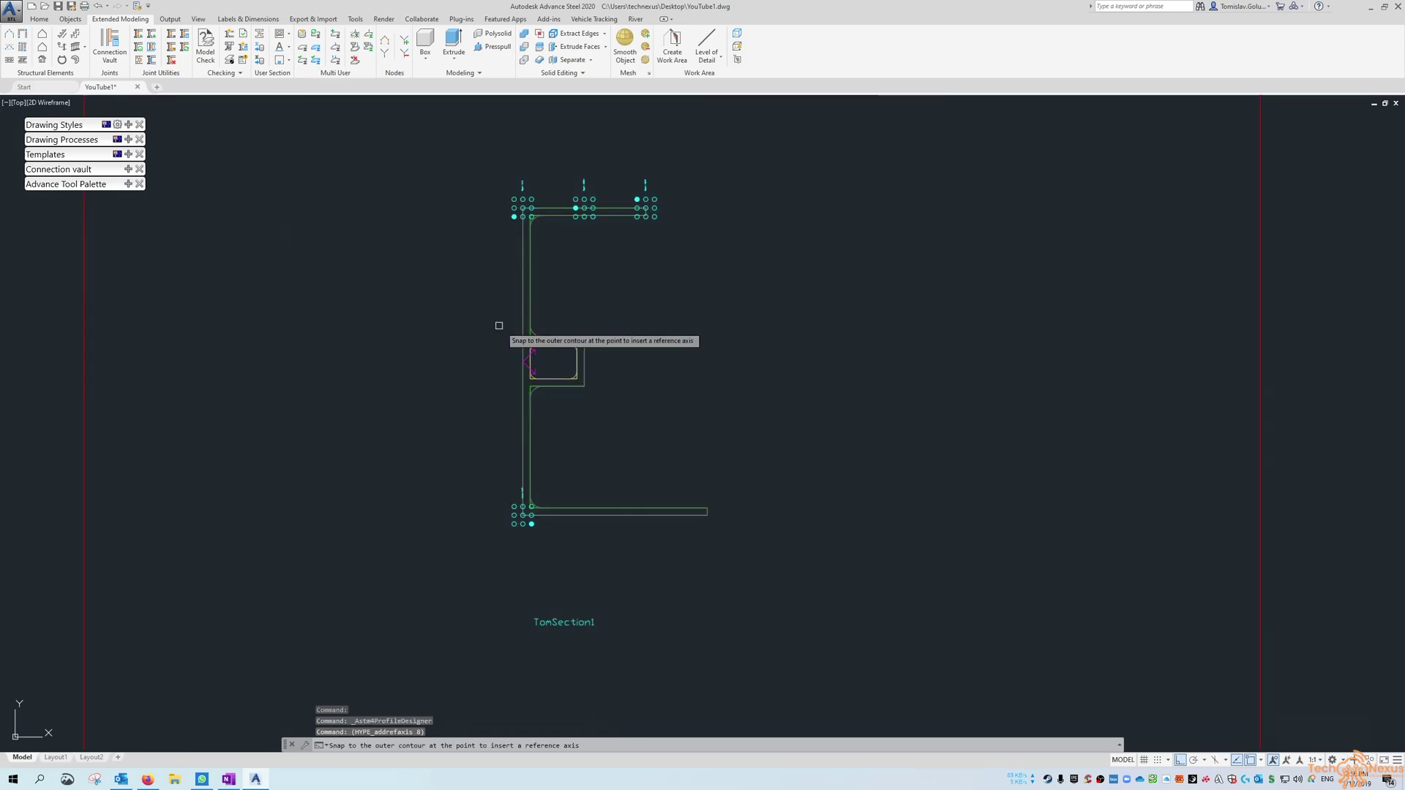
shift+right_click(504, 325)
click(537, 416)
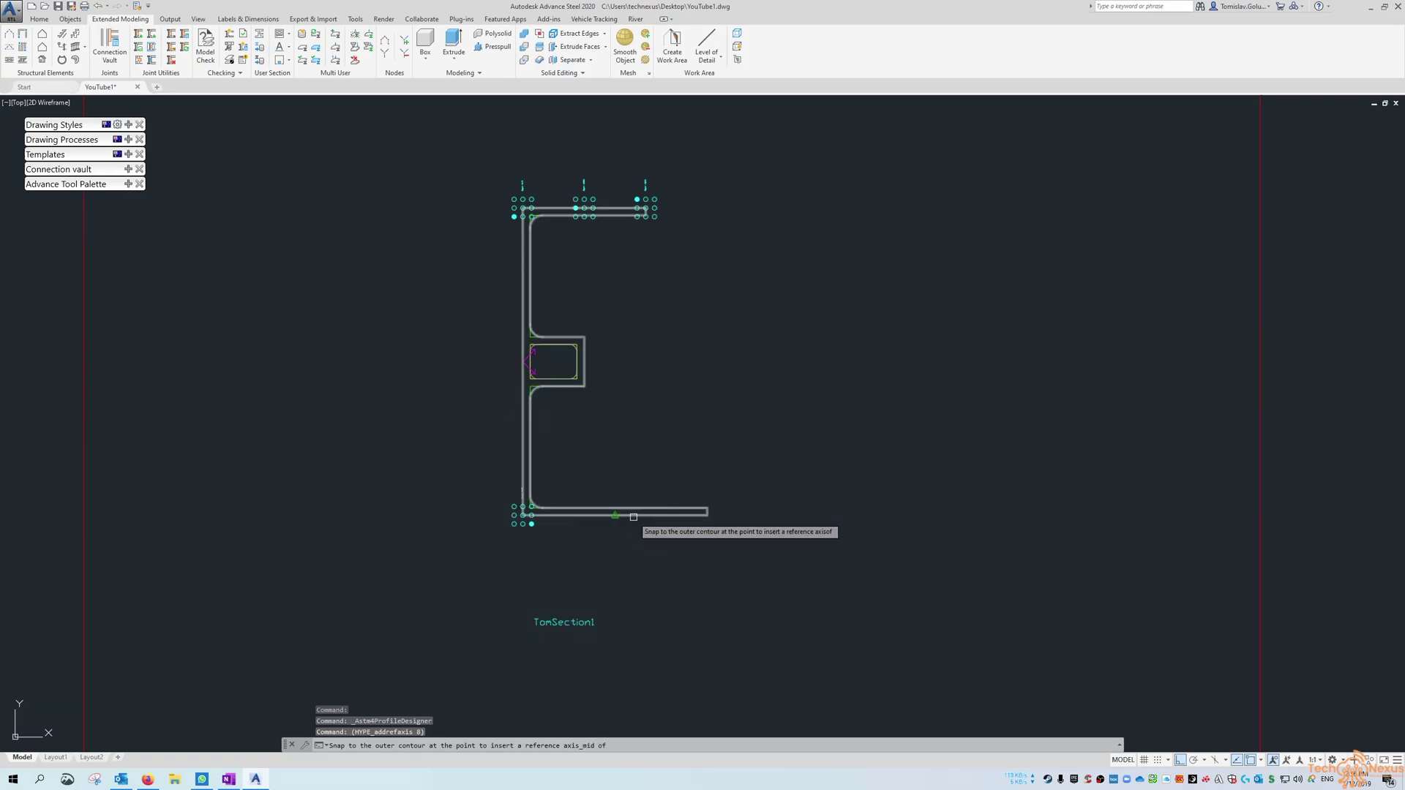
click(619, 514)
click(290, 61)
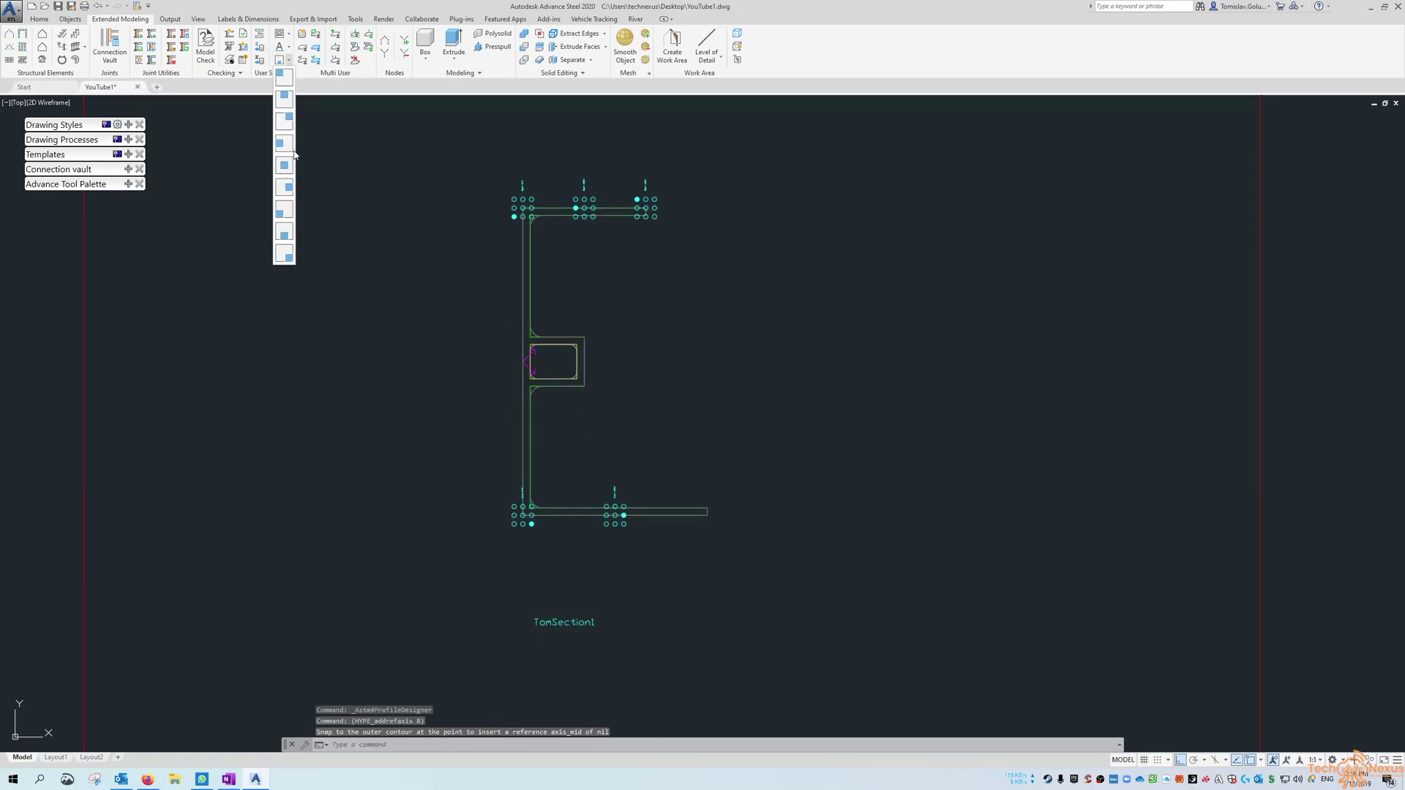
shift+right_click(660, 432)
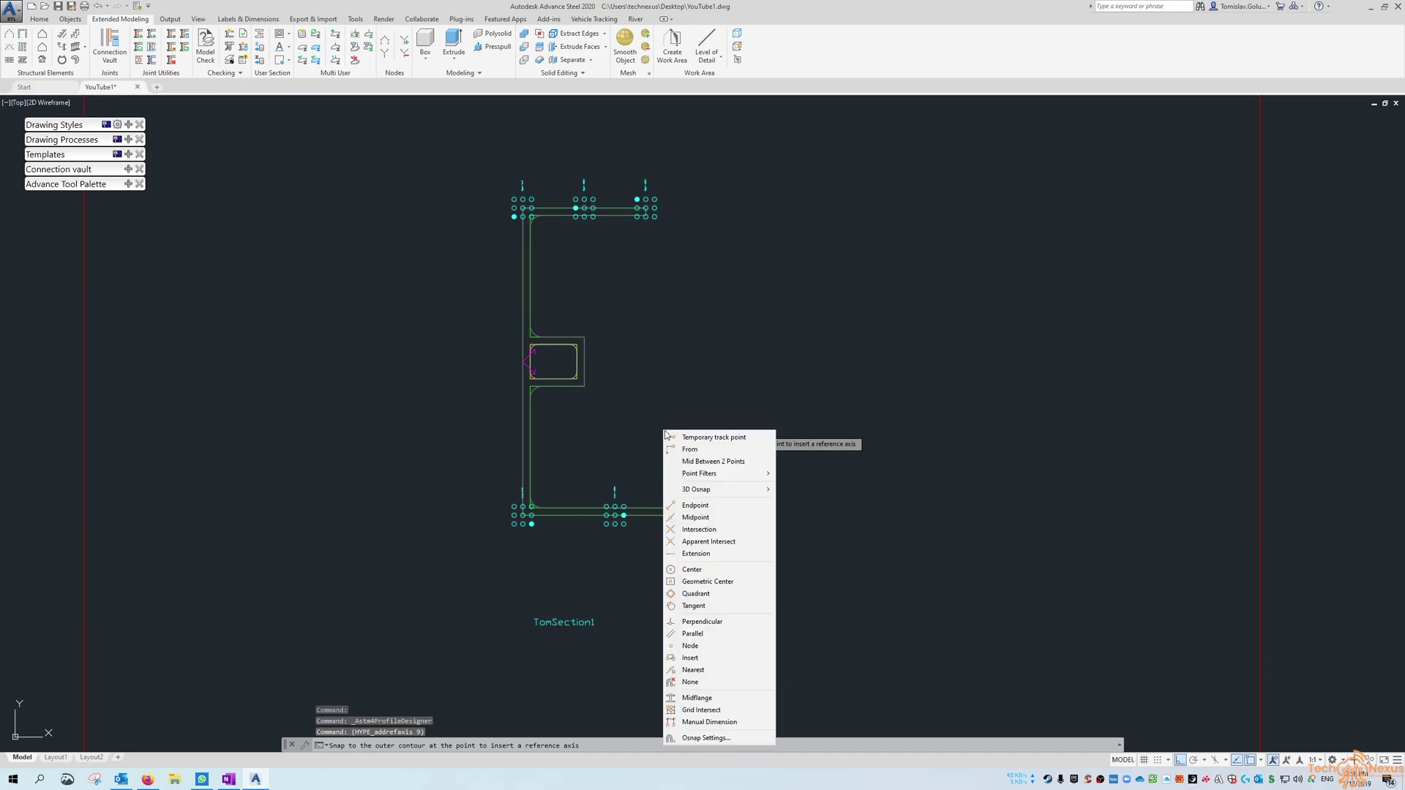
click(713, 507)
click(686, 516)
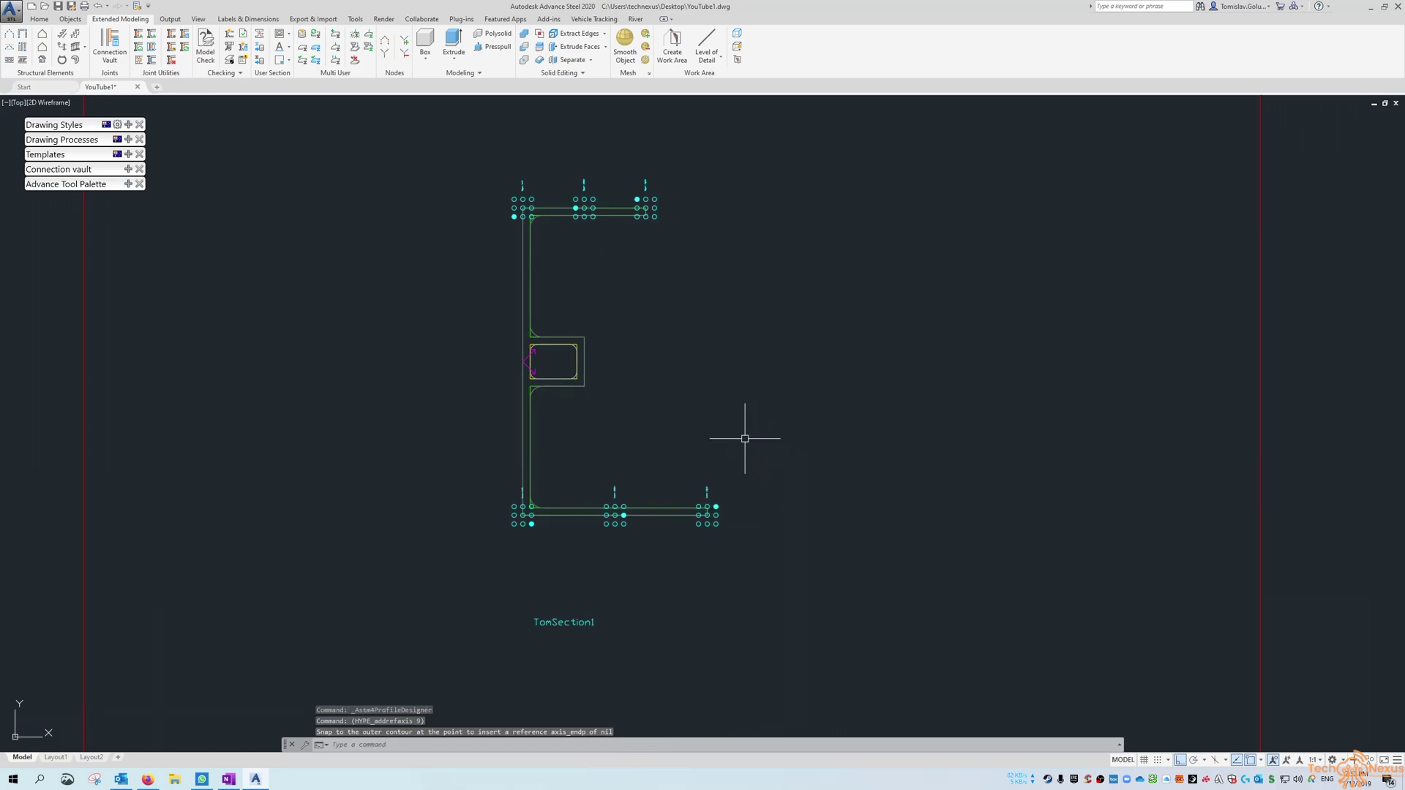
Step: Add midpoint reference axes on the contour and the middle plate's right edge
scroll(512, 340, up, 5)
click(289, 61)
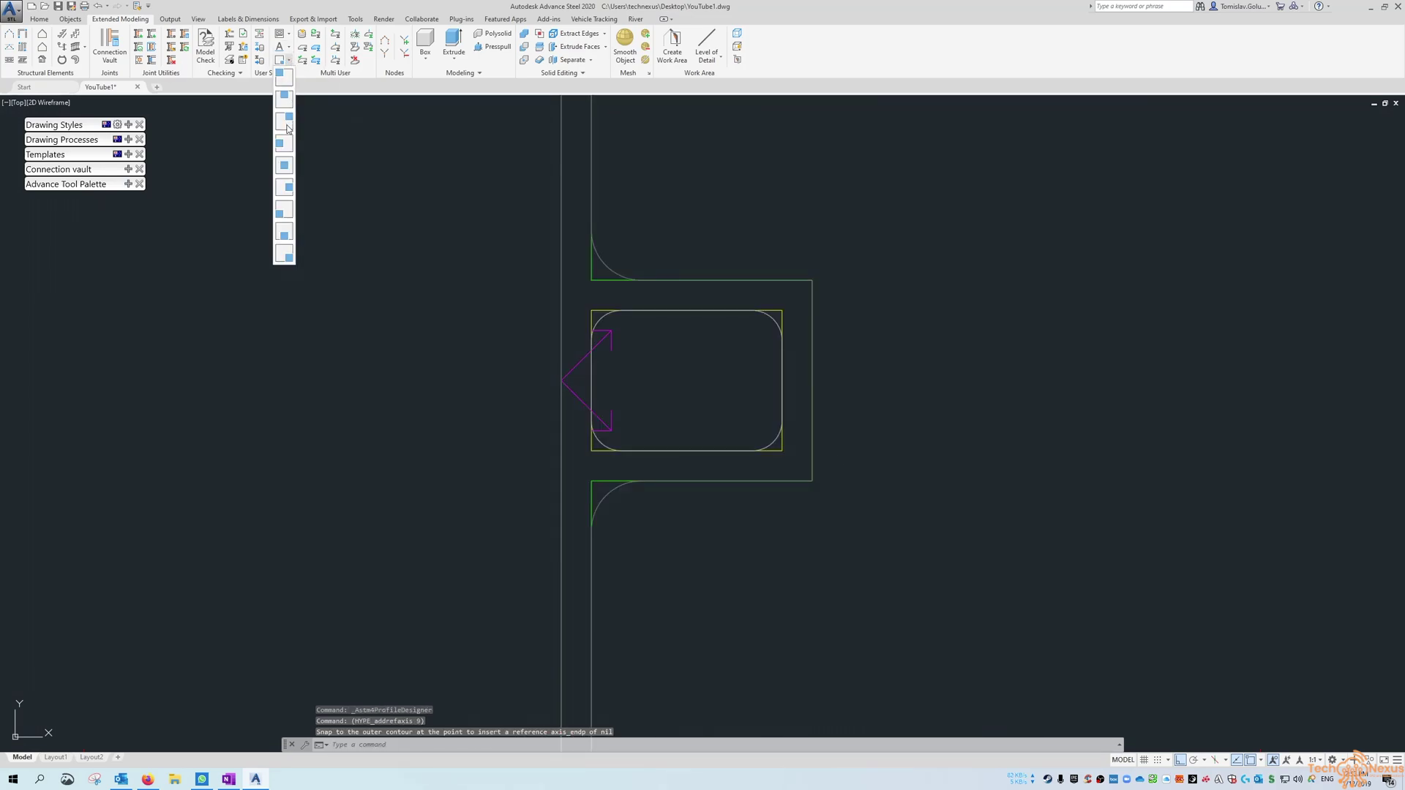
click(288, 144)
shift+right_click(567, 291)
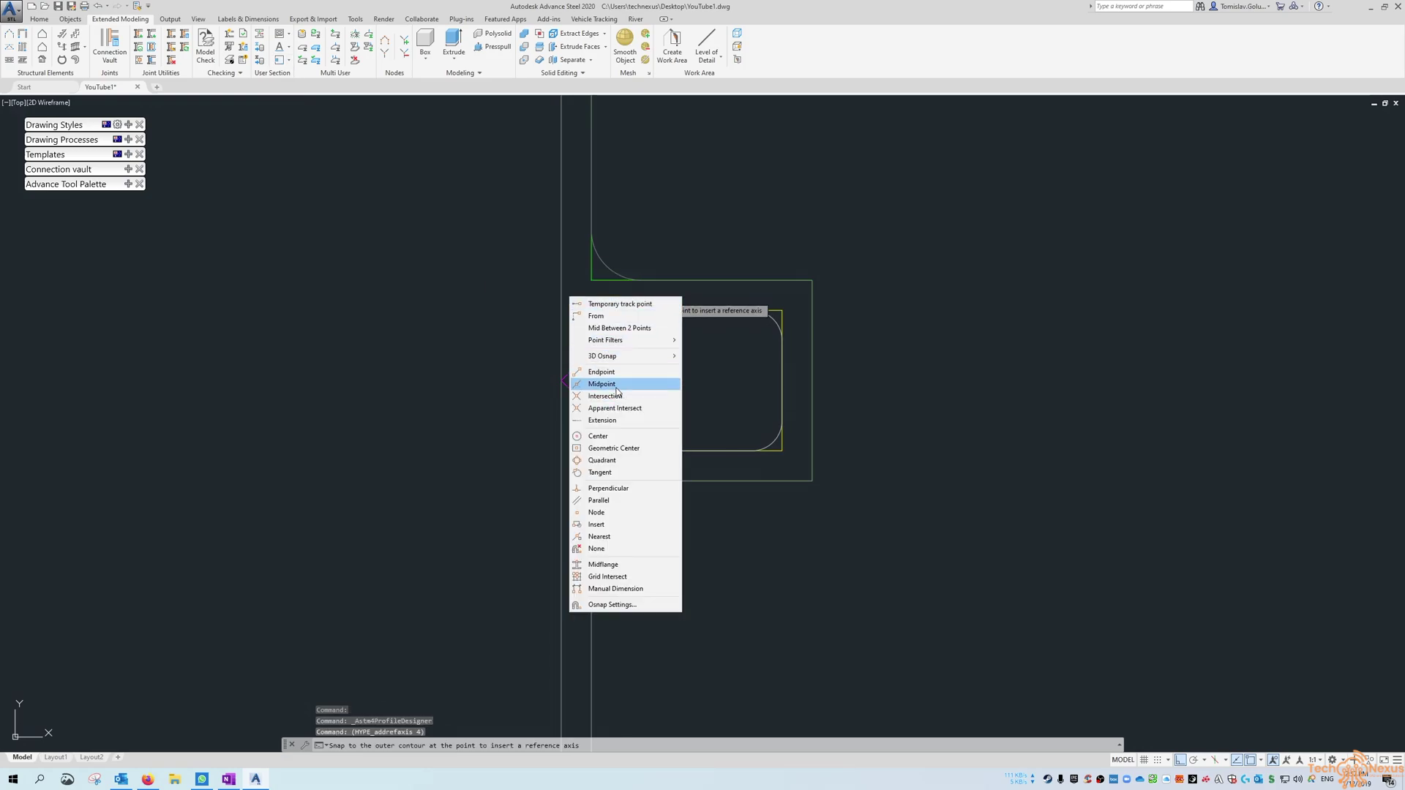
click(607, 385)
click(563, 315)
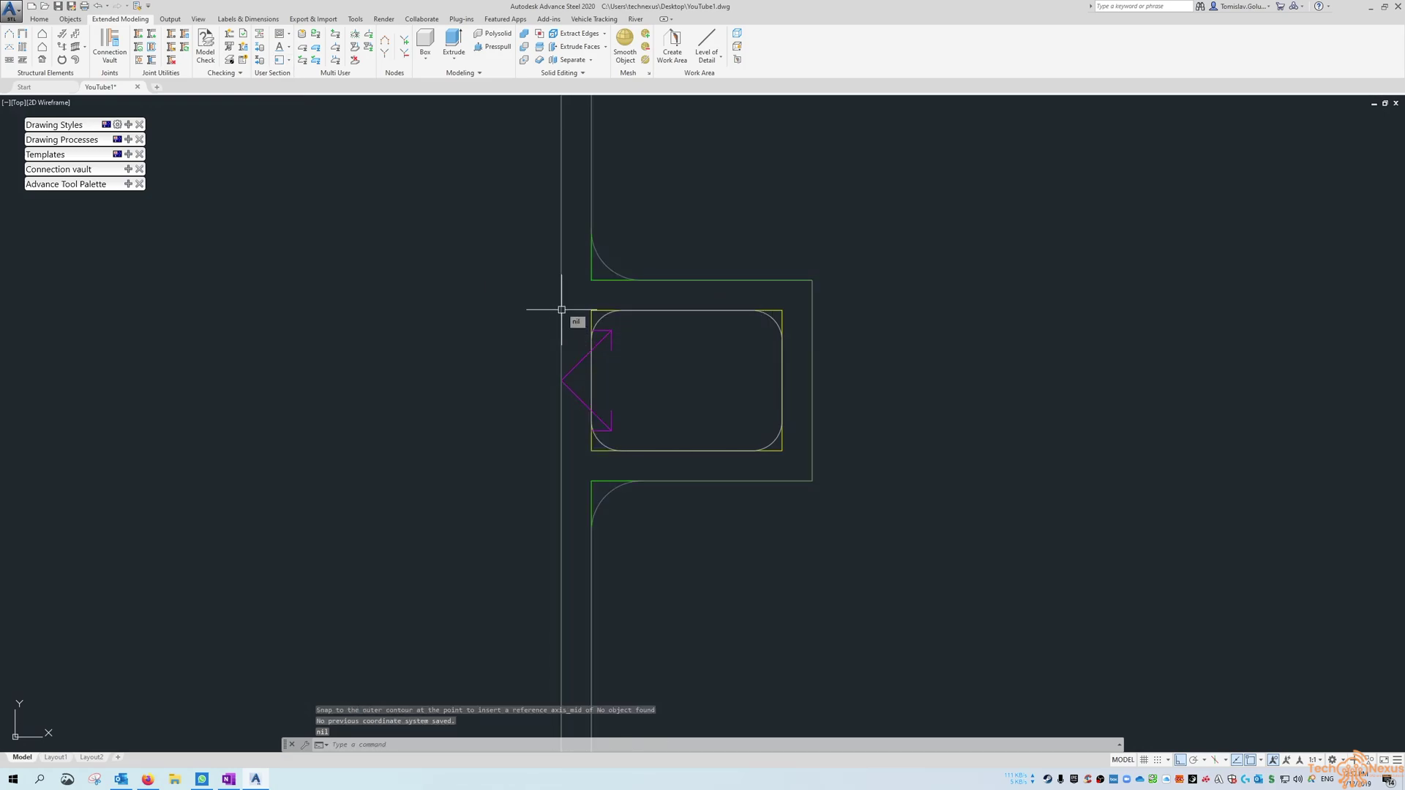
click(290, 63)
click(285, 199)
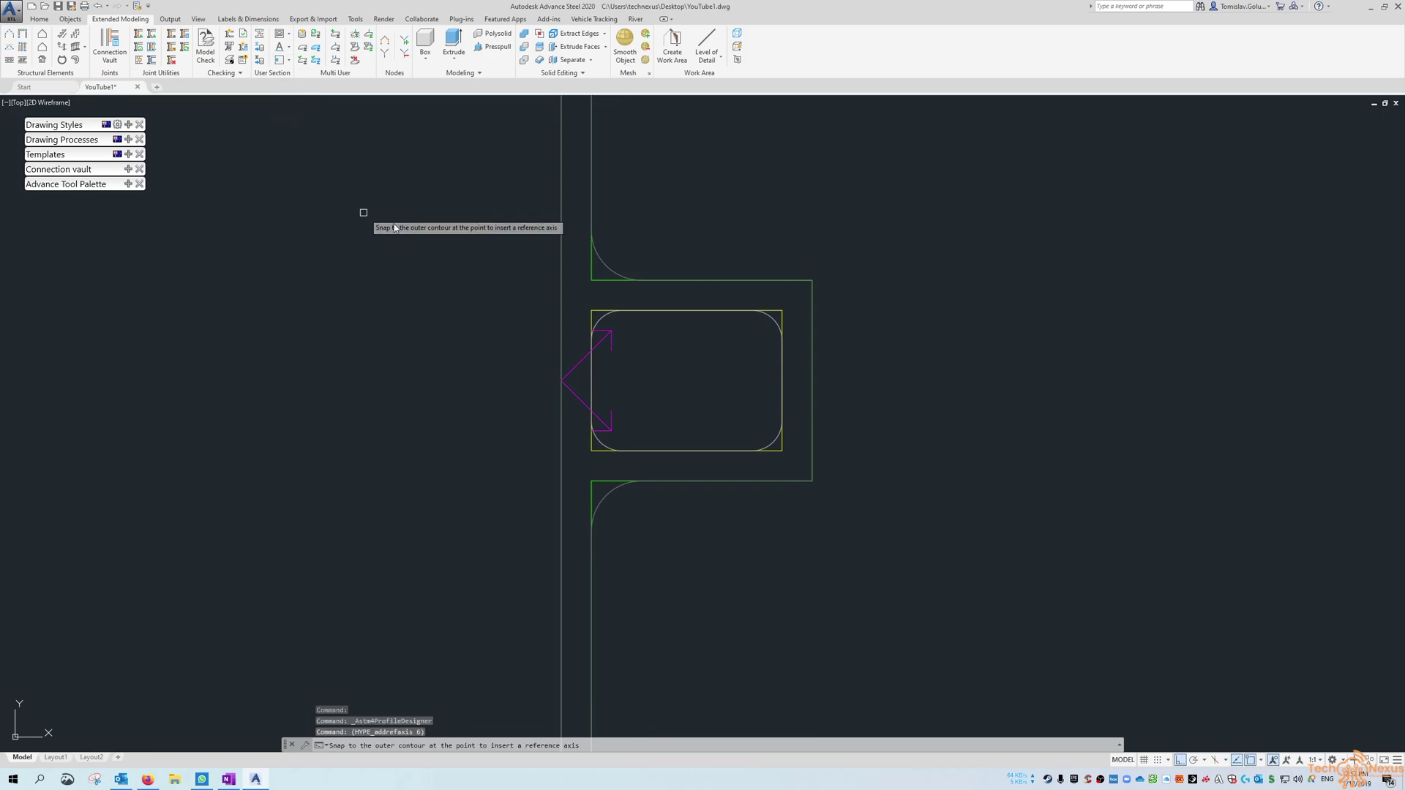
shift+right_click(476, 242)
click(512, 329)
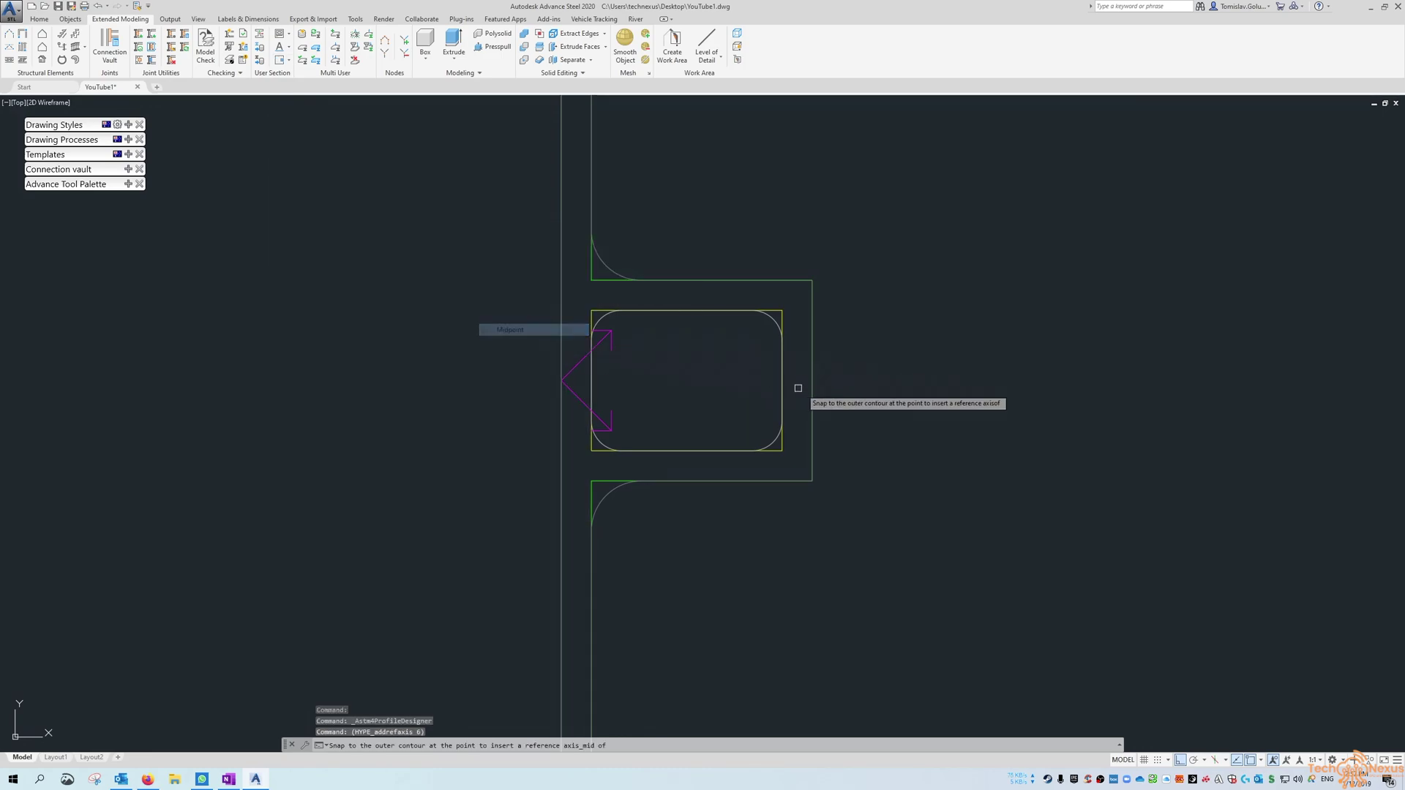
click(814, 366)
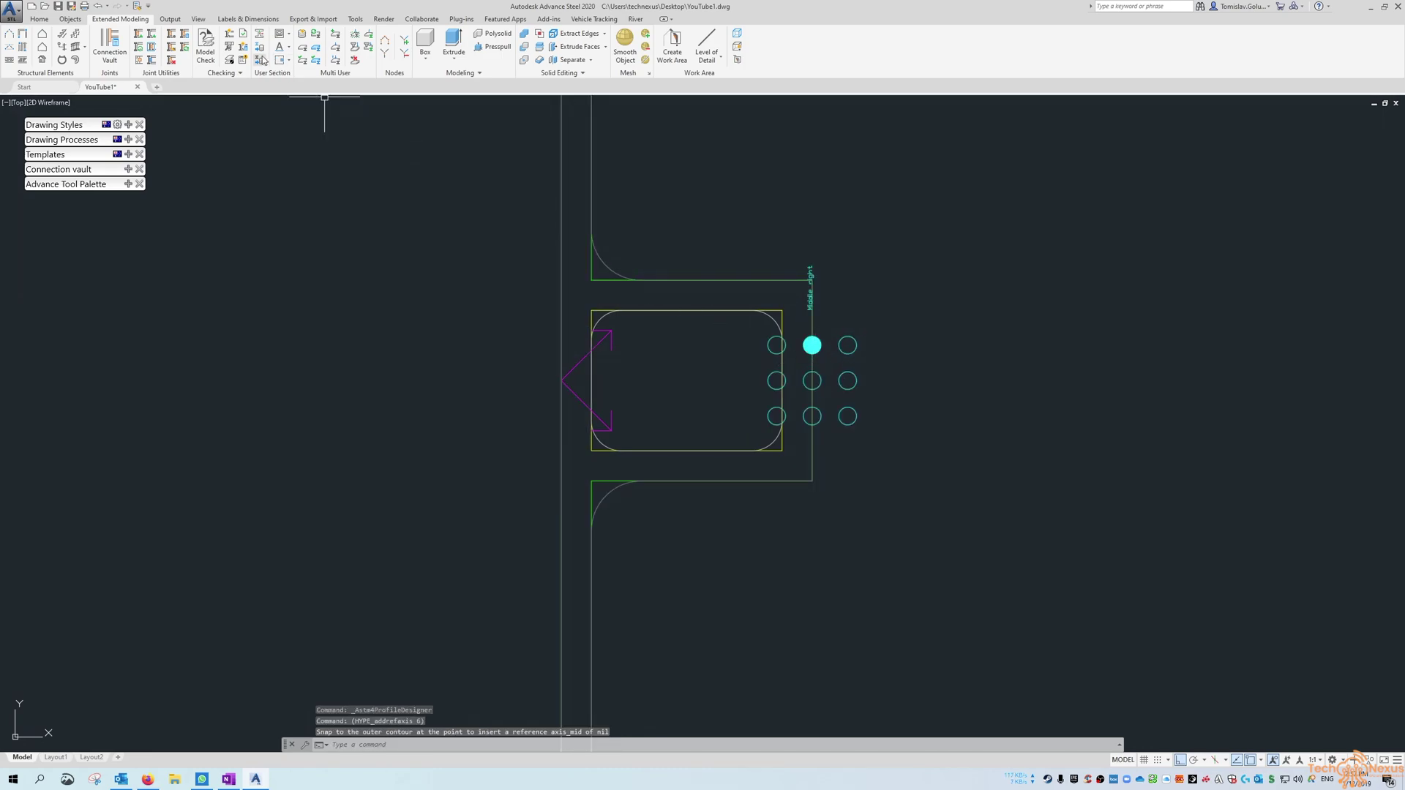
Step: Place a reference axis midway between endpoints above and below the middle plate
click(290, 65)
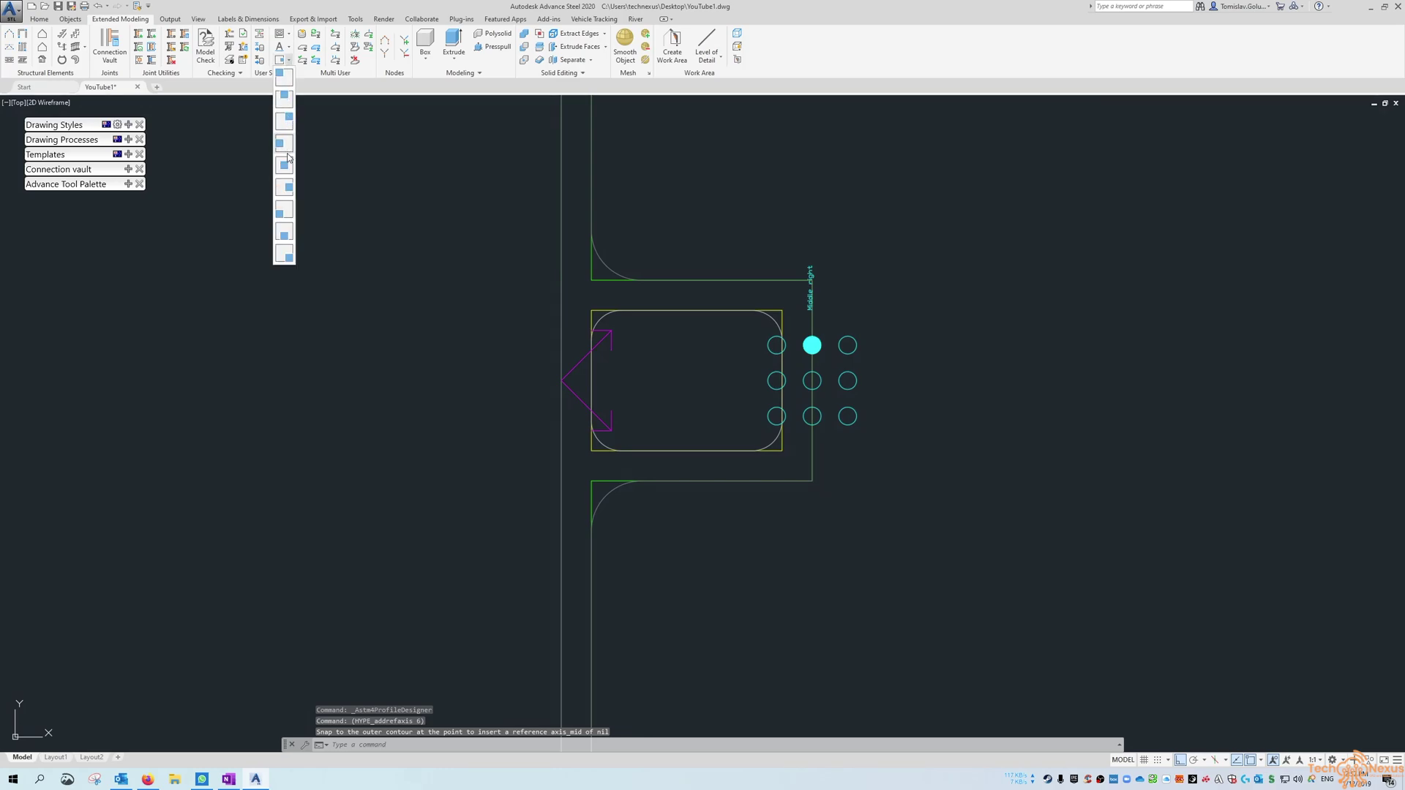
click(285, 176)
shift+right_click(724, 270)
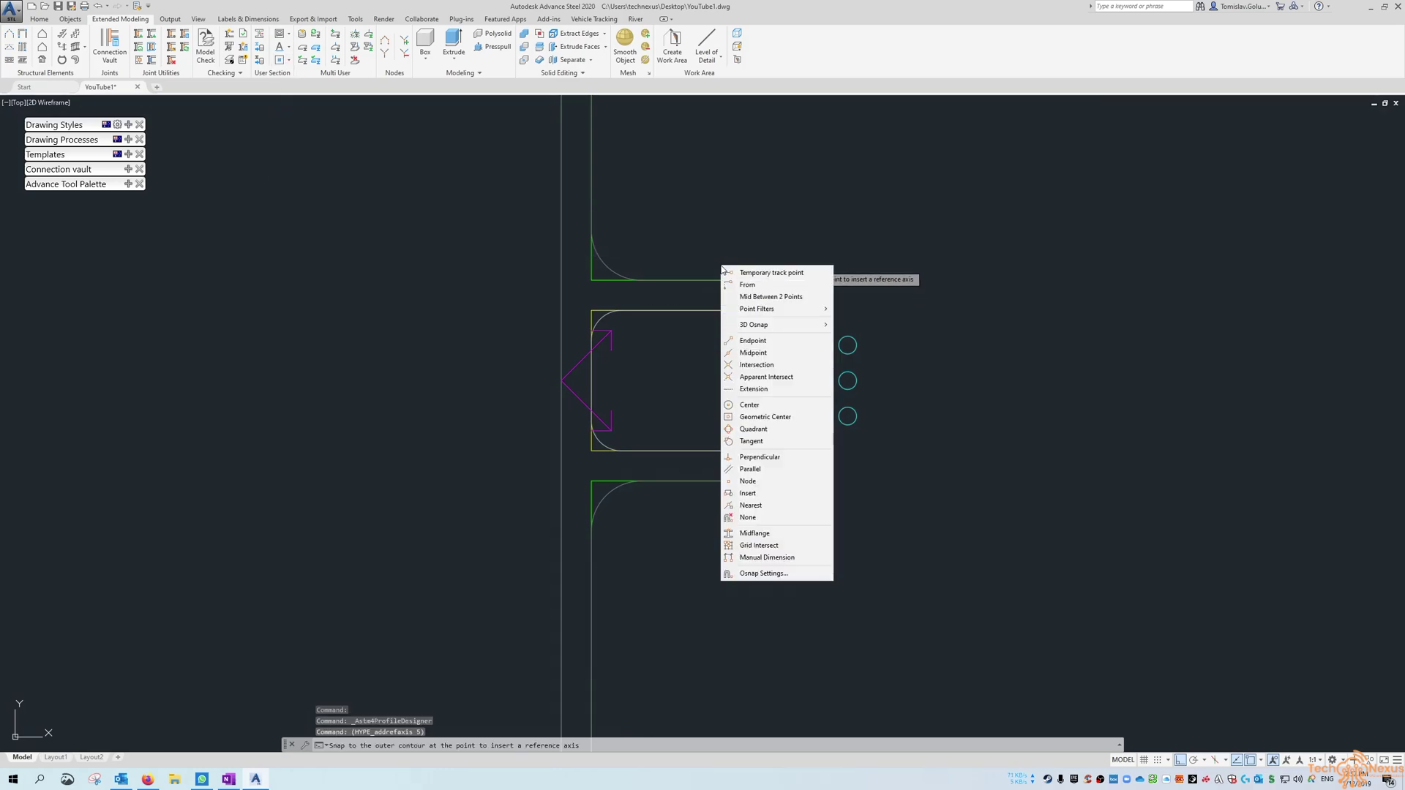
click(754, 291)
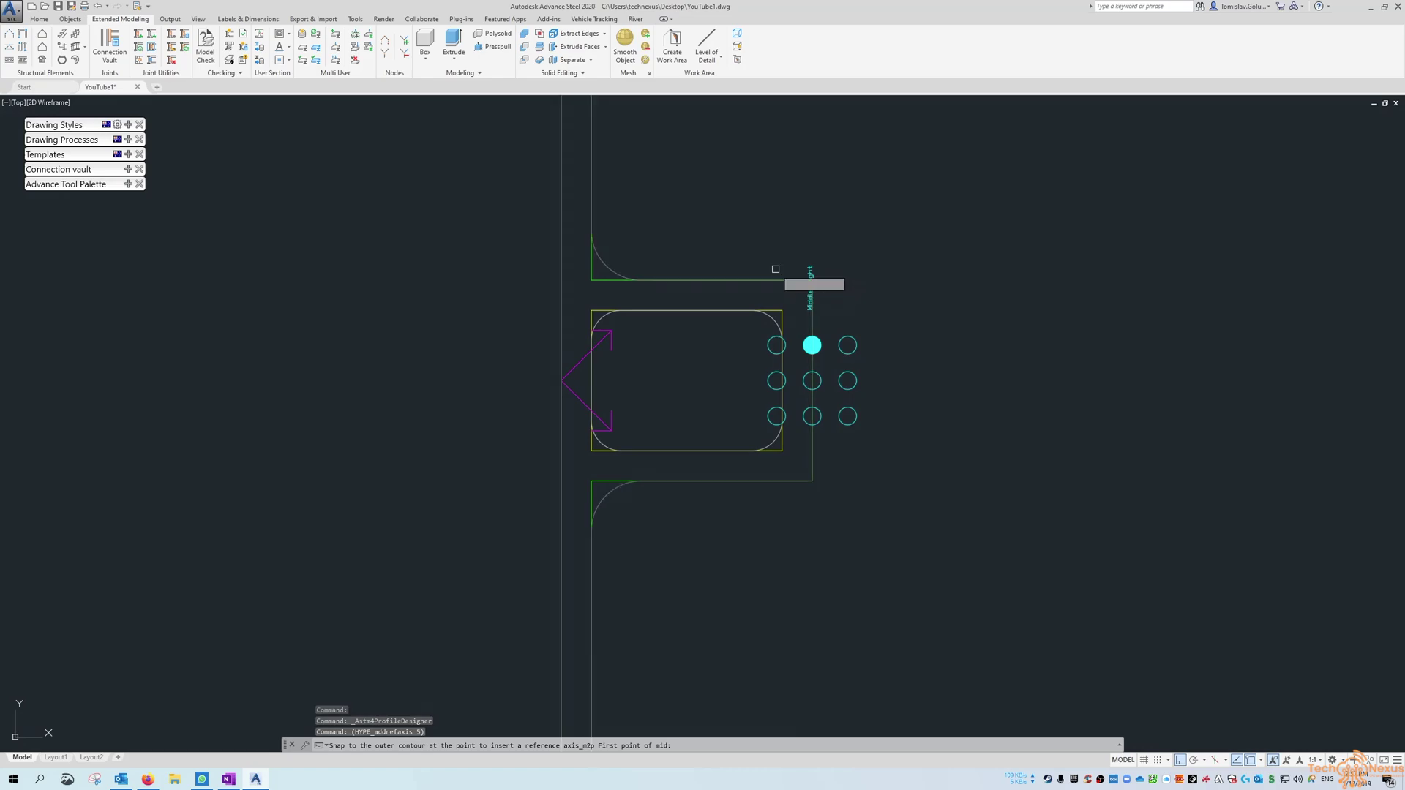
text(end)
key(Return)
click(774, 269)
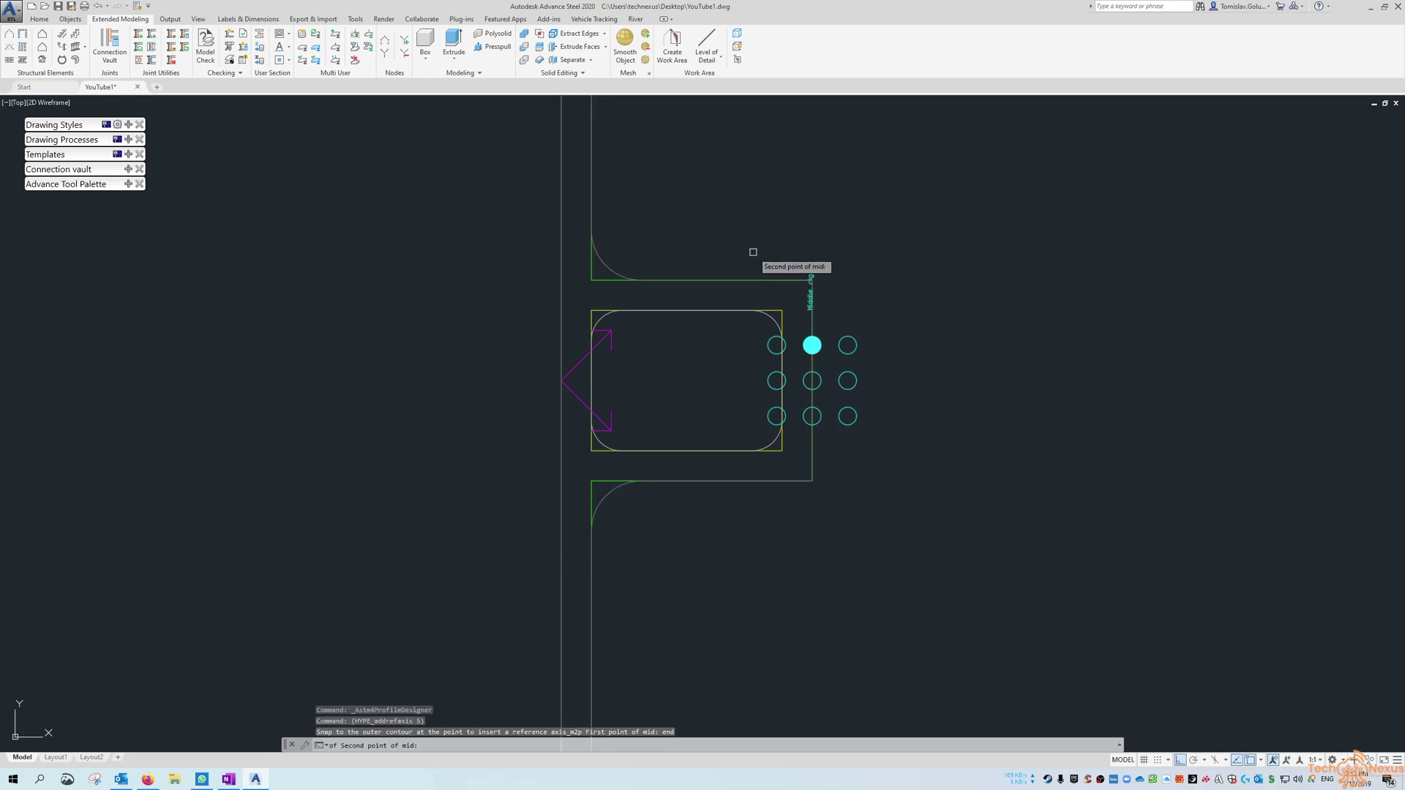
text(end)
key(Return)
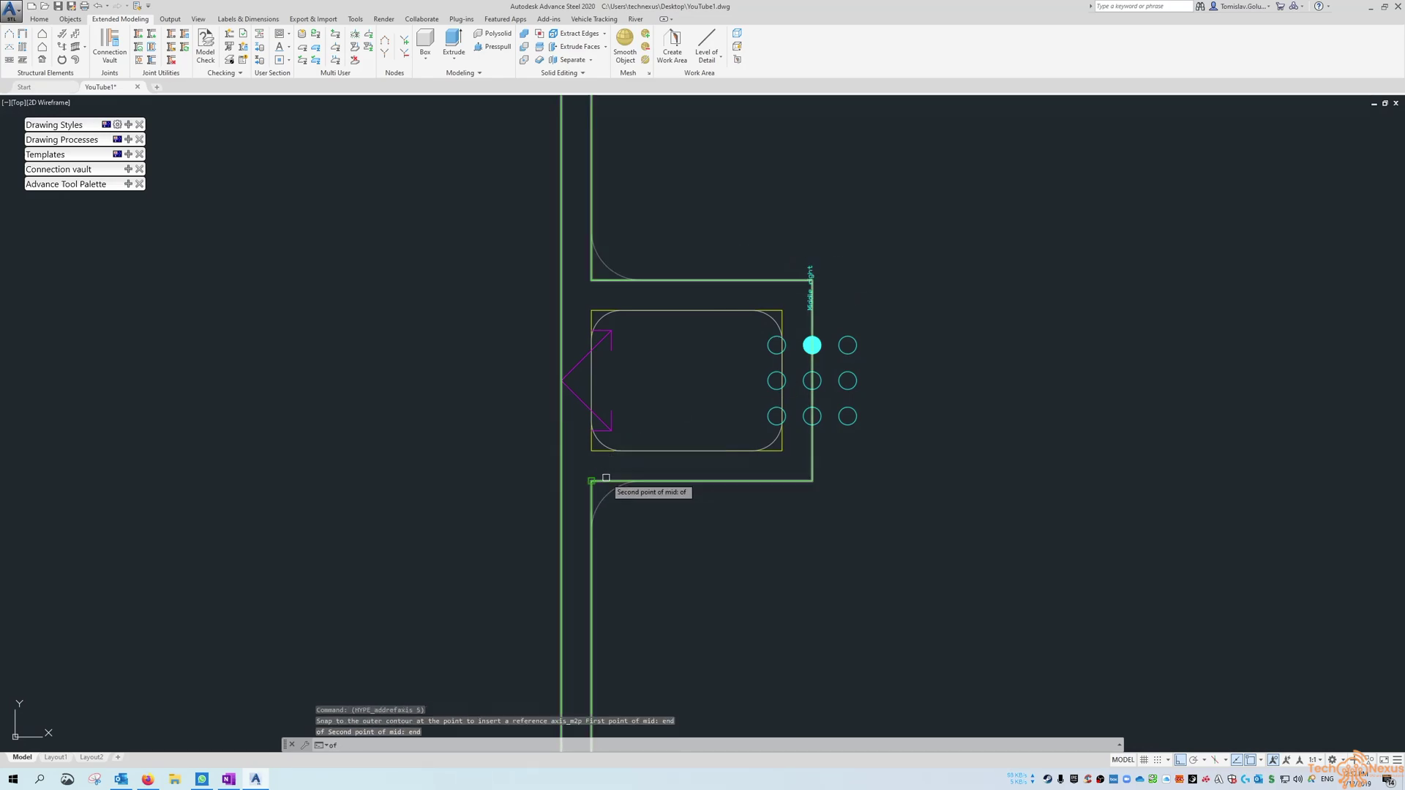
click(593, 481)
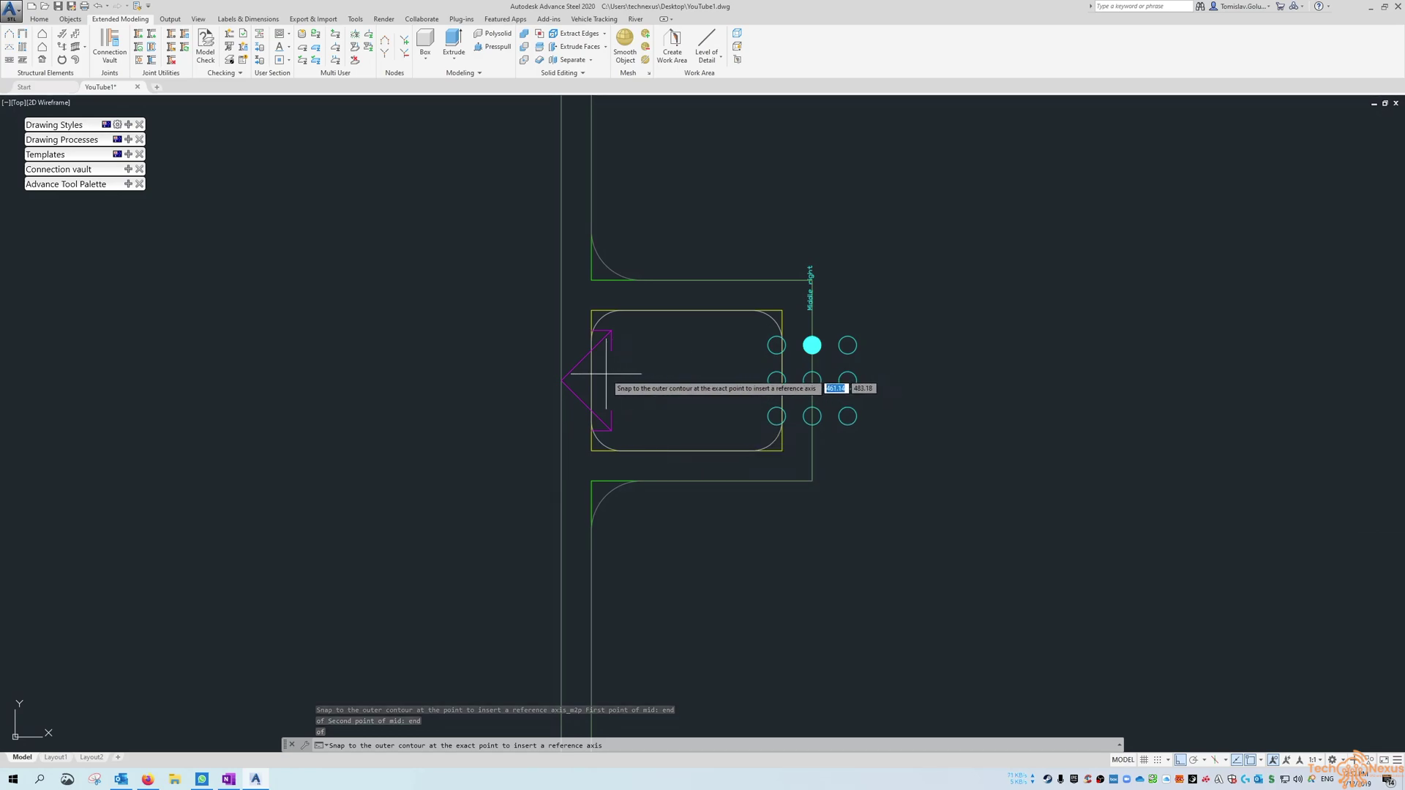
Step: Add a reference axis at the middle plate's left edge midpoint
text(mid)
key(Return)
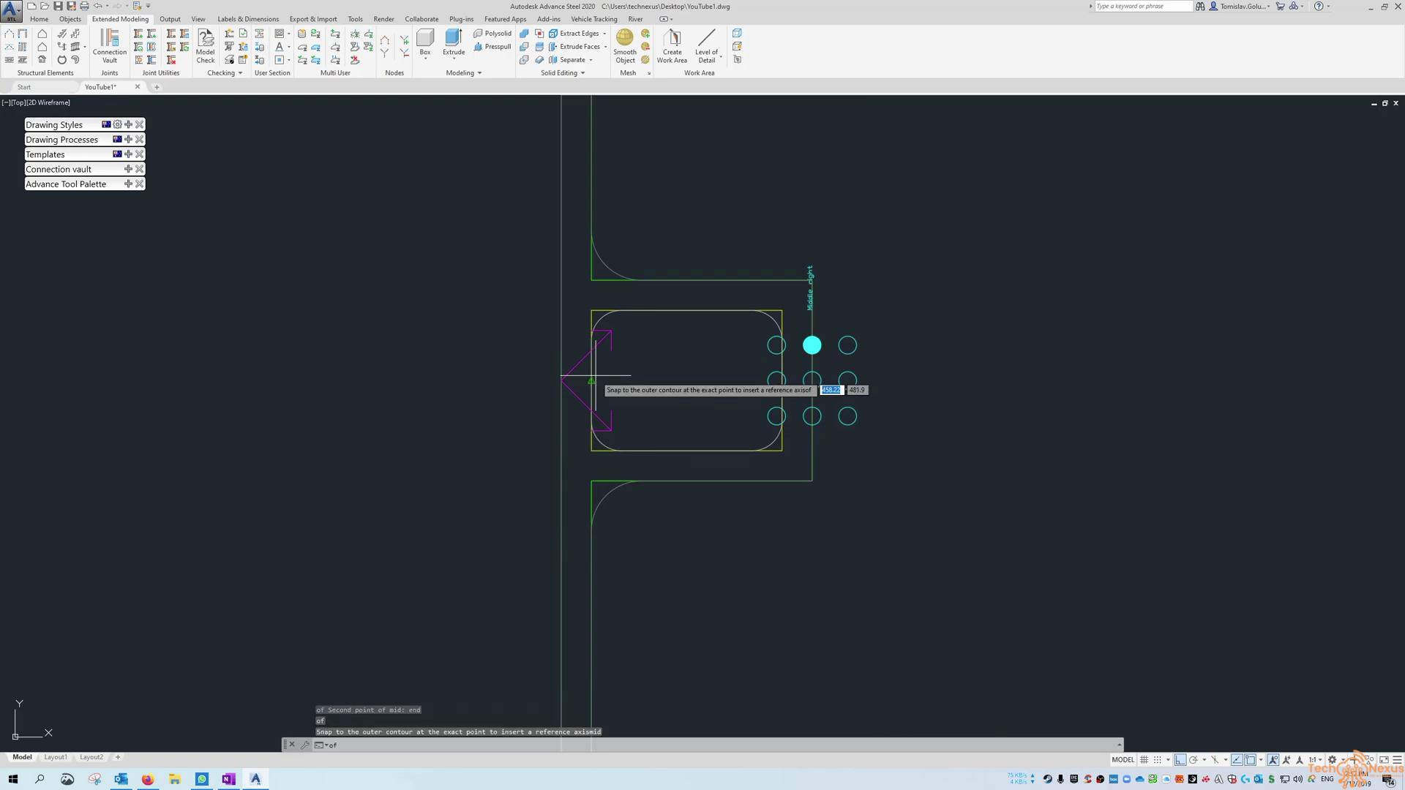
click(595, 379)
scroll(647, 370, down, 5)
scroll(620, 293, down, 2)
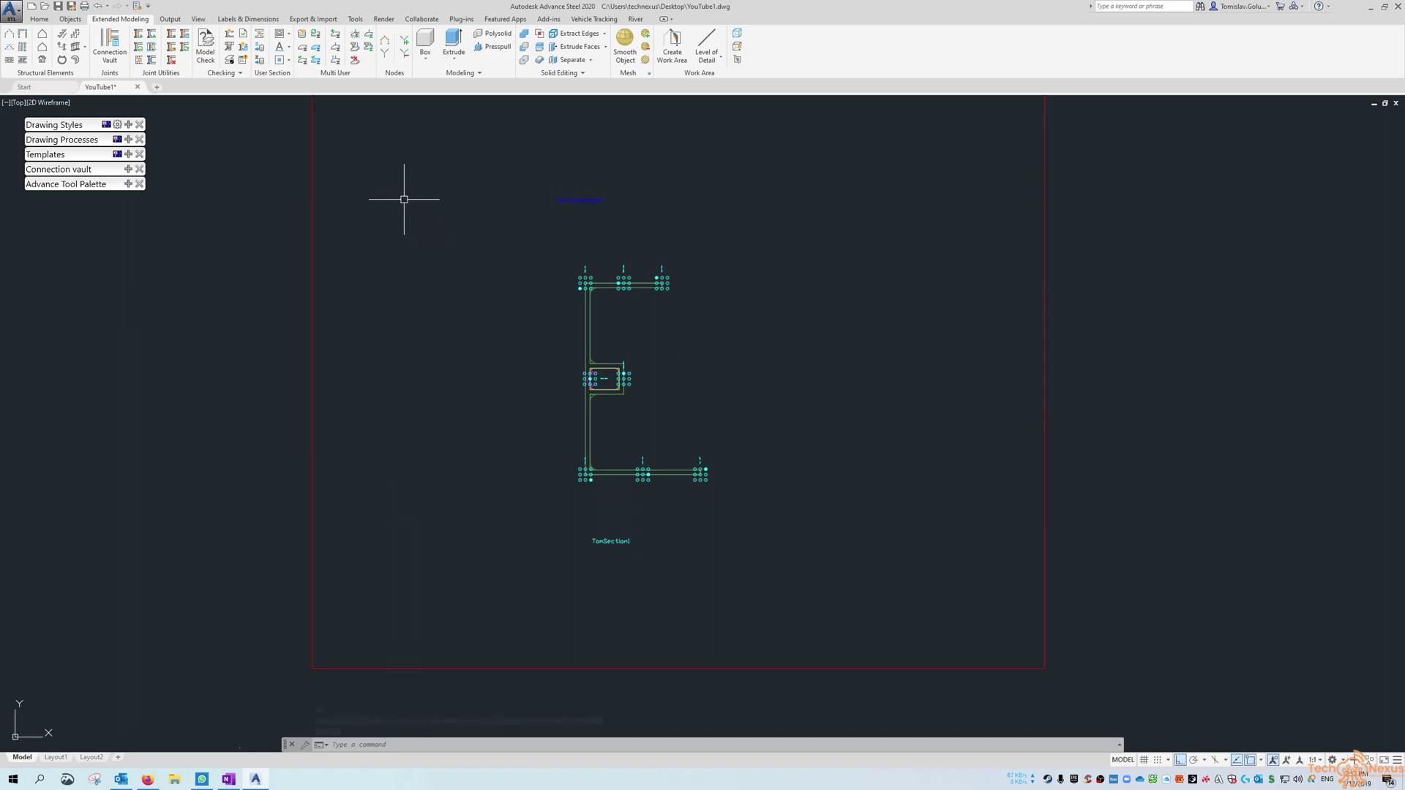
Step: Window-select the E-profile frame to generate YouTubeSample section TomSection1, then acknowledge the confirmation
scroll(464, 229, down, 2)
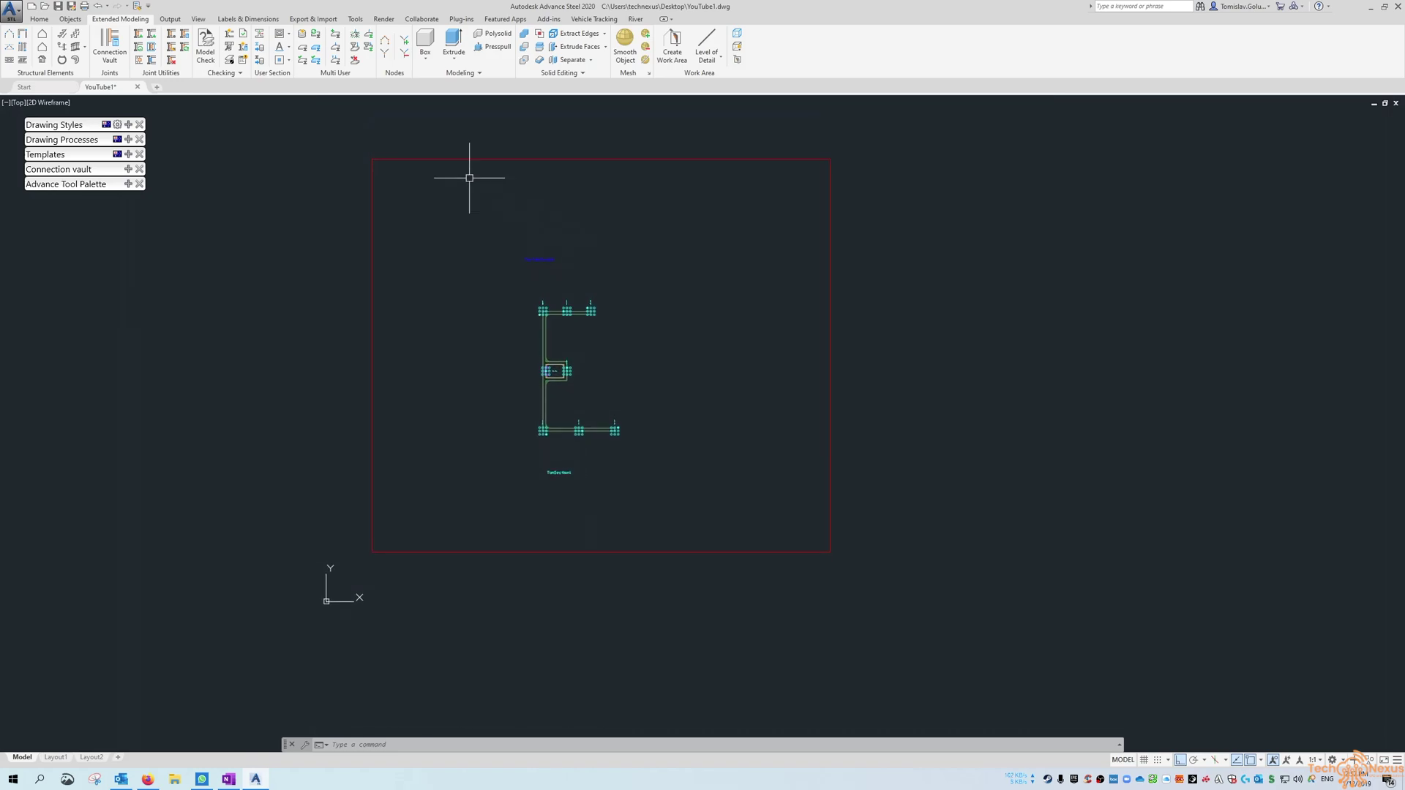
click(265, 49)
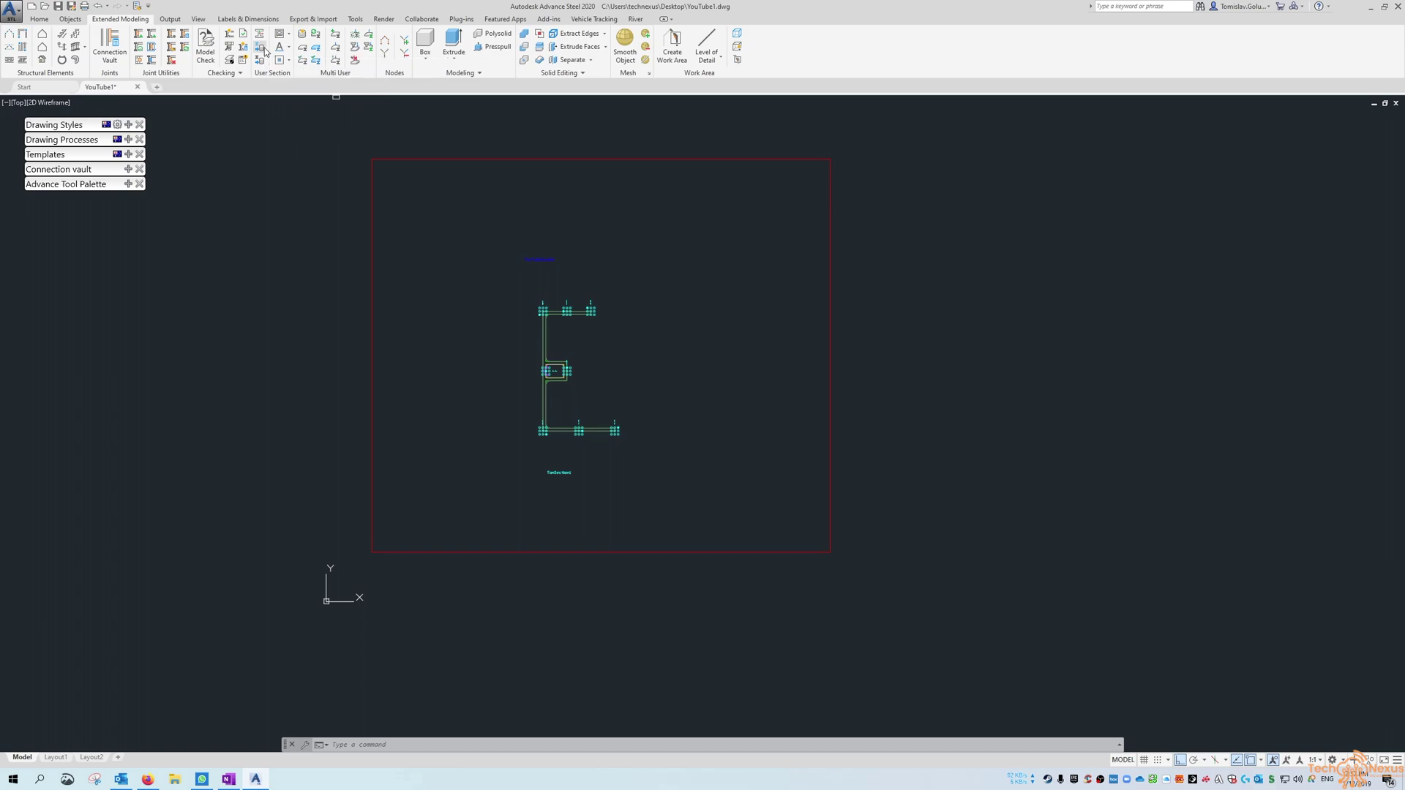
click(341, 138)
click(882, 585)
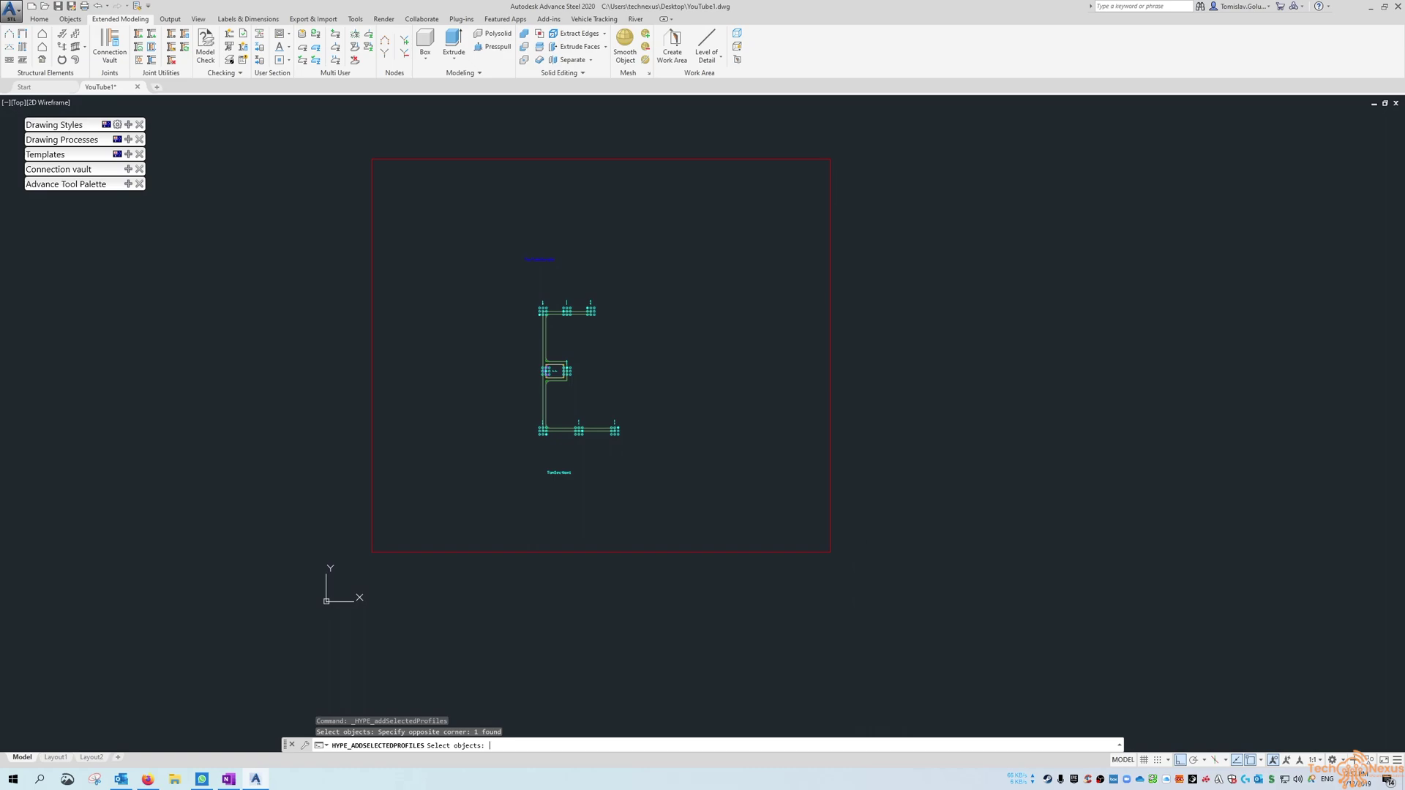
key(Return)
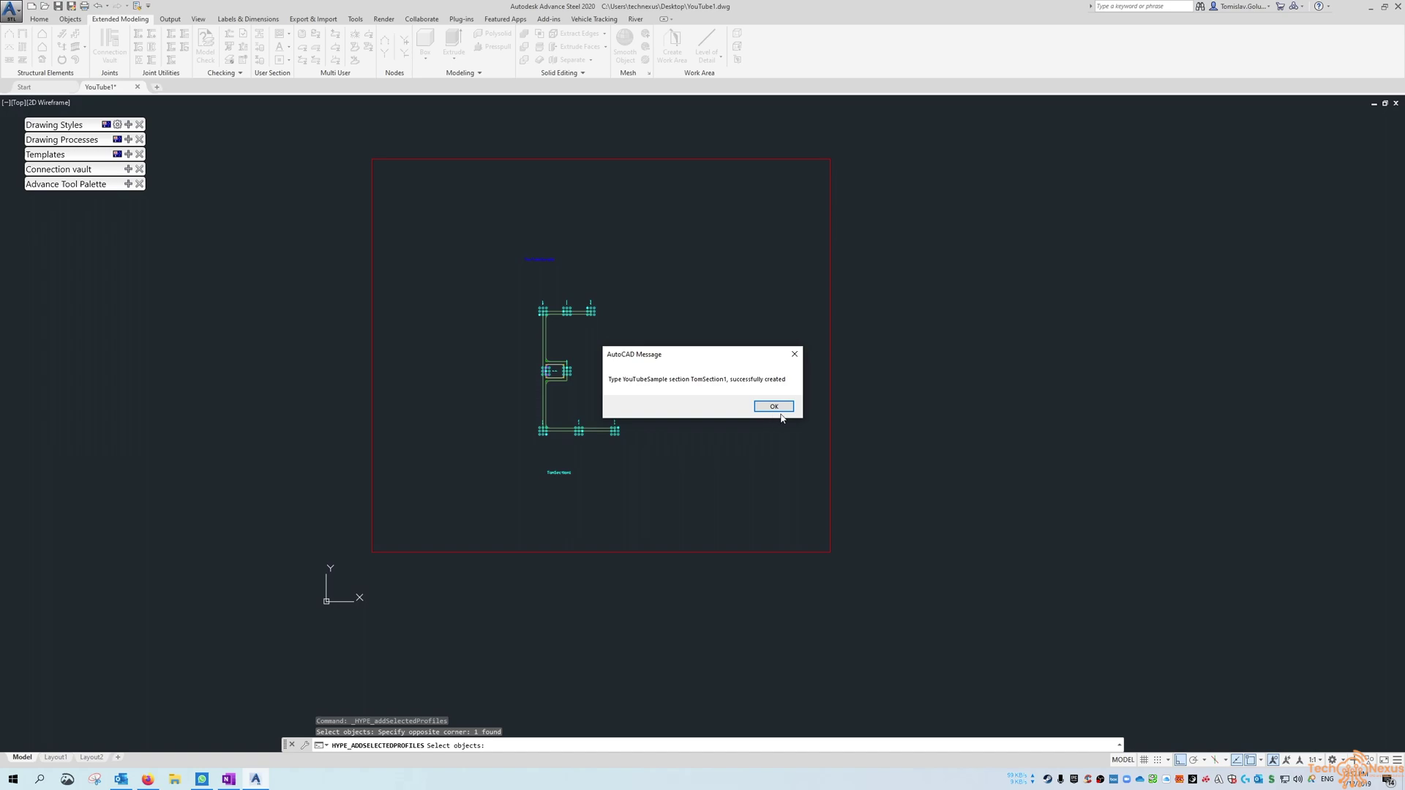
click(773, 406)
scroll(322, 354, down, 6)
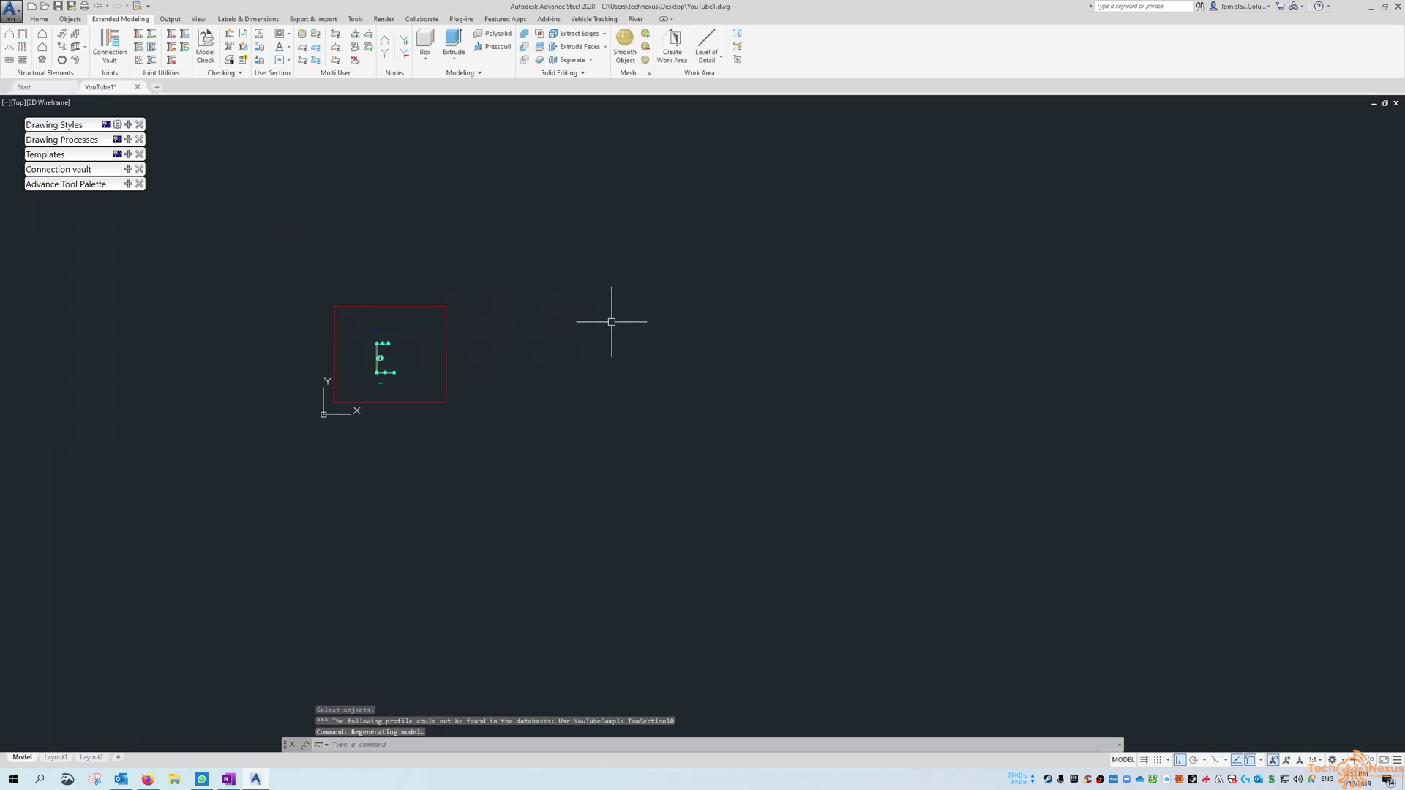
Step: Switch to southwest isometric view and start a beam from Other Sections
click(16, 107)
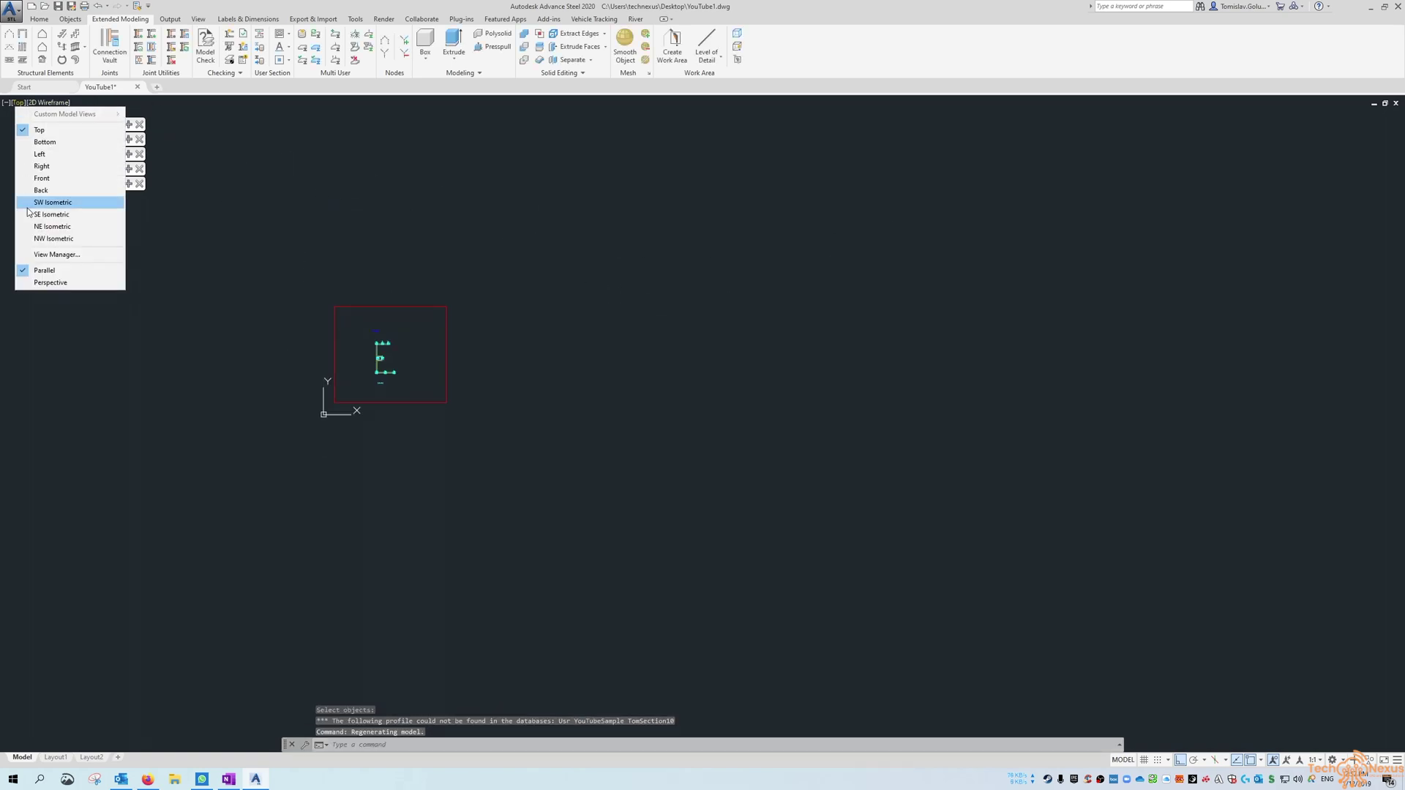
click(36, 201)
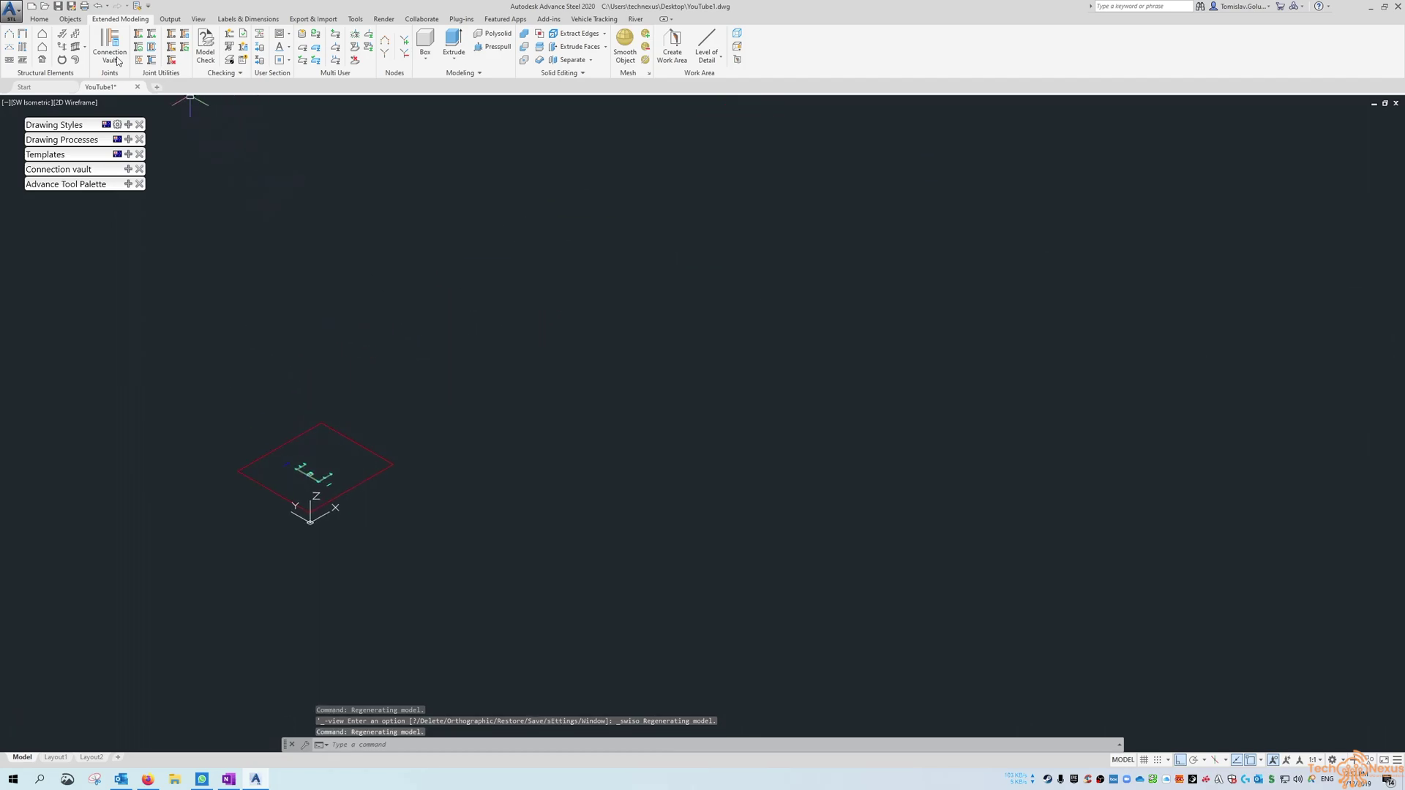
click(38, 19)
click(188, 61)
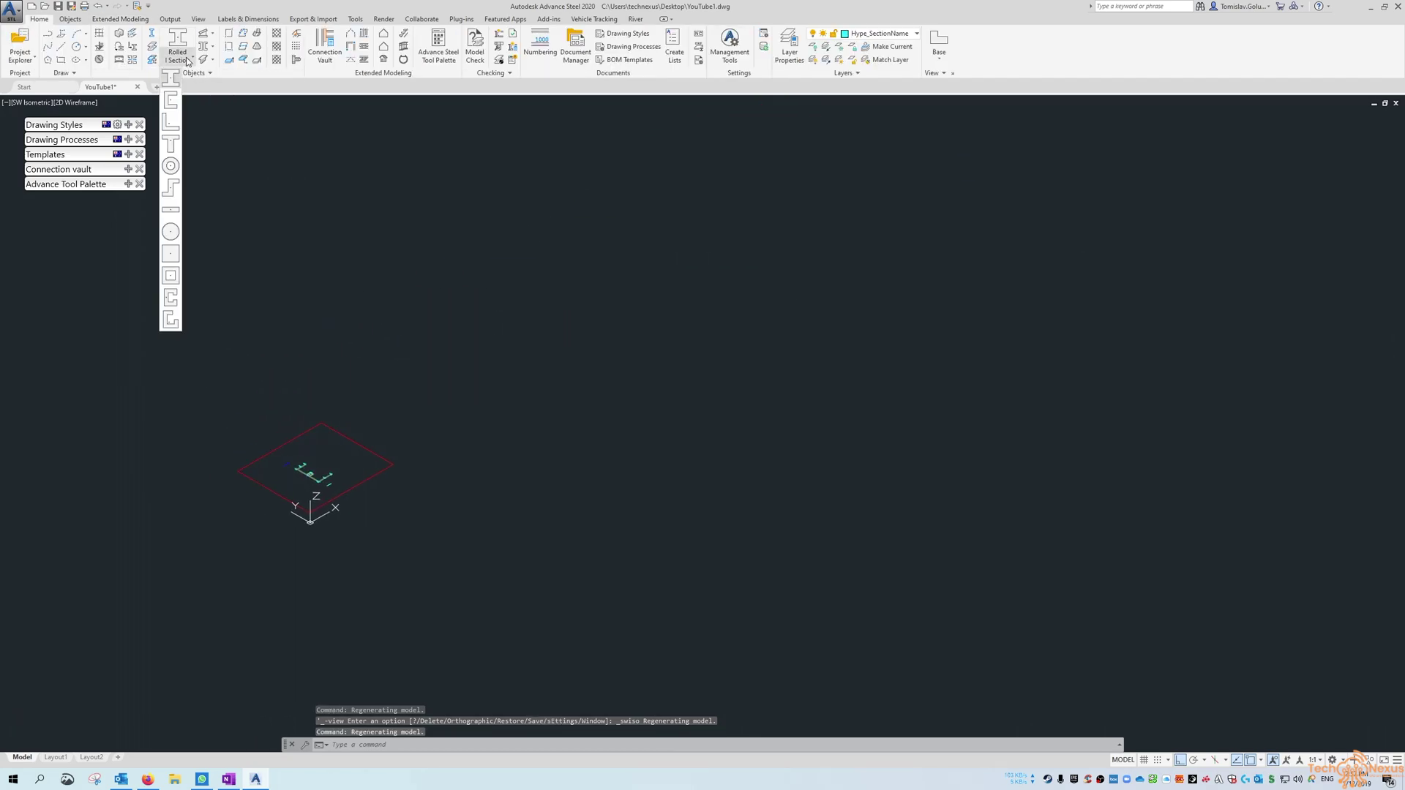
click(171, 320)
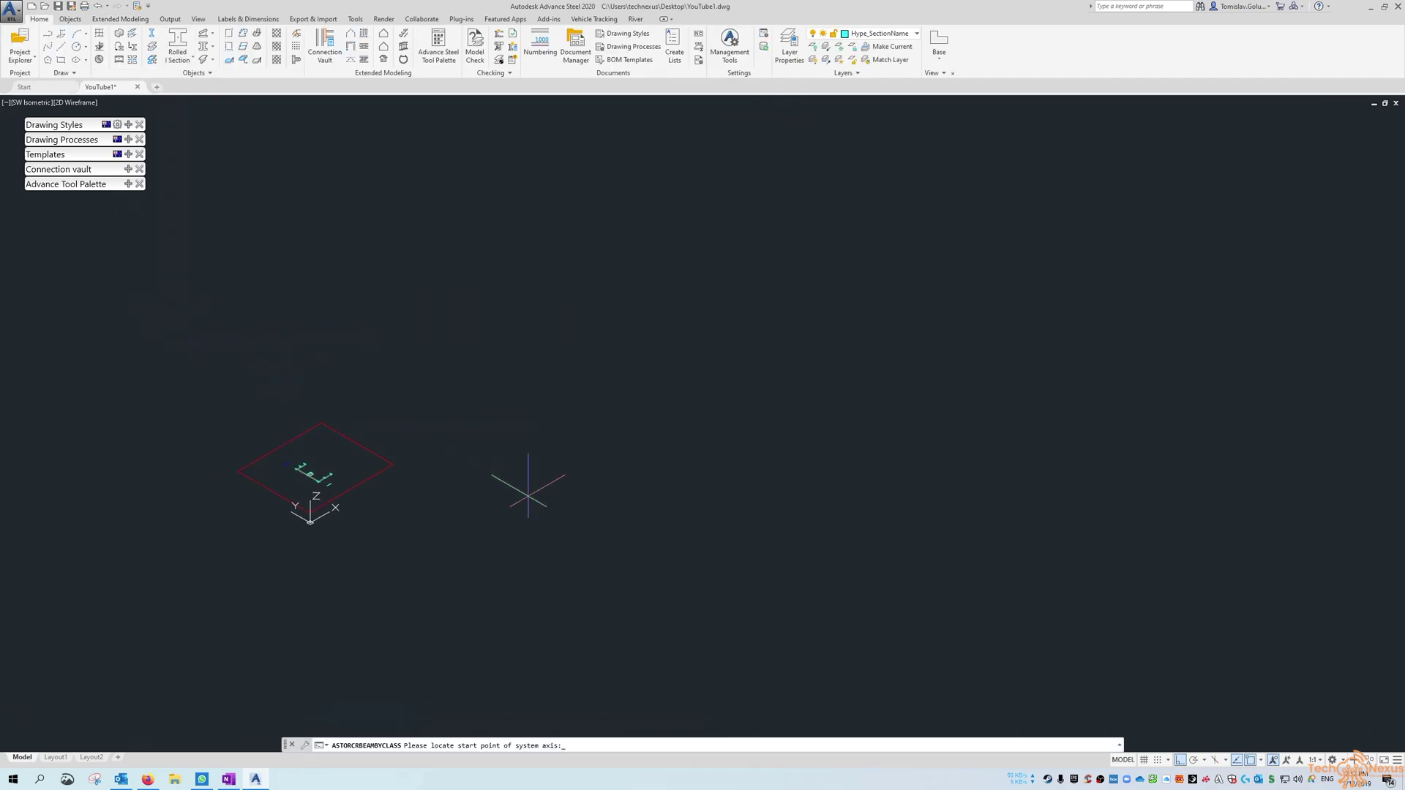
Step: Try the Alu Section class for the beam and view its profiles
scroll(558, 564, up, 5)
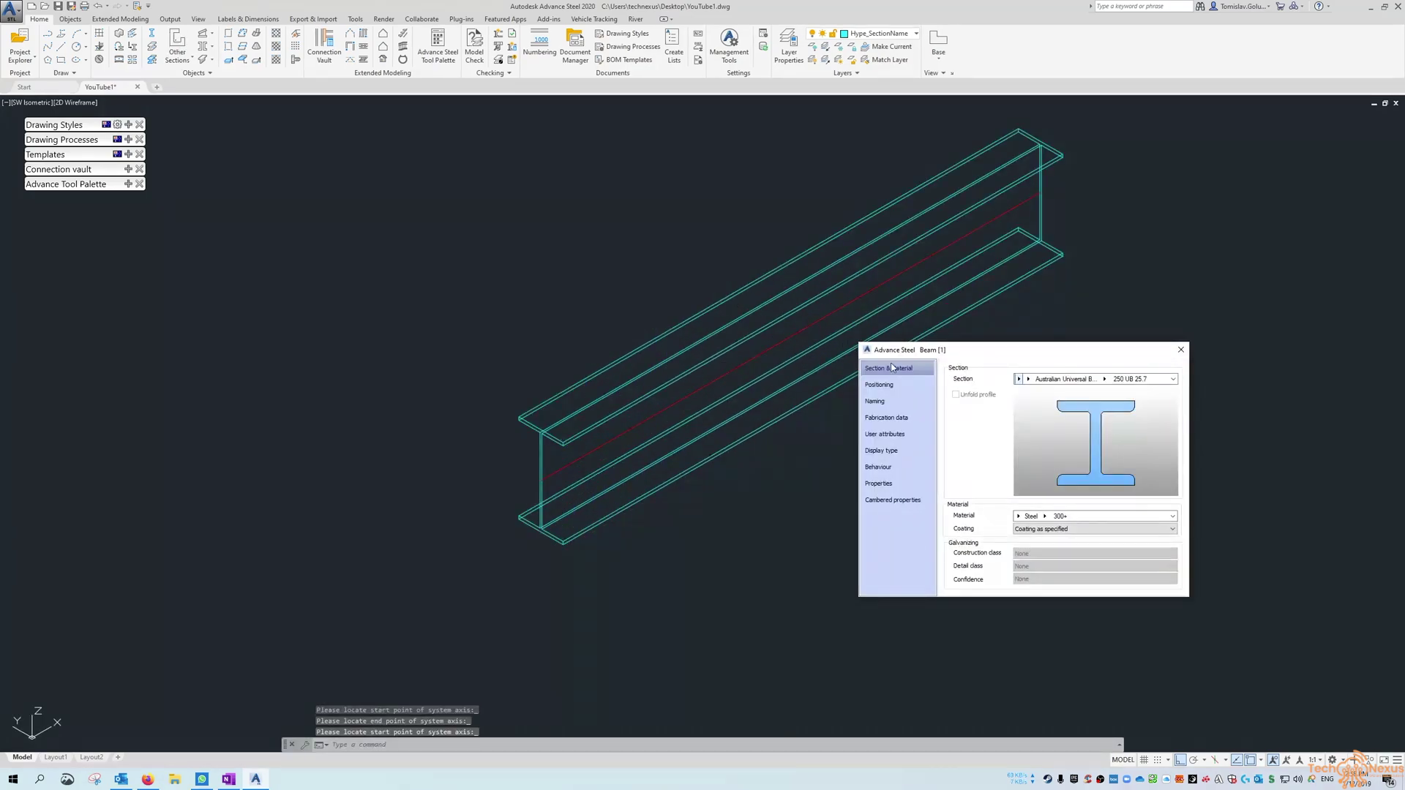
click(1027, 379)
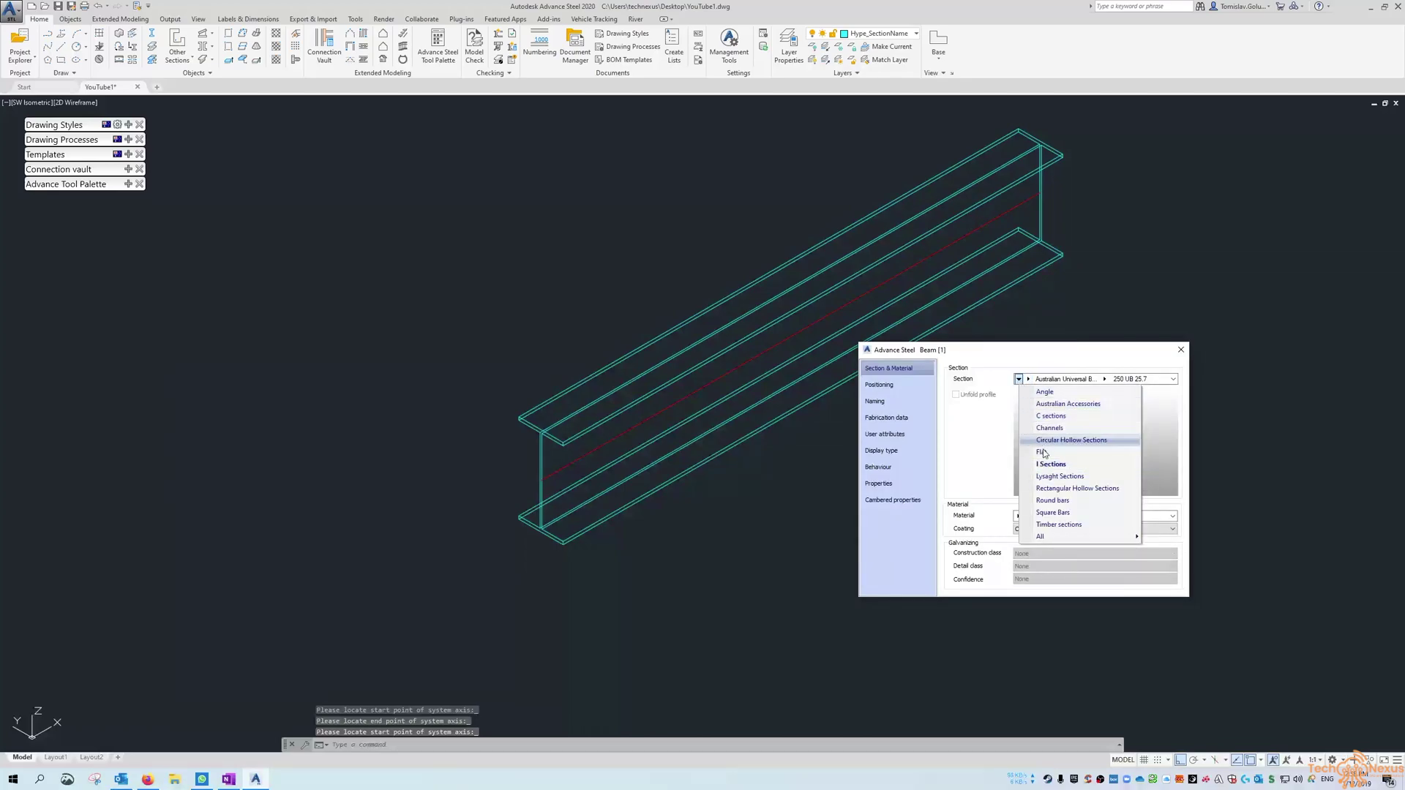
mouse_move(1135, 537)
scroll(1236, 439, down, 10)
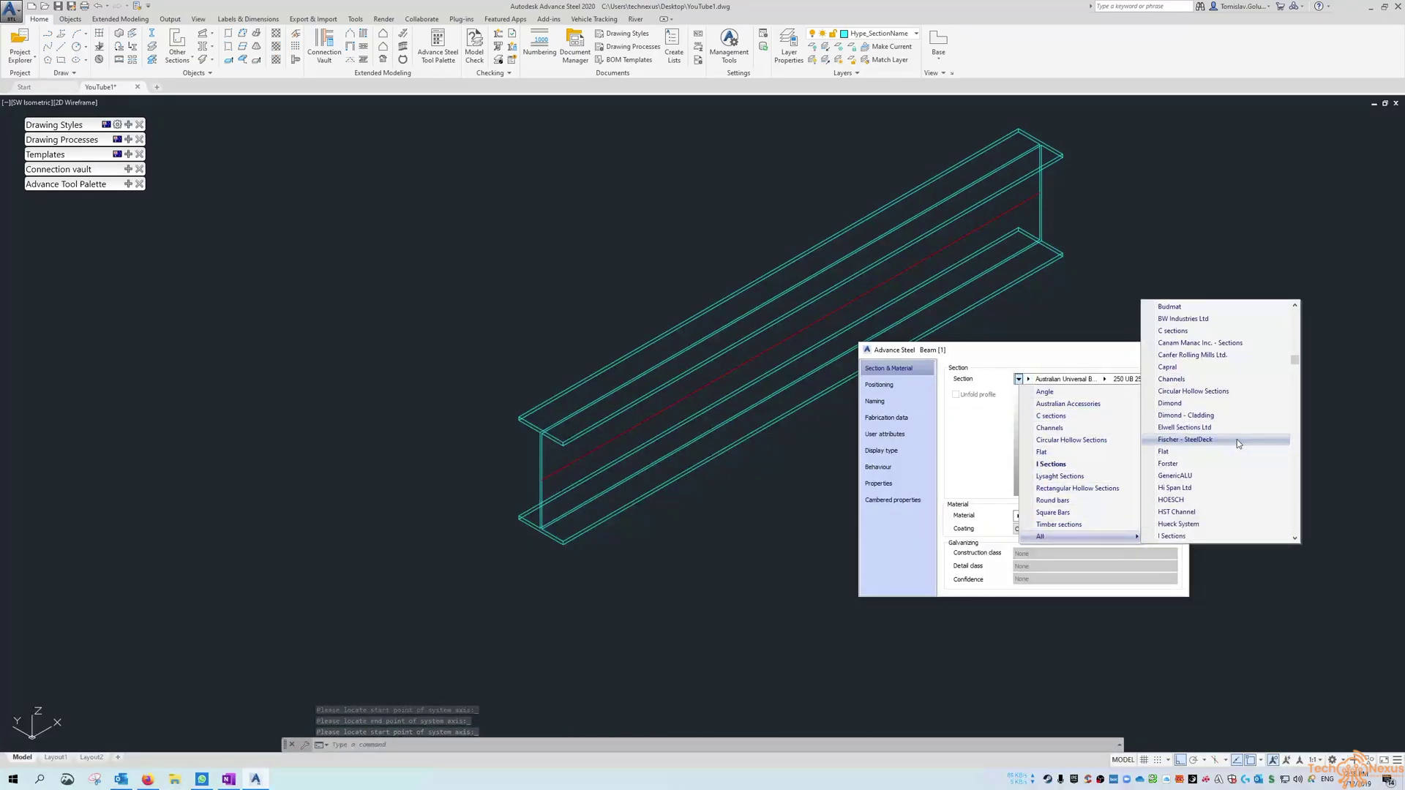
scroll(1236, 439, down, 5)
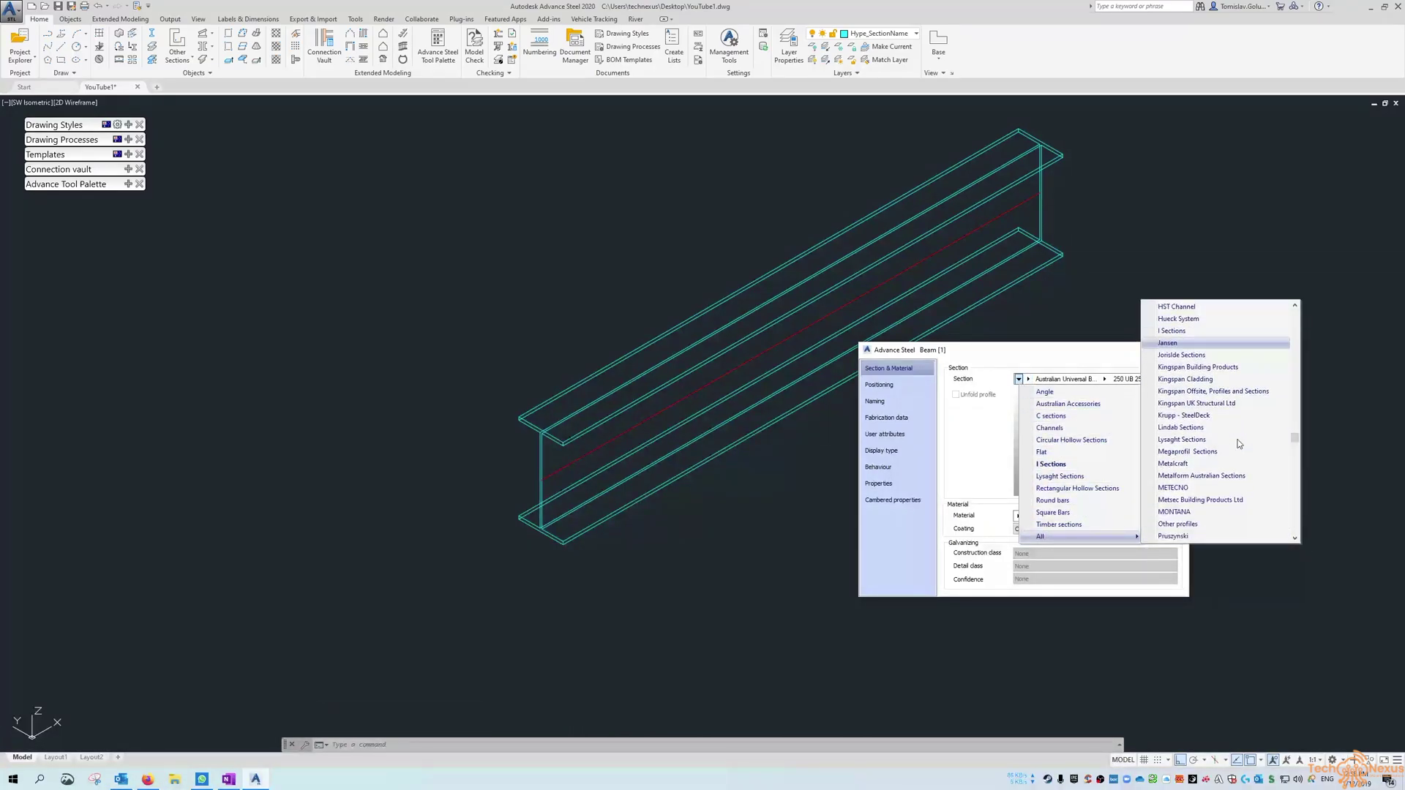
click(1209, 467)
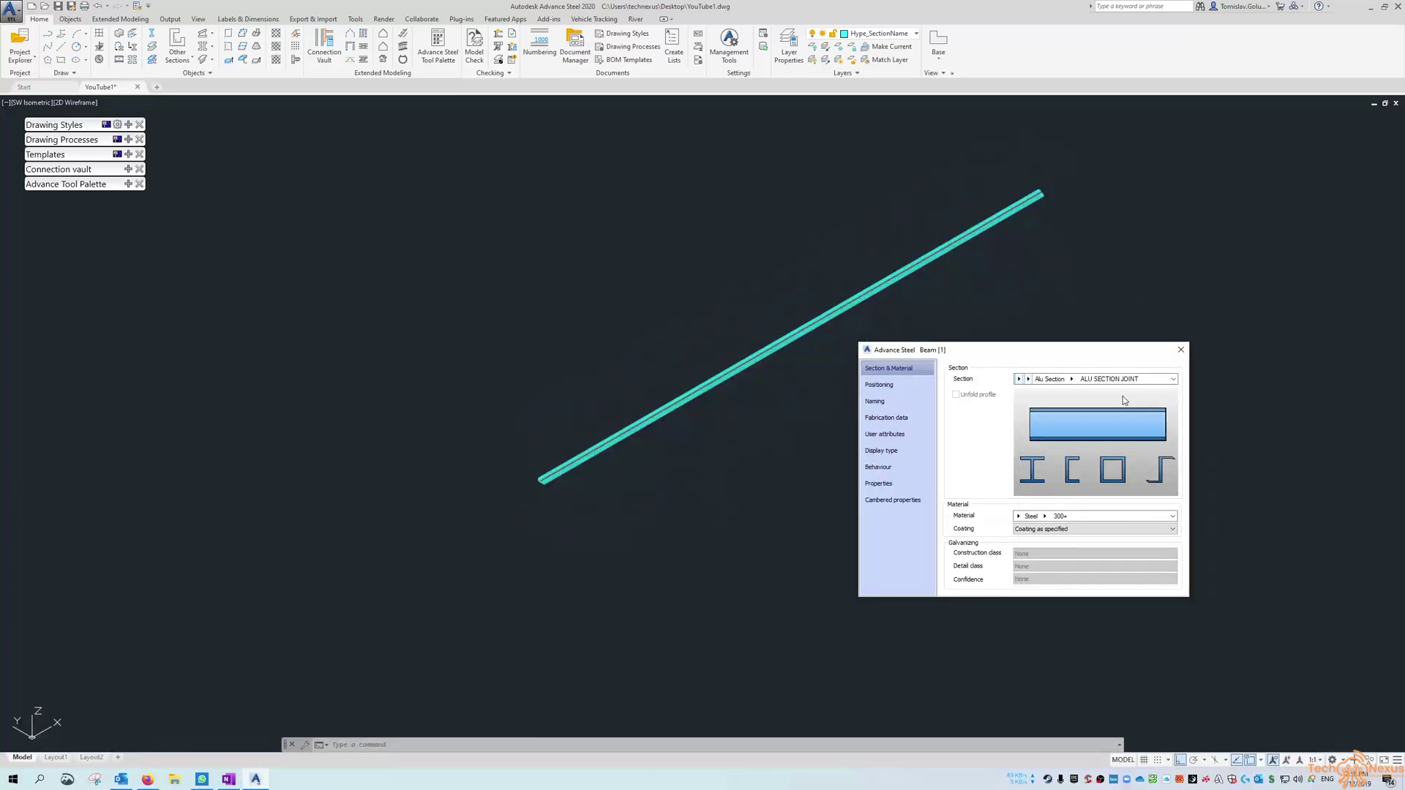
click(1072, 380)
Step: Switch the beam's section class to the user-defined section class
click(1028, 379)
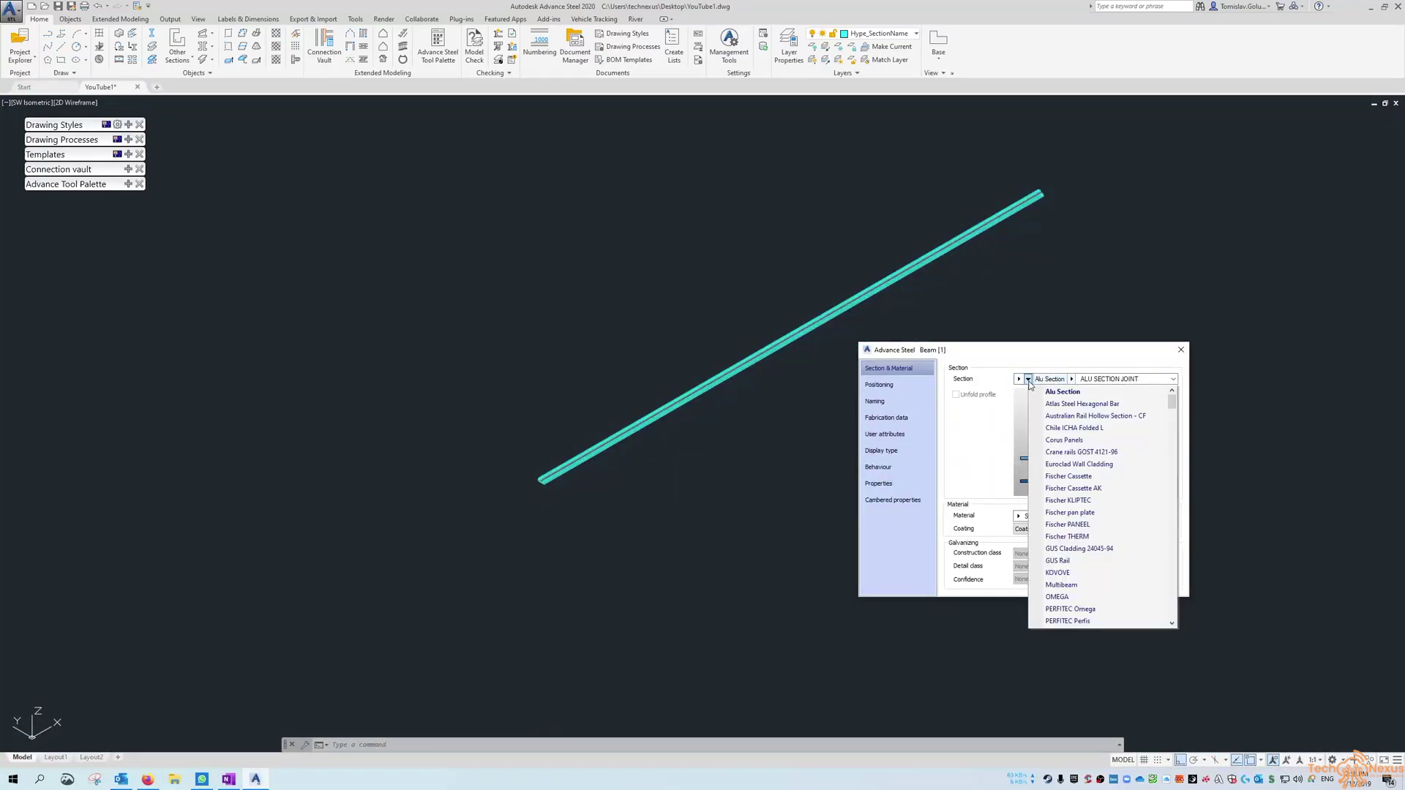
scroll(1085, 479, down, 5)
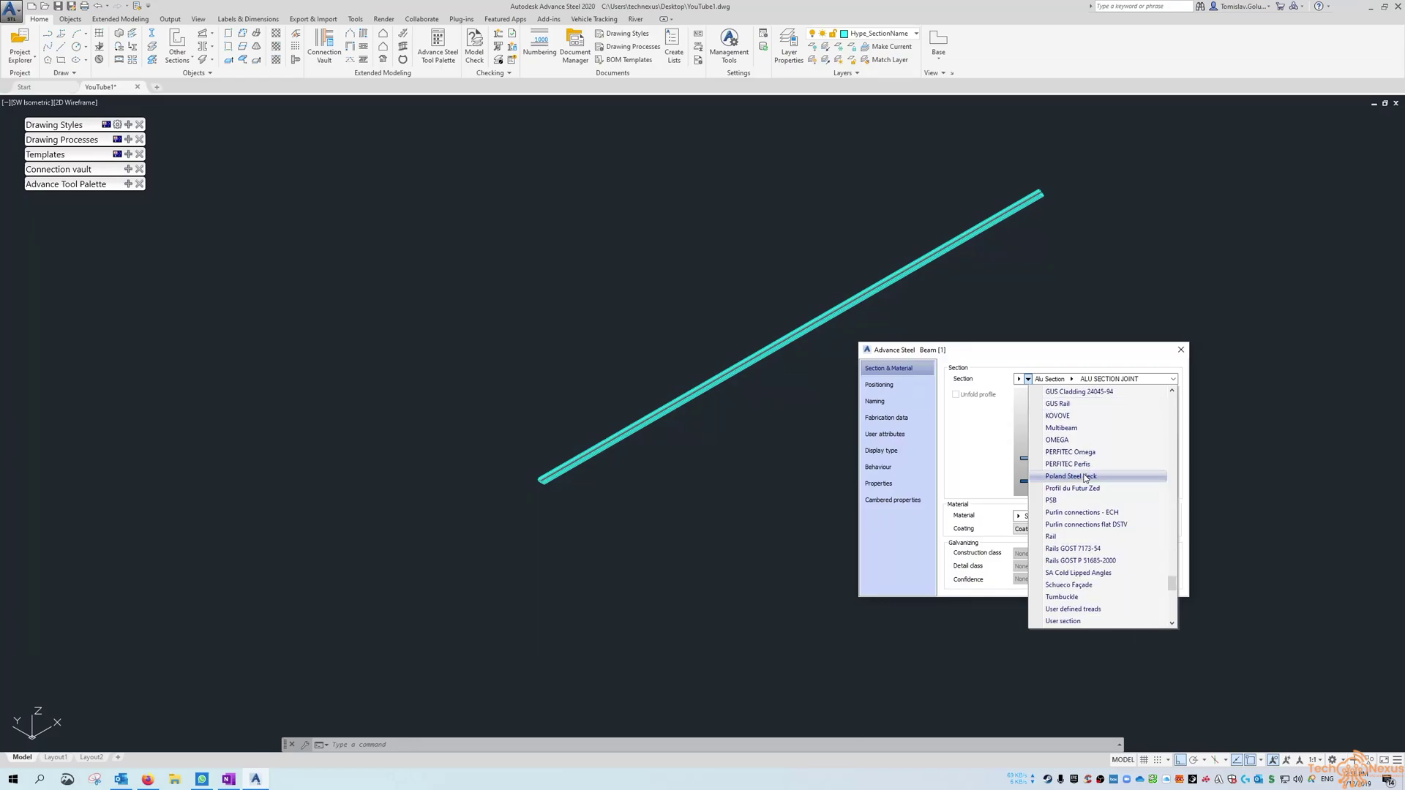
click(1072, 620)
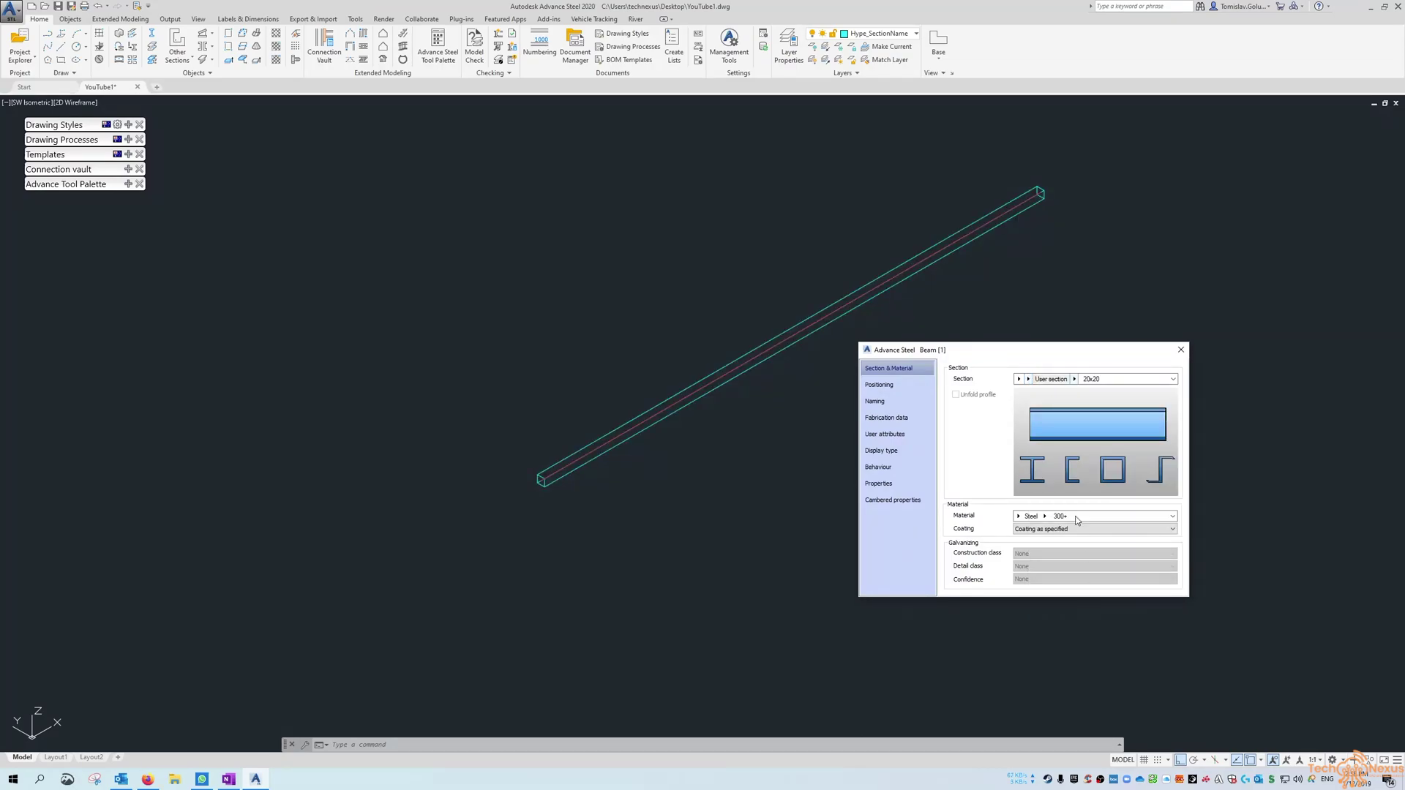
click(1074, 379)
click(1028, 379)
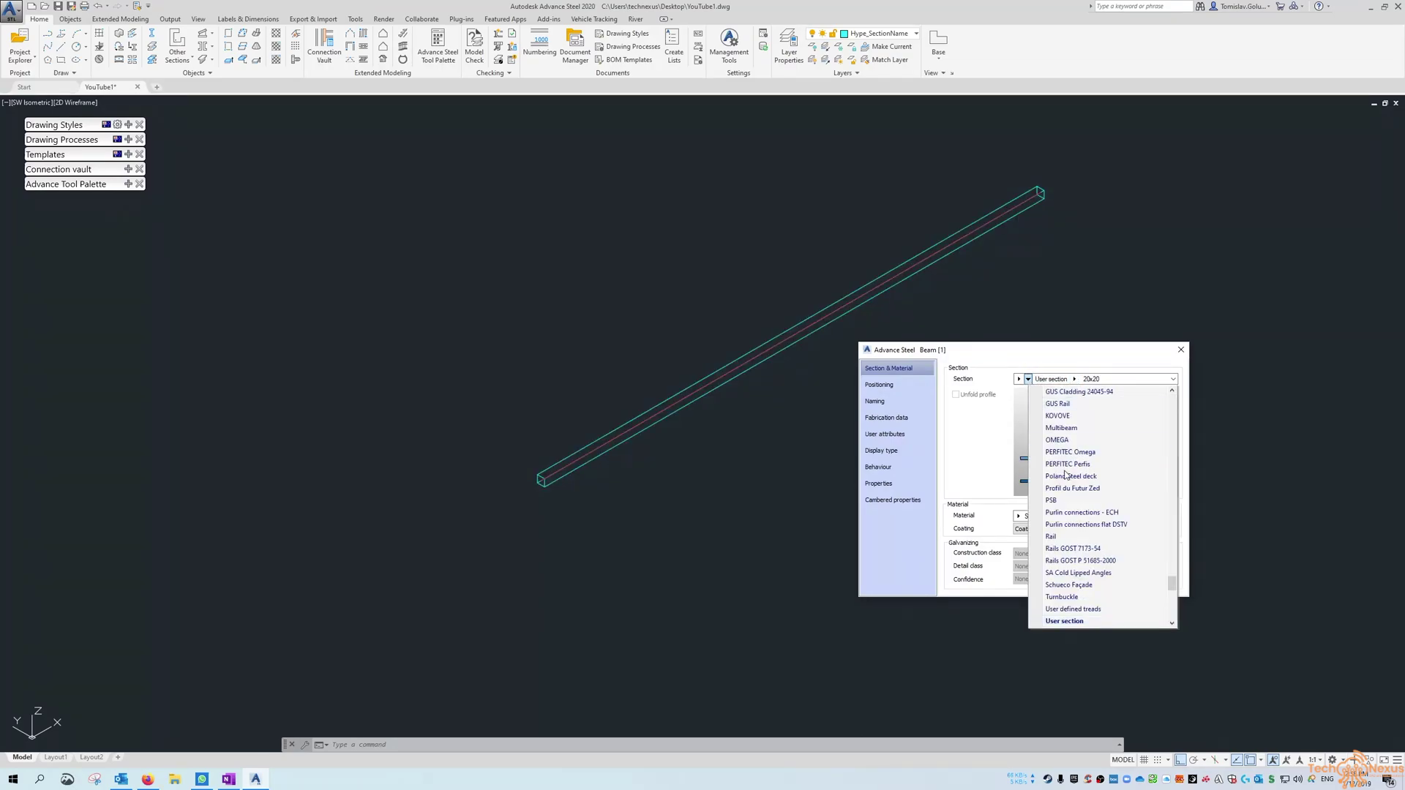
scroll(1095, 567, up, 4)
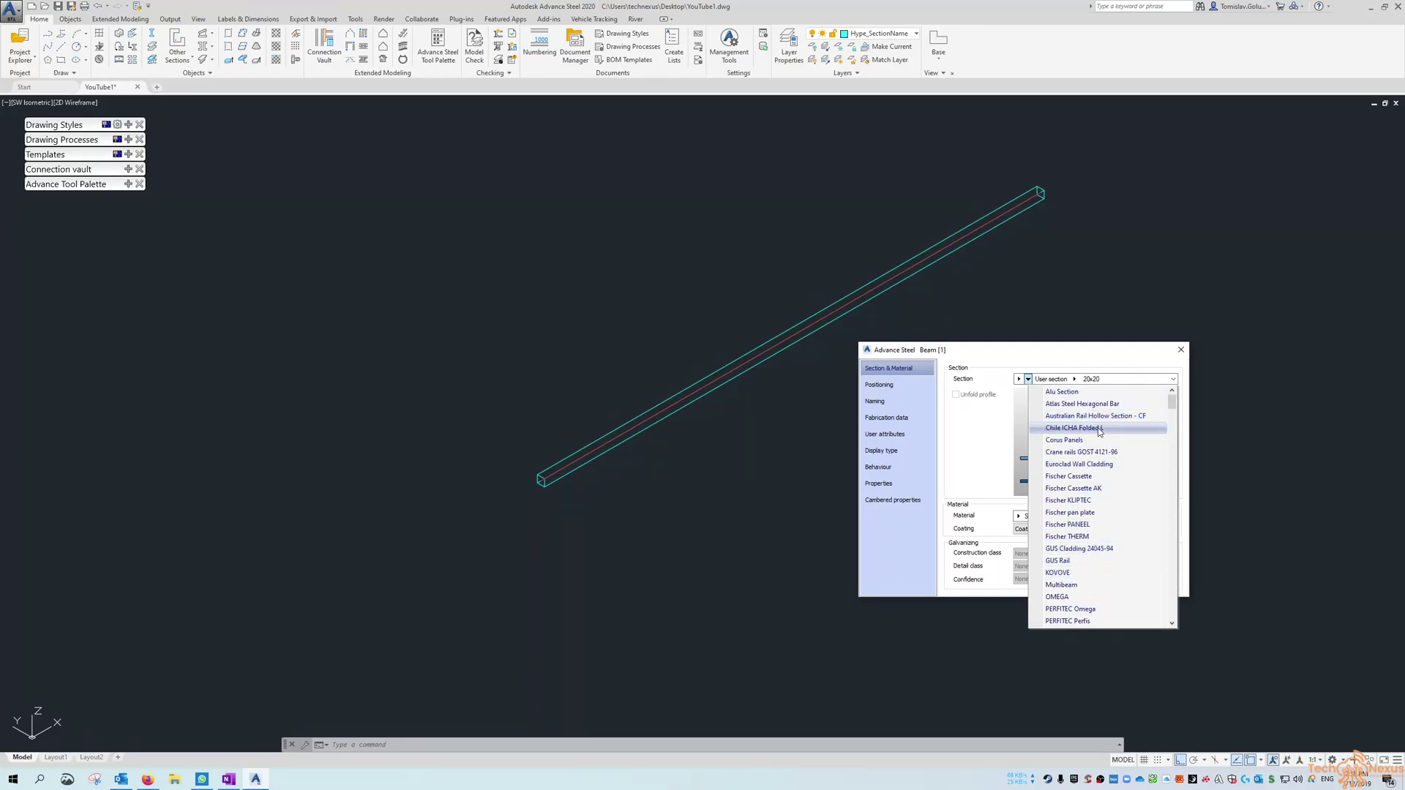
scroll(1098, 442, down, 2)
scroll(1097, 442, down, 2)
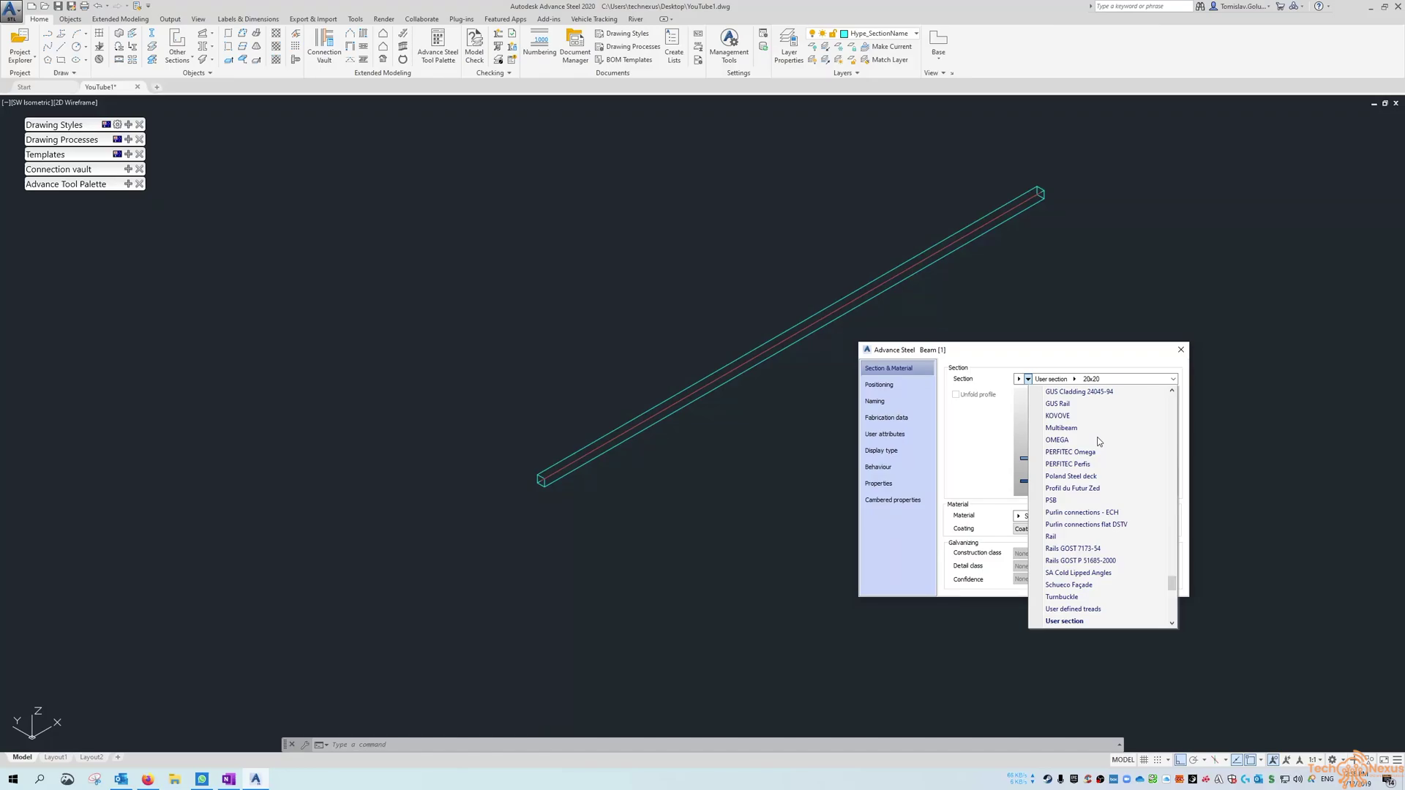
click(1086, 622)
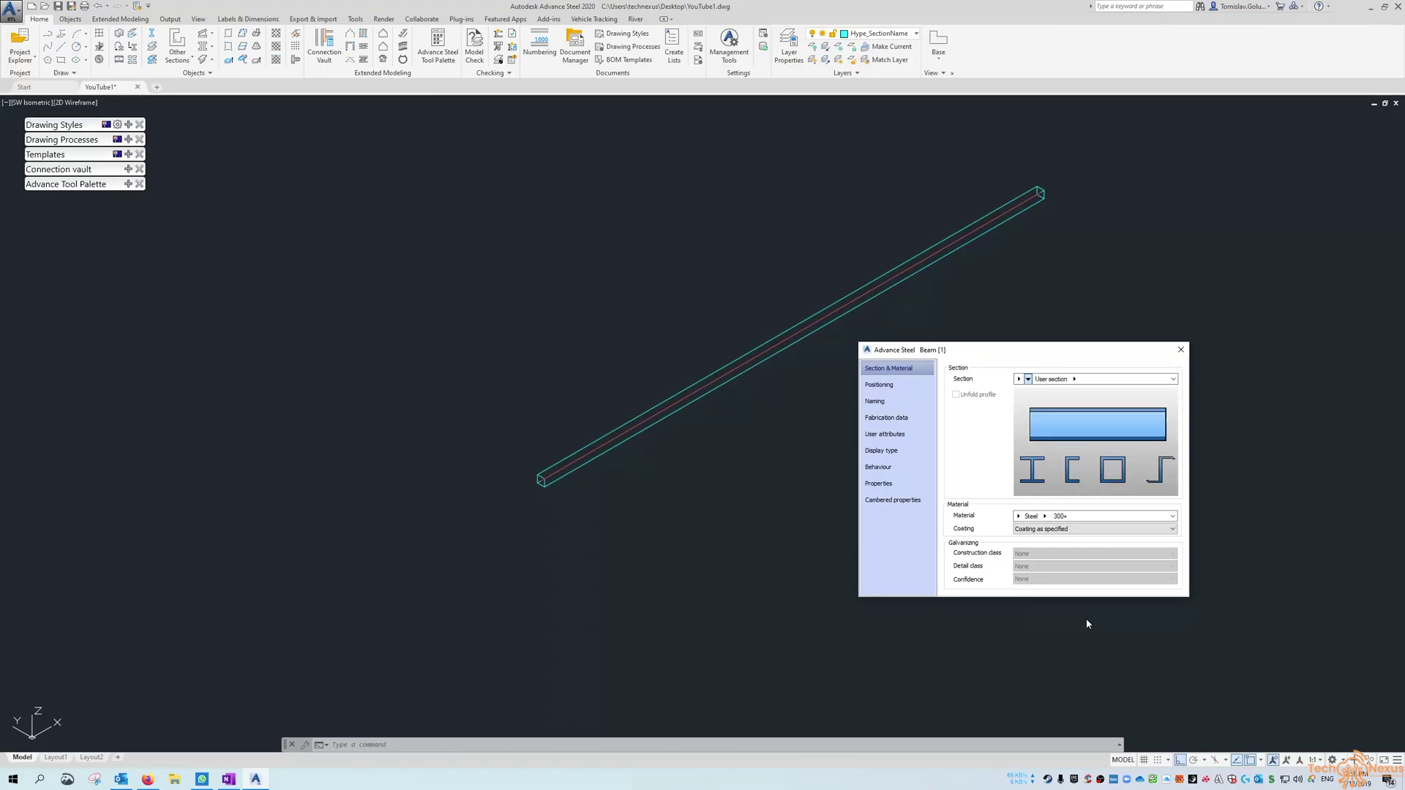
Step: Pick the TomSection1 profile from the YouTubeSample class and close beam properties
click(1085, 380)
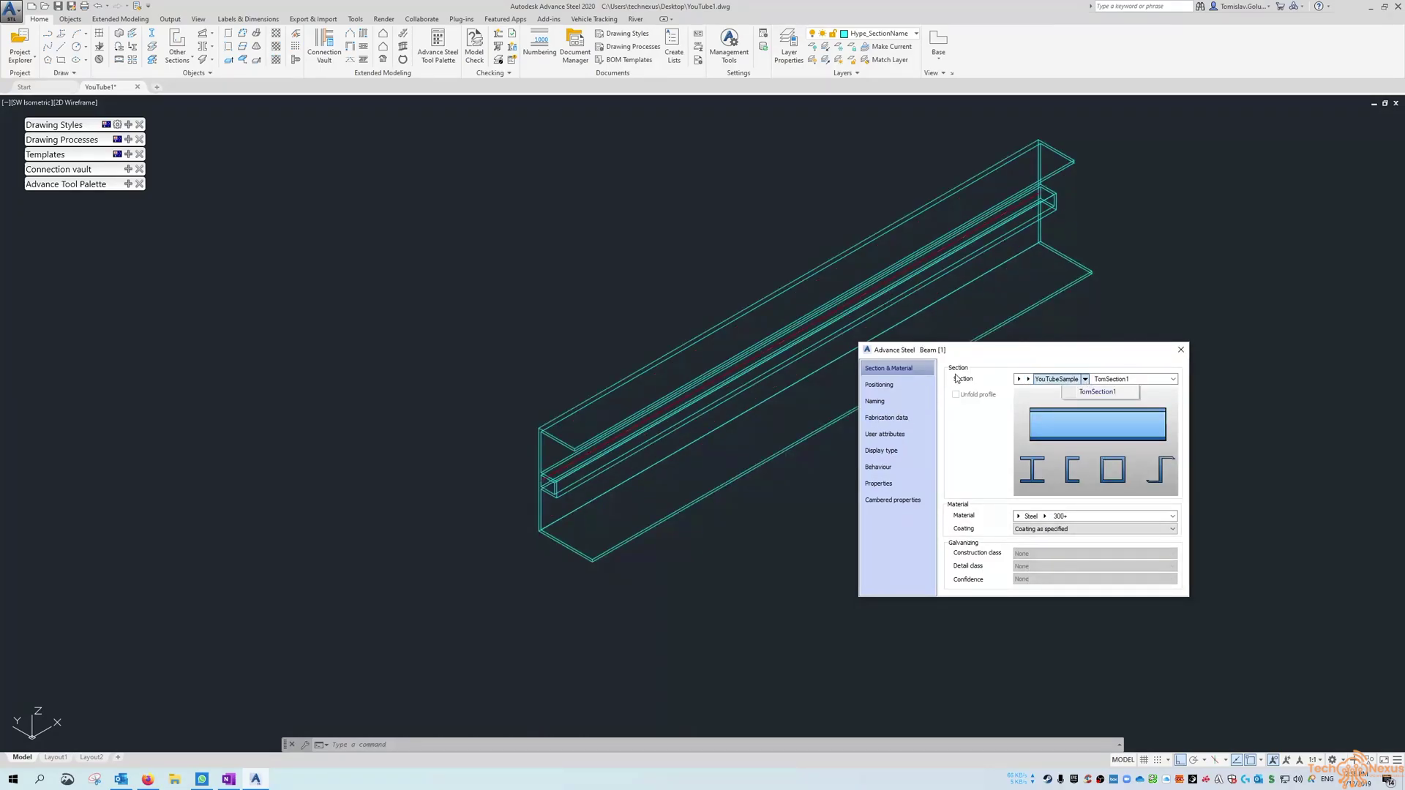
click(1180, 349)
click(1180, 350)
scroll(564, 481, up, 4)
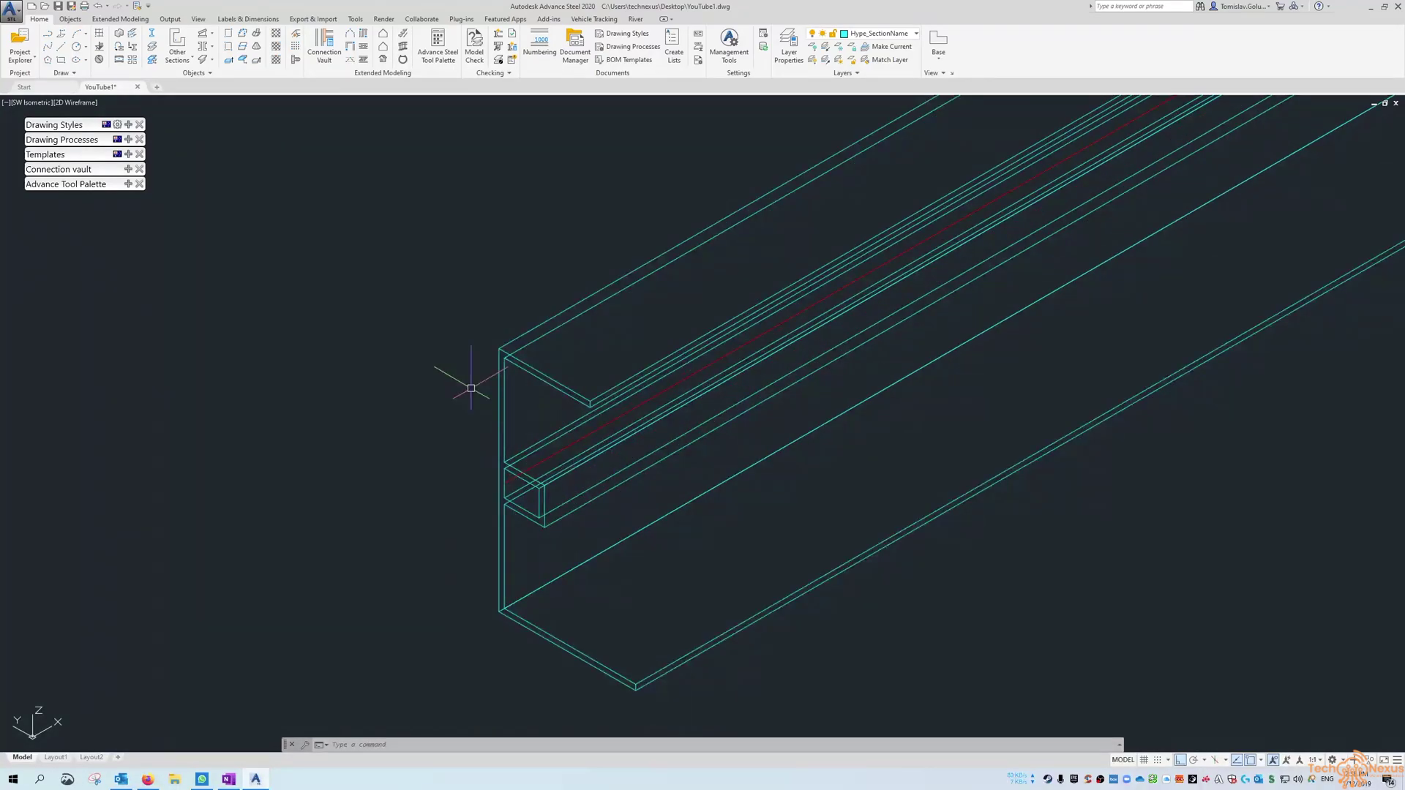
Step: Switch the visual style to shaded Conceptual and orbit toward the beam end
click(76, 102)
click(436, 270)
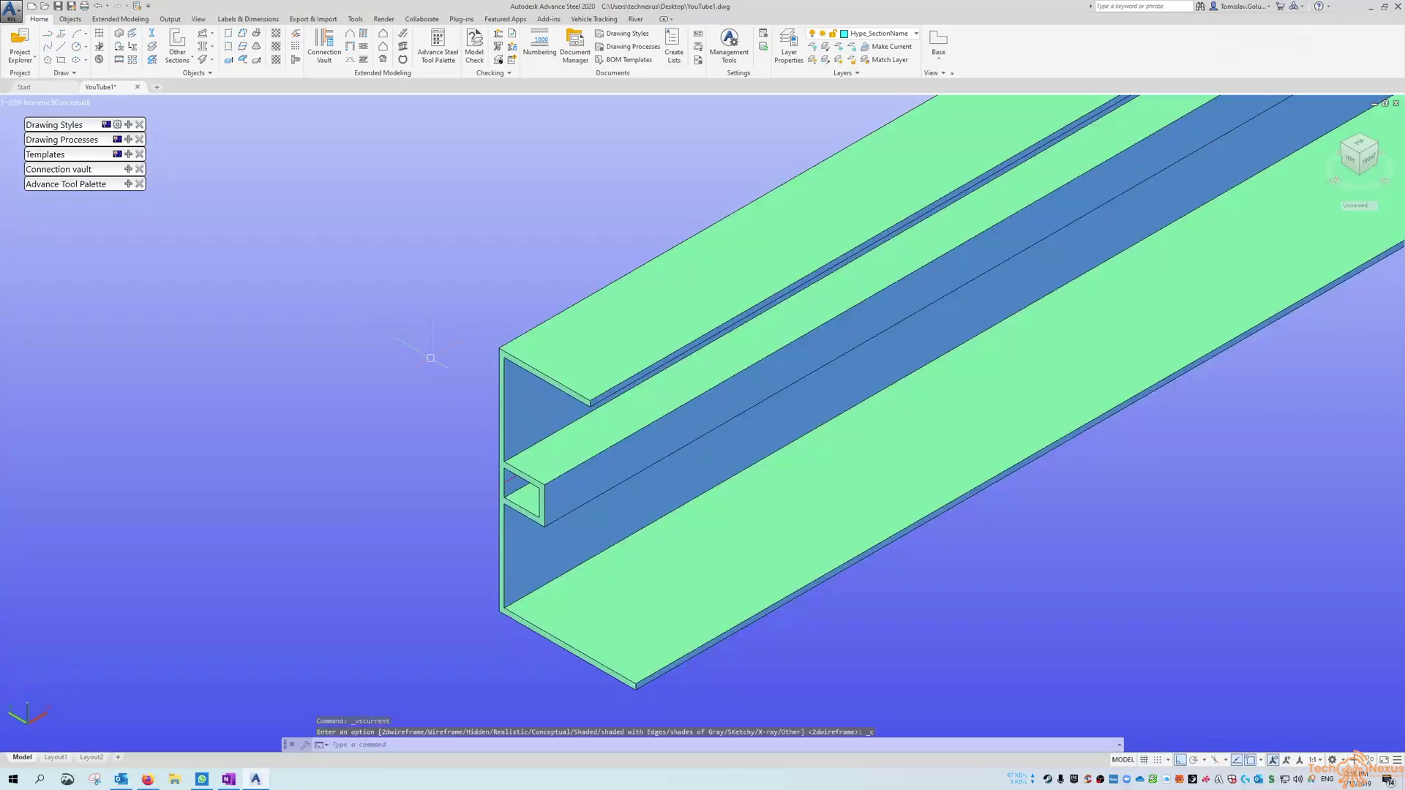
shift+middle_drag(513, 345, 804, 424)
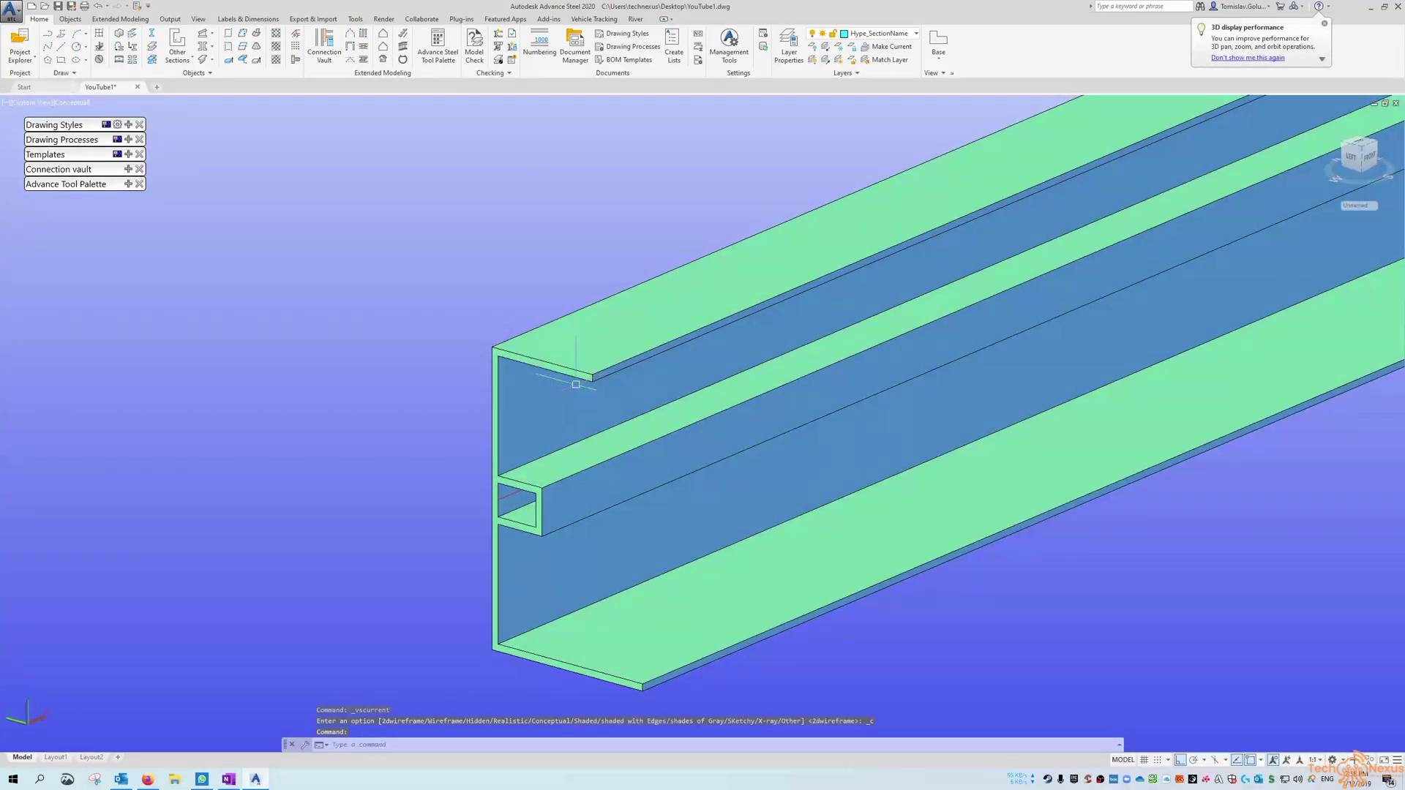
Step: Set the beam's display type to Exact with edge features
double_click(810, 427)
click(910, 450)
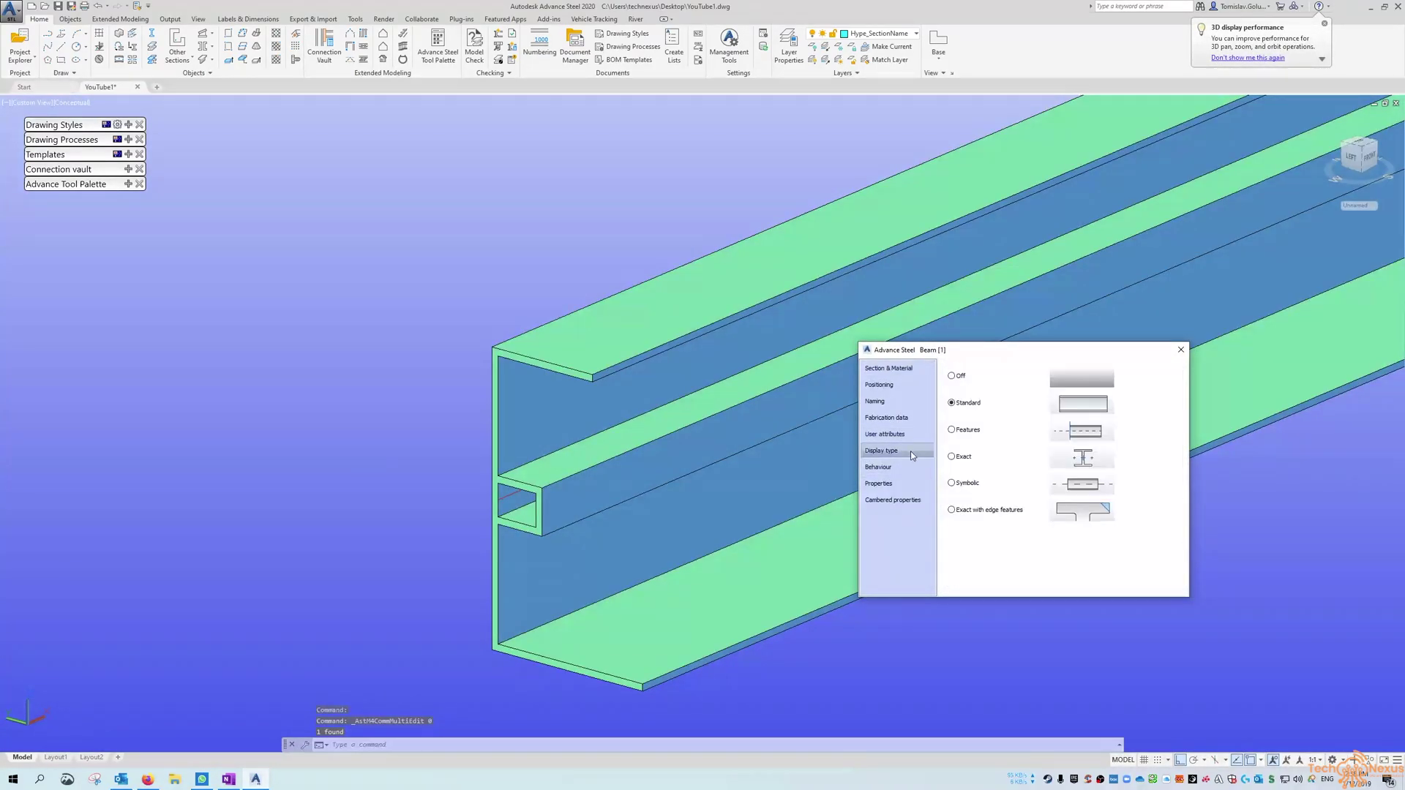
click(974, 510)
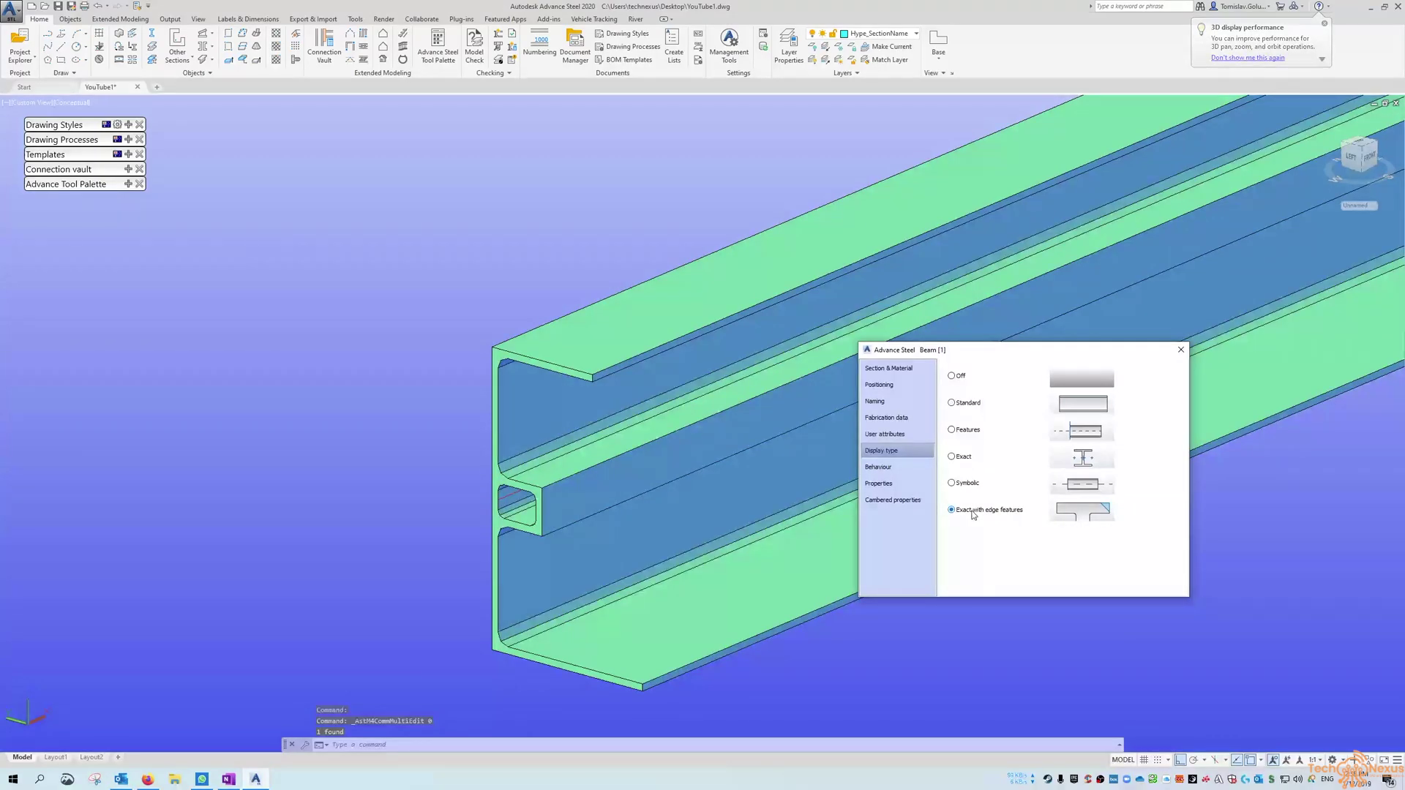
click(963, 403)
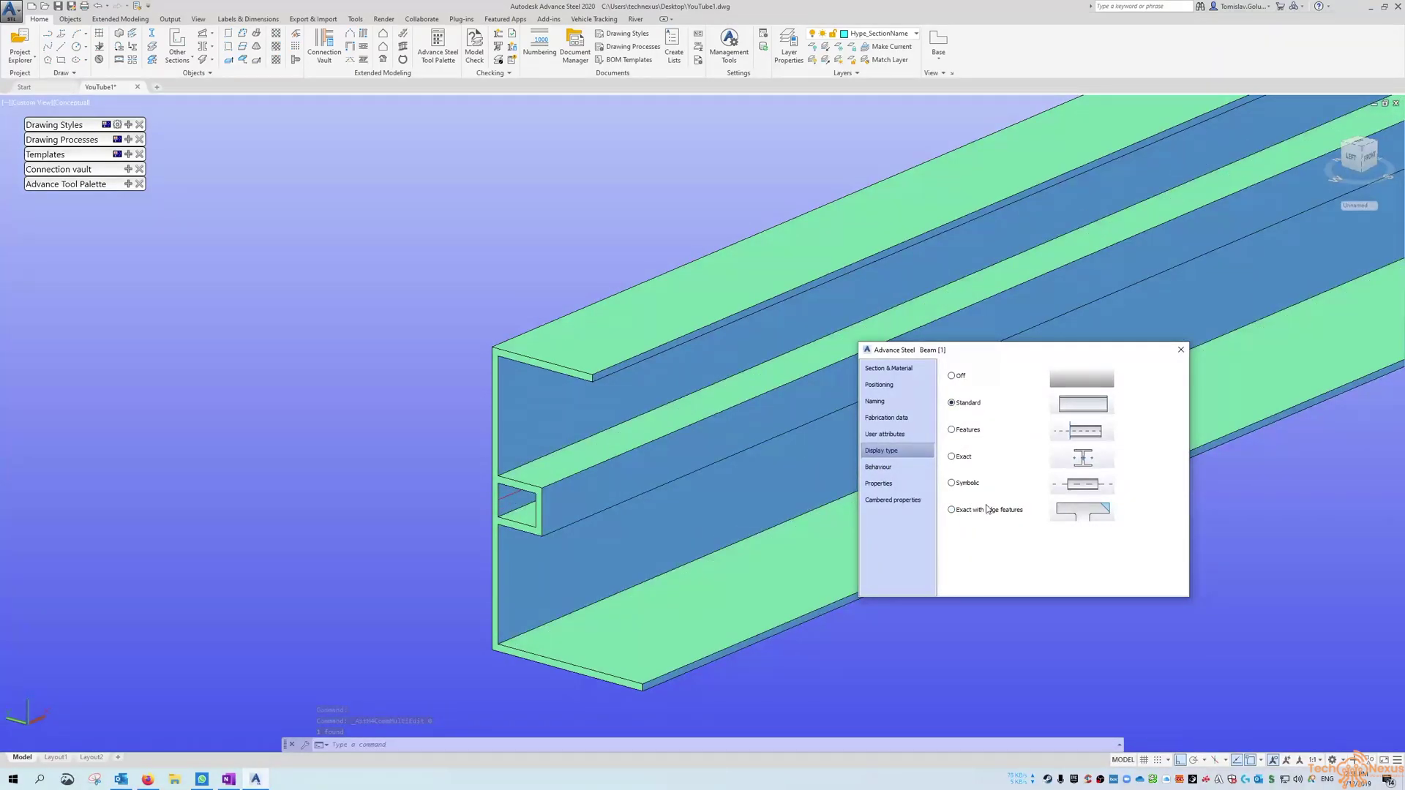
click(987, 509)
click(975, 404)
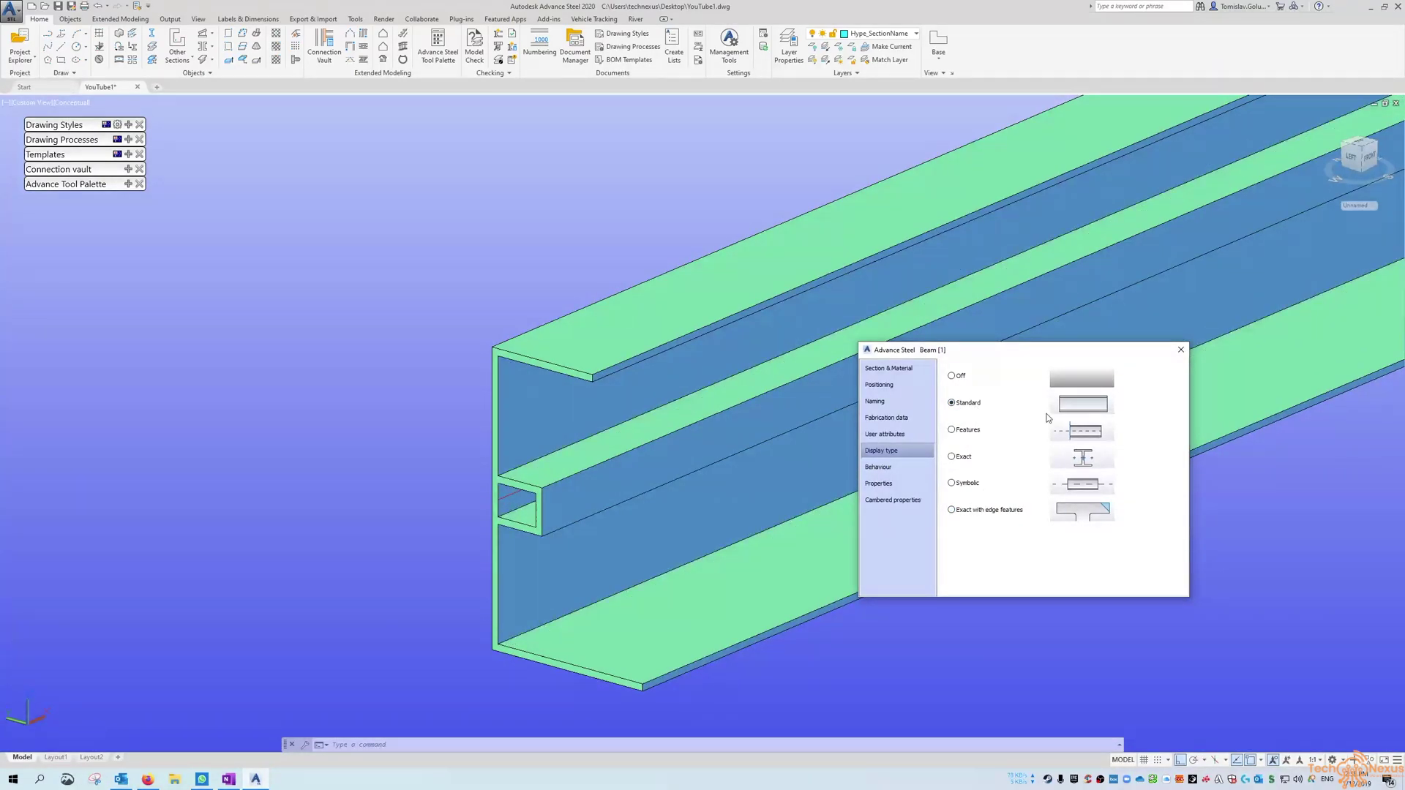
click(1180, 350)
scroll(725, 410, down, 5)
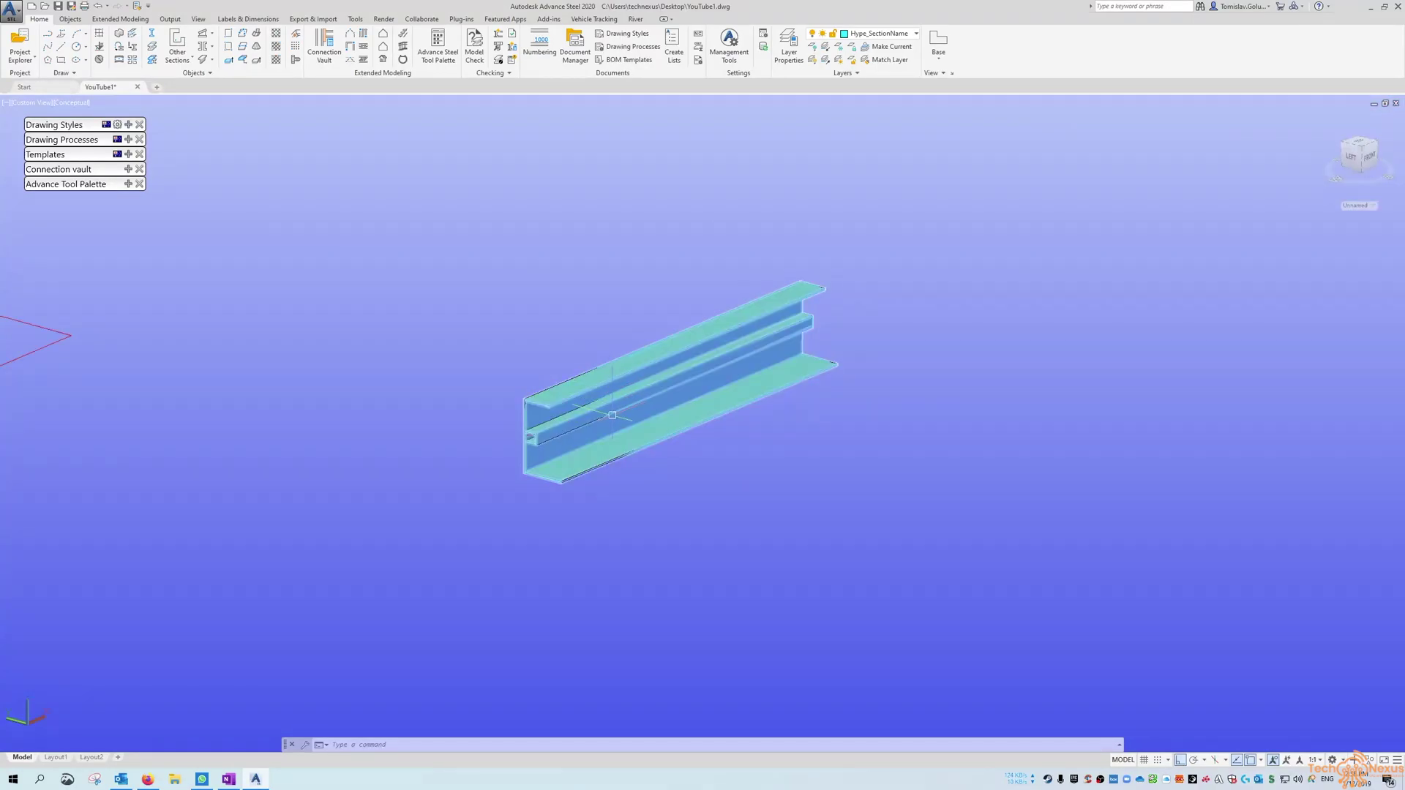
double_click(619, 386)
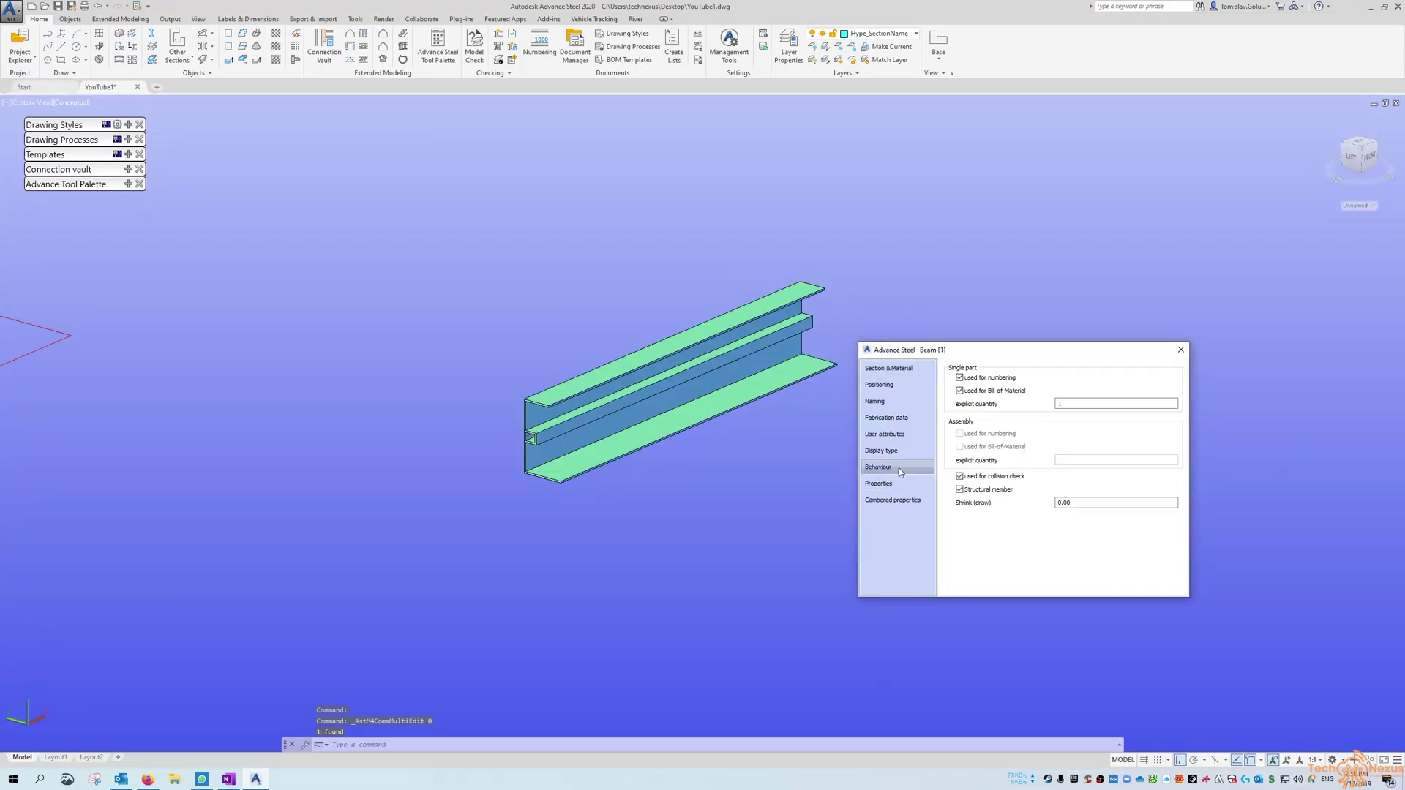
click(882, 450)
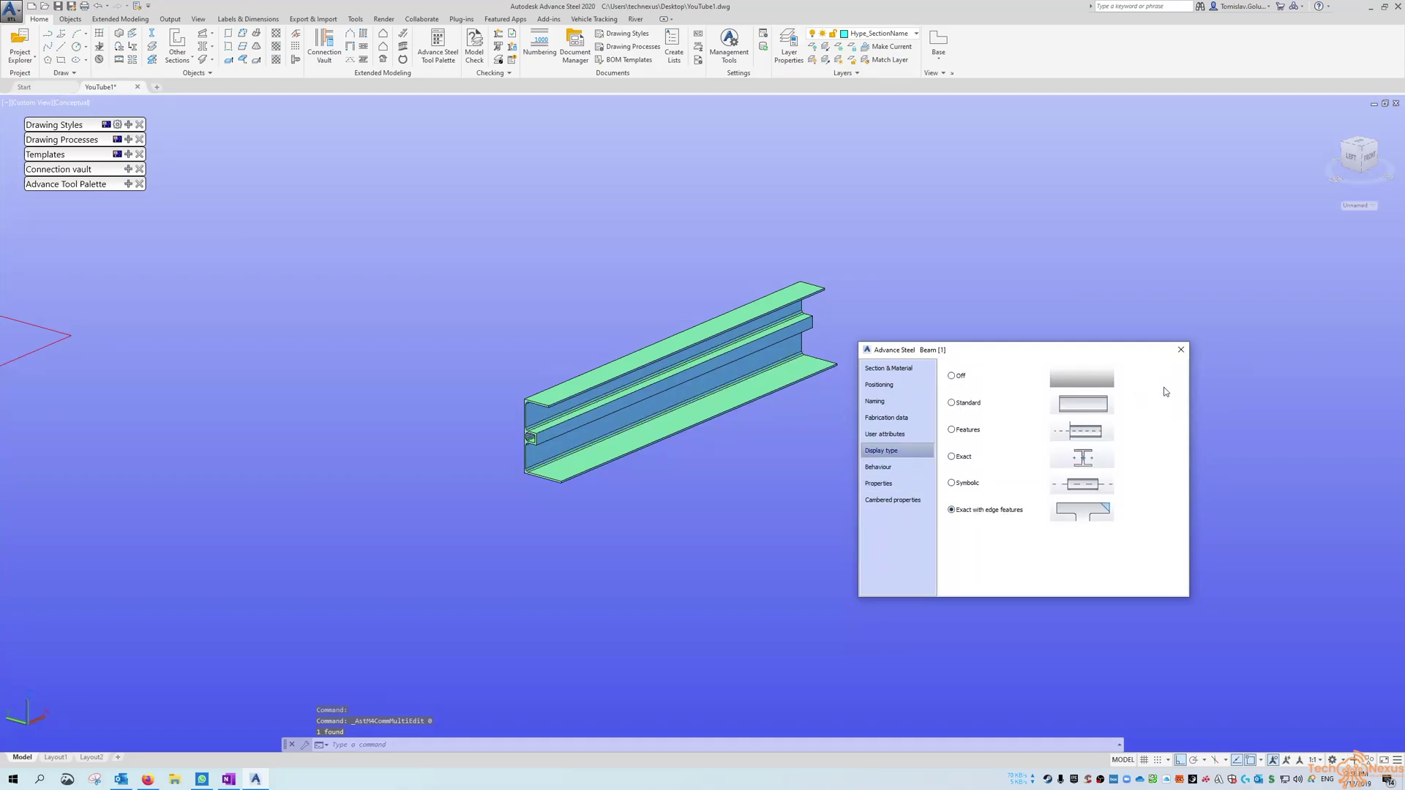
key(Escape)
scroll(517, 346, up, 6)
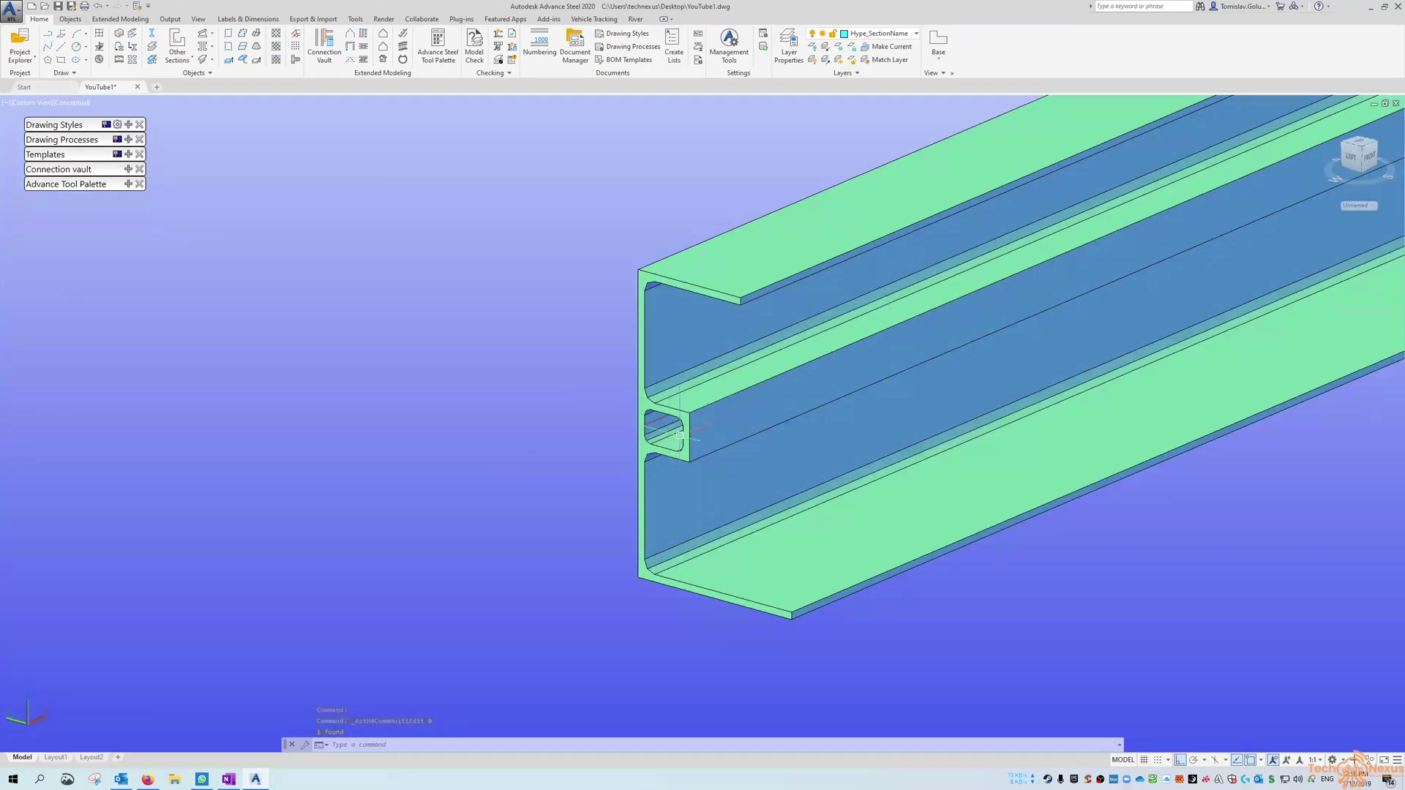
Step: Zoom to extents (Z, E) so the beam and red frame both show
scroll(522, 439, down, 4)
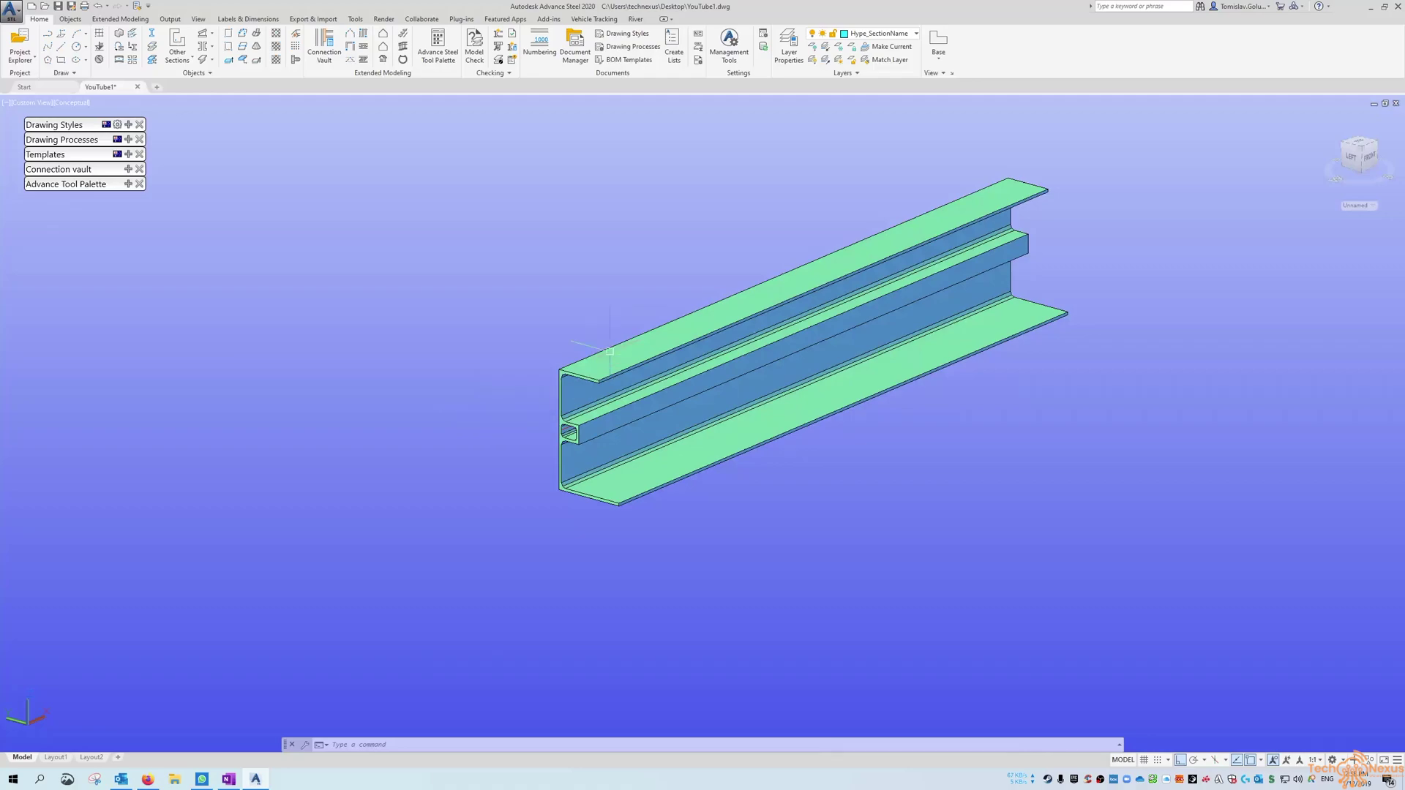
text(z)
key(Return)
text(e)
key(Return)
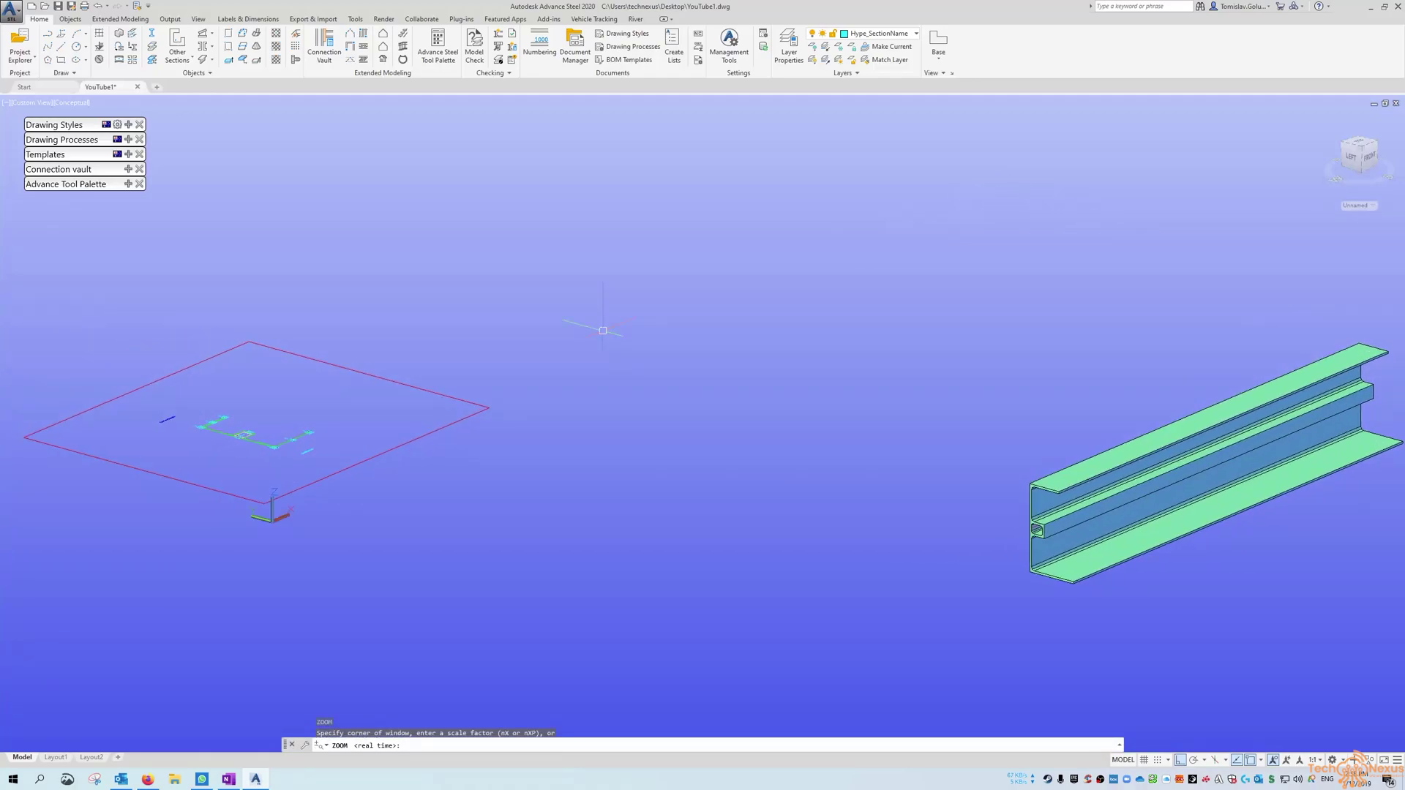